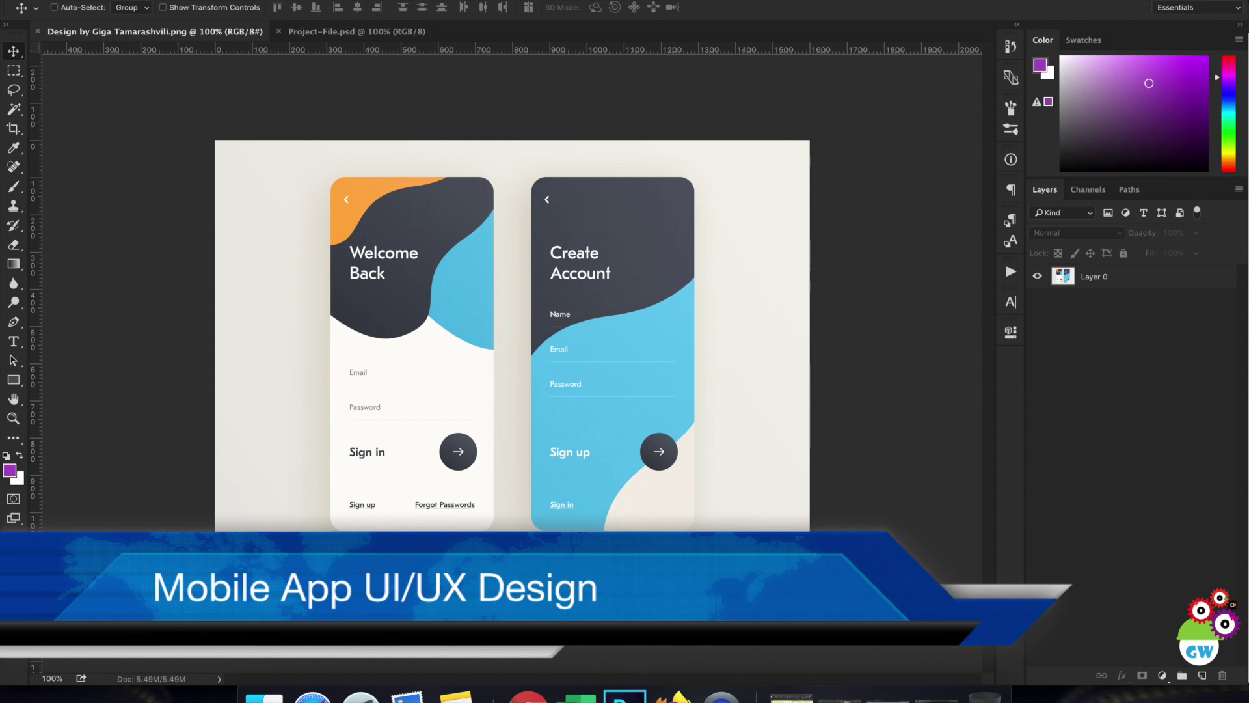
# Step: Create a new Mobile App Design document with the iPhone 6 Plus artboard size, 1242 by 2208 pixels at 72 pixels/inch
pyautogui.click(153, 0)
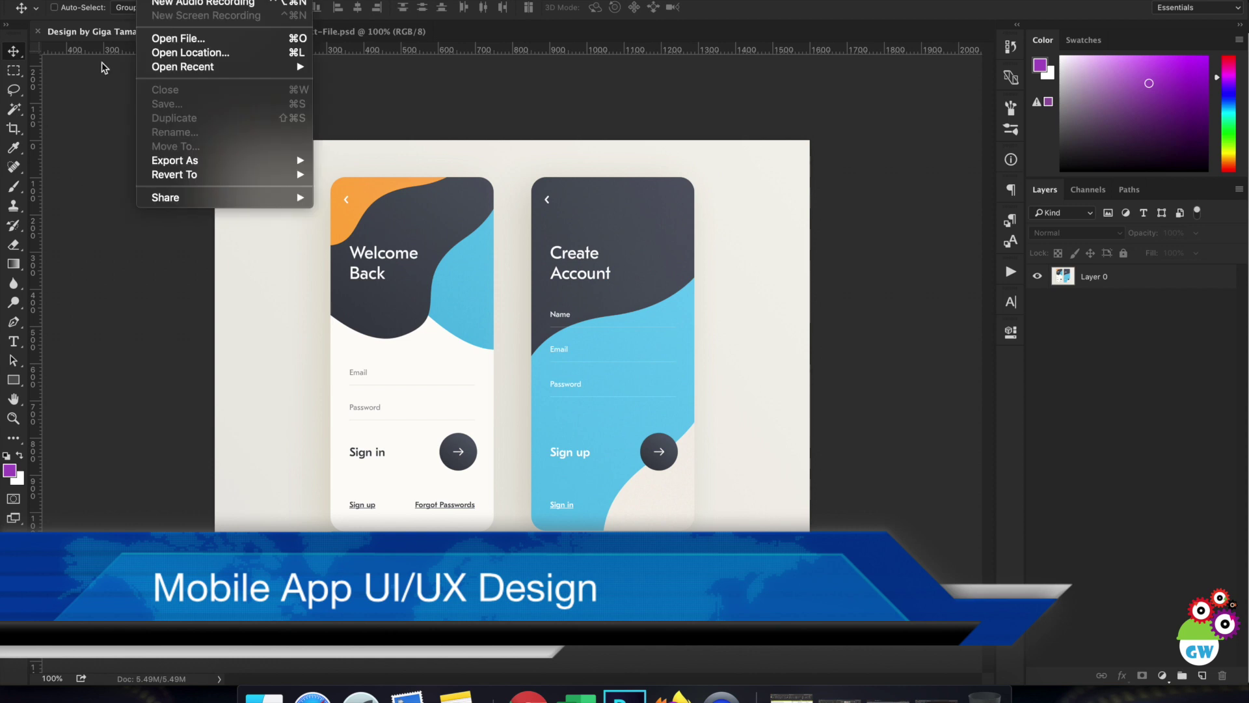
pyautogui.click(131, 14)
pyautogui.click(140, 0)
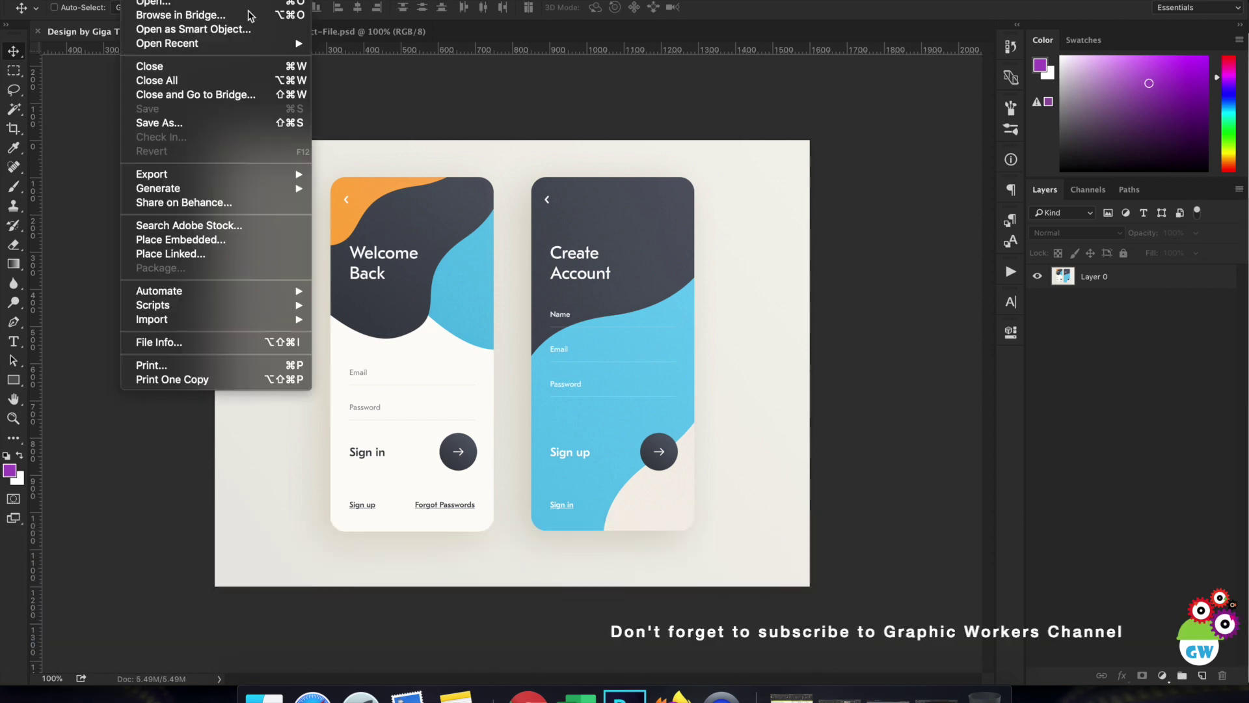
pyautogui.press('super+n')
pyautogui.click(624, 213)
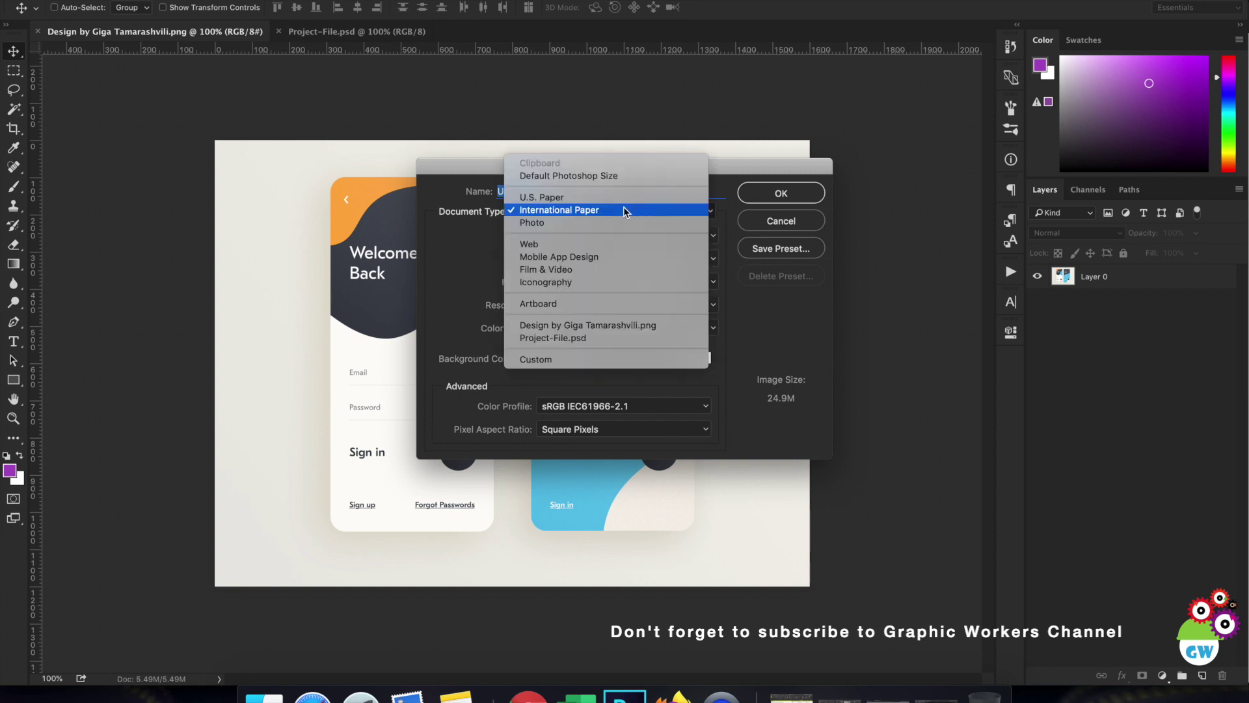
pyautogui.click(618, 257)
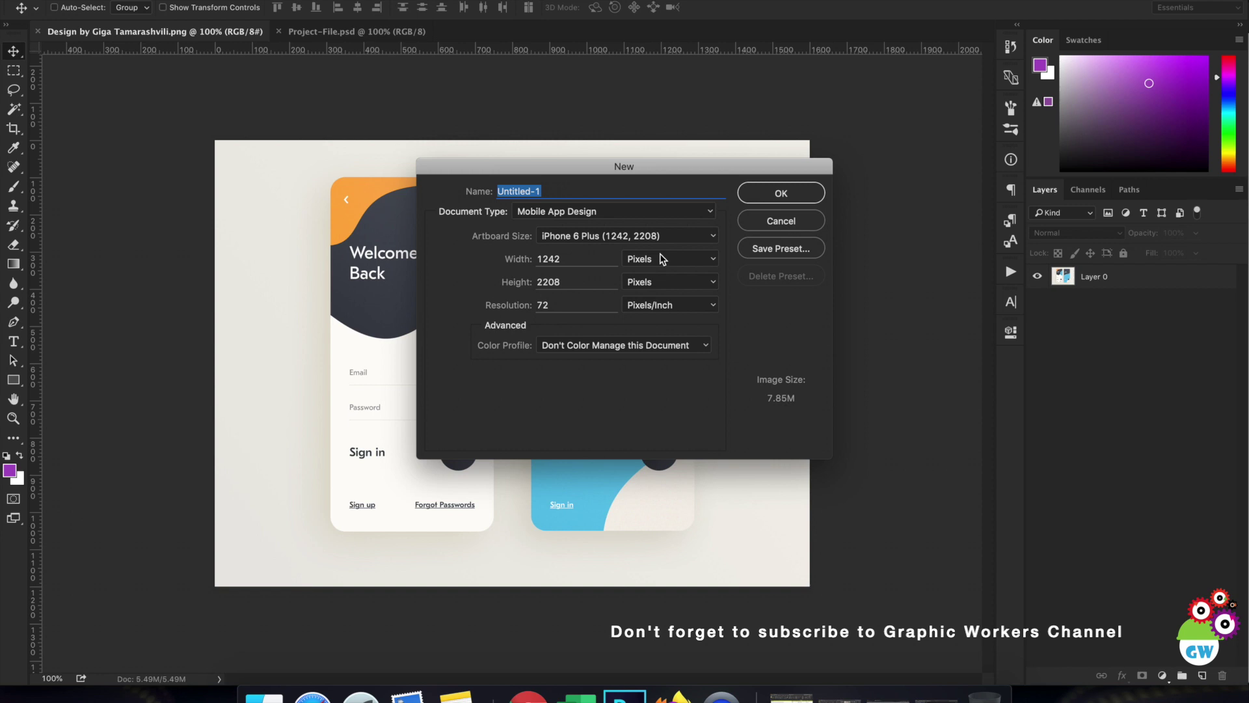
pyautogui.click(778, 195)
# Step: Remove the artboard from the new document, keep only its transparent layer, and deselect that layer
pyautogui.rightClick(1196, 300)
pyautogui.click(1049, 137)
pyautogui.click(800, 478)
pyautogui.click(801, 490)
pyautogui.press('Return')
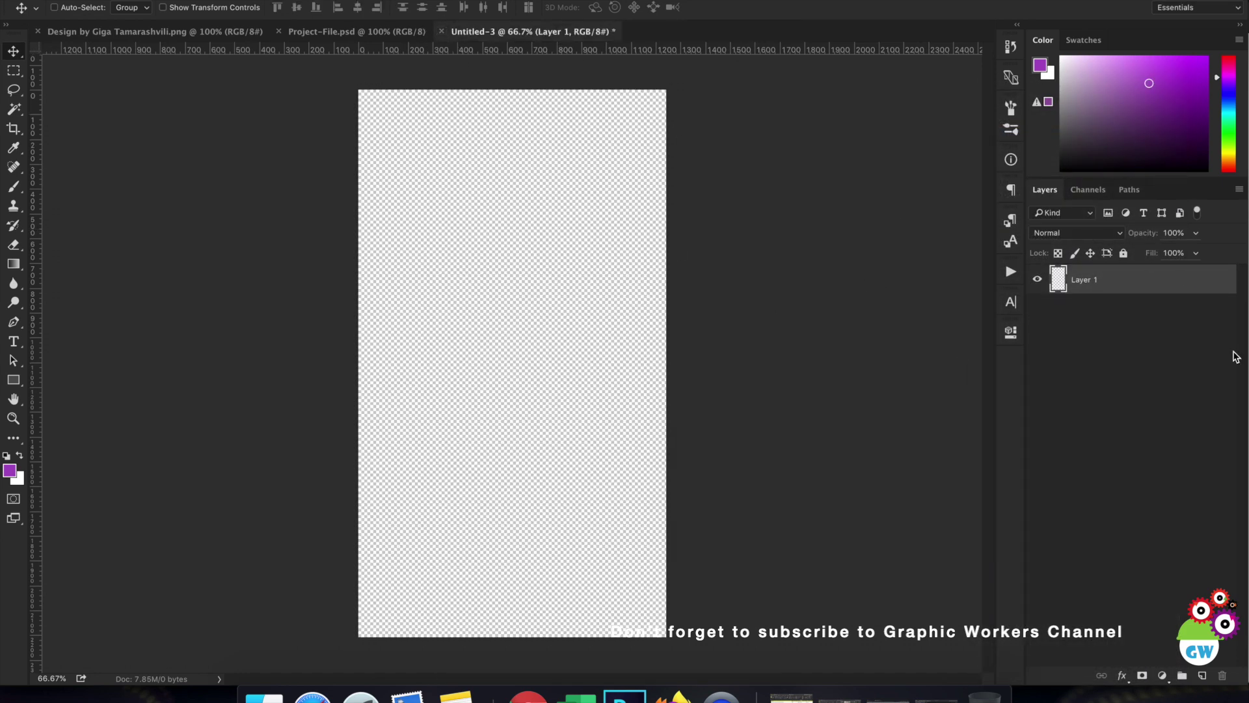
pyautogui.click(1237, 356)
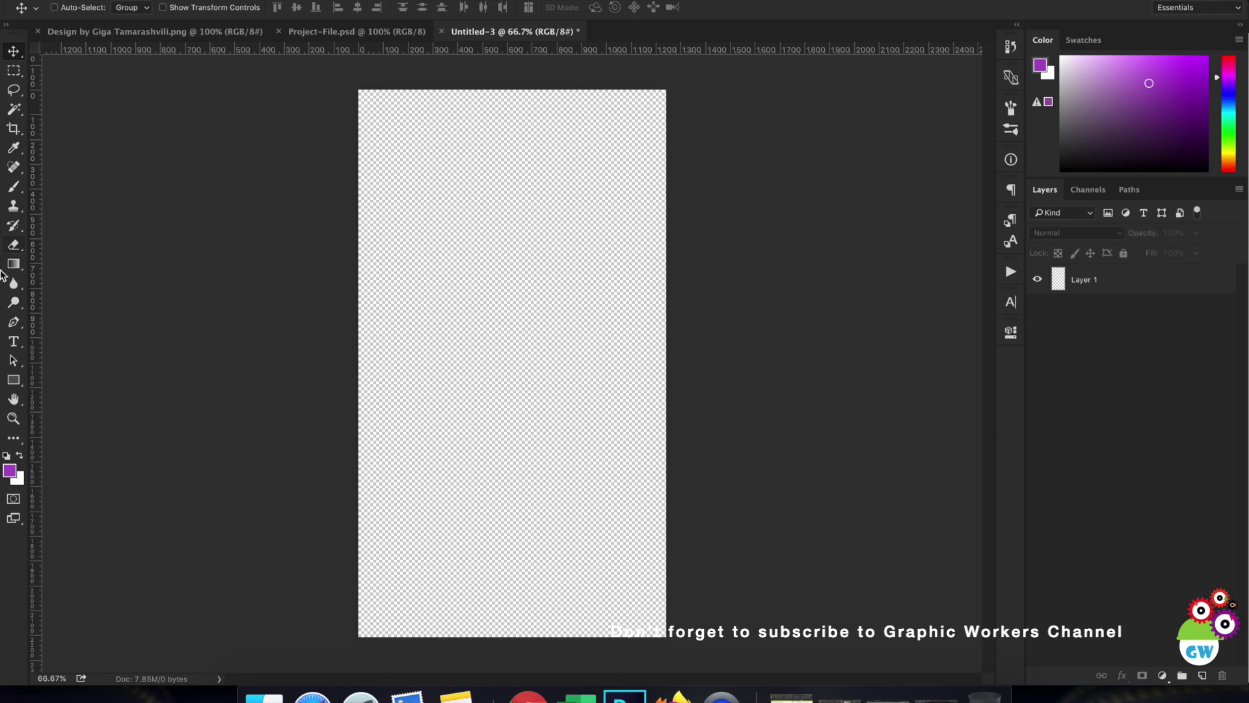
# Step: Look through the open documents and close Project-File.psd, keeping the reference design and the blank document open
pyautogui.click(153, 31)
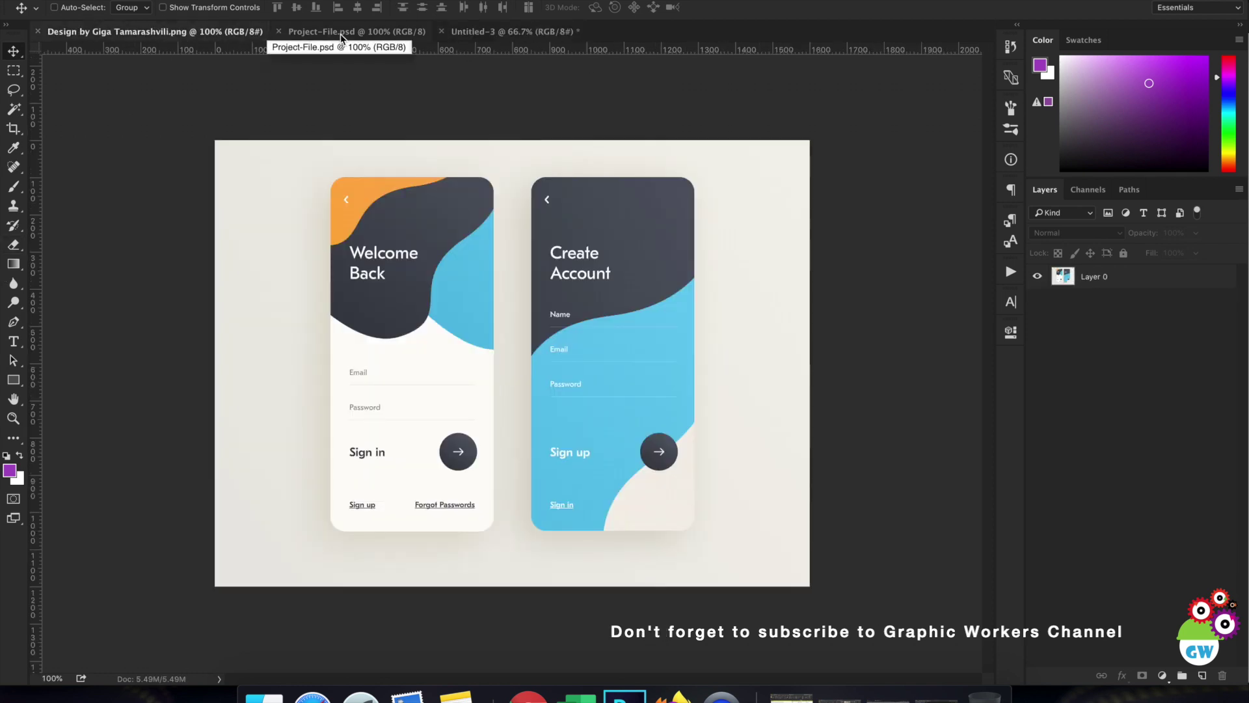
pyautogui.click(341, 34)
pyautogui.click(511, 34)
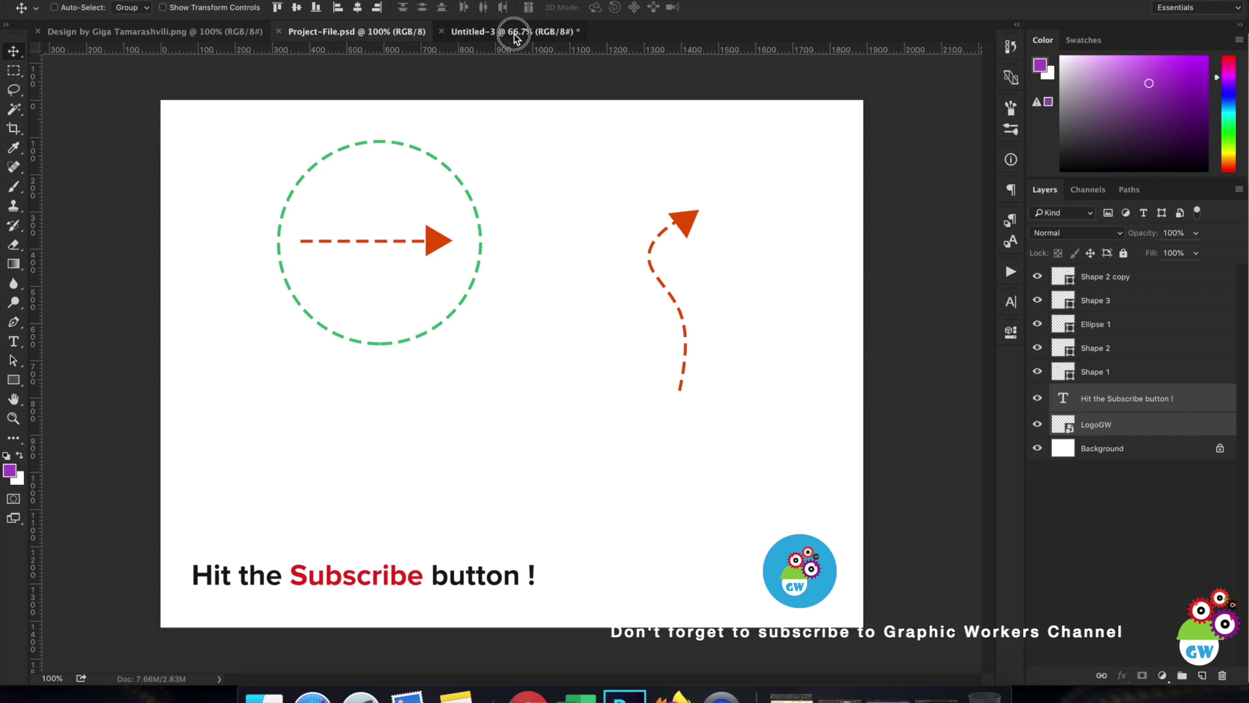
pyautogui.click(380, 34)
pyautogui.click(482, 32)
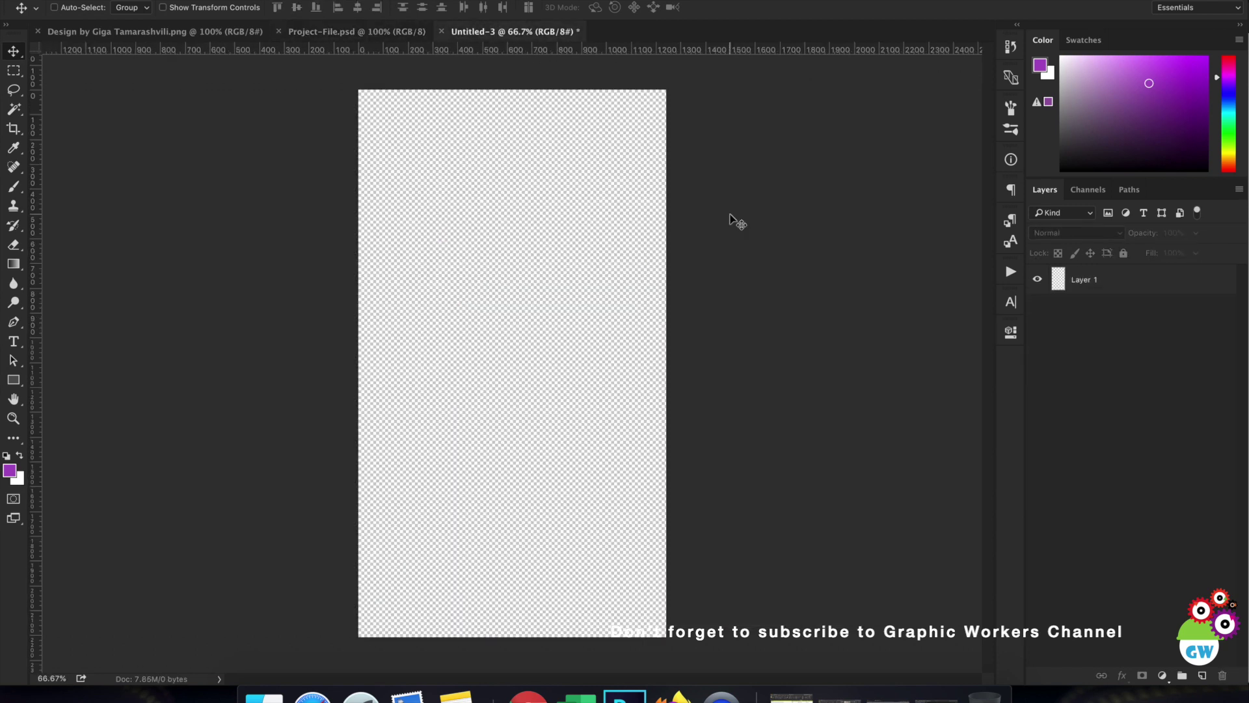
pyautogui.click(279, 32)
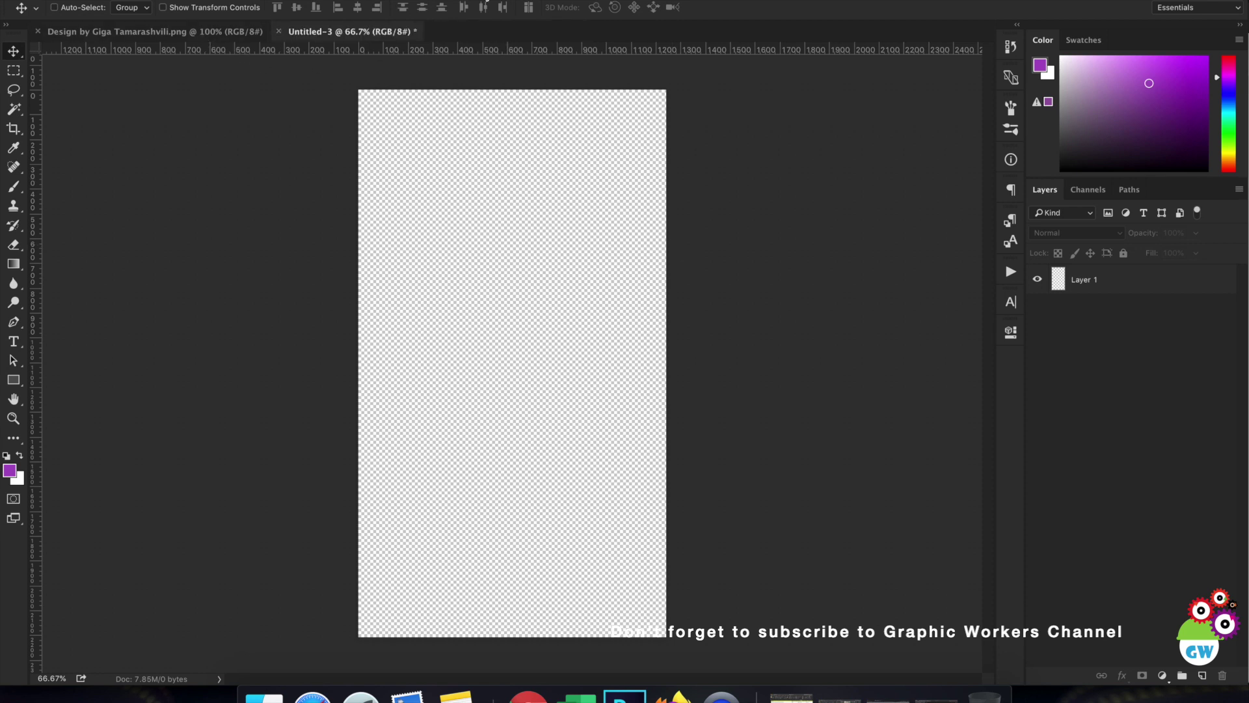
# Step: Arrange the blank document and the reference design side by side as 2-up Vertical, with the Welcome Back screen and the whole canvas in view
pyautogui.click(429, 1)
pyautogui.moveTo(475, 1)
pyautogui.click(543, 531)
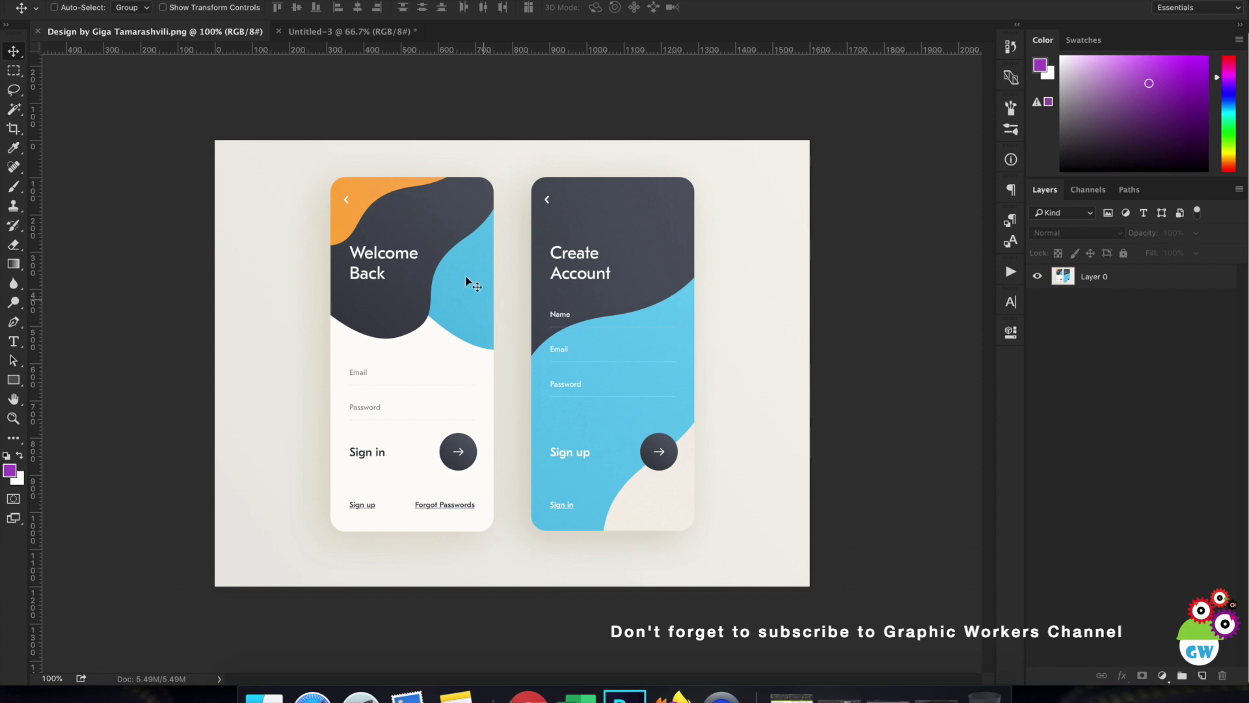
pyautogui.click(335, 34)
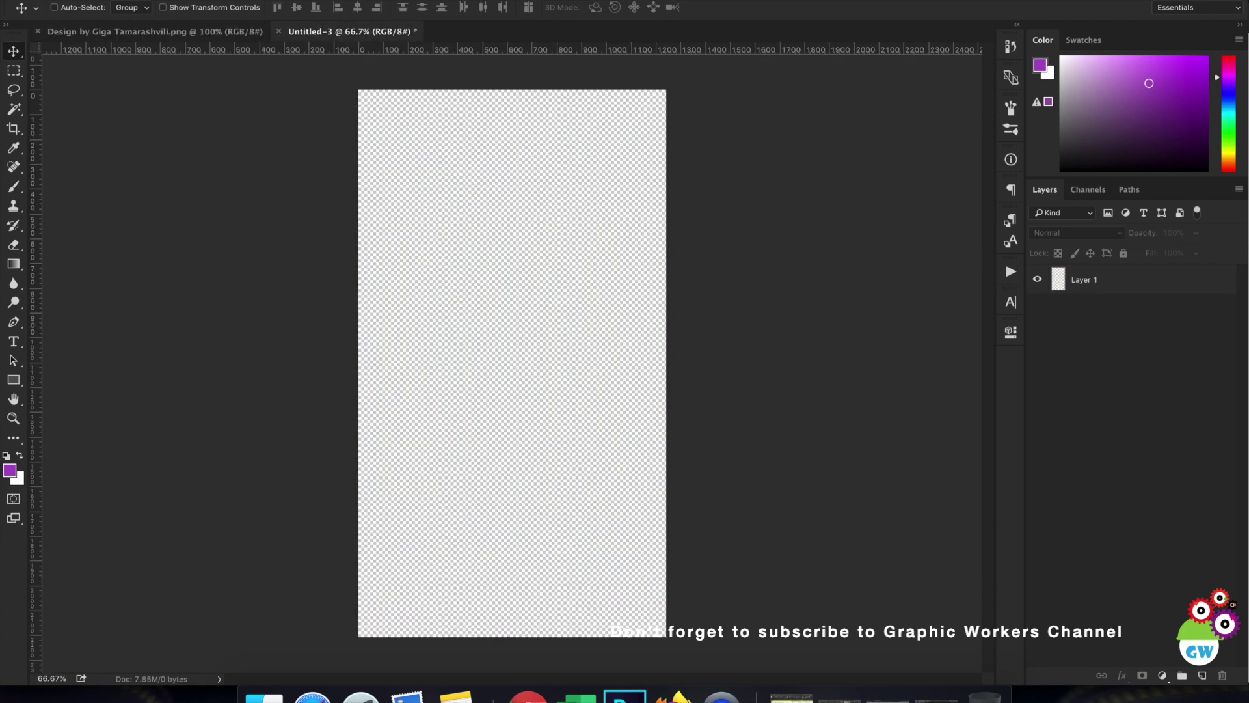
pyautogui.click(475, 1)
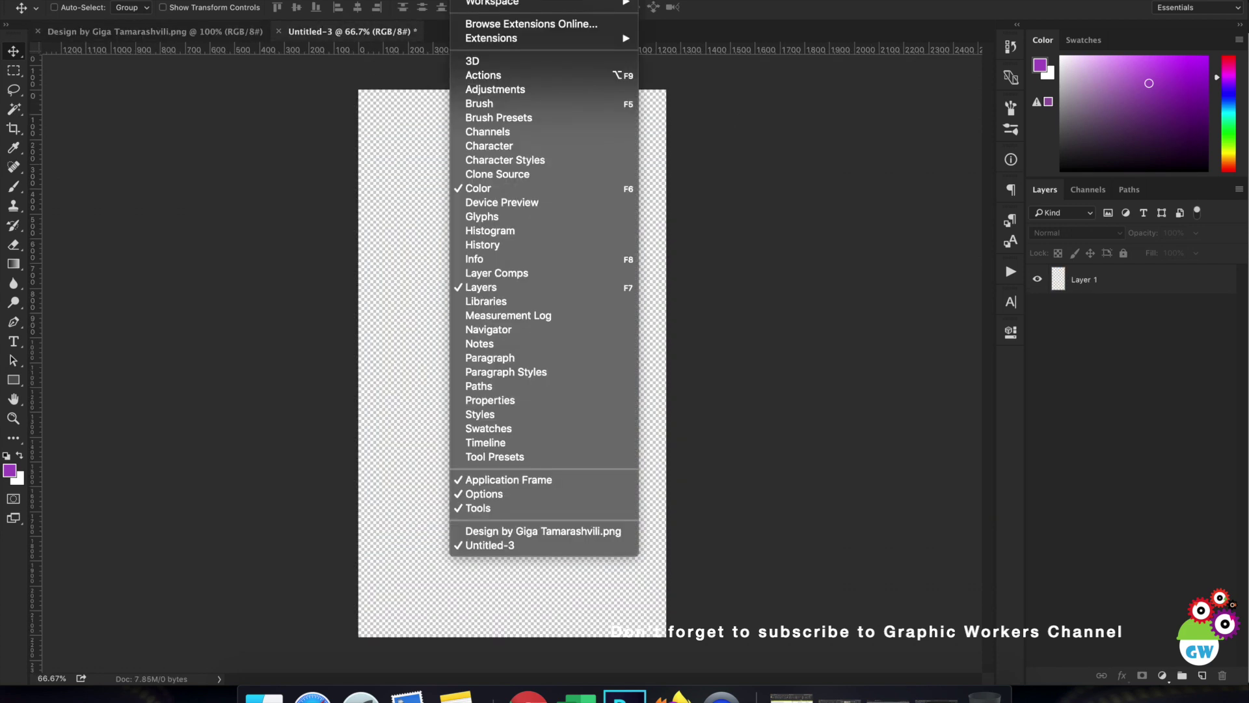
pyautogui.moveTo(501, 1)
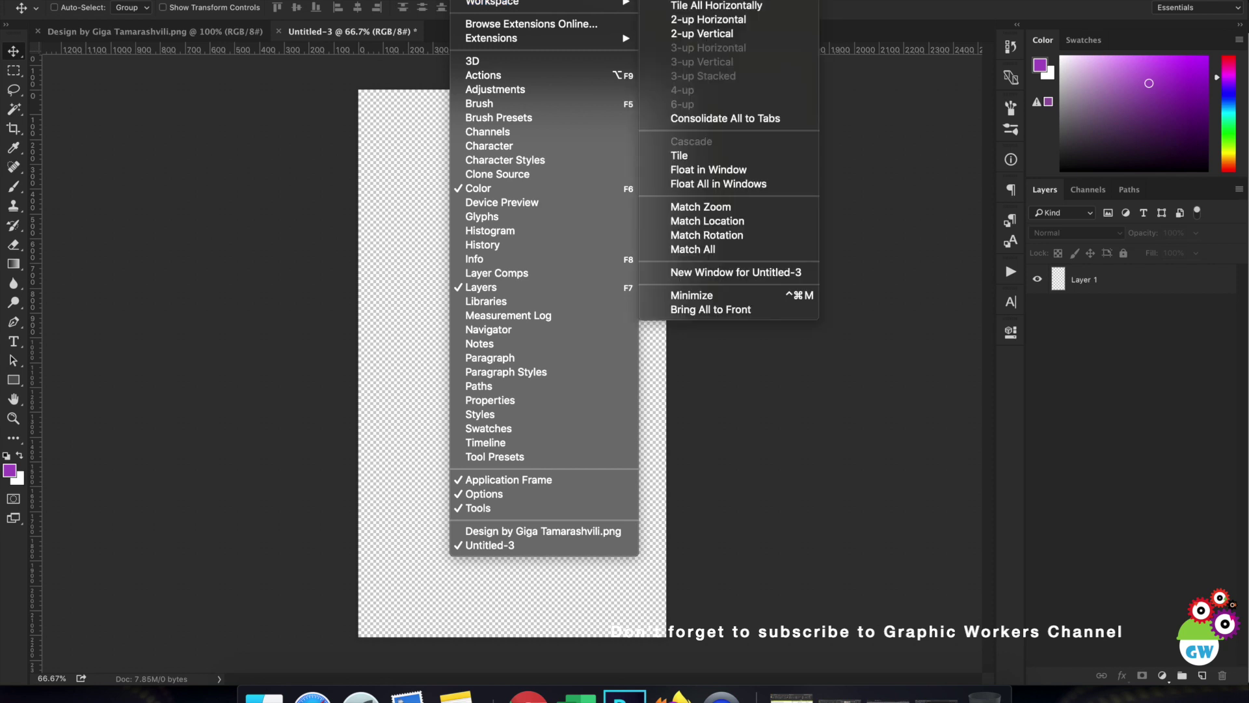
pyautogui.click(733, 36)
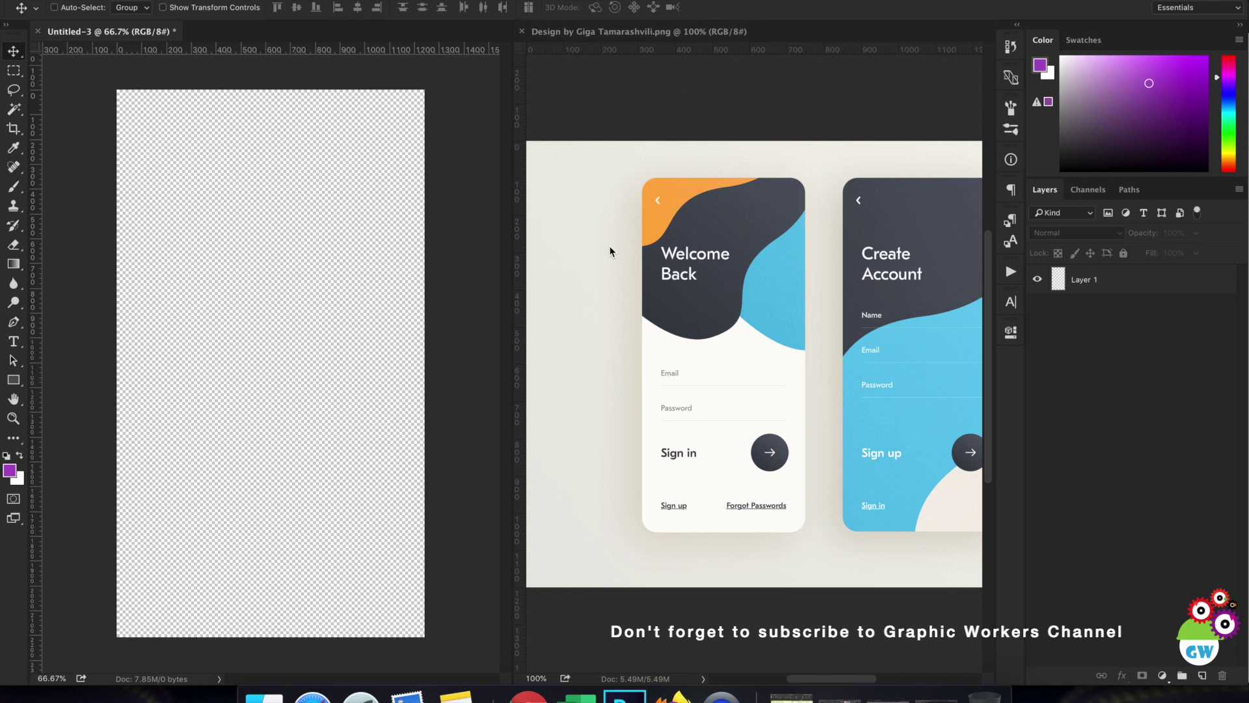
pyautogui.scroll(5, 734, 345)
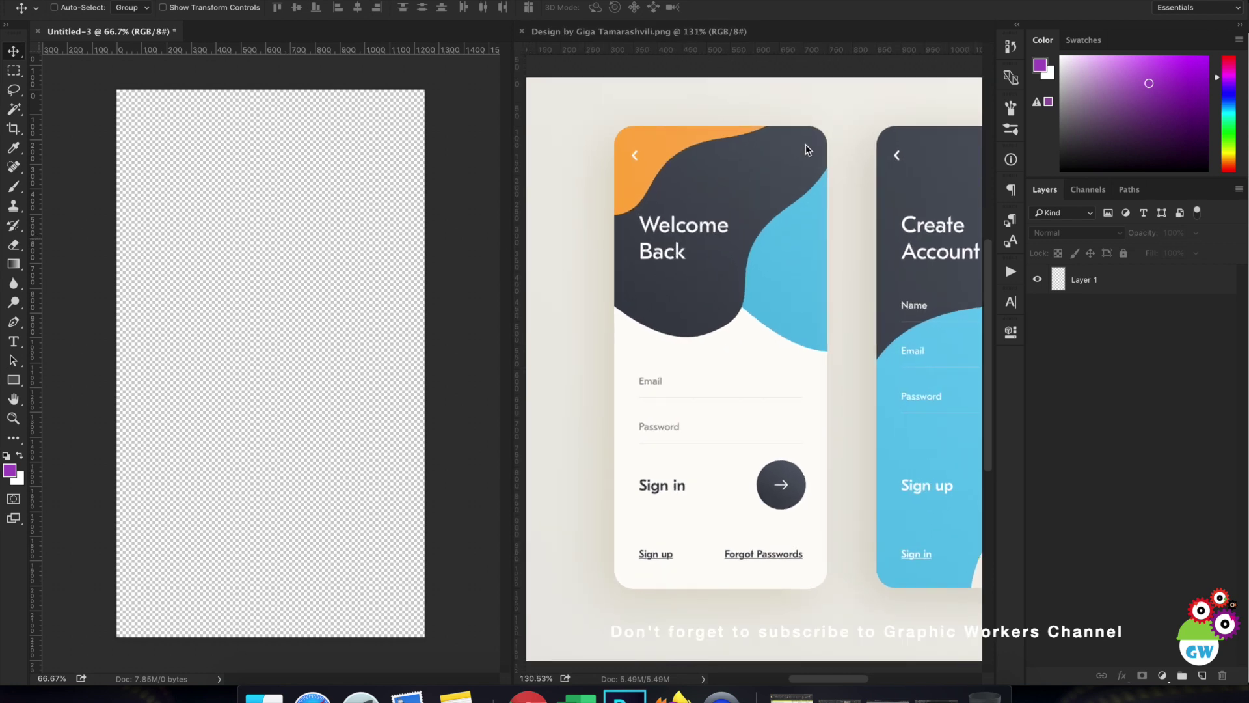
pyautogui.click(255, 192)
pyautogui.click(741, 218)
pyautogui.scroll(-3, 229, 231)
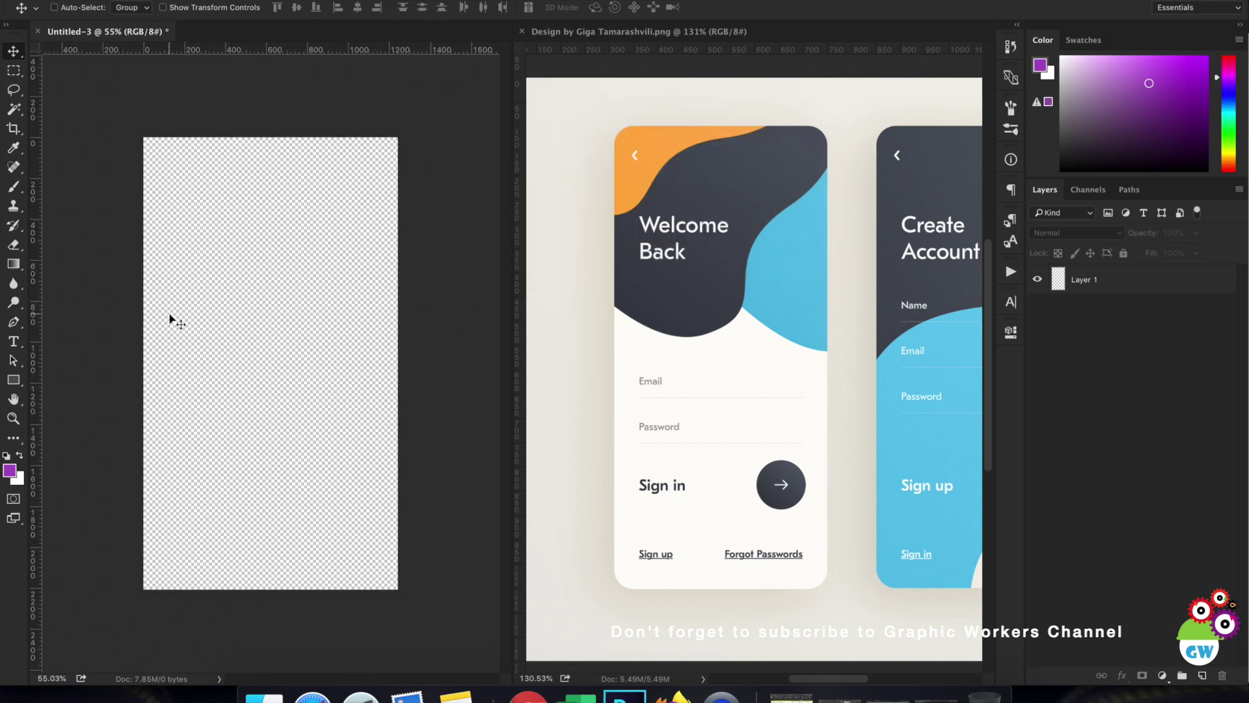
# Step: Check the blank document's width and height in Image Size without changing them
pyautogui.click(14, 379)
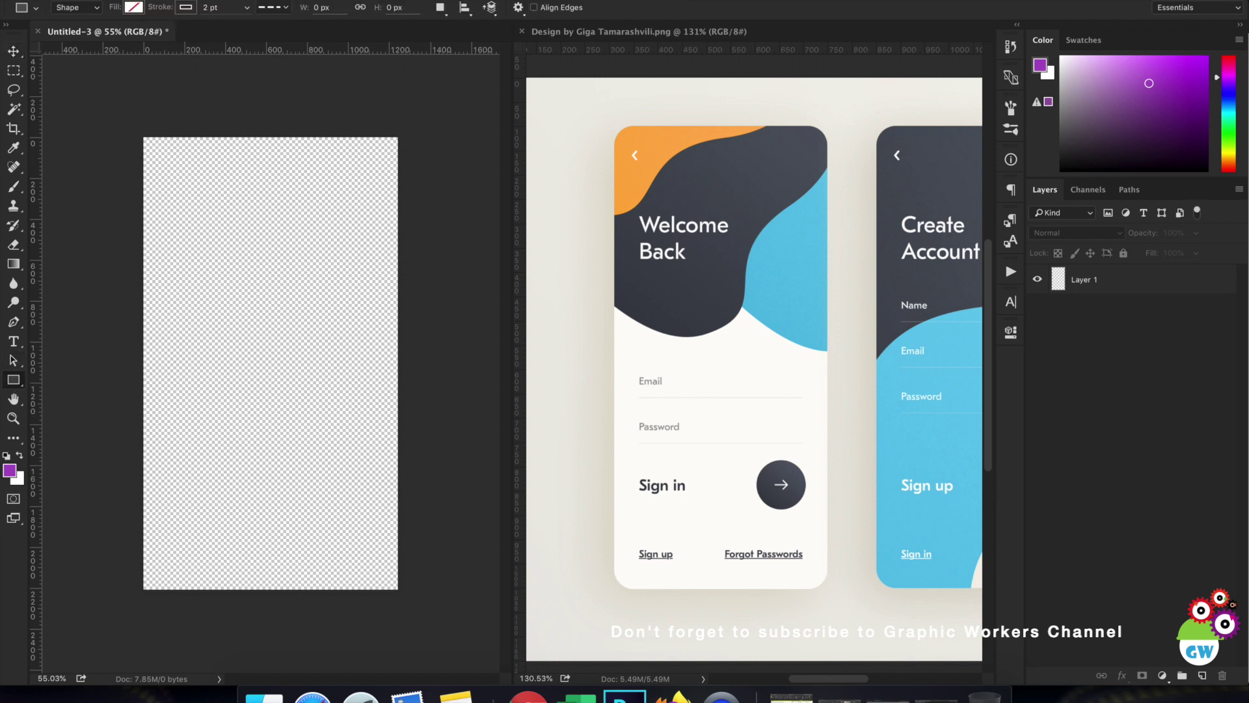
pyautogui.click(228, 159)
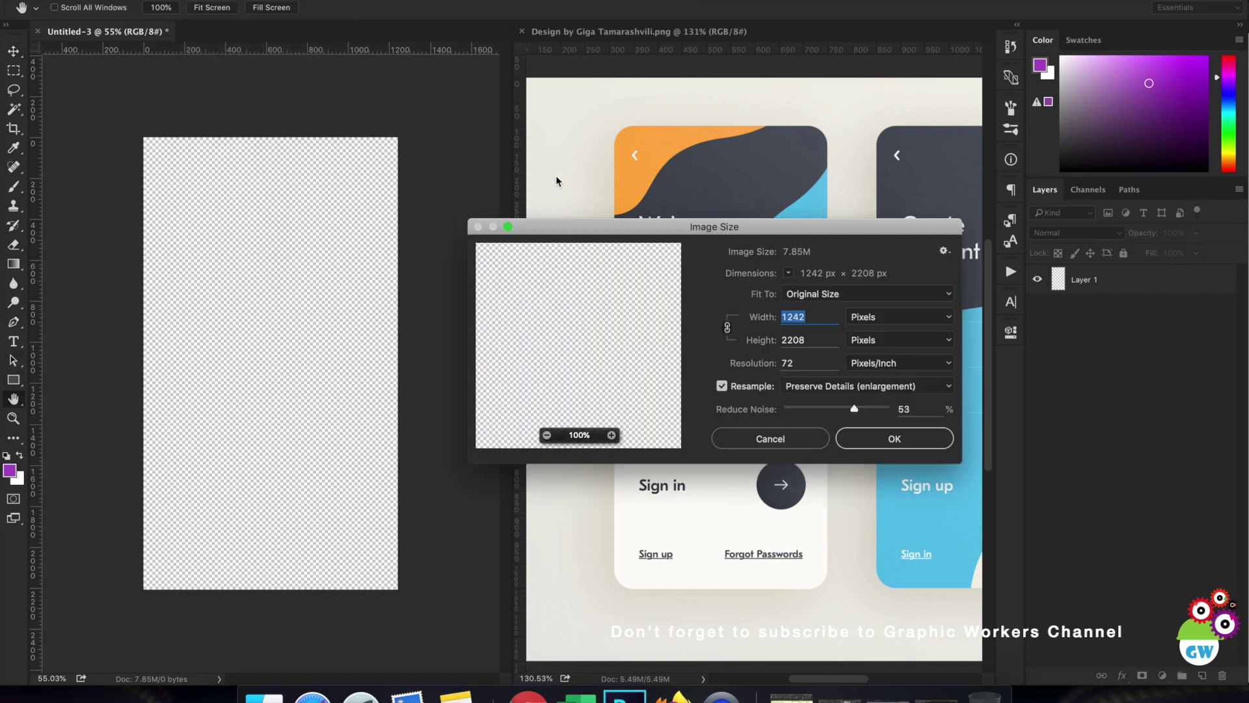
pyautogui.press('Escape')
pyautogui.click(359, 261)
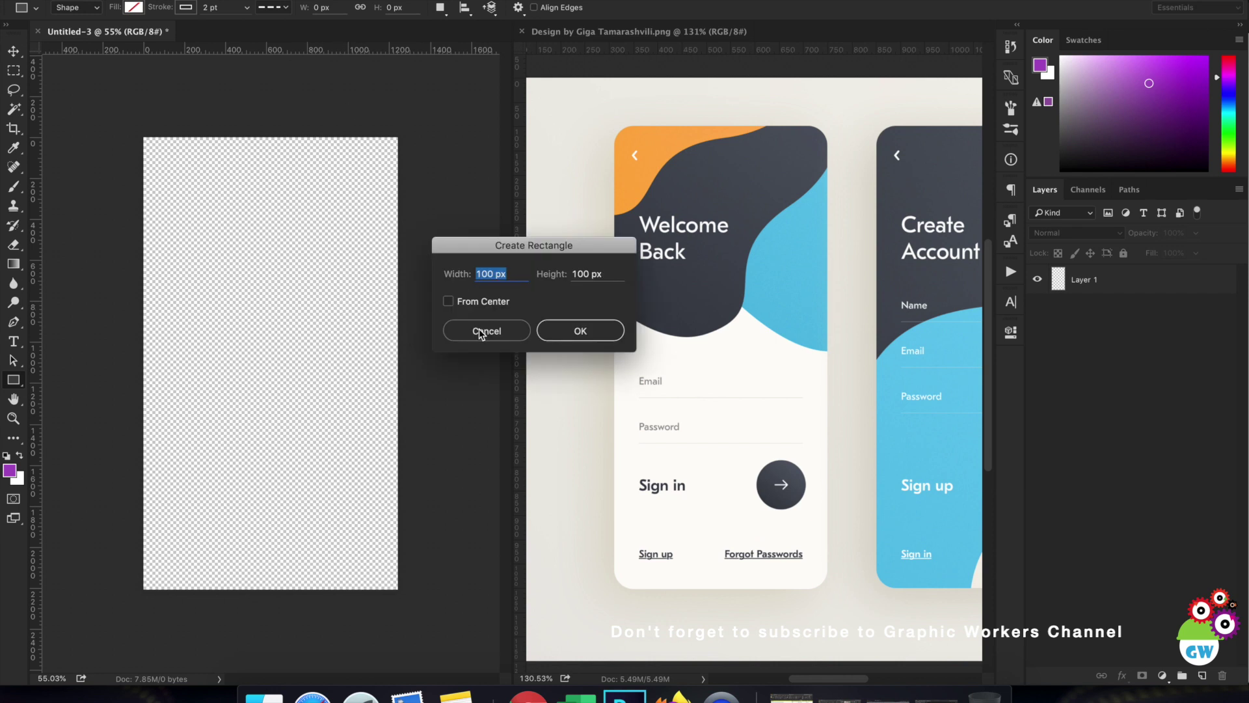
pyautogui.click(481, 332)
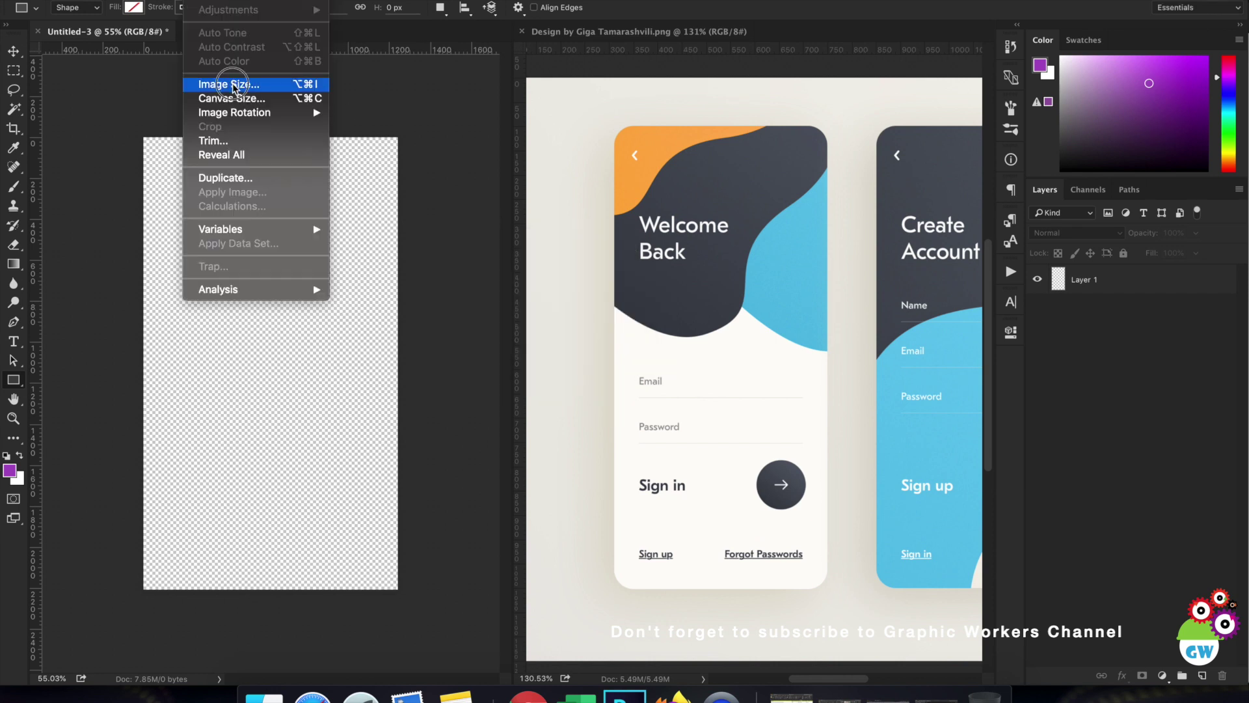
pyautogui.click(235, 81)
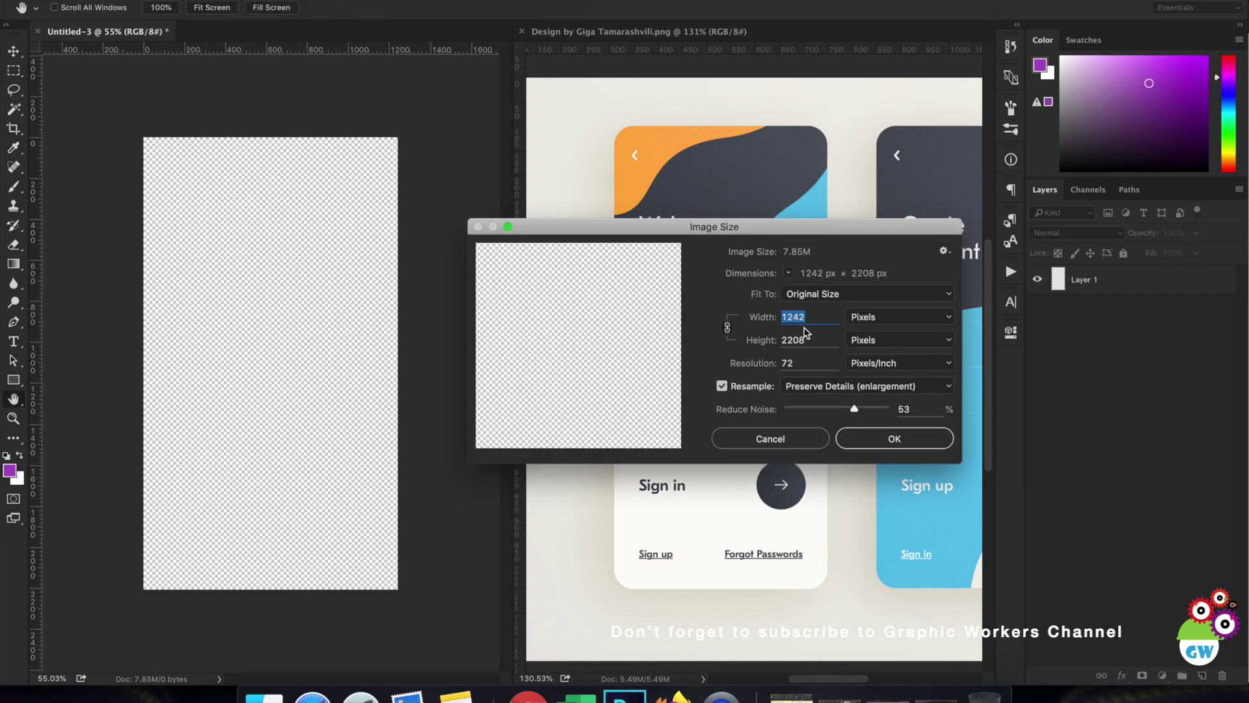
pyautogui.click(810, 443)
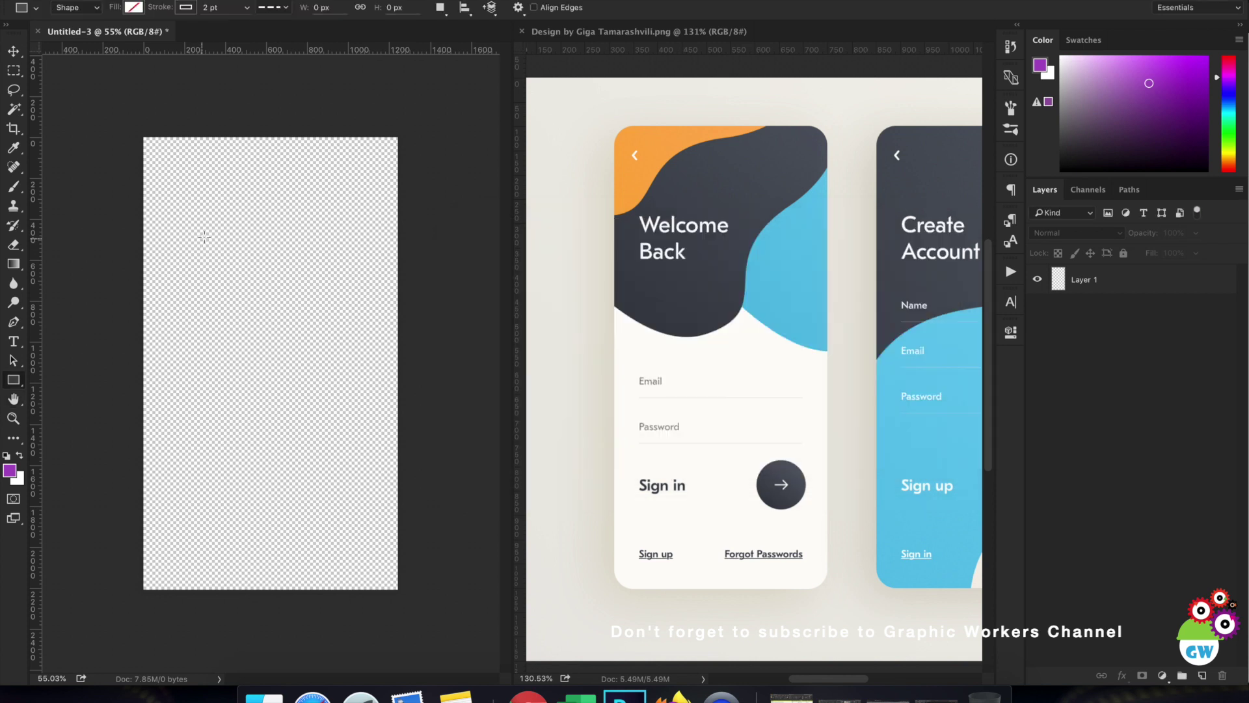
# Step: Create a rectangle shape 1242 px wide and 2200 px high in the blank document
pyautogui.click(246, 270)
pyautogui.write('12')
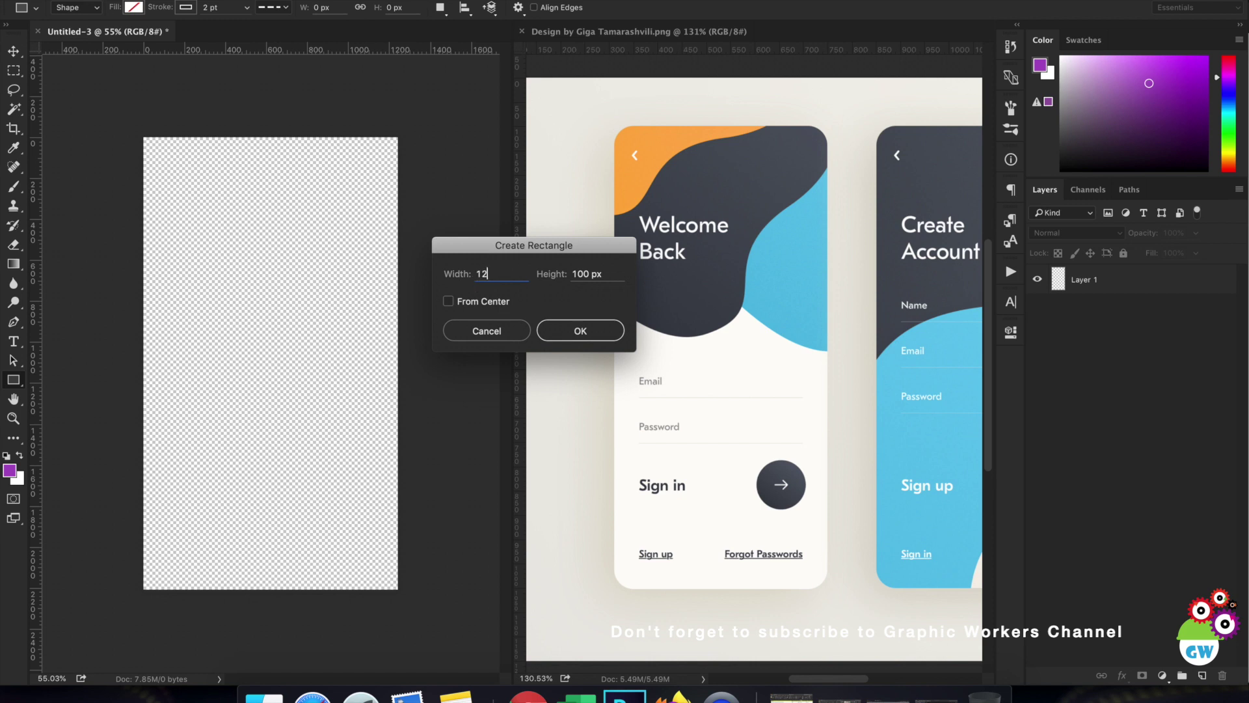
pyautogui.write('42')
pyautogui.press('Tab')
pyautogui.write('22')
pyautogui.click(546, 332)
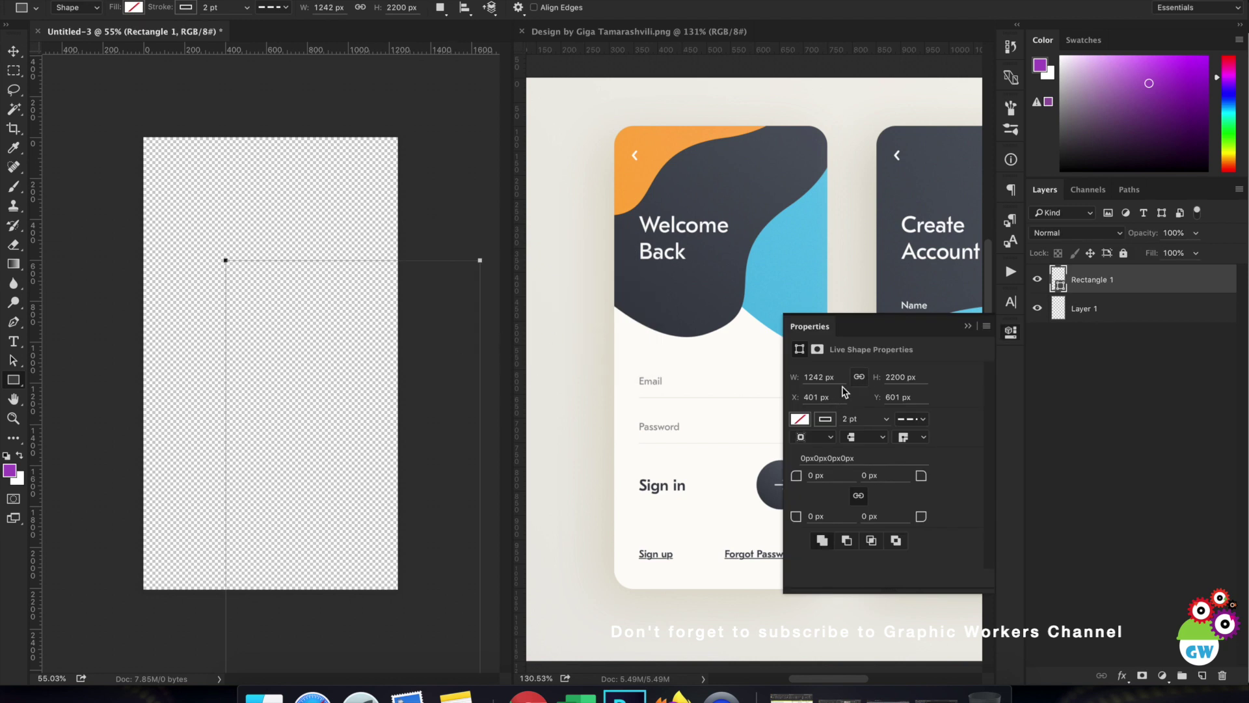
# Step: Set the rectangle's X and Y position to 0 px to align it with the canvas origin
pyautogui.click(821, 397)
pyautogui.write('0')
pyautogui.click(910, 397)
pyautogui.write('0')
pyautogui.press('Return')
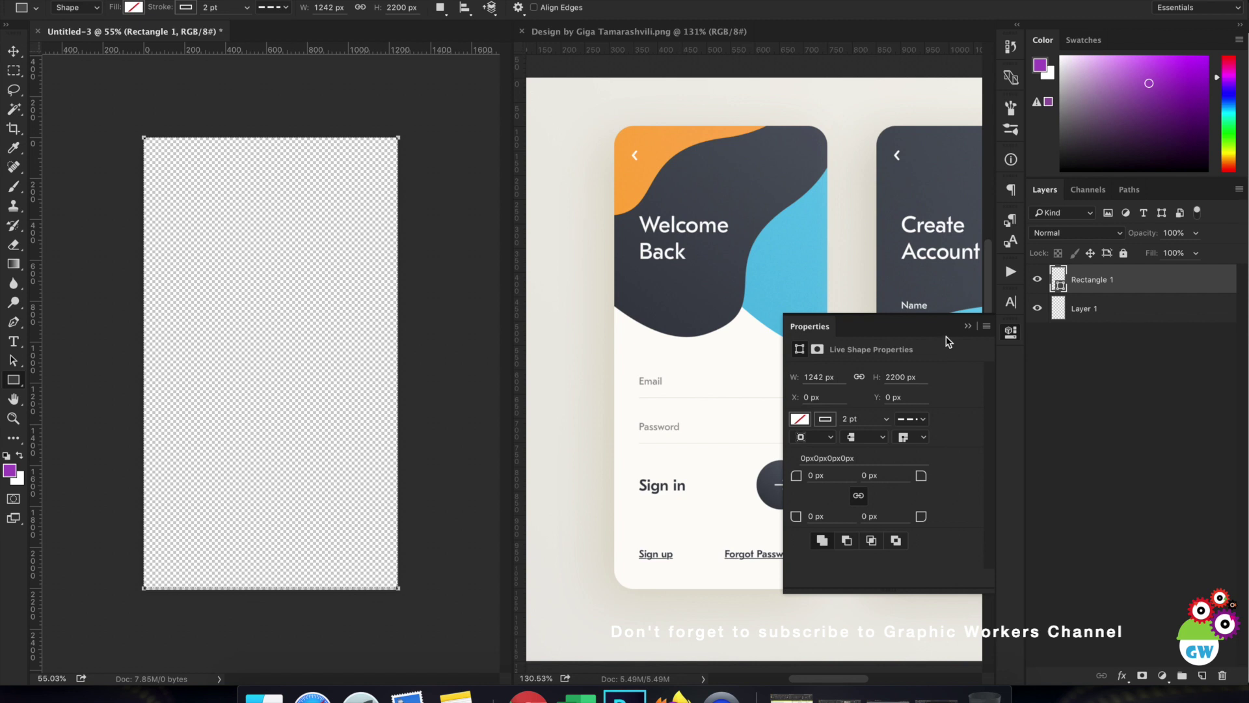
pyautogui.click(967, 326)
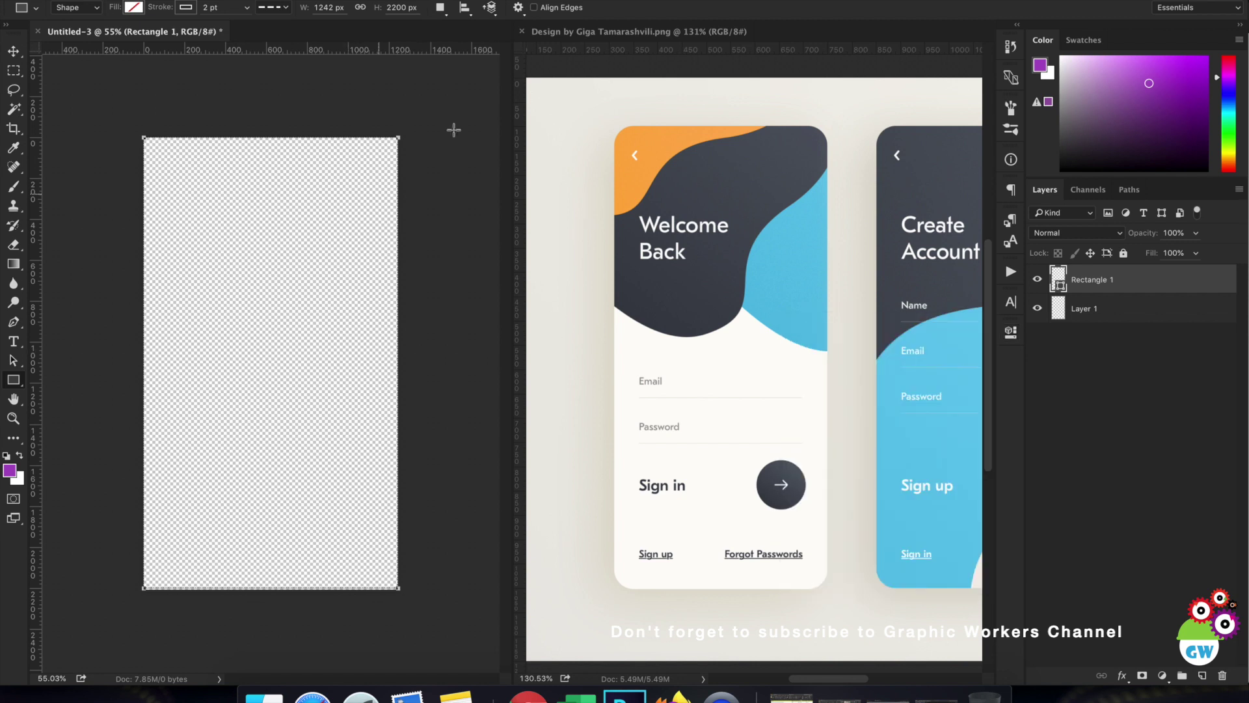
# Step: Fill the rectangle with white and remove its stroke
pyautogui.click(187, 9)
pyautogui.click(124, 36)
pyautogui.click(143, 102)
pyautogui.press('Return')
pyautogui.press('v')
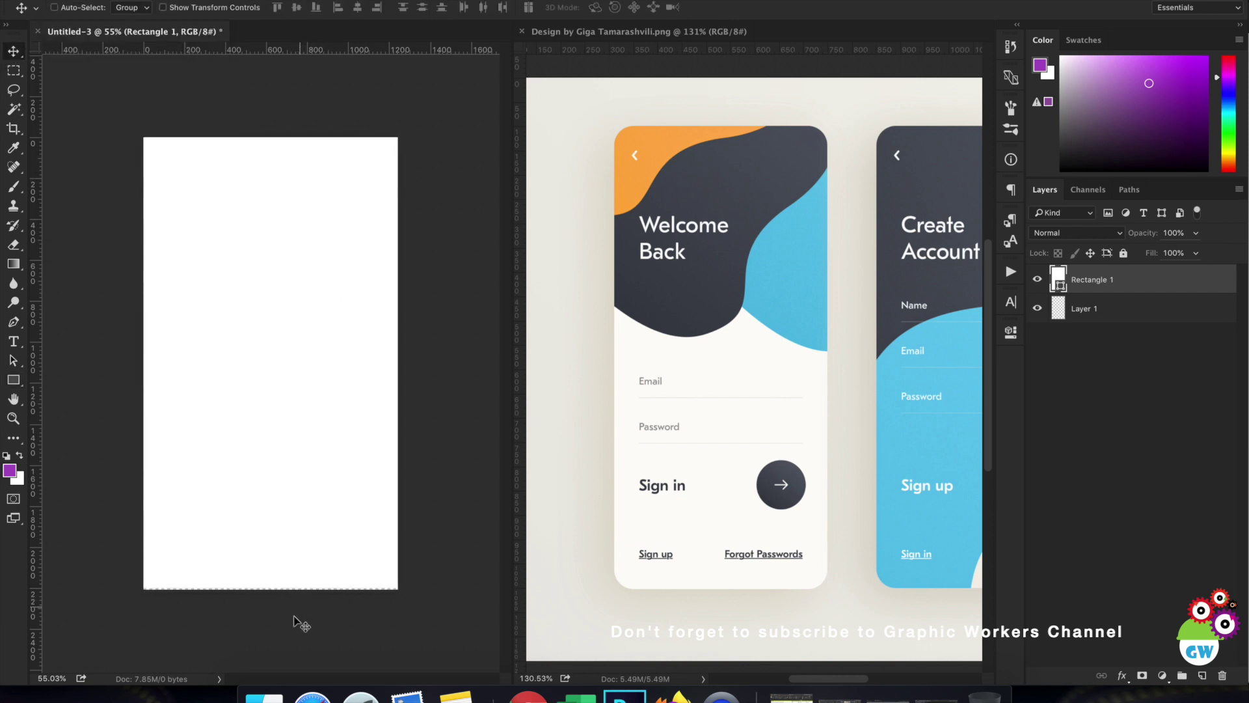
# Step: Stretch the white rectangle's lower edge down past the canvas bottom, to a height of about 2210 px
pyautogui.hotkey('ctrl', 't')
pyautogui.hotkey('ctrl', '0')
pyautogui.scroll(-8, 258, 603)
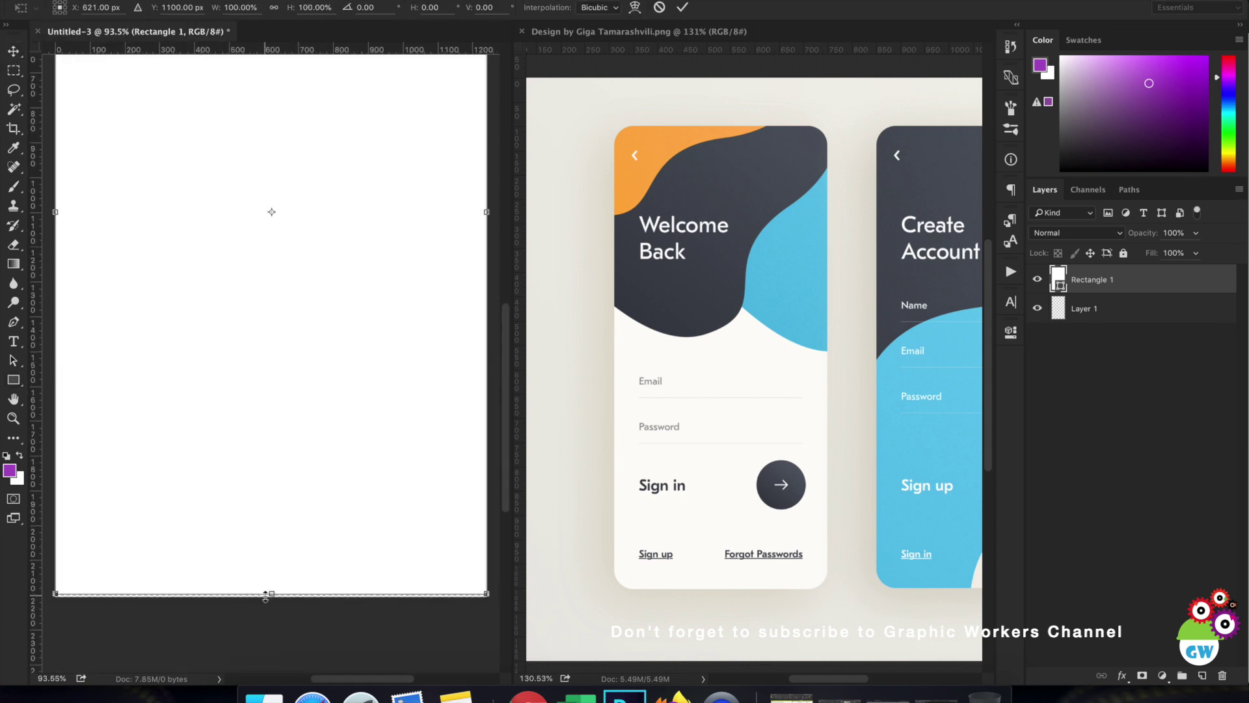
pyautogui.moveTo(272, 410); pyautogui.dragTo(270, 411)
pyautogui.press('Return')
pyautogui.scroll(-5, 267, 410)
pyautogui.scroll(3, 257, 401)
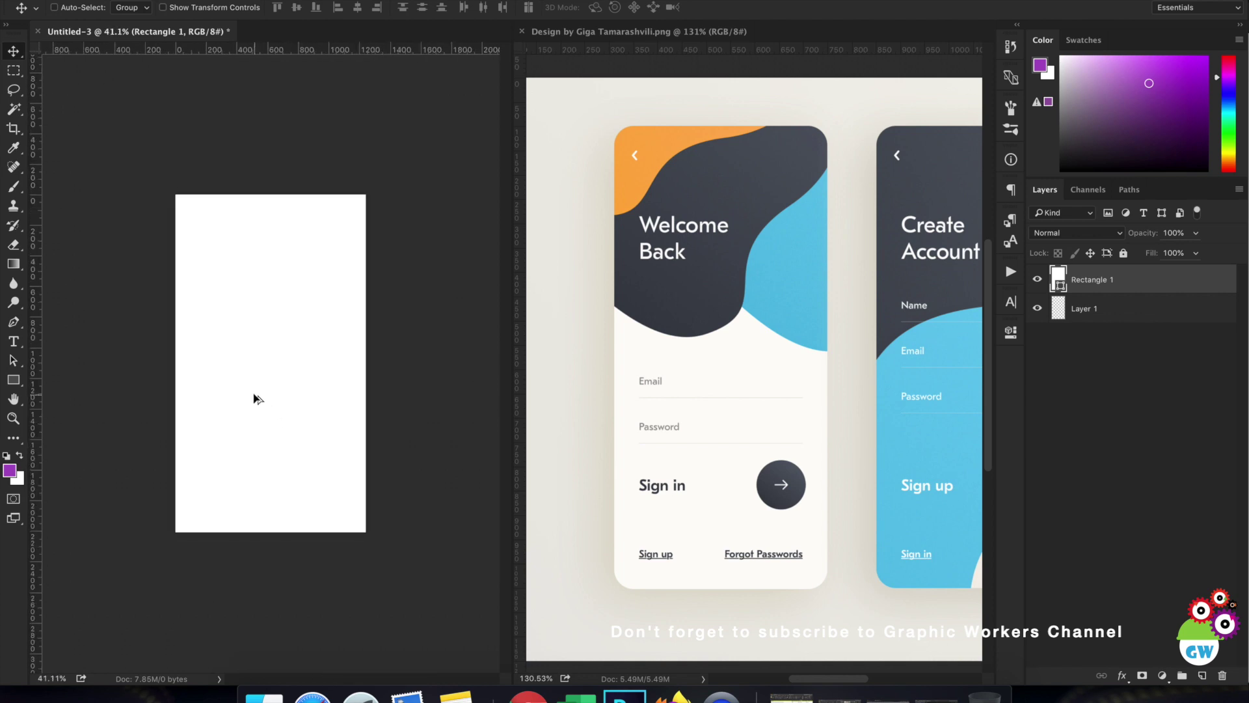
pyautogui.scroll(1, 258, 399)
pyautogui.scroll(2, 251, 306)
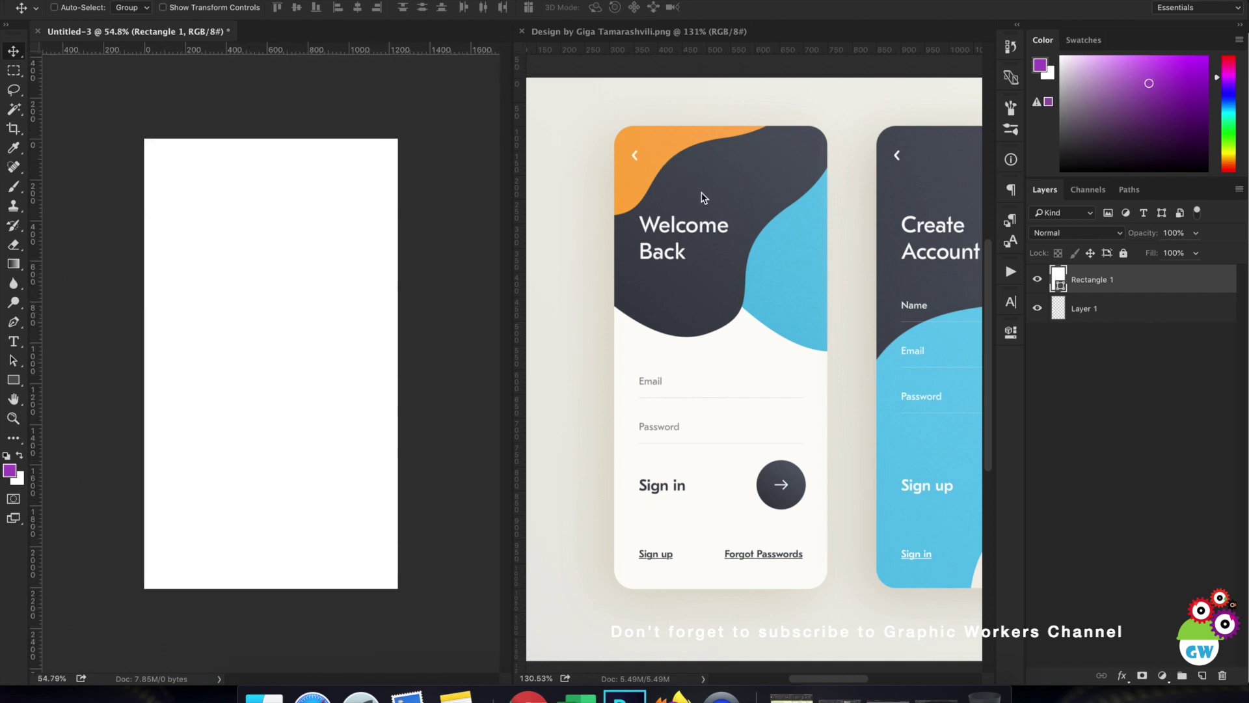
# Step: Draw a closed wavy shape about 1206 by 747 px with the Pen tool over the canvas's upper-left corner, on its own layer
pyautogui.press('p')
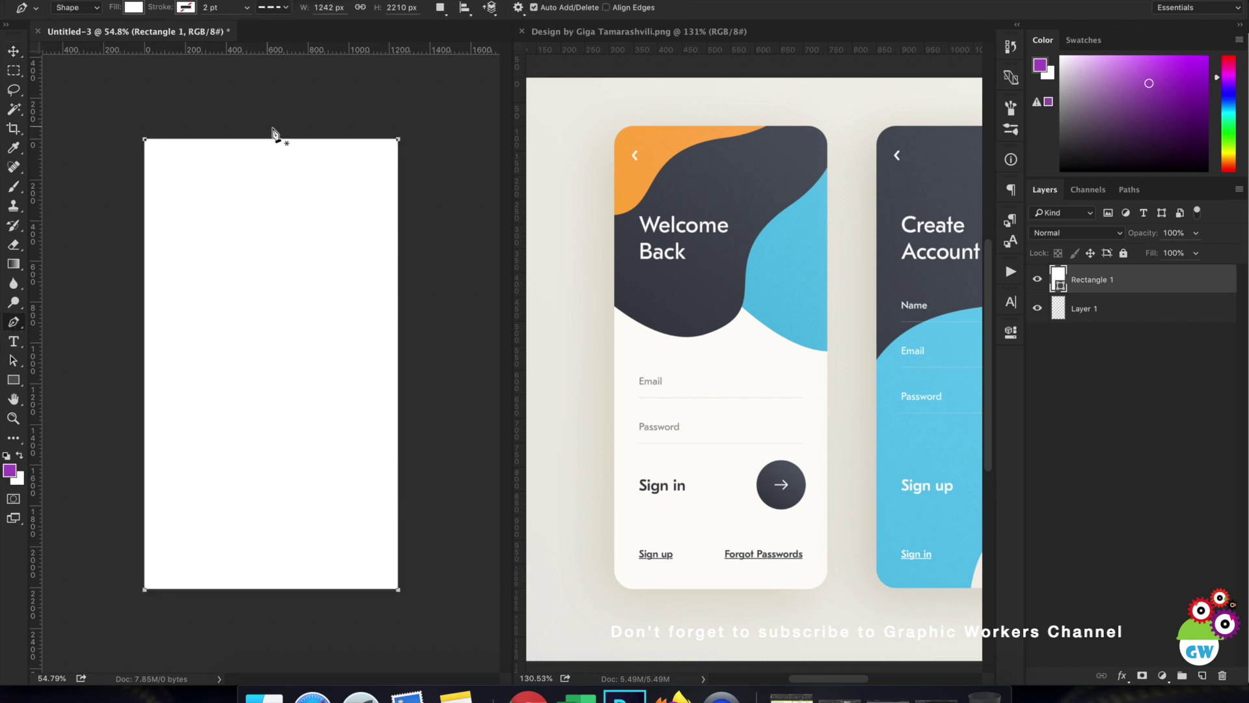
pyautogui.click(1135, 351)
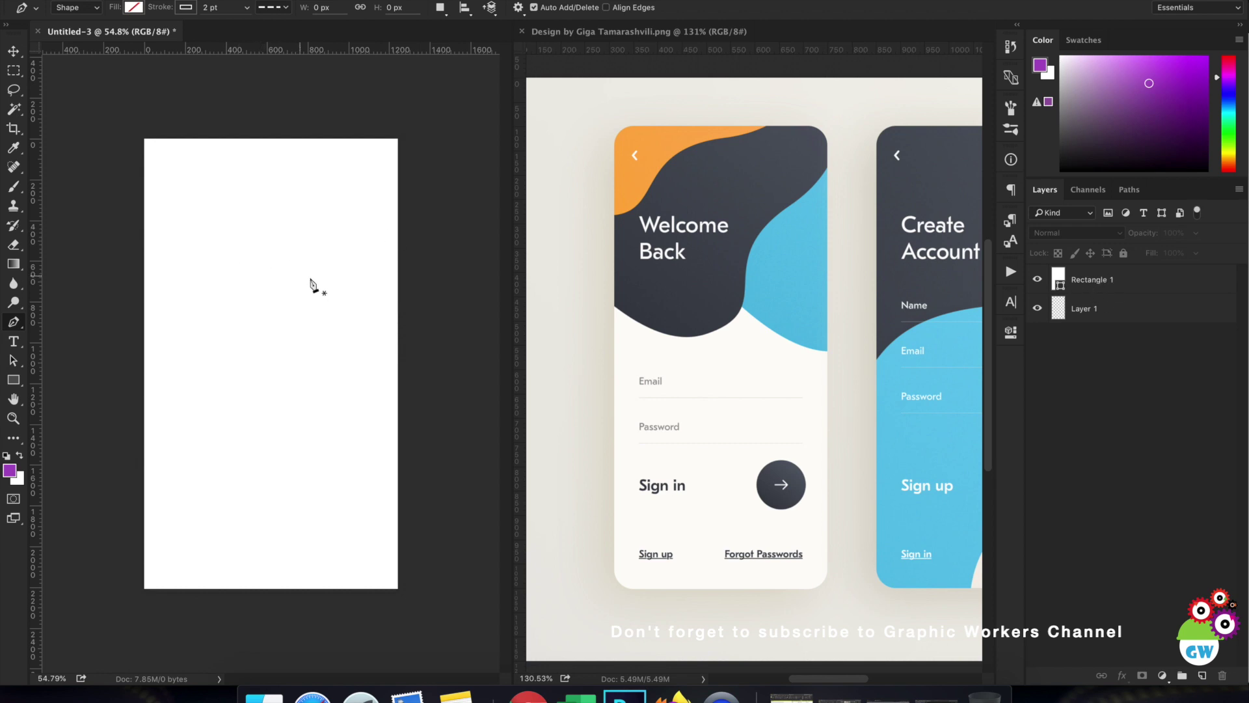
pyautogui.click(332, 126)
pyautogui.moveTo(259, 185); pyautogui.dragTo(185, 205)
pyautogui.click(130, 254)
pyautogui.moveTo(130, 255); pyautogui.dragTo(78, 231)
pyautogui.click(87, 120)
pyautogui.click(163, 106)
pyautogui.click(332, 125)
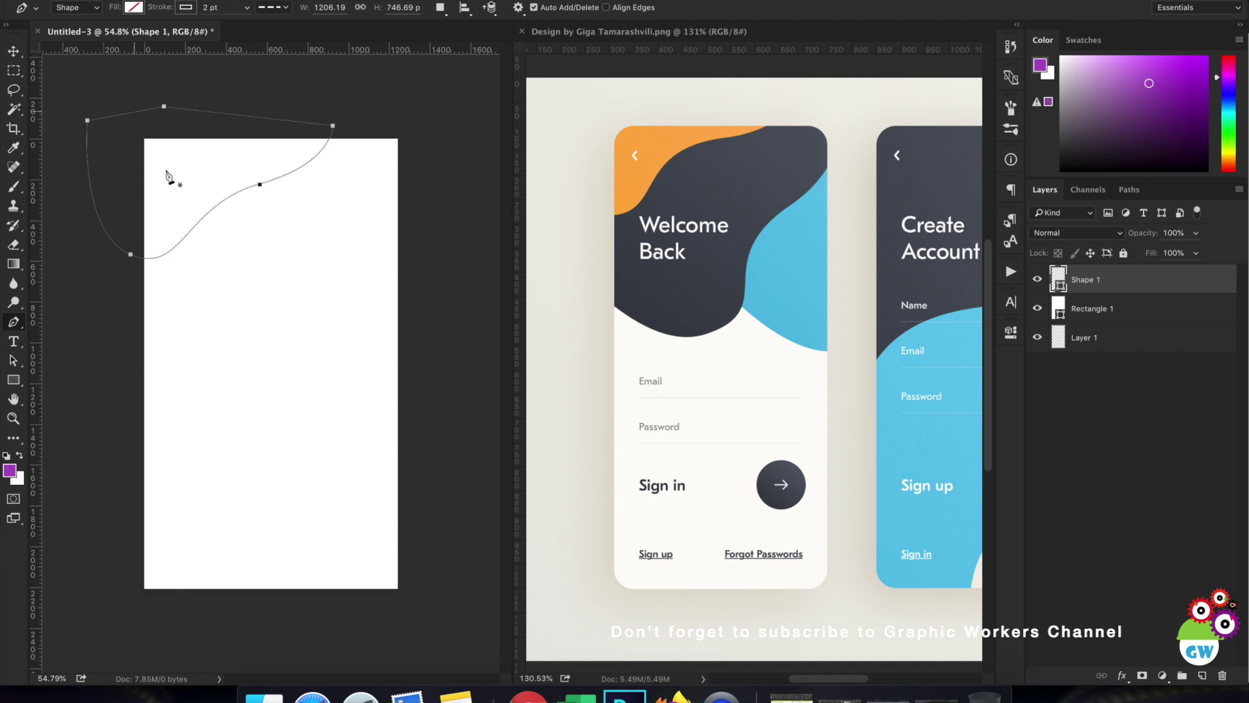
# Step: Fill the wavy corner shape with the reference design's orange, RGB 254, 174, 69
pyautogui.click(133, 8)
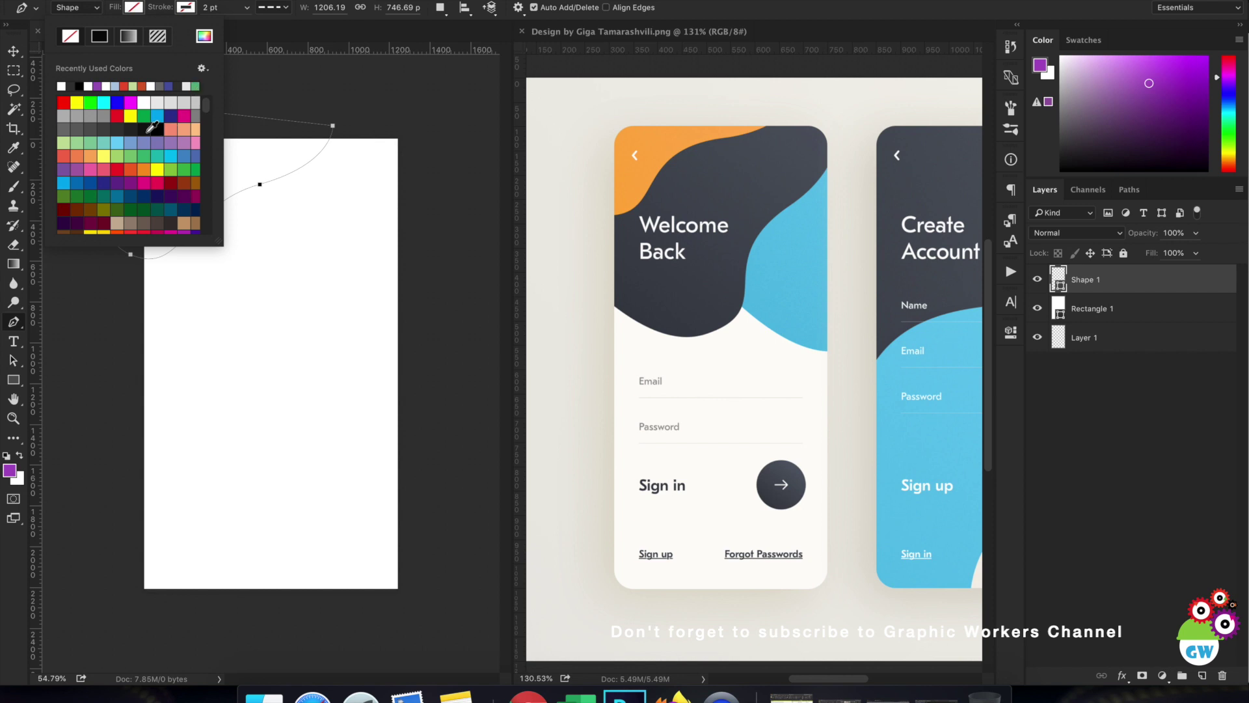
pyautogui.click(205, 36)
pyautogui.click(649, 166)
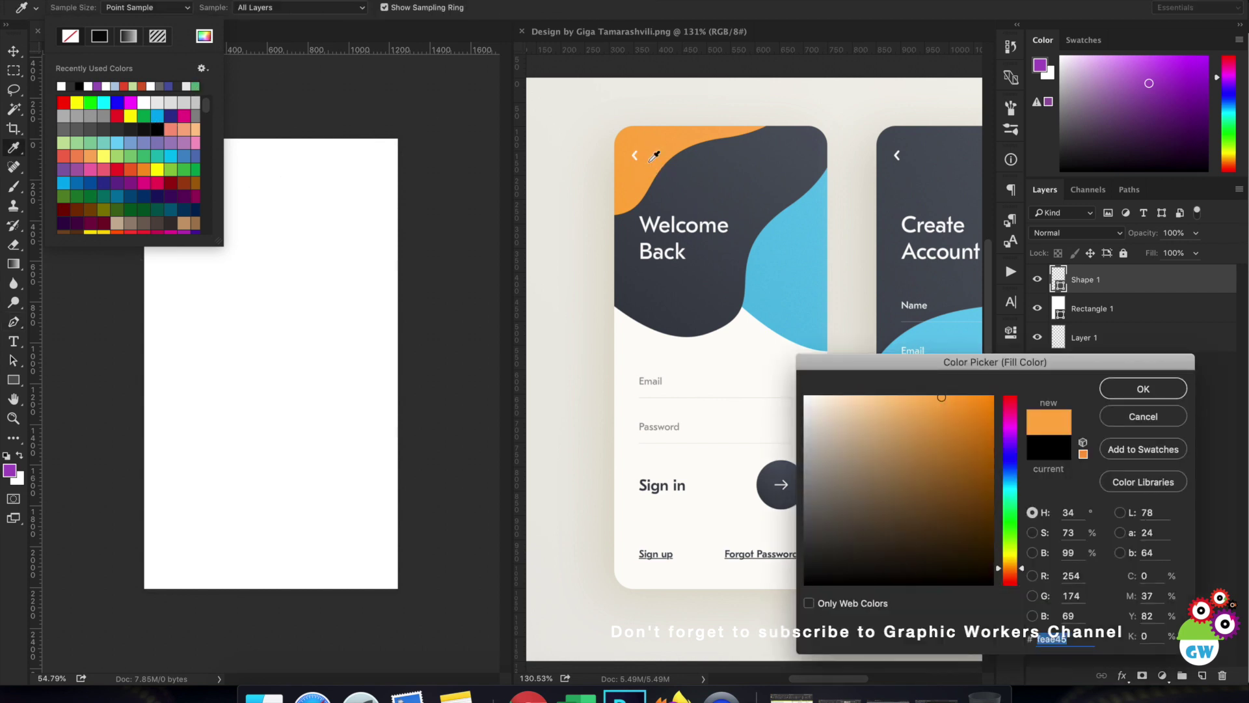
pyautogui.click(1143, 388)
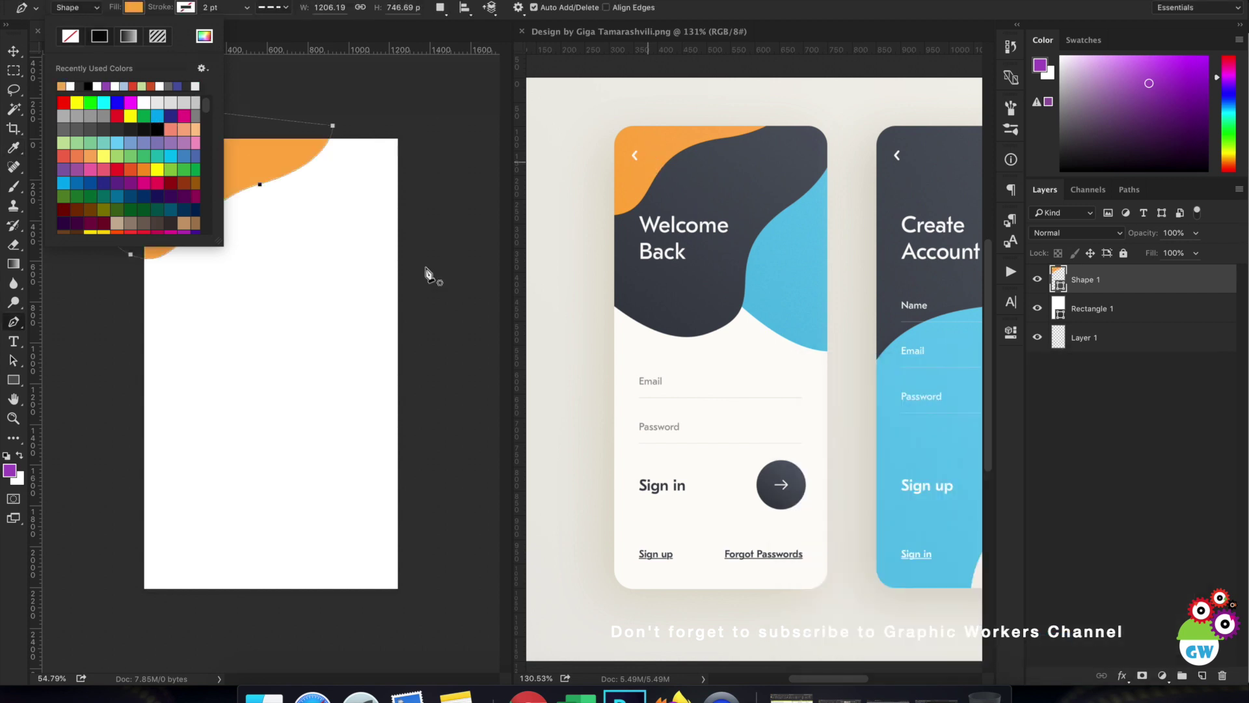
# Step: Move the orange shape slightly up and to the left so it sits tighter in the canvas corner, and deselect it
pyautogui.click(13, 51)
pyautogui.moveTo(300, 227); pyautogui.dragTo(262, 218)
pyautogui.click(1095, 427)
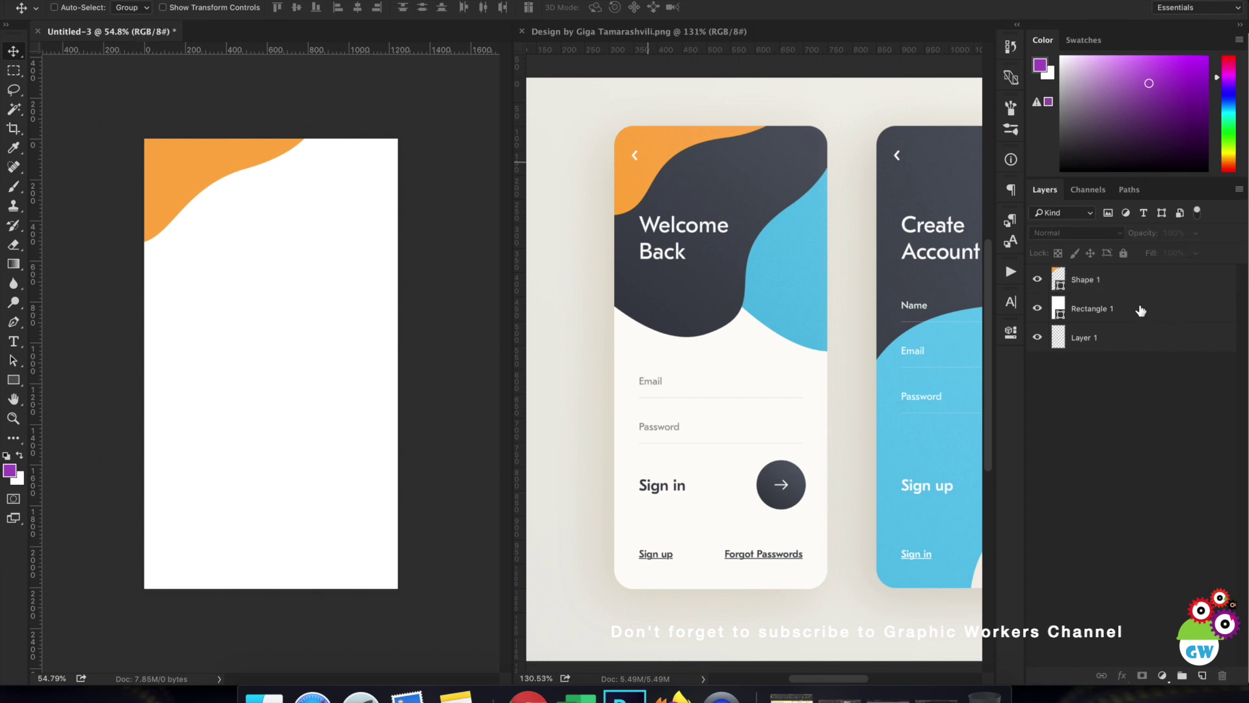
# Step: Draw an open S-shaped Pen path about 1628 px wide from beyond the canvas's upper-right edge to beyond its left edge
pyautogui.click(14, 321)
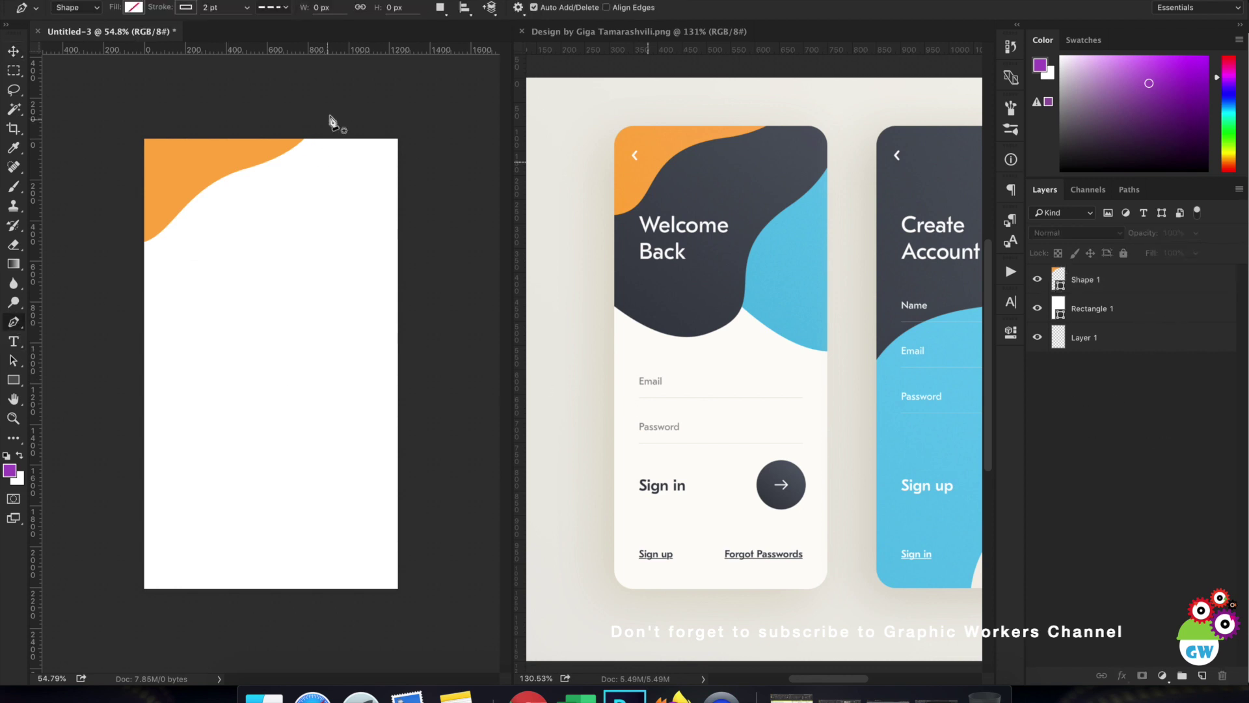
pyautogui.click(407, 182)
pyautogui.moveTo(315, 279); pyautogui.dragTo(293, 336)
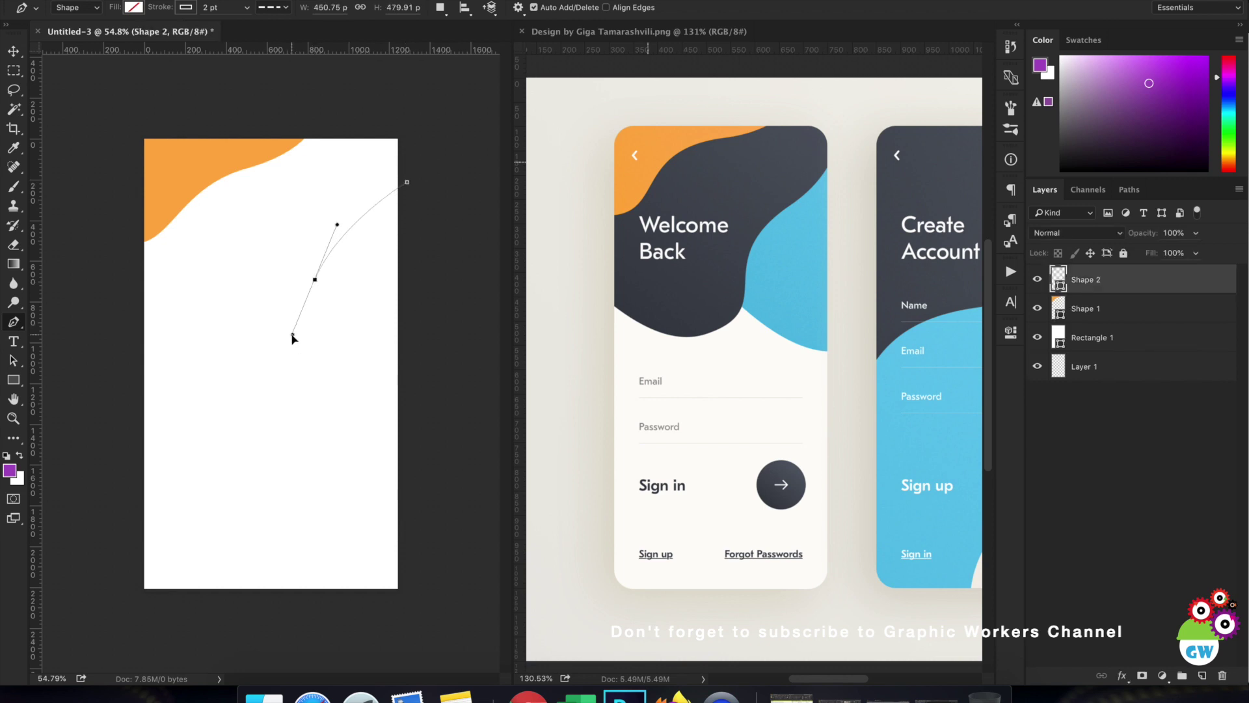
pyautogui.moveTo(237, 381); pyautogui.dragTo(152, 389)
pyautogui.moveTo(75, 391); pyautogui.dragTo(62, 349)
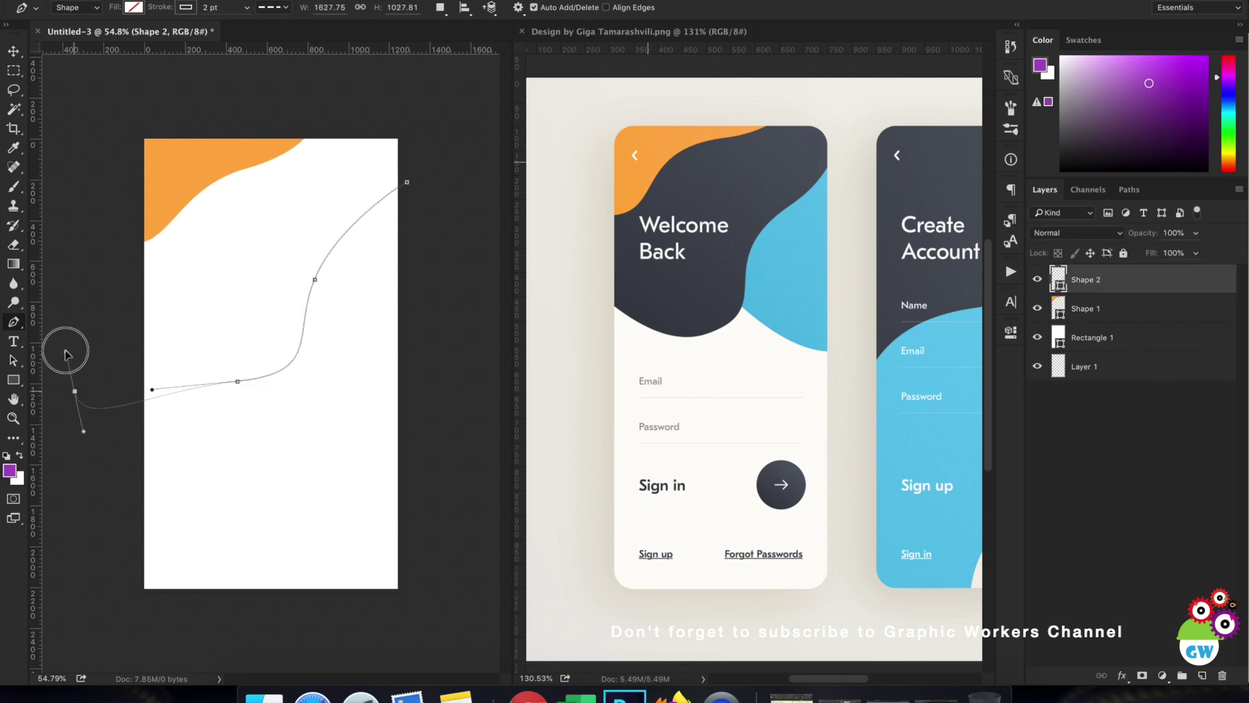
# Step: Reposition the path's anchors to match the reference's dark wave, making the curve about 1698 by 971 px
pyautogui.click(237, 381)
pyautogui.moveTo(237, 381); pyautogui.dragTo(226, 415)
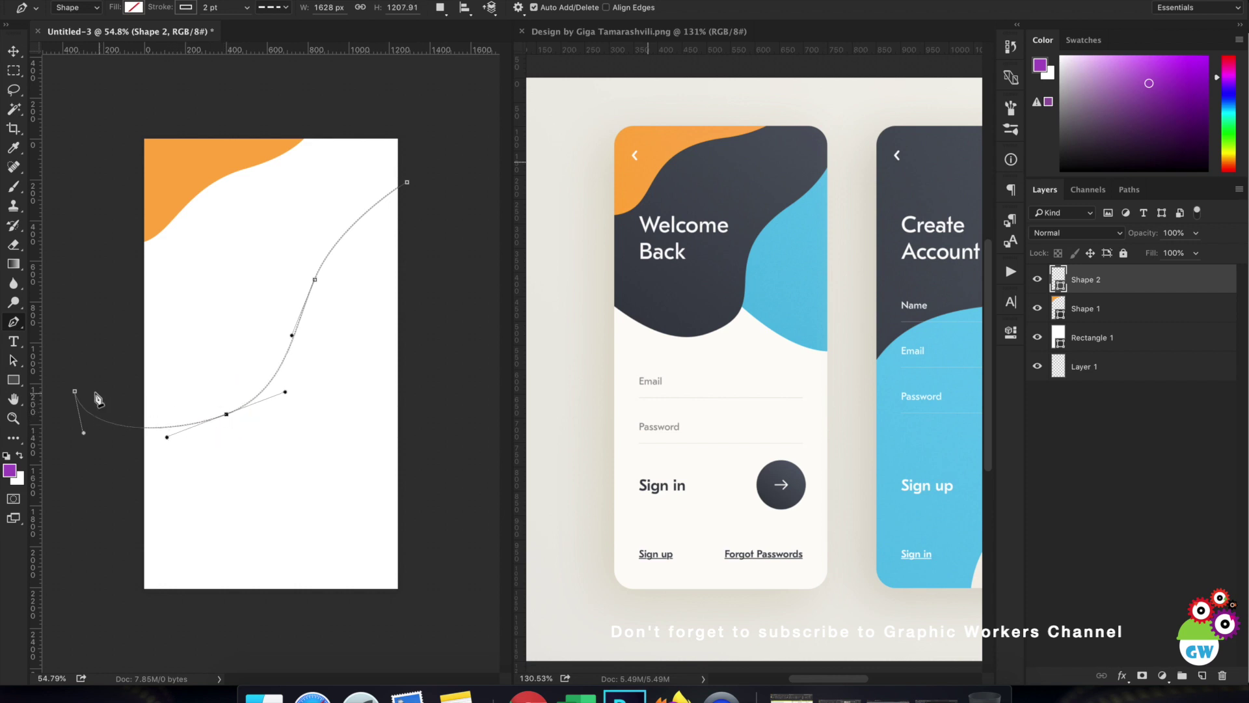
pyautogui.click(75, 391)
pyautogui.moveTo(75, 391); pyautogui.dragTo(76, 310)
pyautogui.moveTo(226, 414); pyautogui.dragTo(221, 365)
pyautogui.click(217, 358)
pyautogui.moveTo(316, 280); pyautogui.dragTo(329, 244)
pyautogui.moveTo(408, 183); pyautogui.dragTo(413, 168)
pyautogui.moveTo(76, 308); pyautogui.dragTo(67, 284)
pyautogui.click(103, 130)
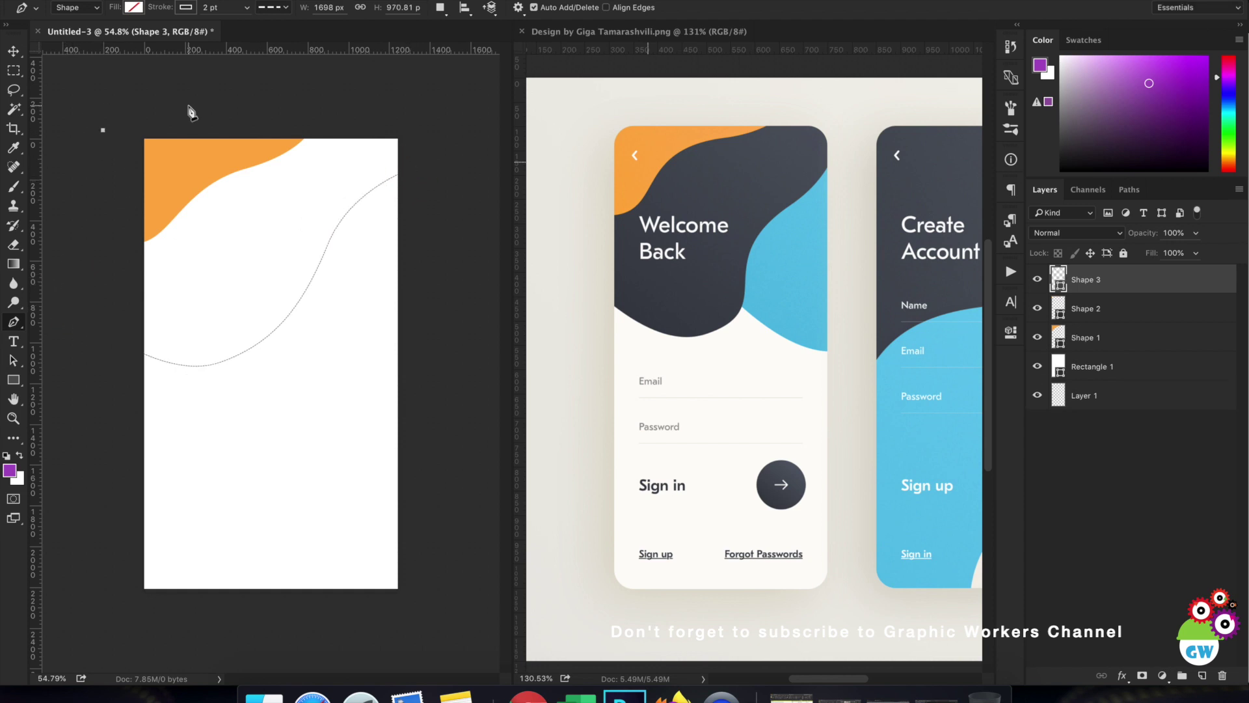
pyautogui.hotkey('ctrl', 'z')
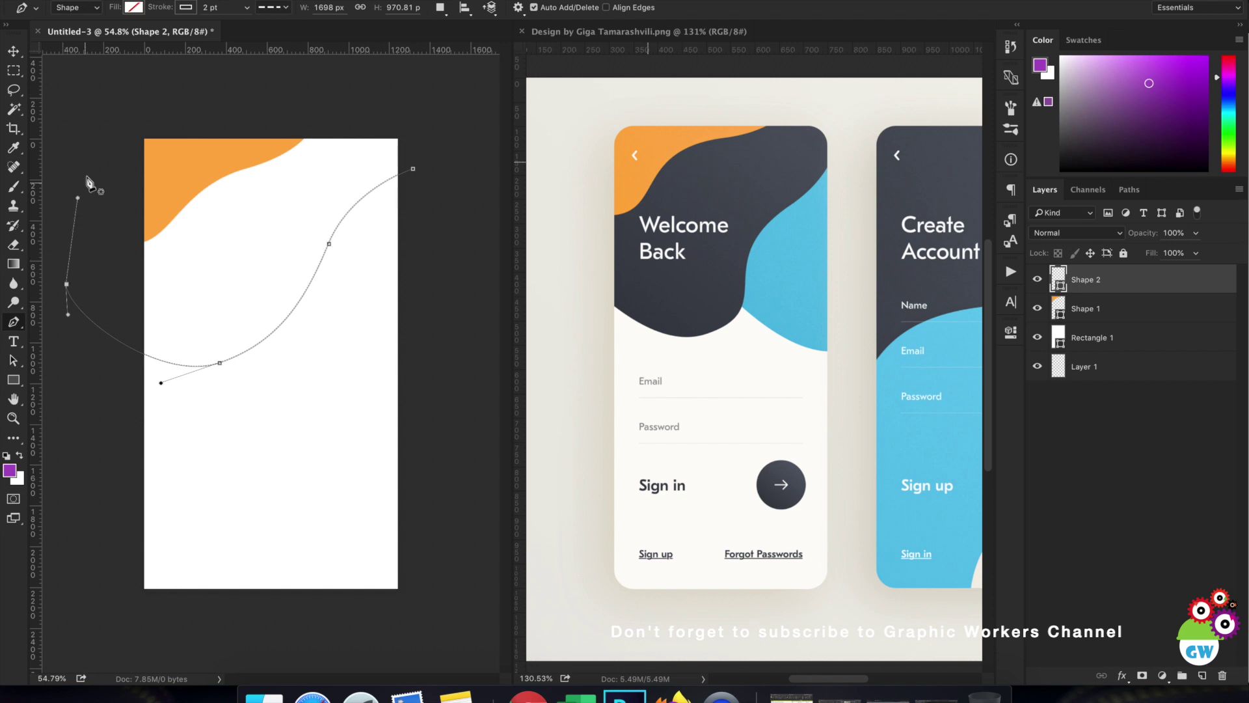
pyautogui.click(114, 115)
pyautogui.hotkey('ctrl', 'z')
# Step: Continue the wave path from its left end with an upward handle and add a new curved anchor outside the canvas's left edge
pyautogui.moveTo(70, 288); pyautogui.dragTo(92, 186)
pyautogui.click(104, 154)
pyautogui.moveTo(119, 136); pyautogui.dragTo(230, 95)
pyautogui.hotkey('ctrl', 'z')
pyautogui.hotkey('ctrl', 'z')
pyautogui.moveTo(67, 285); pyautogui.dragTo(109, 268)
pyautogui.click(104, 277)
pyautogui.moveTo(103, 277); pyautogui.dragTo(108, 94)
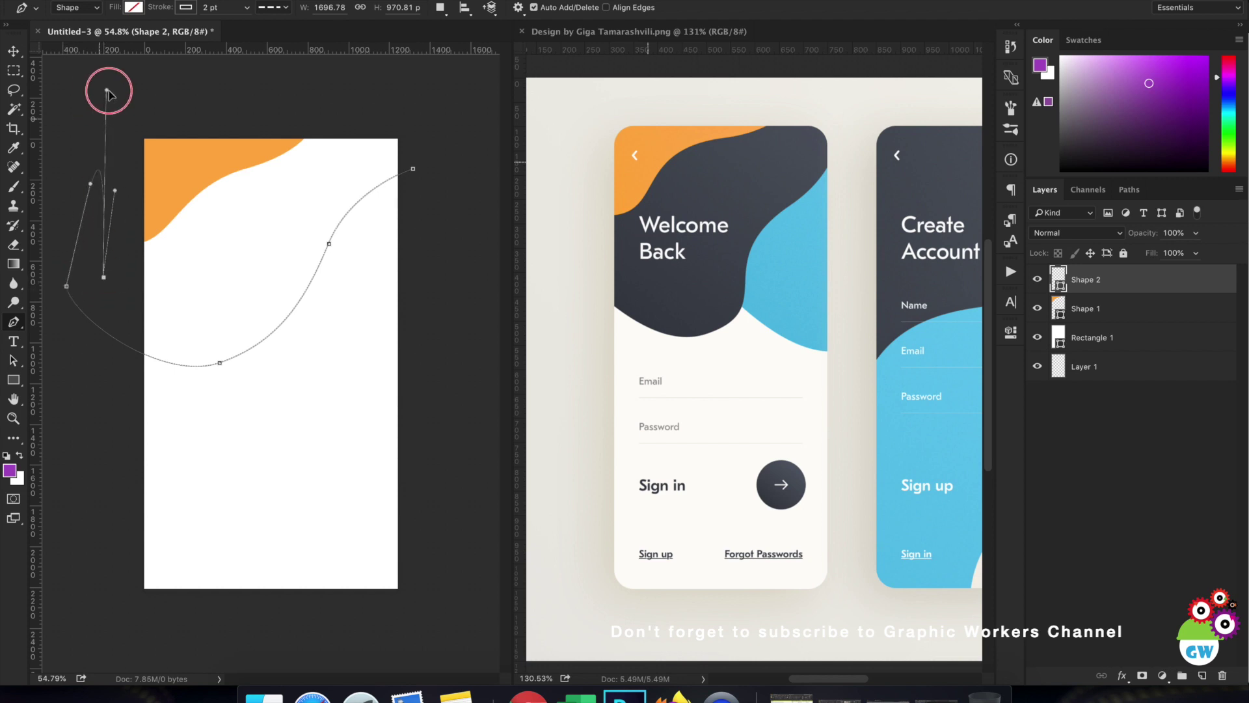
pyautogui.keyDown('ctrl'); pyautogui.click(137, 103); pyautogui.keyUp('ctrl')
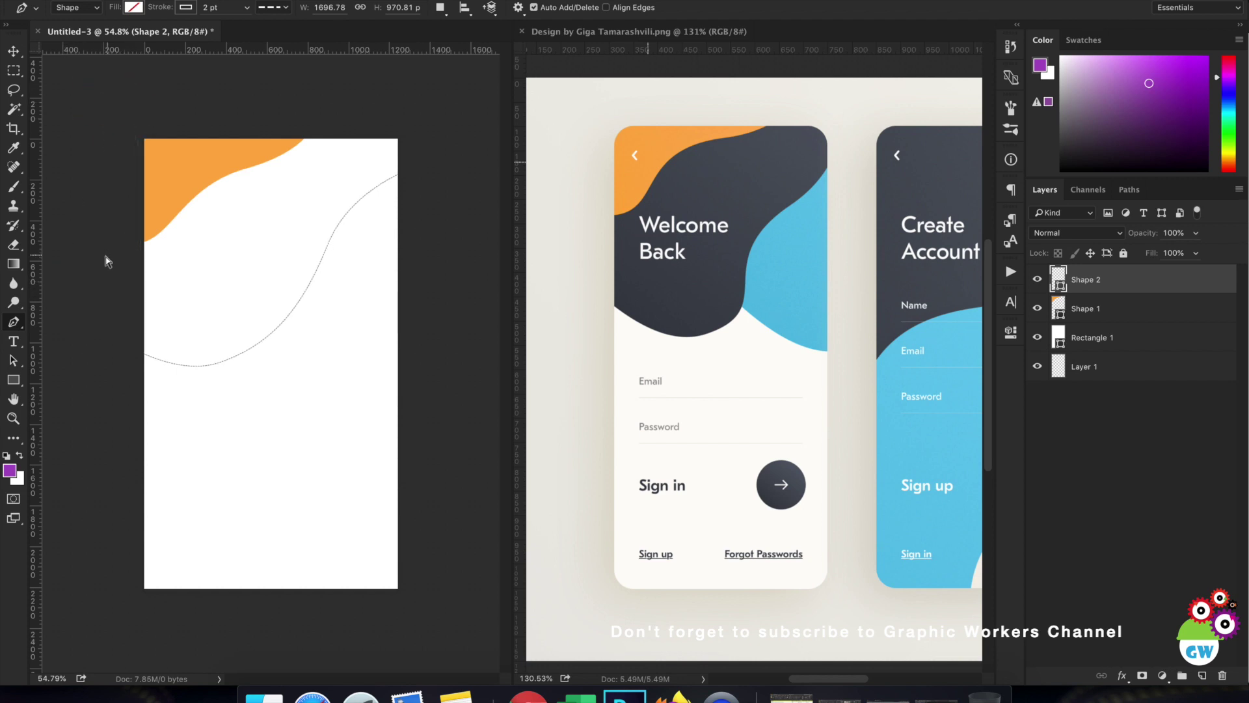
pyautogui.moveTo(110, 349); pyautogui.dragTo(123, 357)
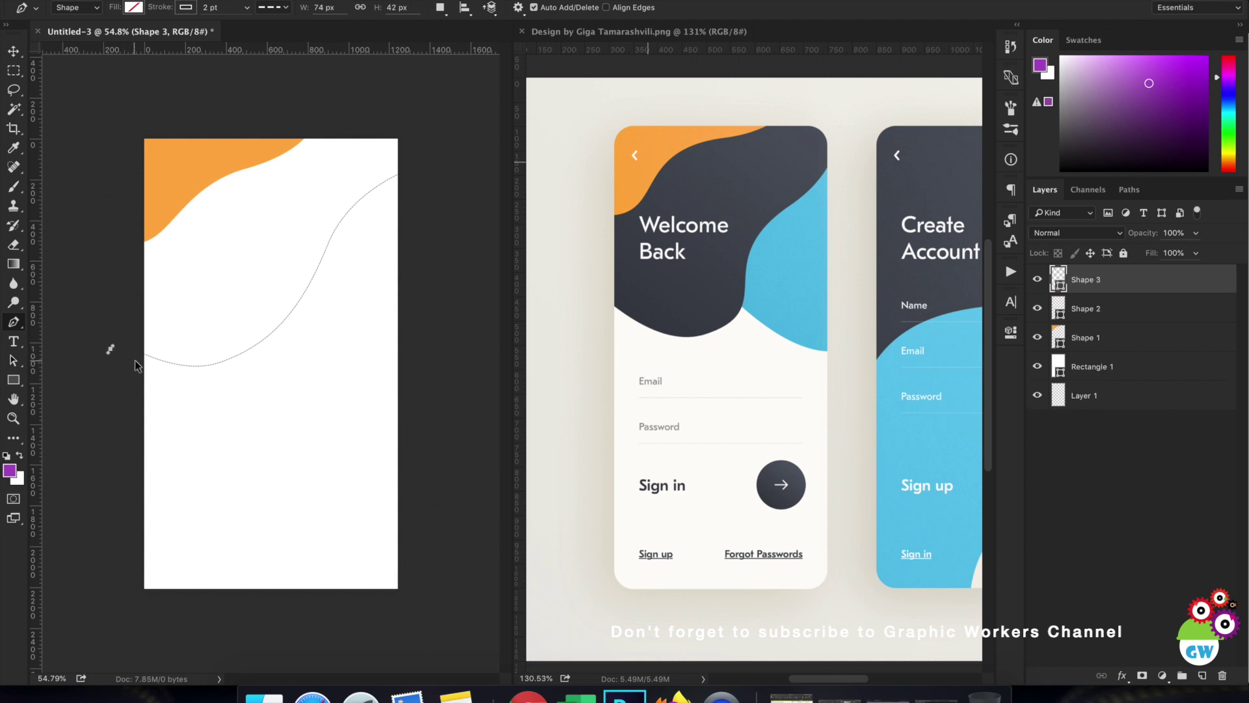
pyautogui.hotkey('ctrl', 'z')
# Step: Move the path's last anchor above the canvas and adjust its handle to round the shape's outer curve
pyautogui.moveTo(108, 281); pyautogui.dragTo(185, 117)
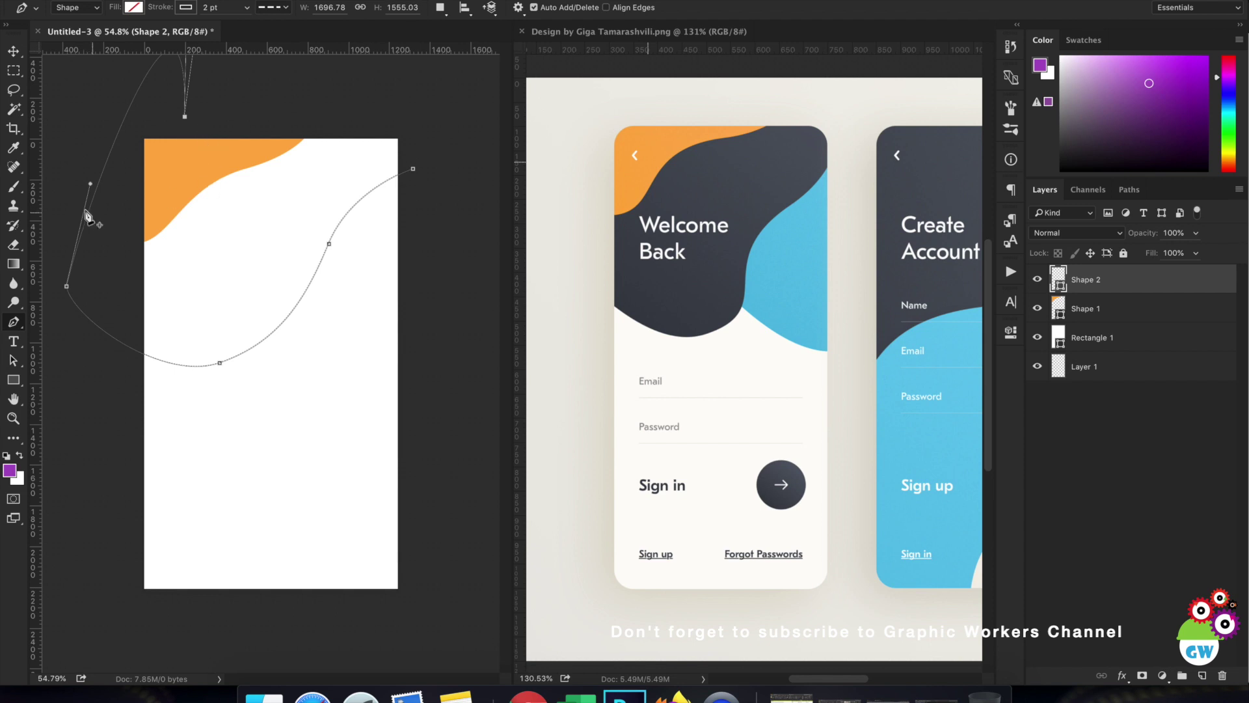
pyautogui.scroll(-2, 184, 145)
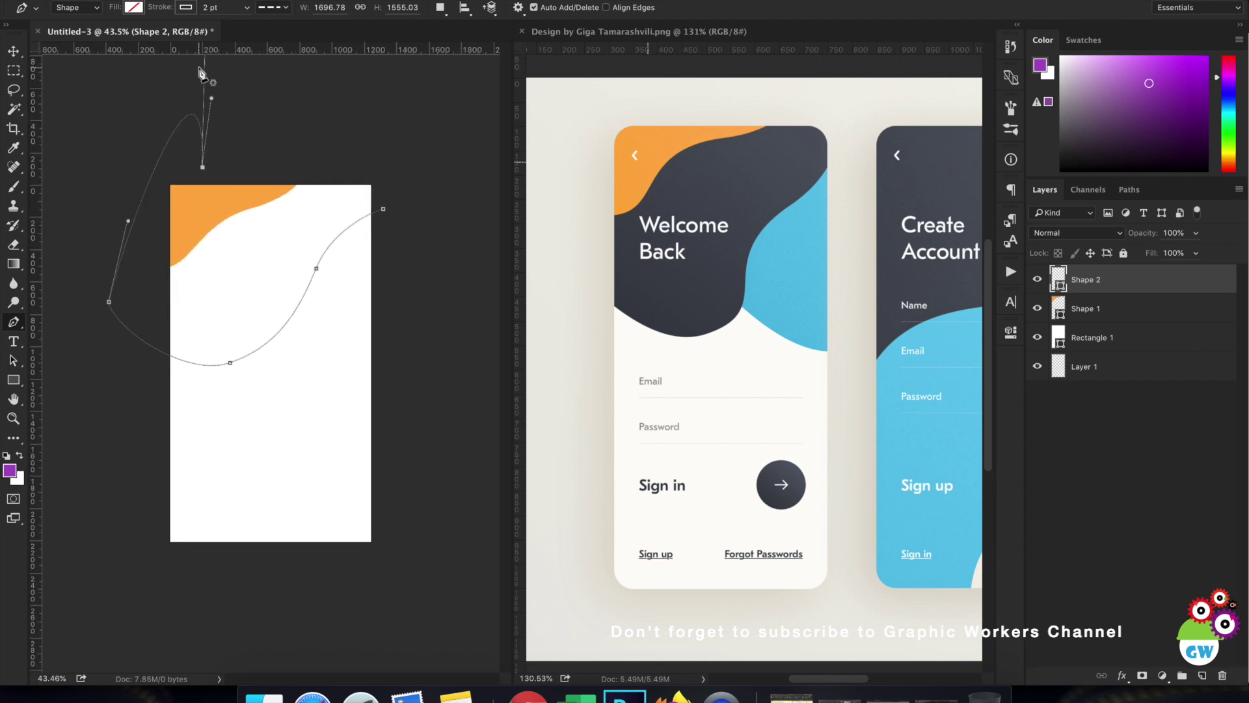
pyautogui.scroll(-1, 202, 73)
pyautogui.moveTo(220, 91); pyautogui.dragTo(215, 151)
pyautogui.click(367, 196)
pyautogui.hotkey('ctrl', 'z')
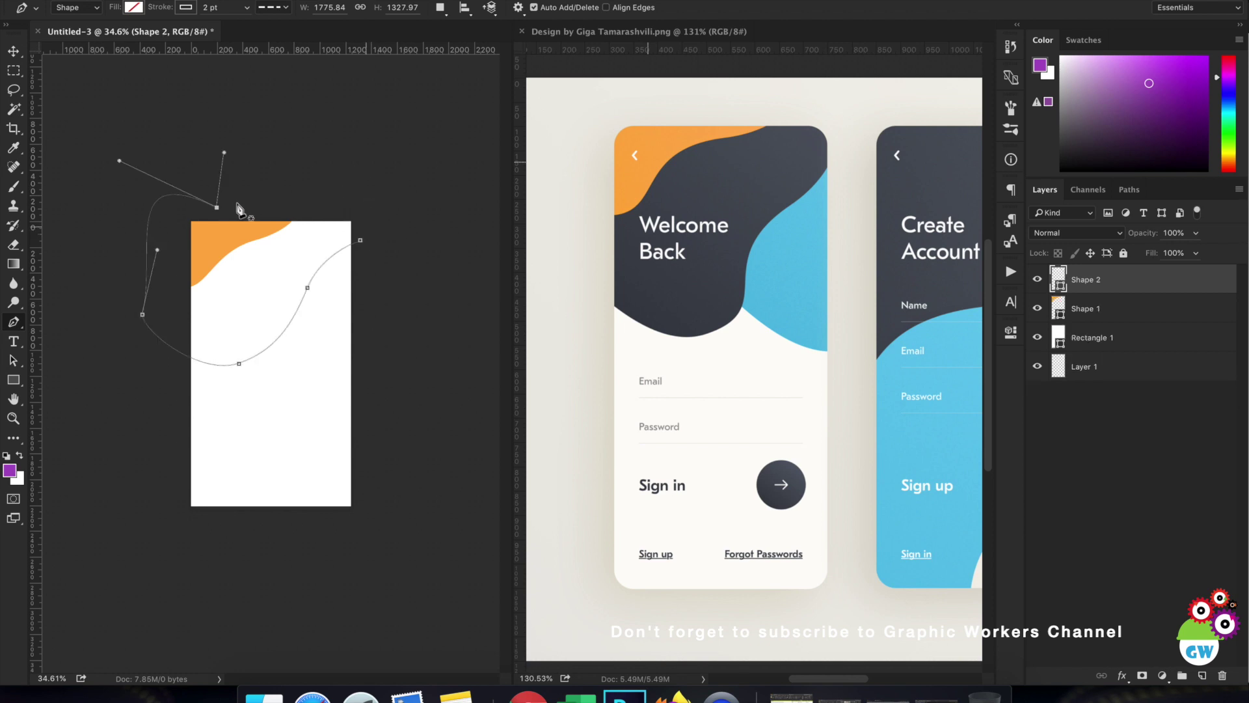
pyautogui.click(225, 153)
pyautogui.click(392, 204)
pyautogui.keyDown('ctrl'); pyautogui.click(218, 208); pyautogui.keyUp('ctrl')
pyautogui.keyDown('ctrl'); pyautogui.click(251, 197); pyautogui.keyUp('ctrl')
pyautogui.keyDown('ctrl'); pyautogui.click(223, 213); pyautogui.keyUp('ctrl')
pyautogui.keyDown('ctrl'); pyautogui.click(229, 203); pyautogui.keyUp('ctrl')
pyautogui.press('z')
pyautogui.hotkey('ctrl', 'alt', 'z')
pyautogui.hotkey('ctrl', 'alt', 'z')
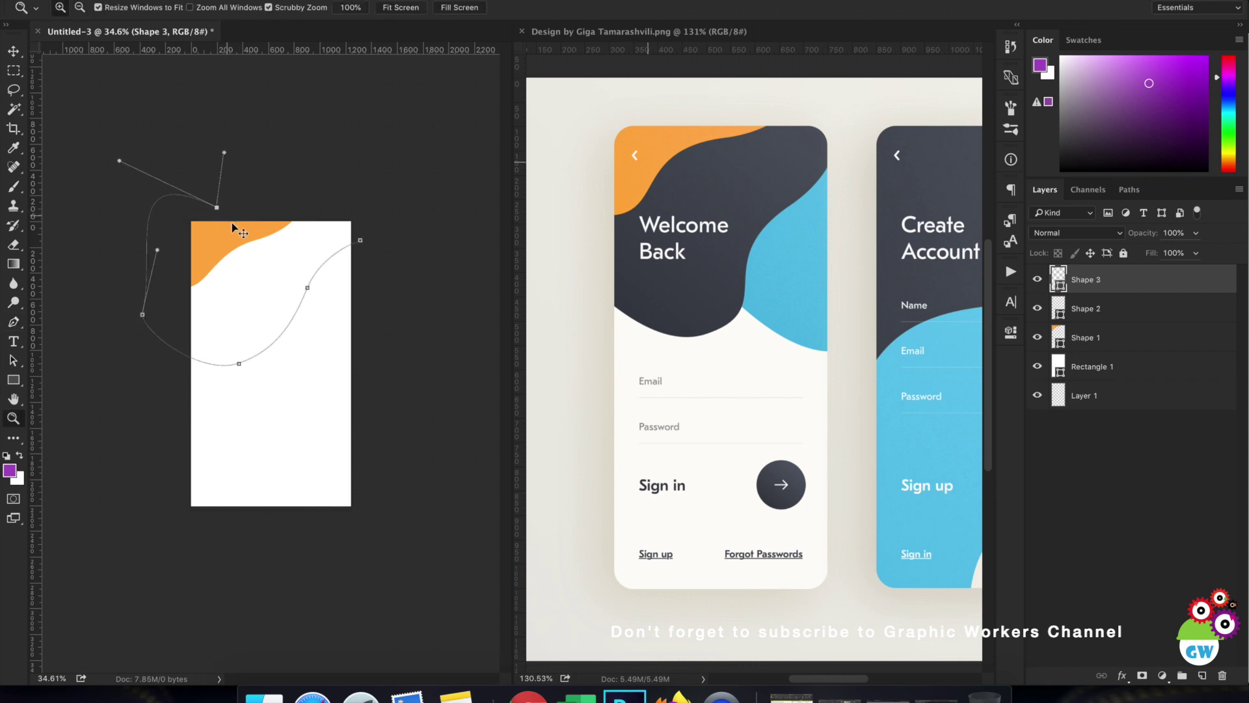
# Step: Shift the top anchor toward the canvas's right side and close the path into a shape about 1699 by 1379 px
pyautogui.press('p')
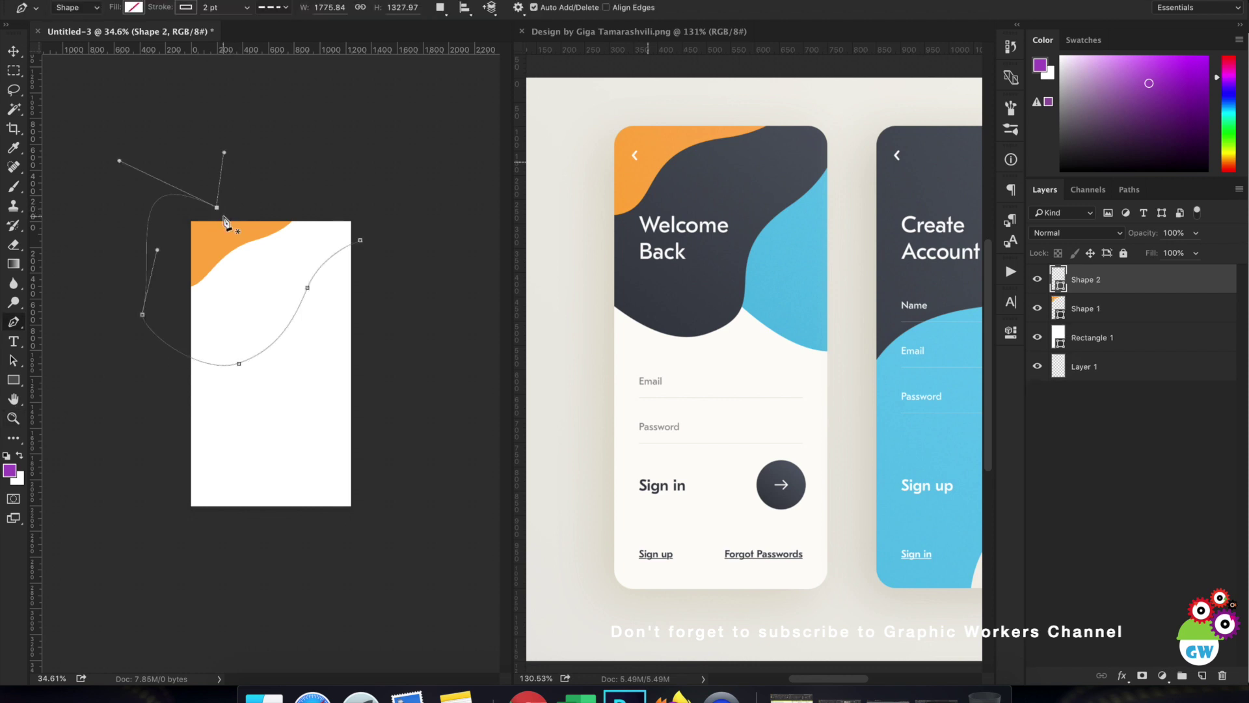
pyautogui.moveTo(218, 208); pyautogui.dragTo(368, 213)
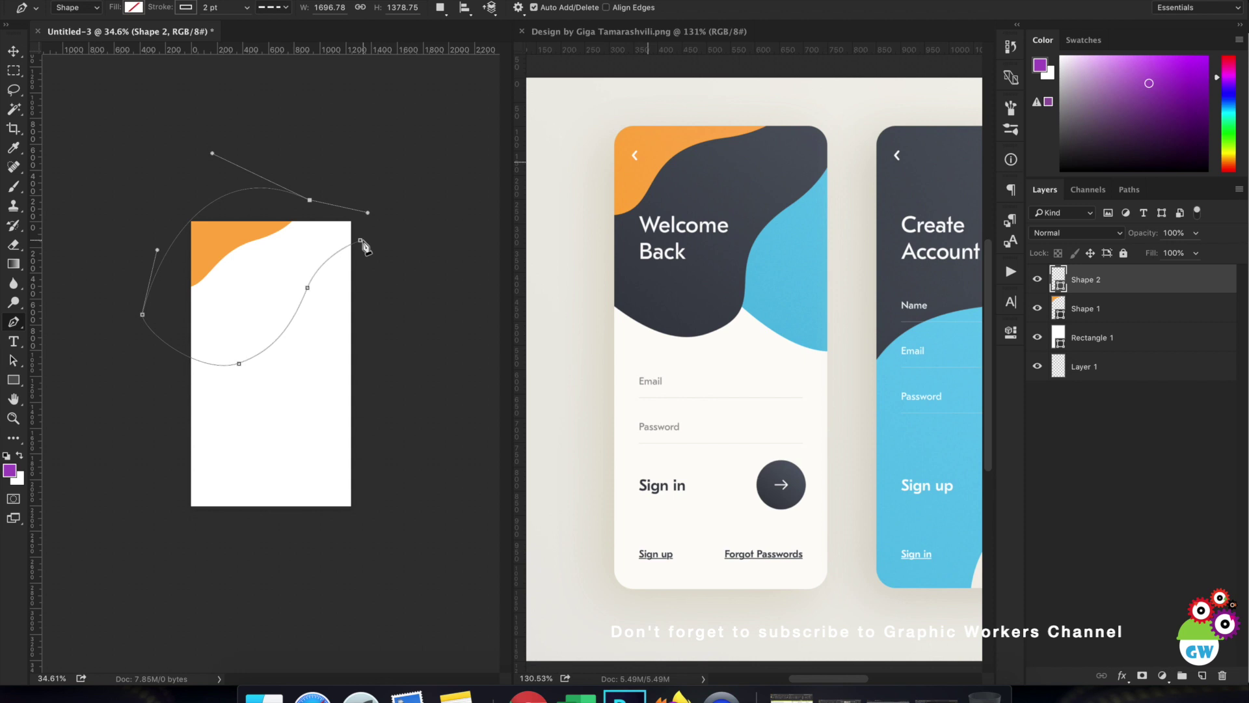
pyautogui.click(360, 241)
pyautogui.press('super+plus')
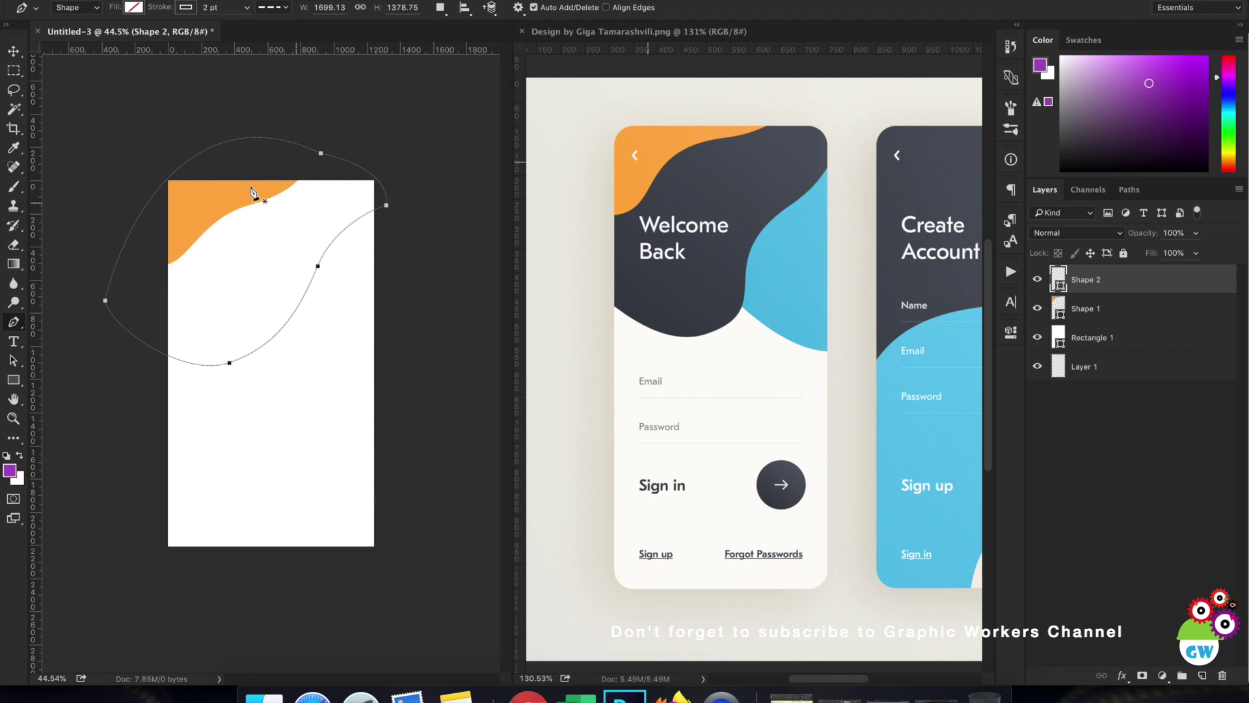
# Step: Fill the closed wave shape with the dark slate color sampled from the reference design's header
pyautogui.click(133, 7)
pyautogui.click(122, 38)
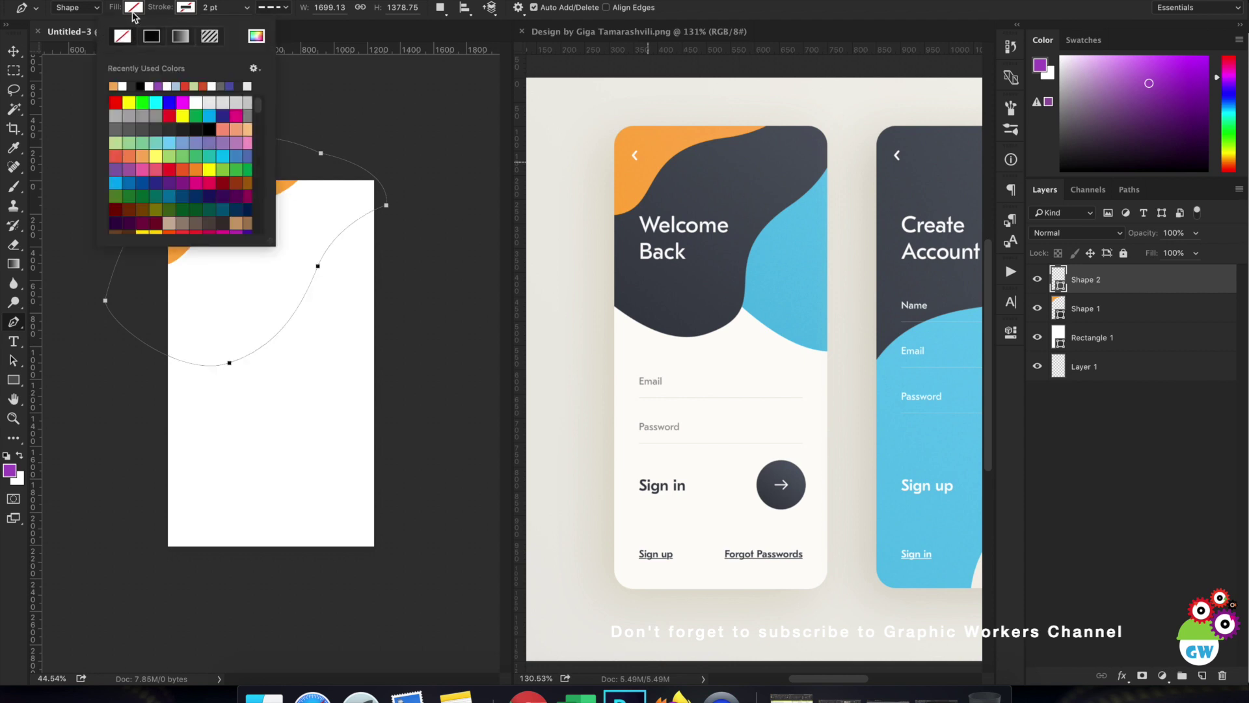
pyautogui.click(204, 36)
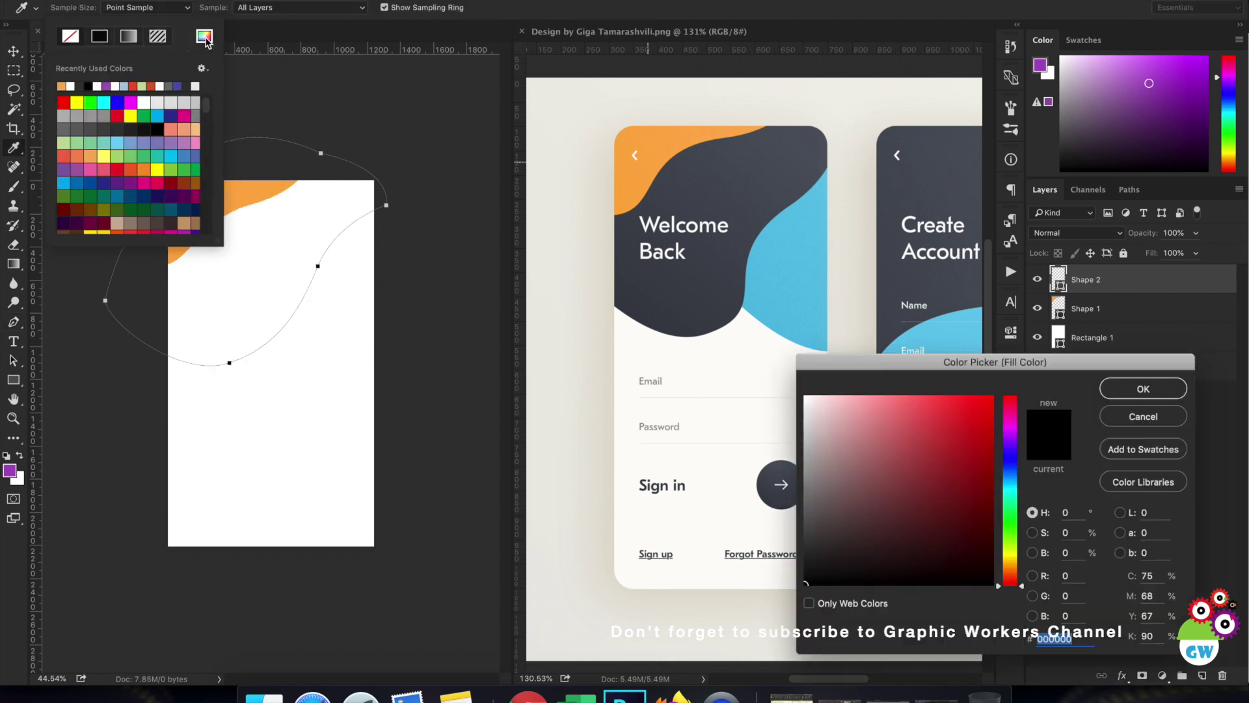
pyautogui.click(734, 182)
pyautogui.click(1129, 390)
# Step: Place the dark shape's layer beneath the orange shape's layer and nudge the dark shape slightly upward
pyautogui.click(16, 54)
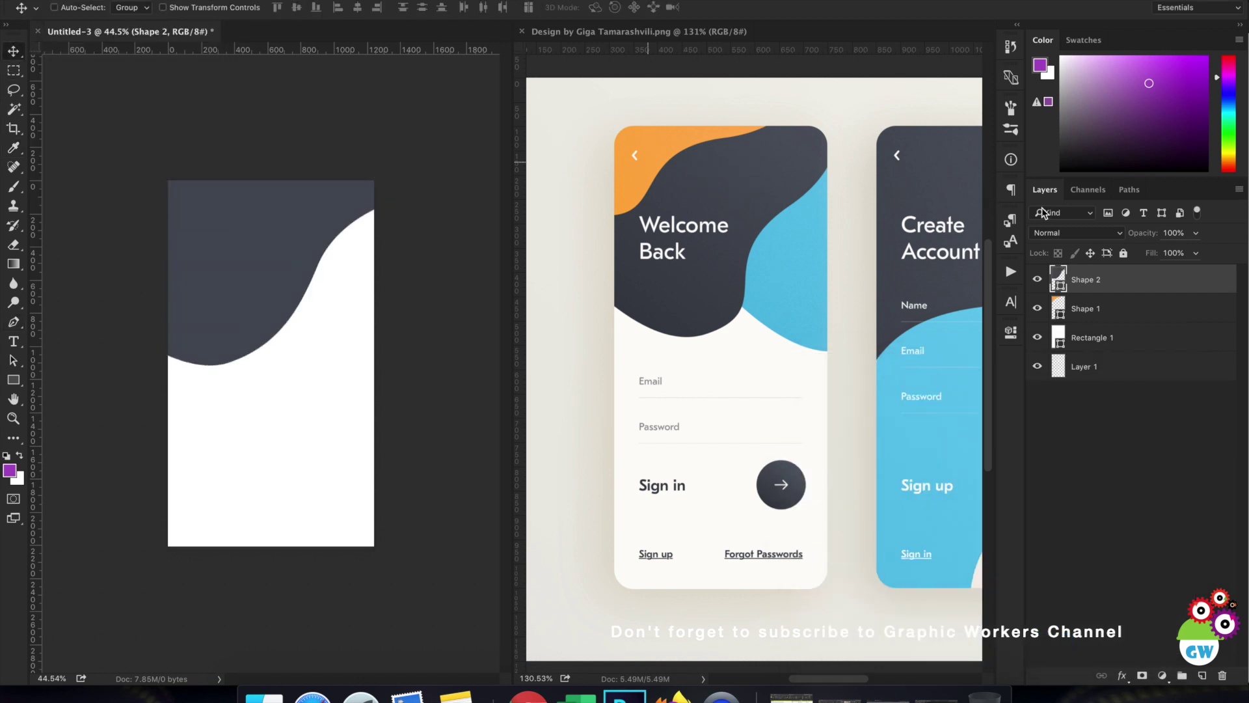
pyautogui.moveTo(1135, 281); pyautogui.dragTo(1133, 324)
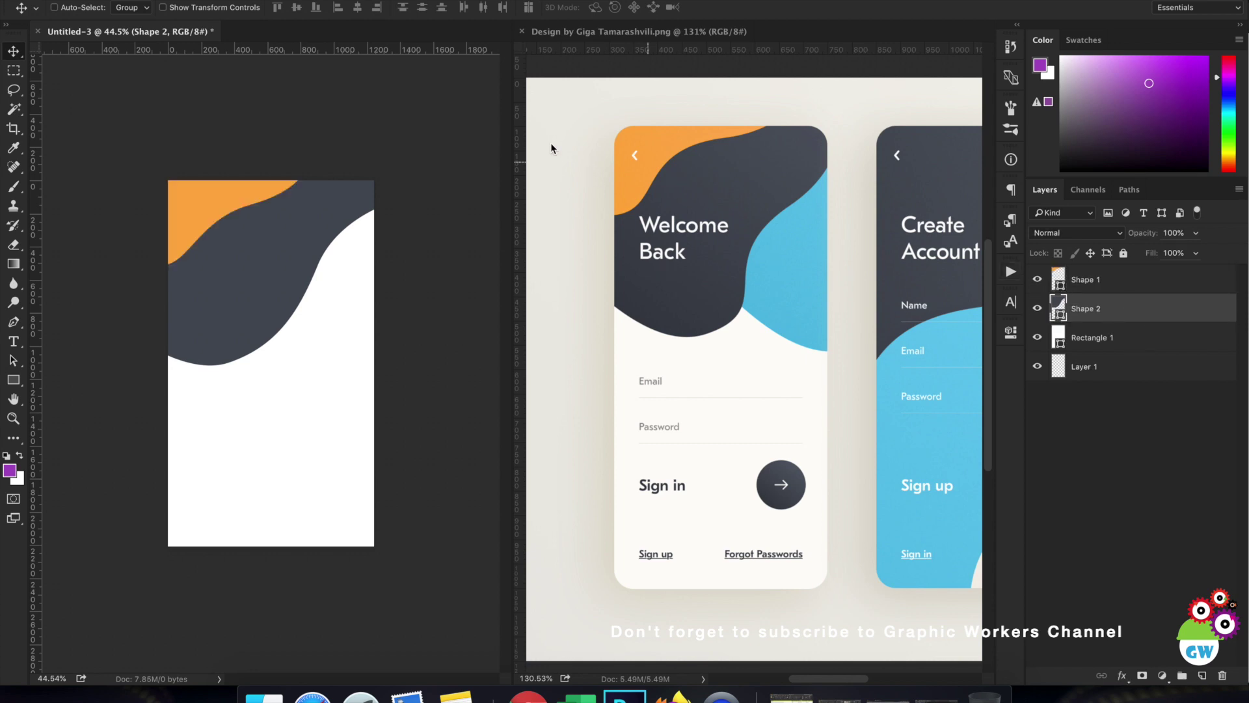
pyautogui.moveTo(319, 263); pyautogui.dragTo(320, 255)
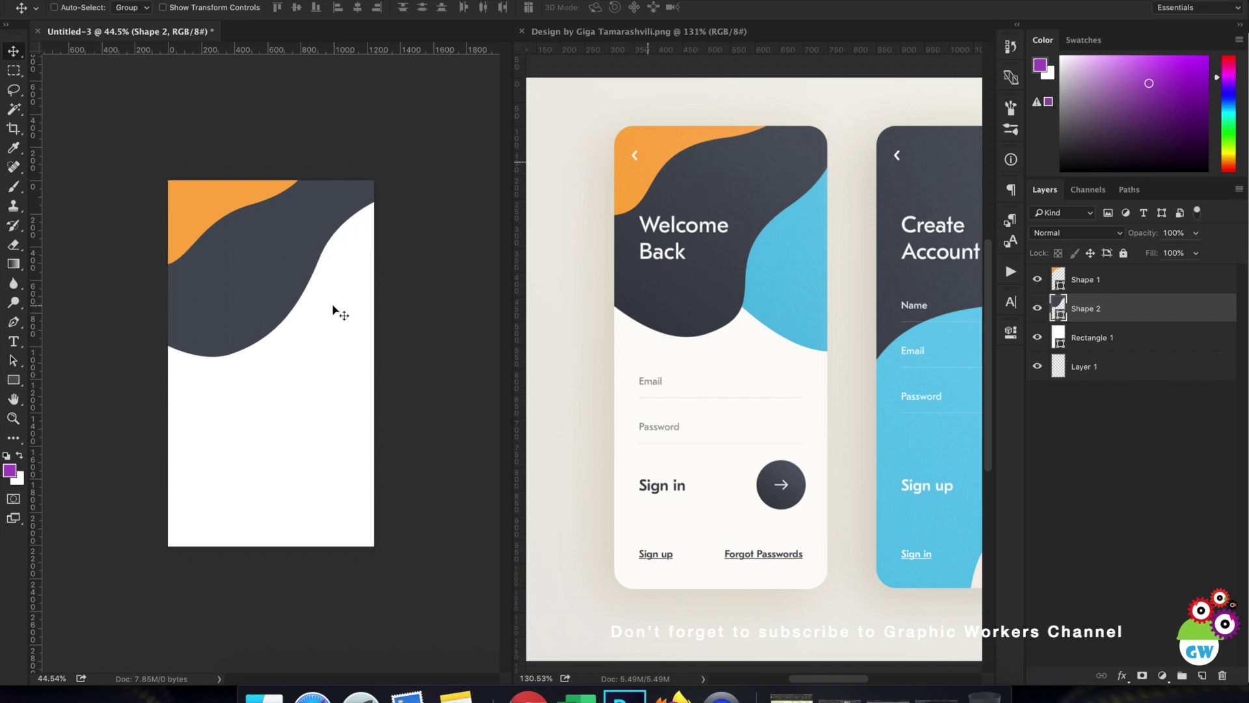
# Step: Reshape the dark shape's lower and right-hand anchors into a fuller, steeper wave like the reference, and deselect it
pyautogui.press('p')
pyautogui.keyDown('ctrl'); pyautogui.click(318, 278); pyautogui.keyUp('ctrl')
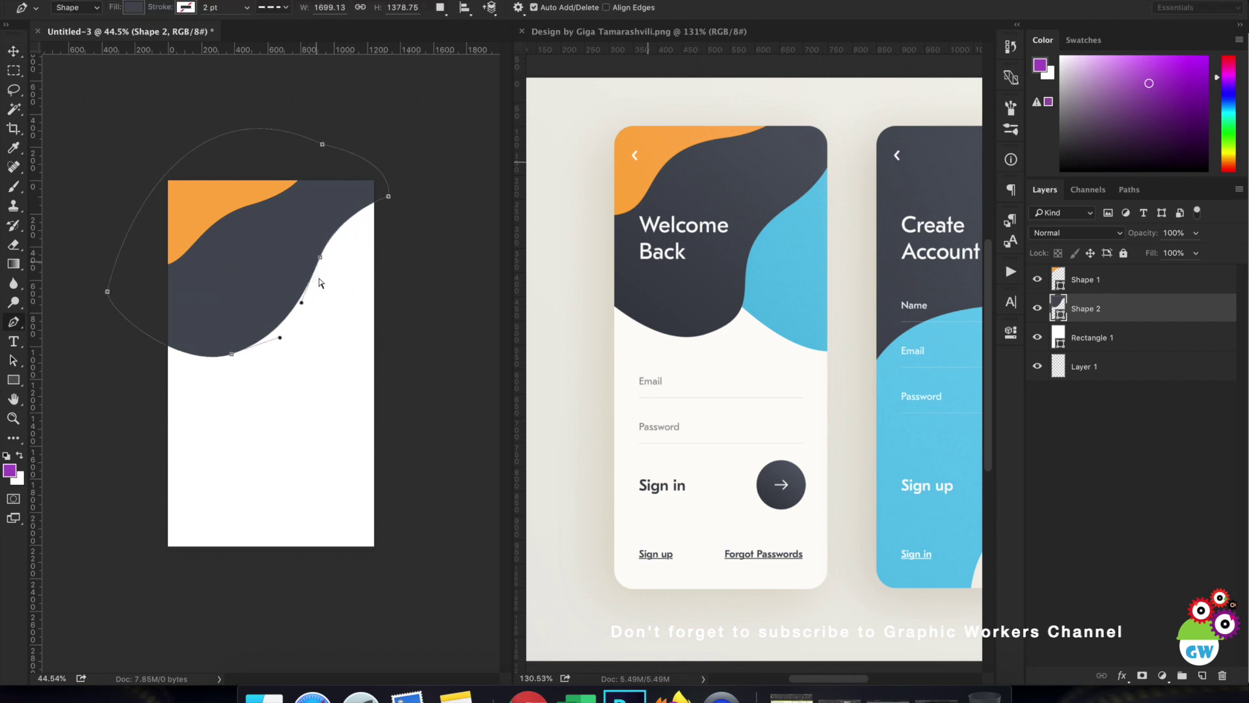
pyautogui.moveTo(231, 357); pyautogui.dragTo(257, 360)
pyautogui.moveTo(319, 259); pyautogui.dragTo(319, 296)
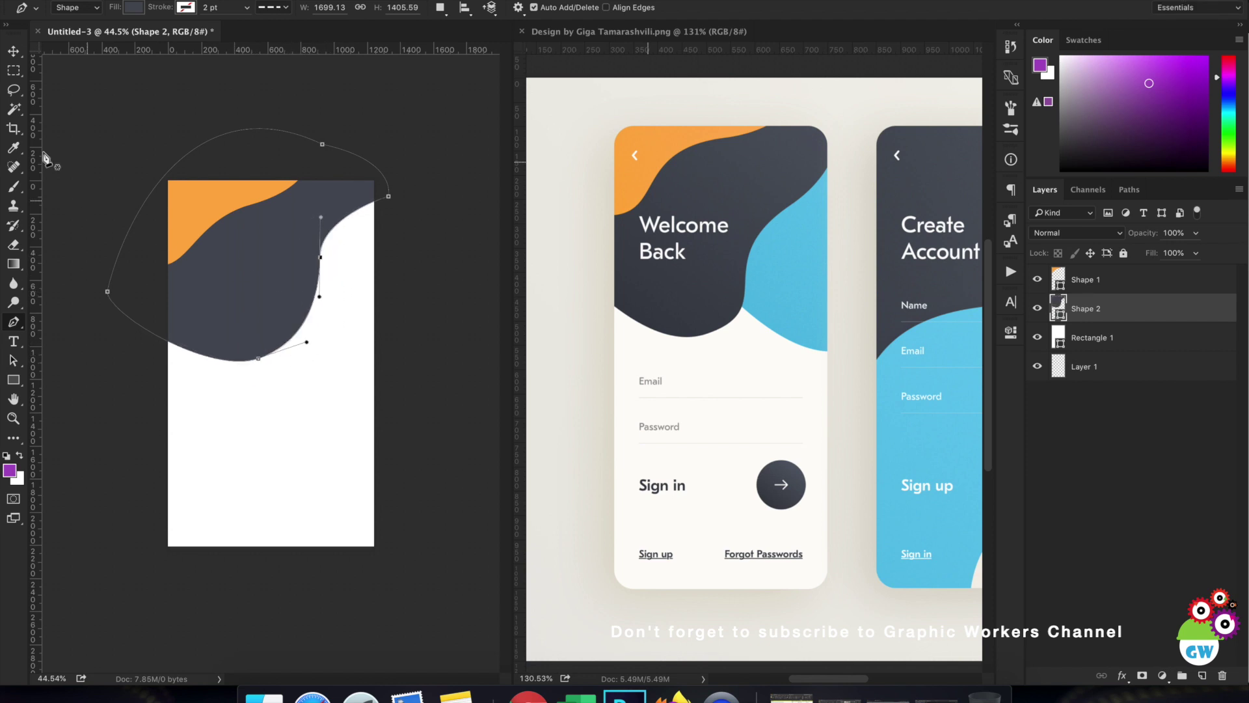
pyautogui.click(13, 52)
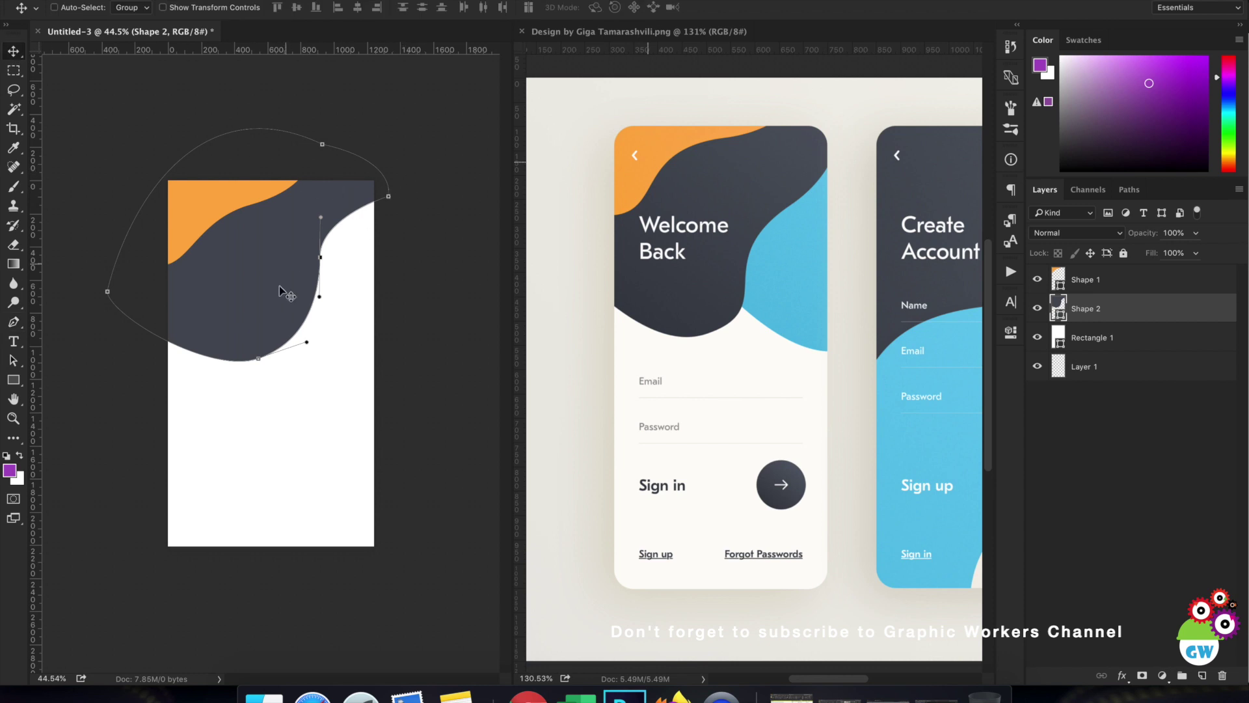
pyautogui.moveTo(258, 358); pyautogui.dragTo(251, 352)
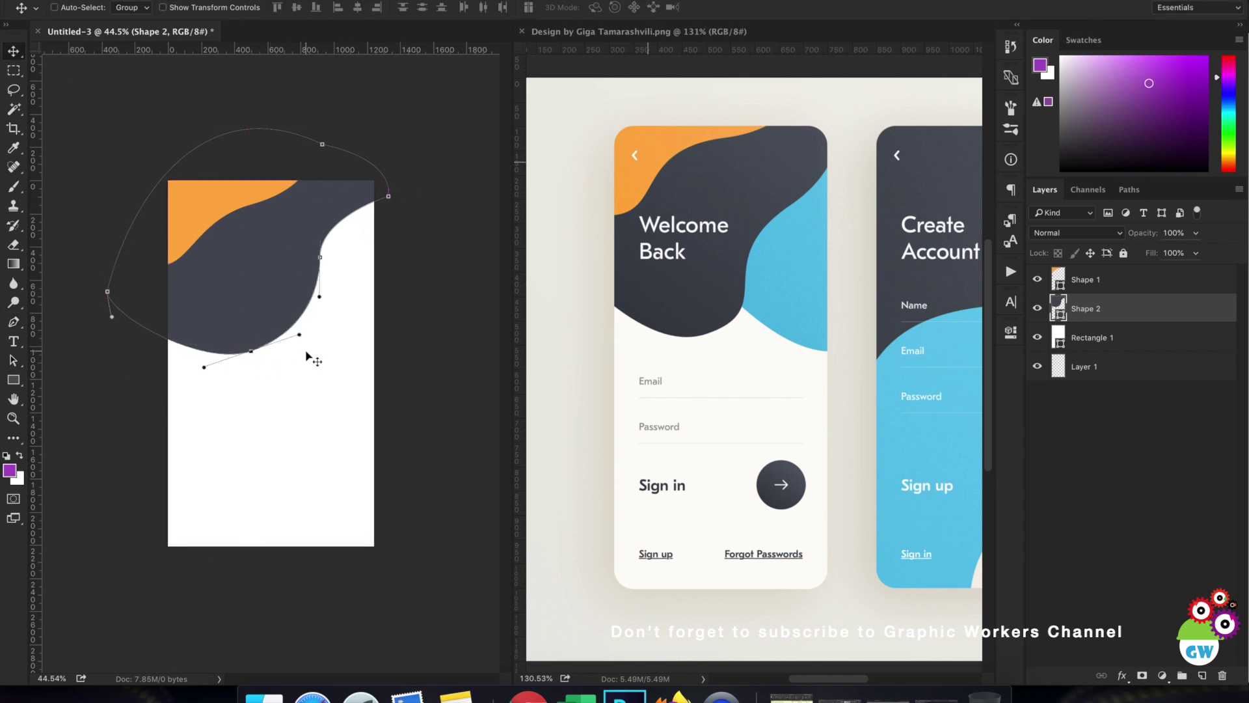
pyautogui.click(1077, 453)
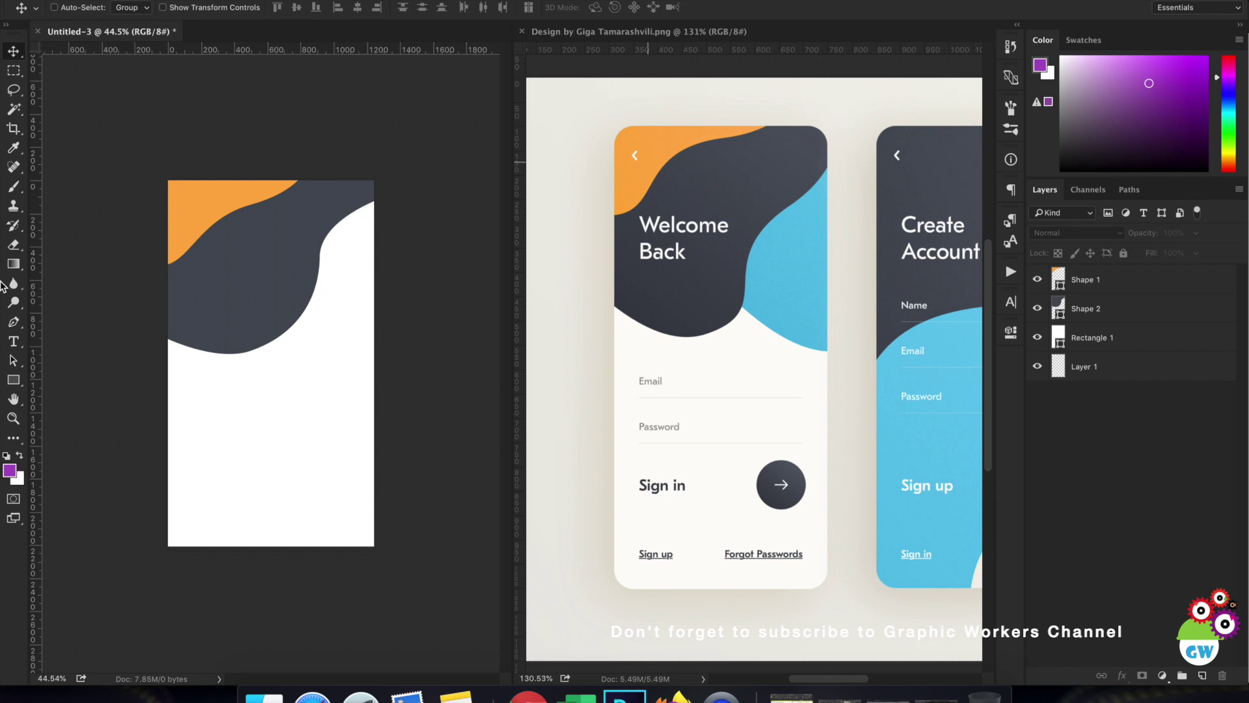
# Step: Start a third Pen shape above the canvas and curve its edge down to just beyond the canvas's right side, with the outgoing handle angled upward
pyautogui.click(13, 320)
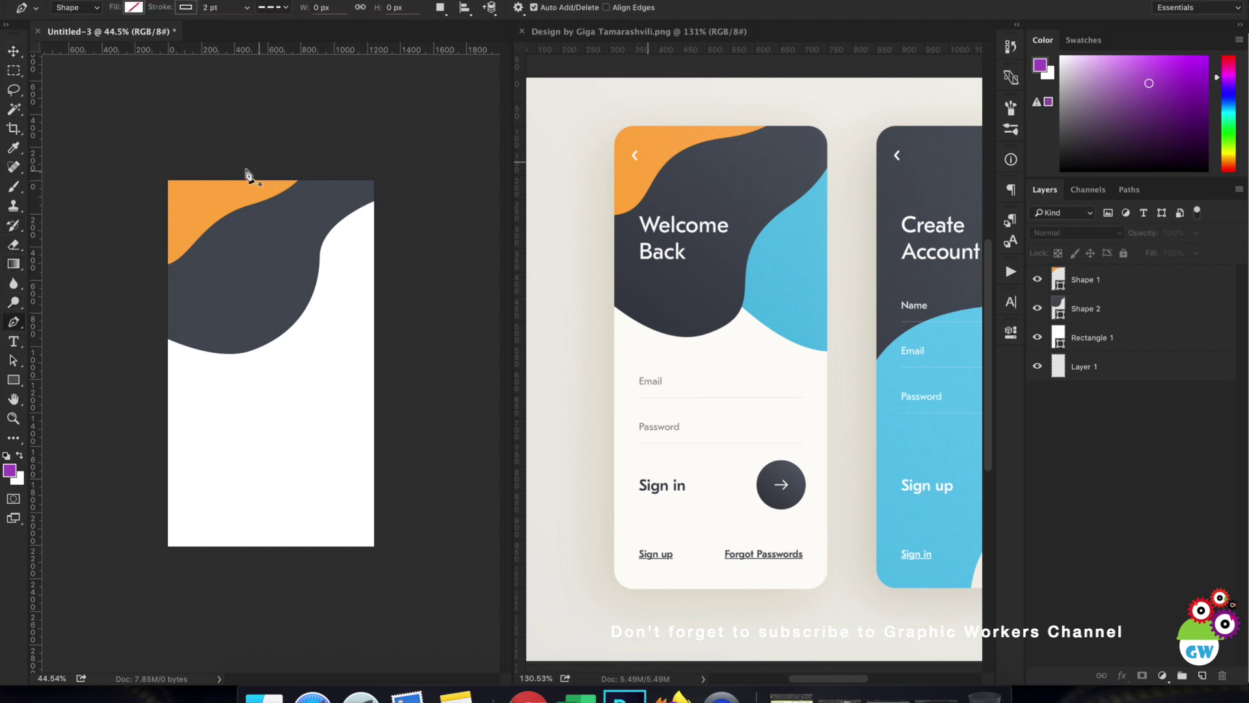
pyautogui.click(219, 162)
pyautogui.moveTo(381, 372); pyautogui.dragTo(518, 377)
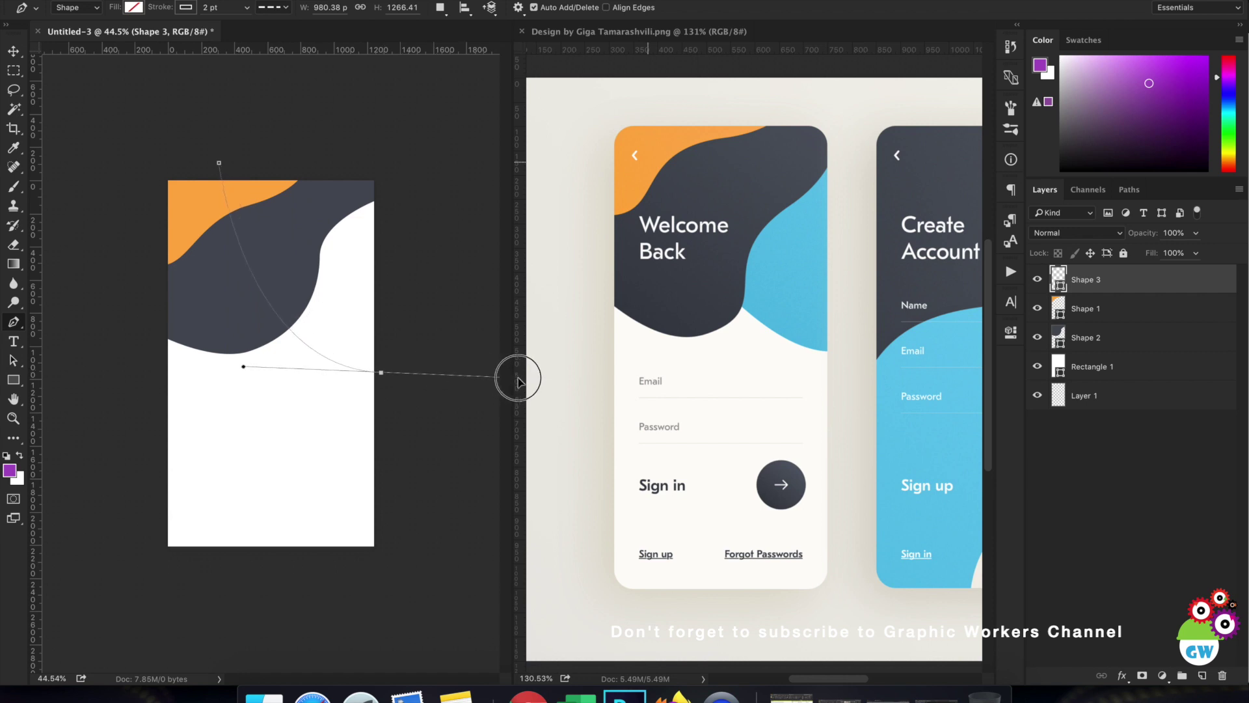
pyautogui.keyDown('alt'); pyautogui.click(381, 372); pyautogui.keyUp('alt')
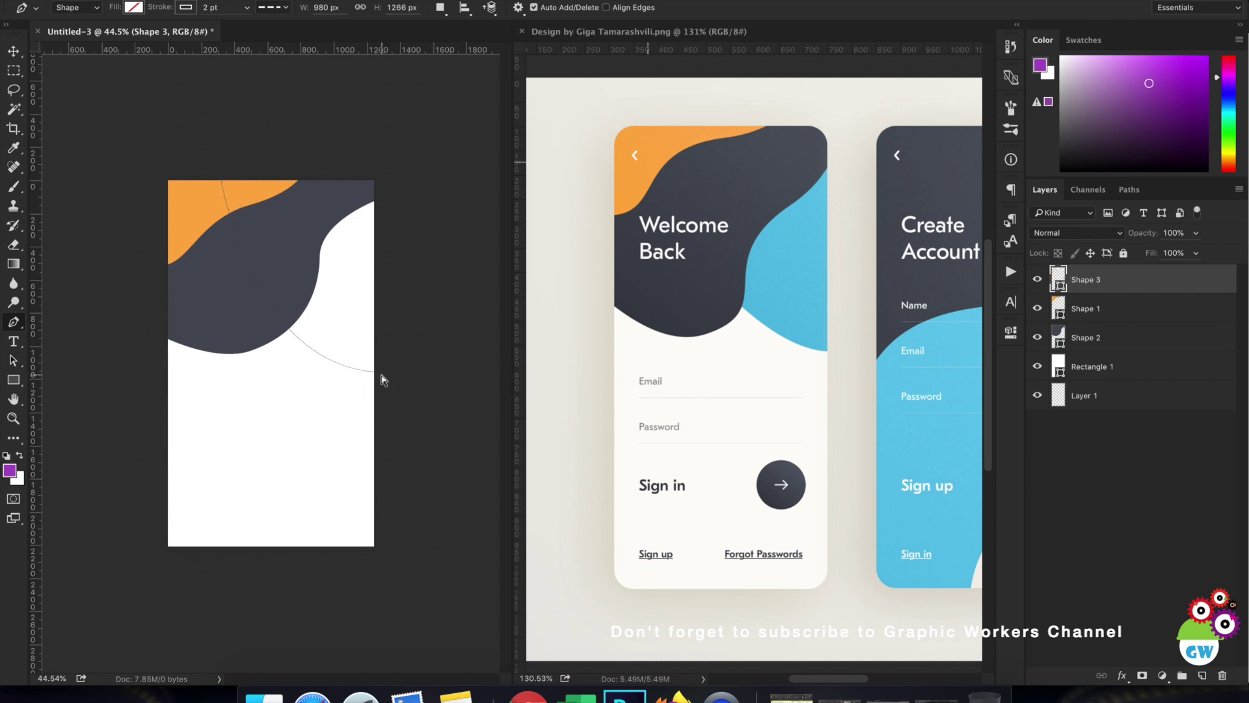
pyautogui.moveTo(382, 379); pyautogui.dragTo(399, 364)
pyautogui.scroll(-3, 467, 392)
pyautogui.moveTo(382, 376); pyautogui.dragTo(351, 229)
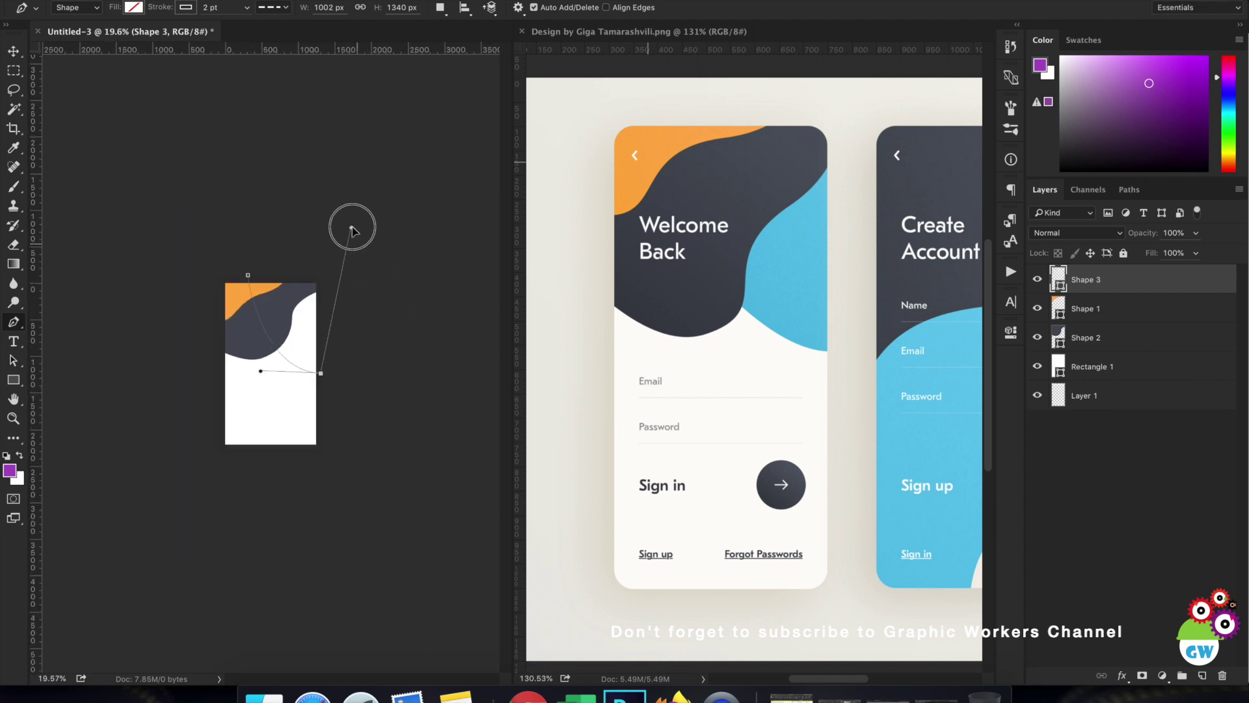
# Step: Continue the path up outside the canvas's right side and over its top, closing it into a shape about 1153 by 1500 px
pyautogui.scroll(1, 301, 231)
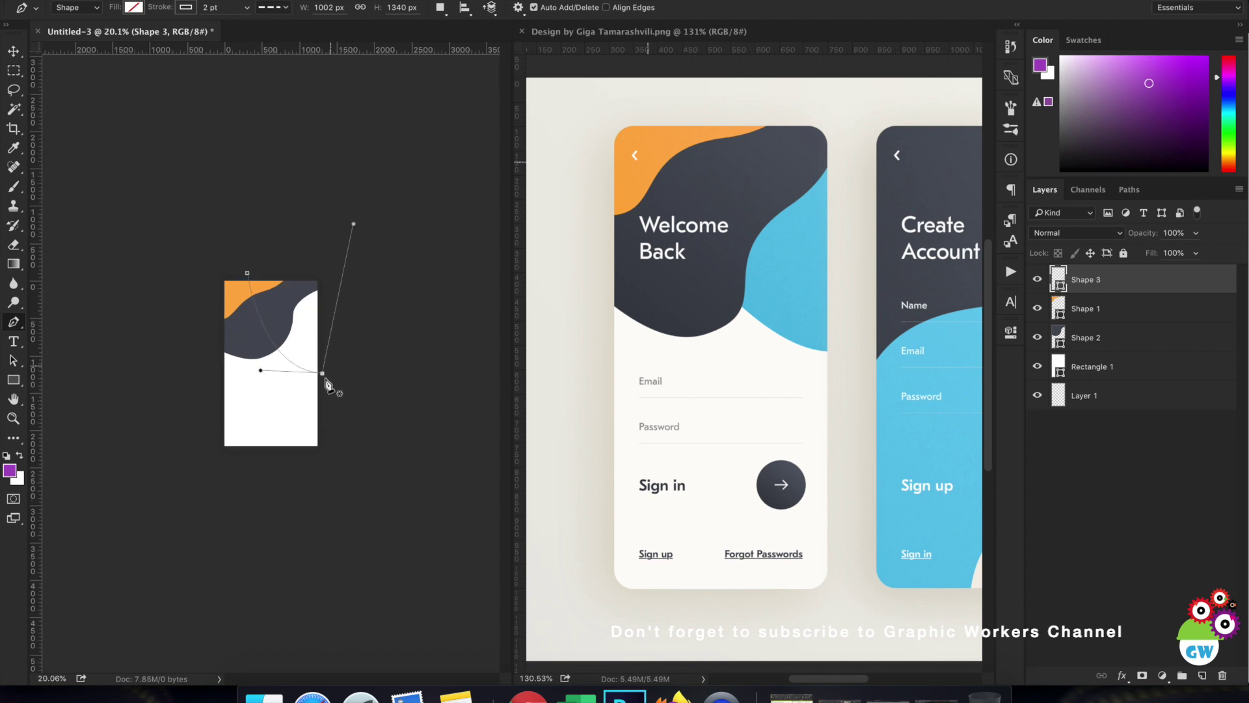
pyautogui.scroll(3, 326, 382)
pyautogui.moveTo(375, 384); pyautogui.dragTo(405, 317)
pyautogui.click(396, 293)
pyautogui.click(395, 197)
pyautogui.click(338, 157)
pyautogui.click(223, 181)
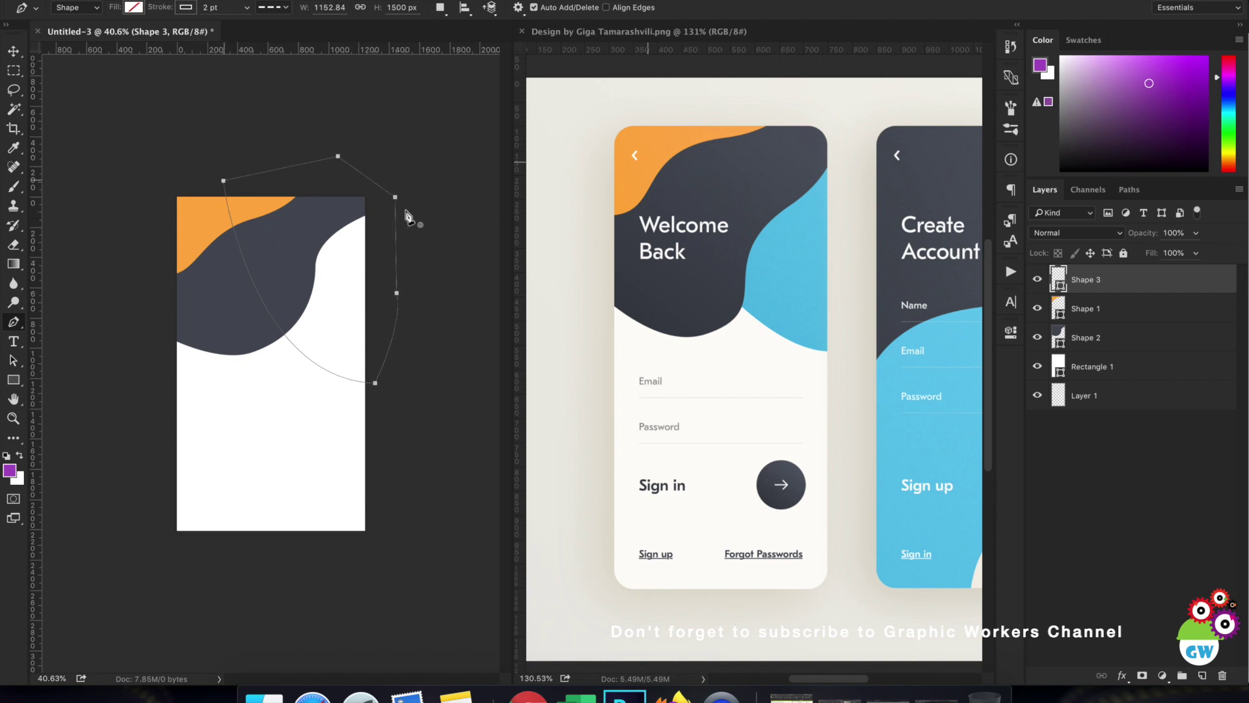
# Step: Fill the new shape with the light blue #5ac2e5 sampled from the reference and place its layer beneath the dark shape's layer
pyautogui.click(134, 7)
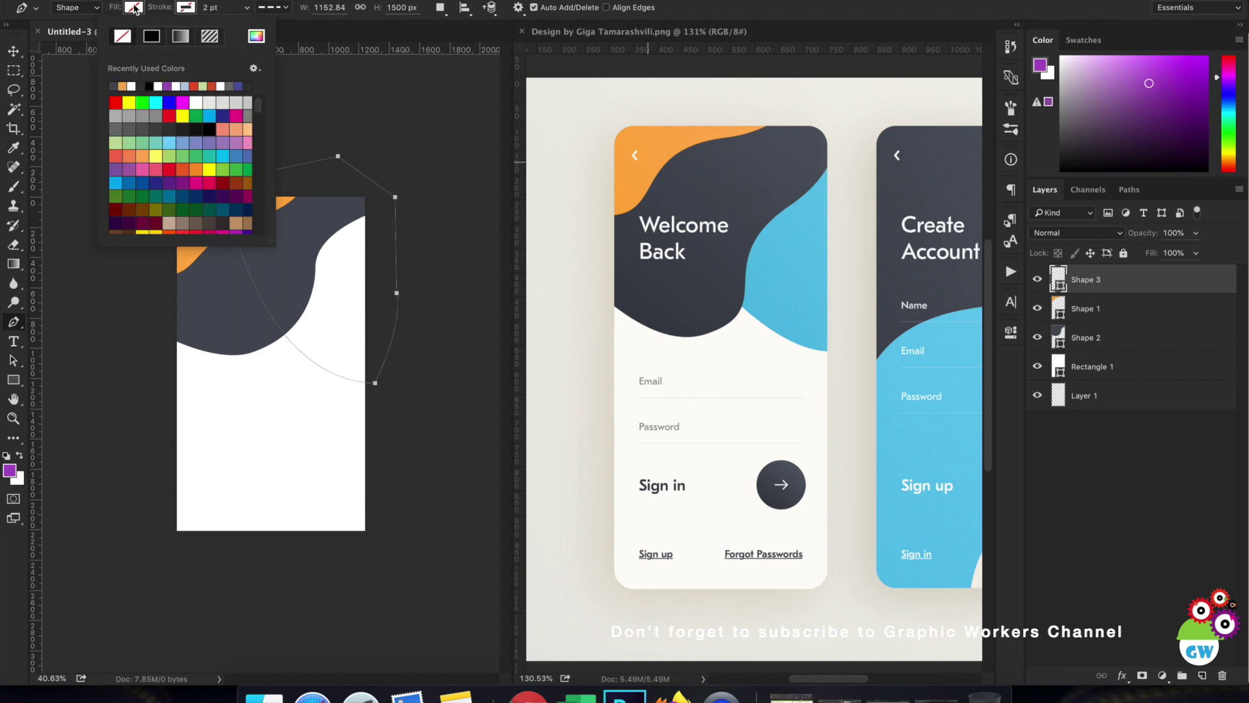
pyautogui.click(202, 38)
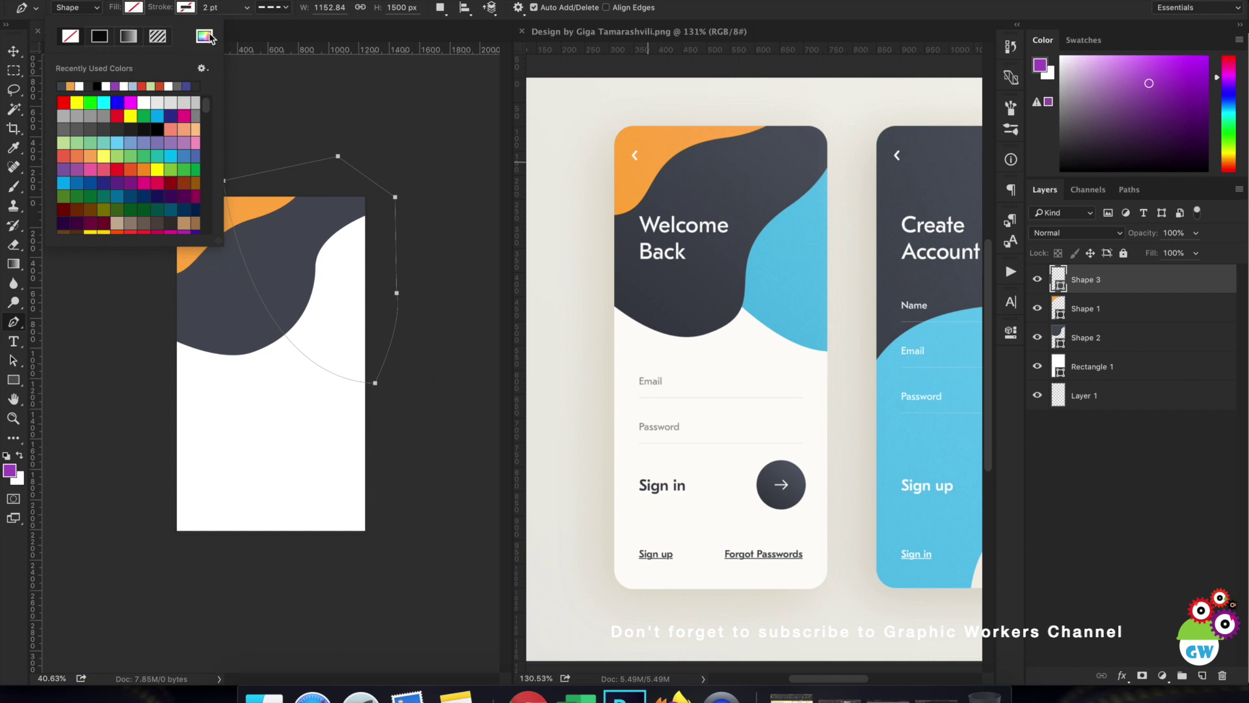
pyautogui.click(791, 237)
pyautogui.click(1137, 389)
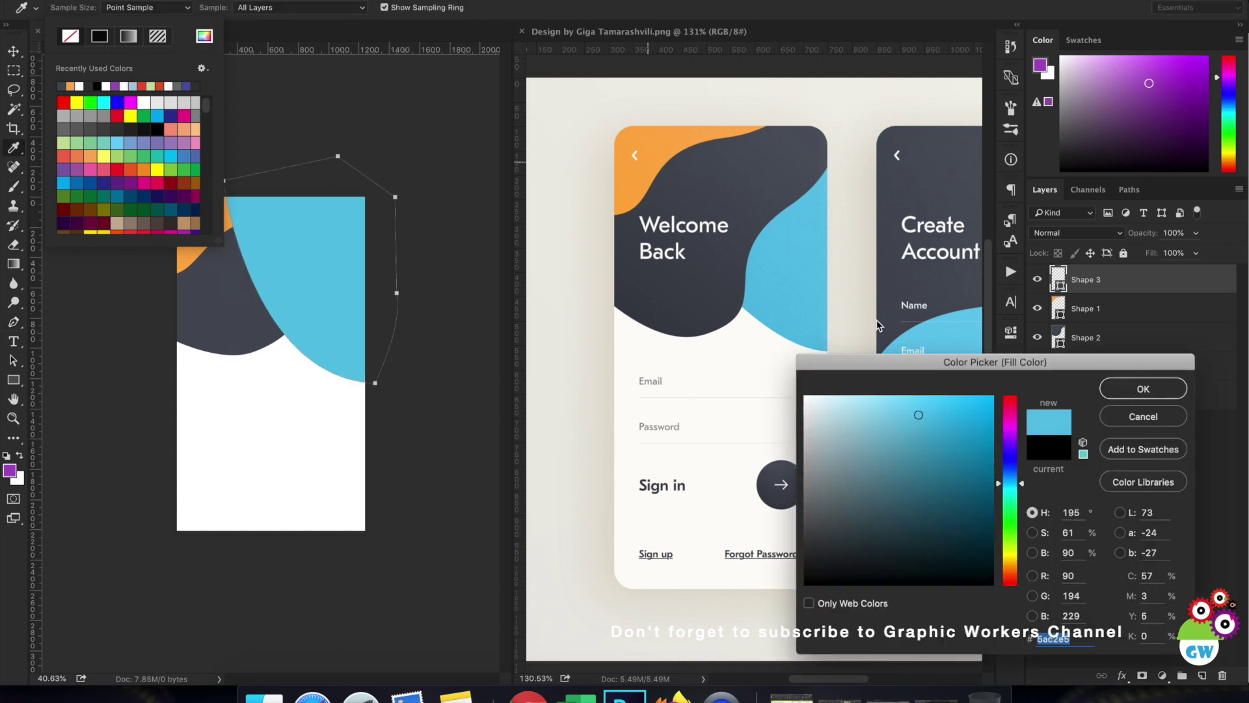
pyautogui.press('v')
pyautogui.moveTo(1130, 282); pyautogui.dragTo(1126, 354)
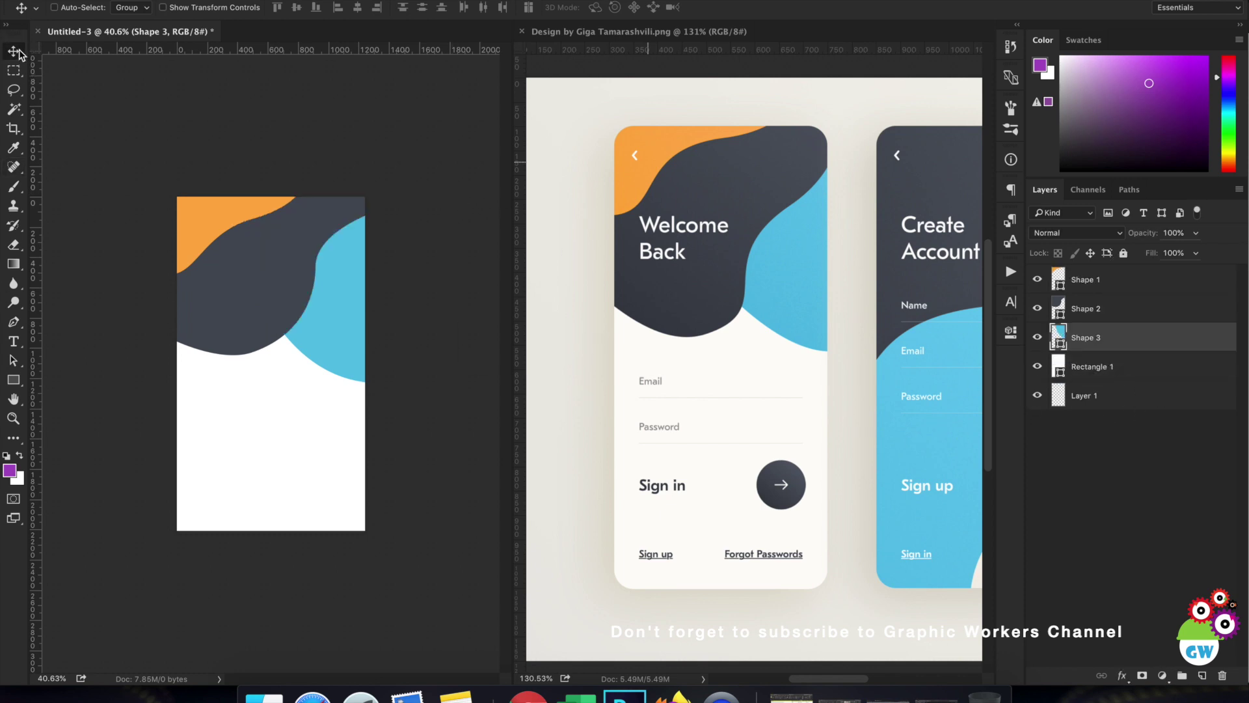
# Step: Add a two-line "Welcome Back" heading on the dark shape and enlarge its font size to 118.04 px
pyautogui.press('t')
pyautogui.click(220, 292)
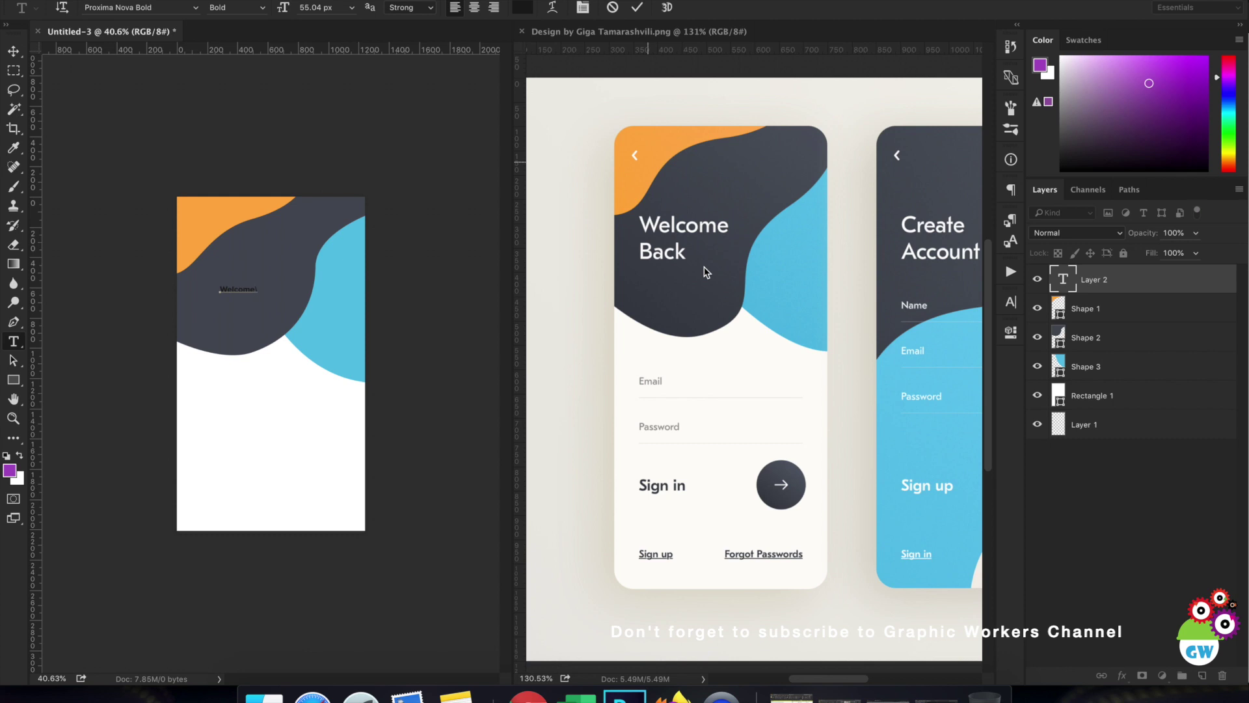
pyautogui.press('super+a')
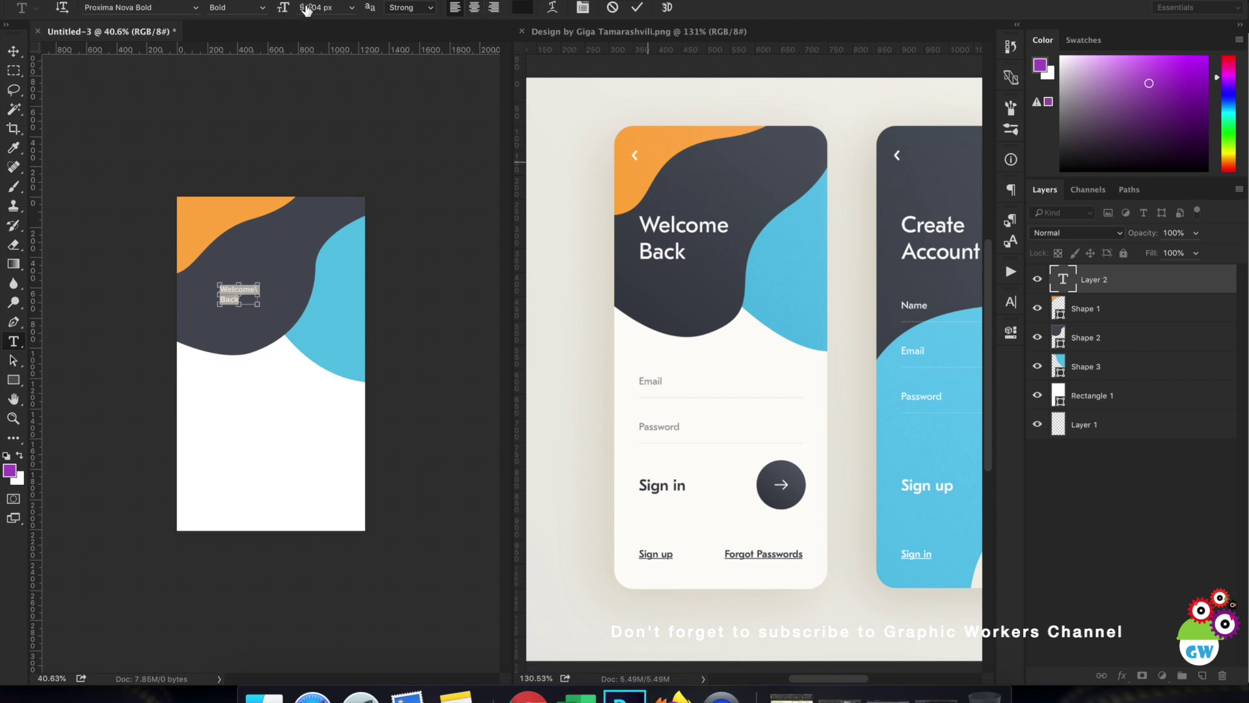
pyautogui.moveTo(306, 9); pyautogui.dragTo(343, 8)
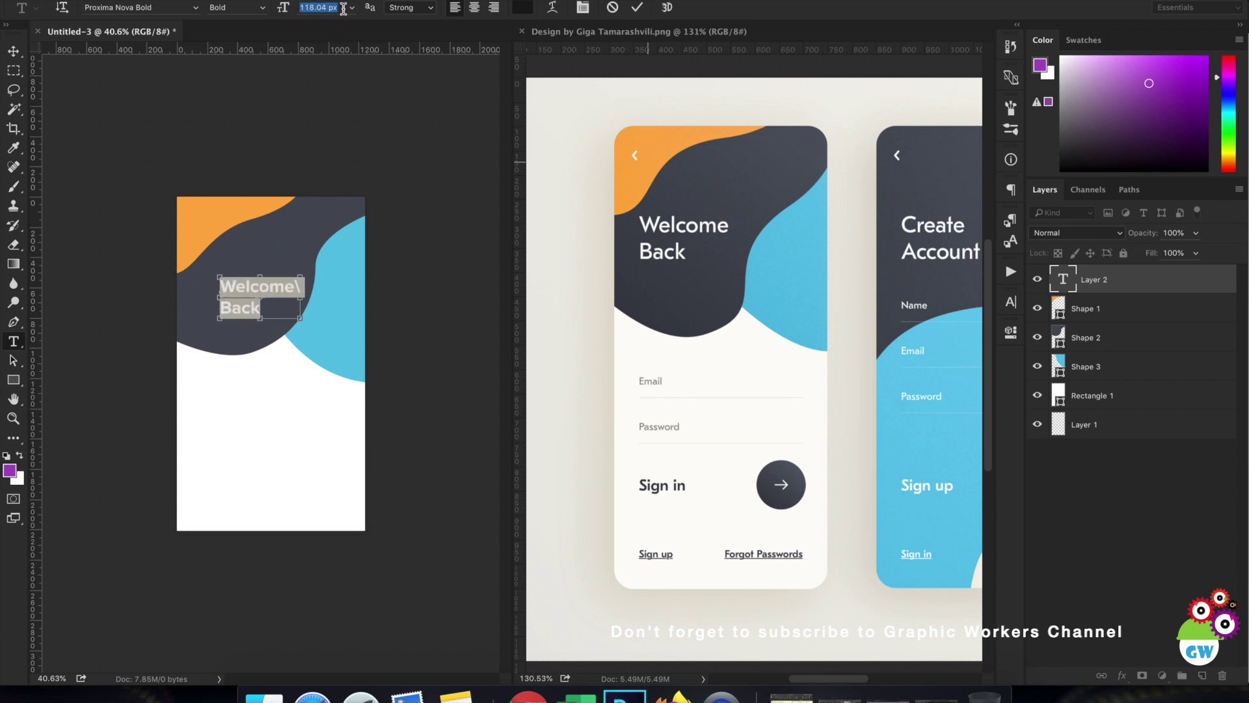
# Step: Set the heading's font to Proxima Nova Regular and shift the text toward the canvas's left edge
pyautogui.click(260, 8)
pyautogui.click(261, 9)
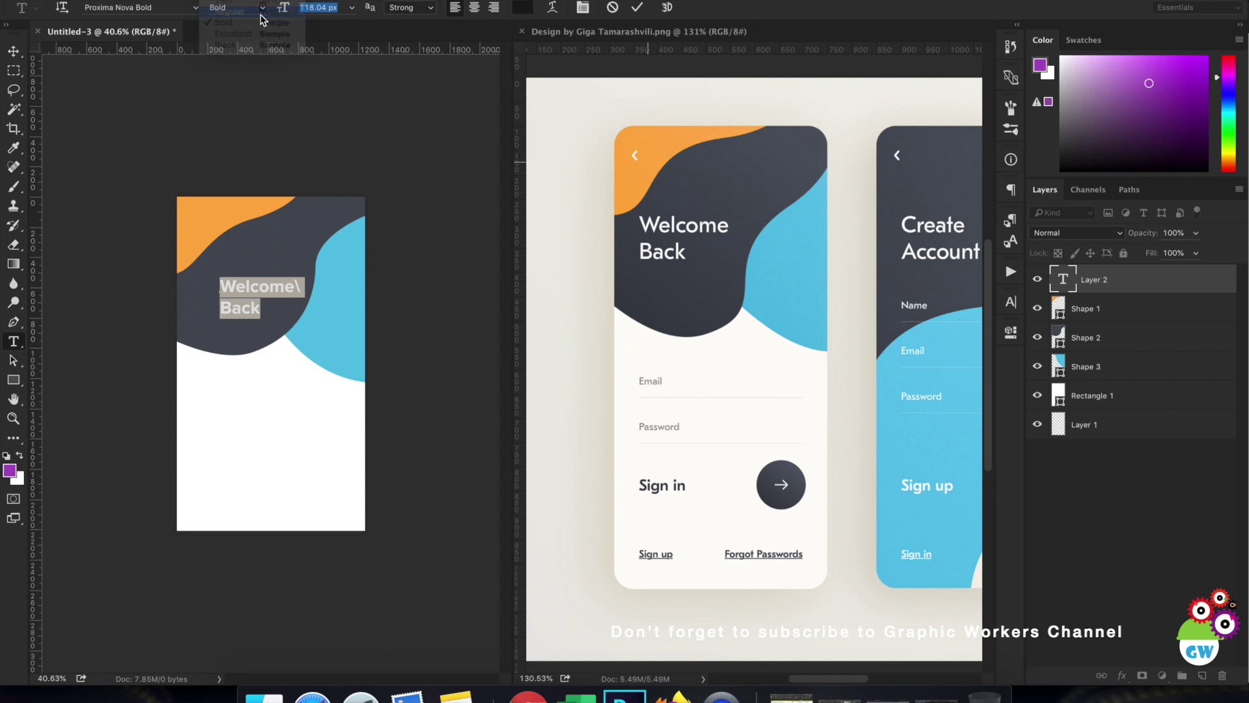
pyautogui.click(184, 7)
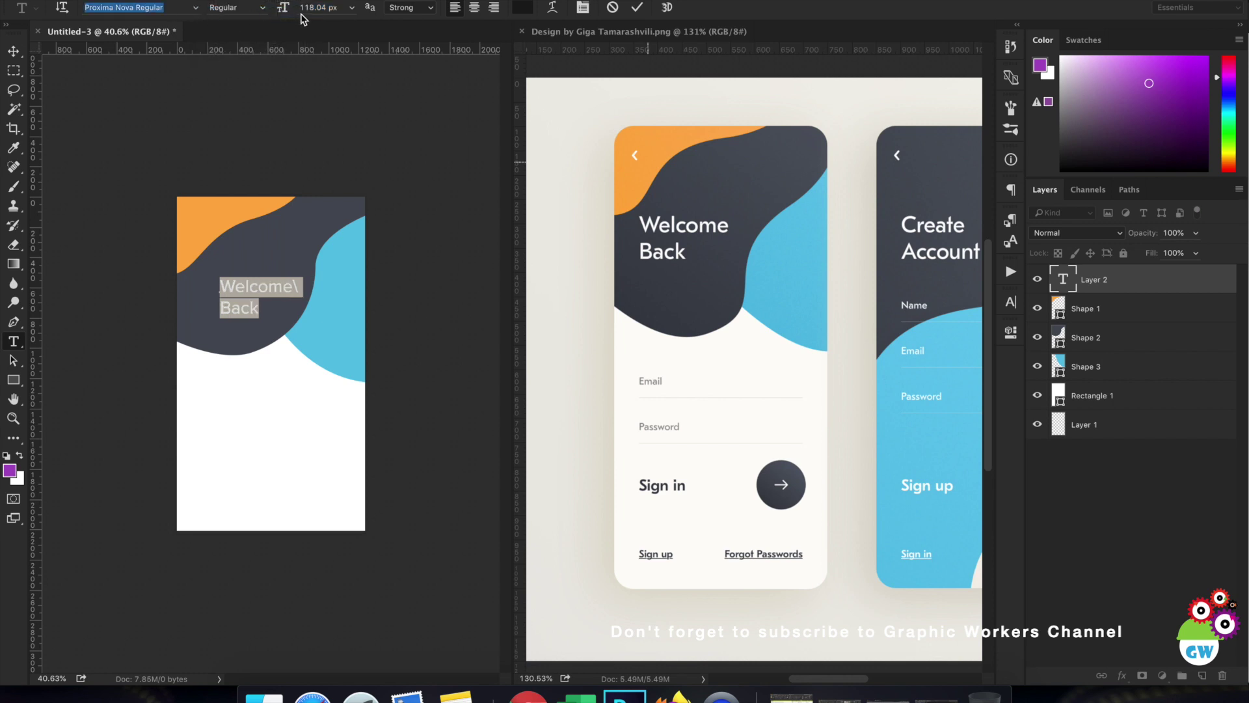
pyautogui.click(328, 9)
pyautogui.hotkey('ctrl', 'Return')
pyautogui.moveTo(270, 274); pyautogui.dragTo(247, 280)
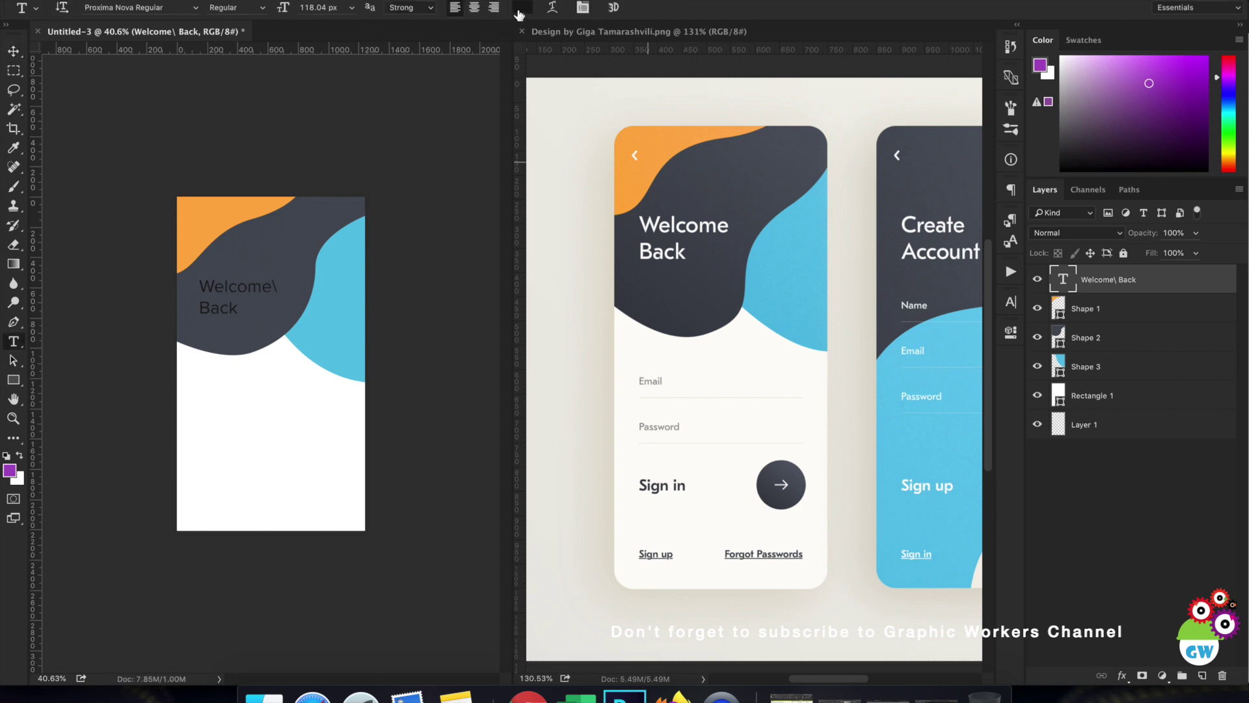
# Step: Color the heading white (#ffffff) and remove the stray backslash after "Welcome"
pyautogui.click(521, 7)
pyautogui.moveTo(825, 412); pyautogui.dragTo(806, 397)
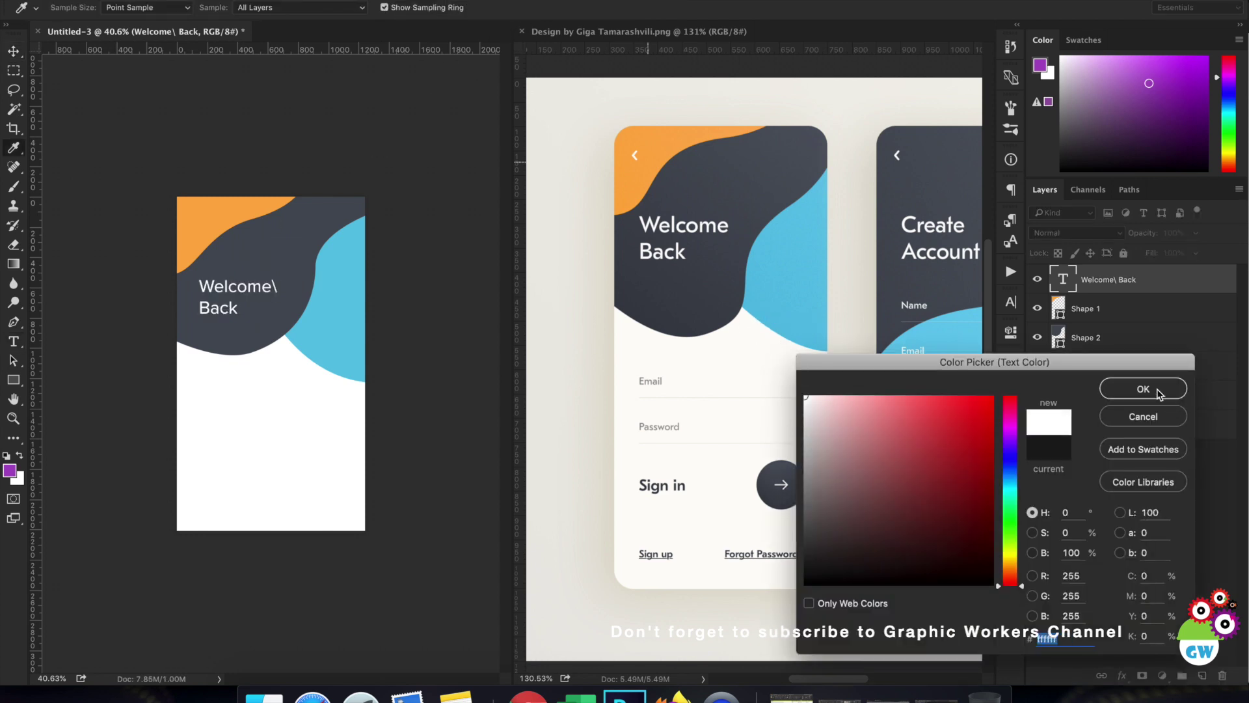
pyautogui.press('Return')
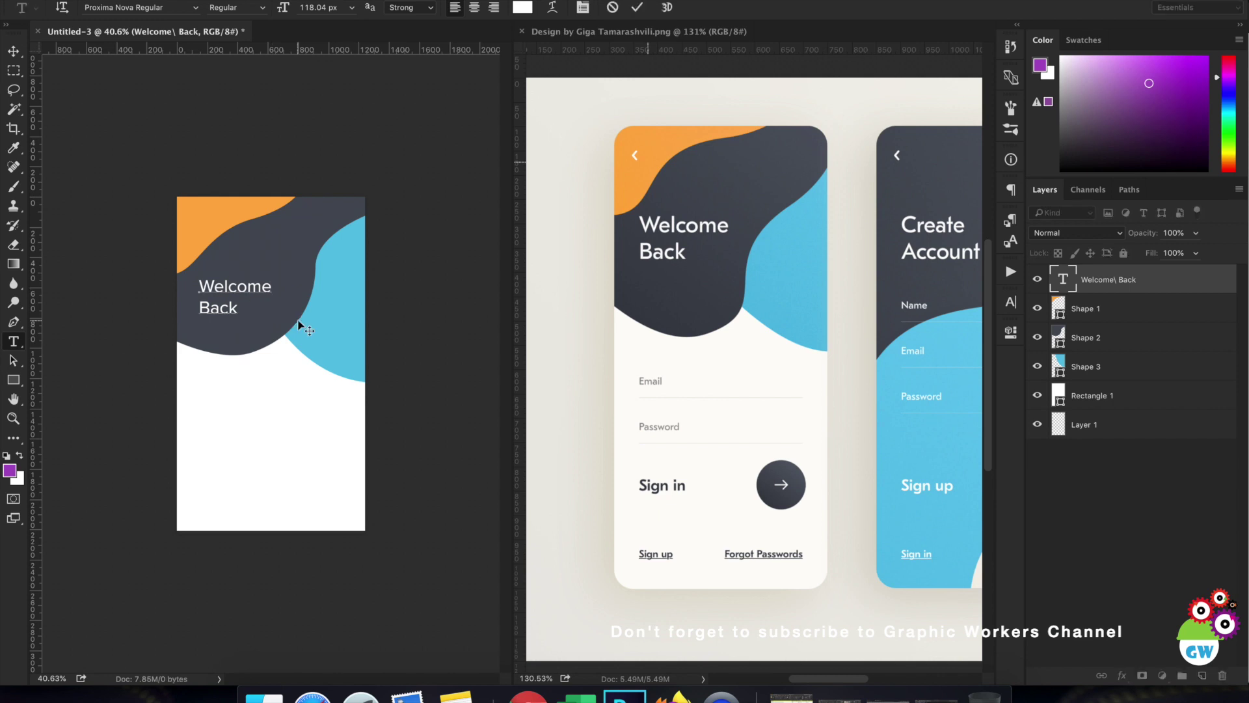
# Step: Set the whole Welcome Back heading to Bold and shift it slightly closer to the canvas's left edge
pyautogui.hotkey('ctrl', 'a')
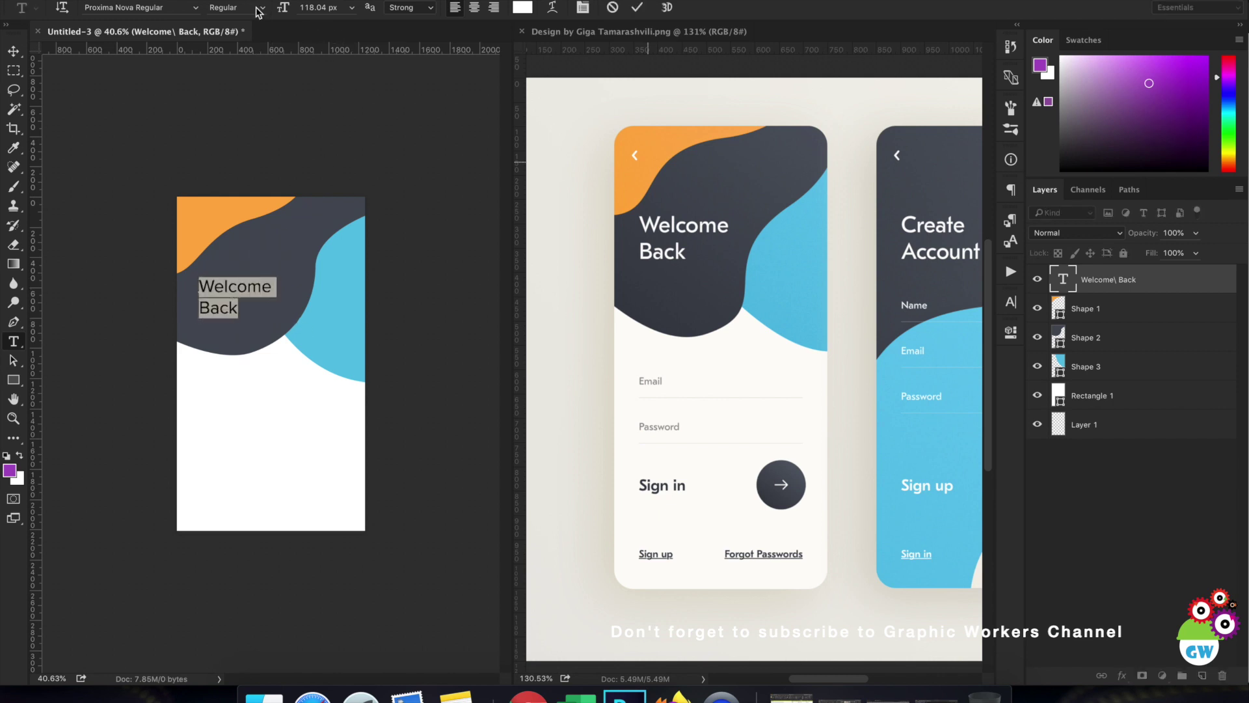
pyautogui.click(259, 10)
pyautogui.click(257, 22)
pyautogui.click(14, 51)
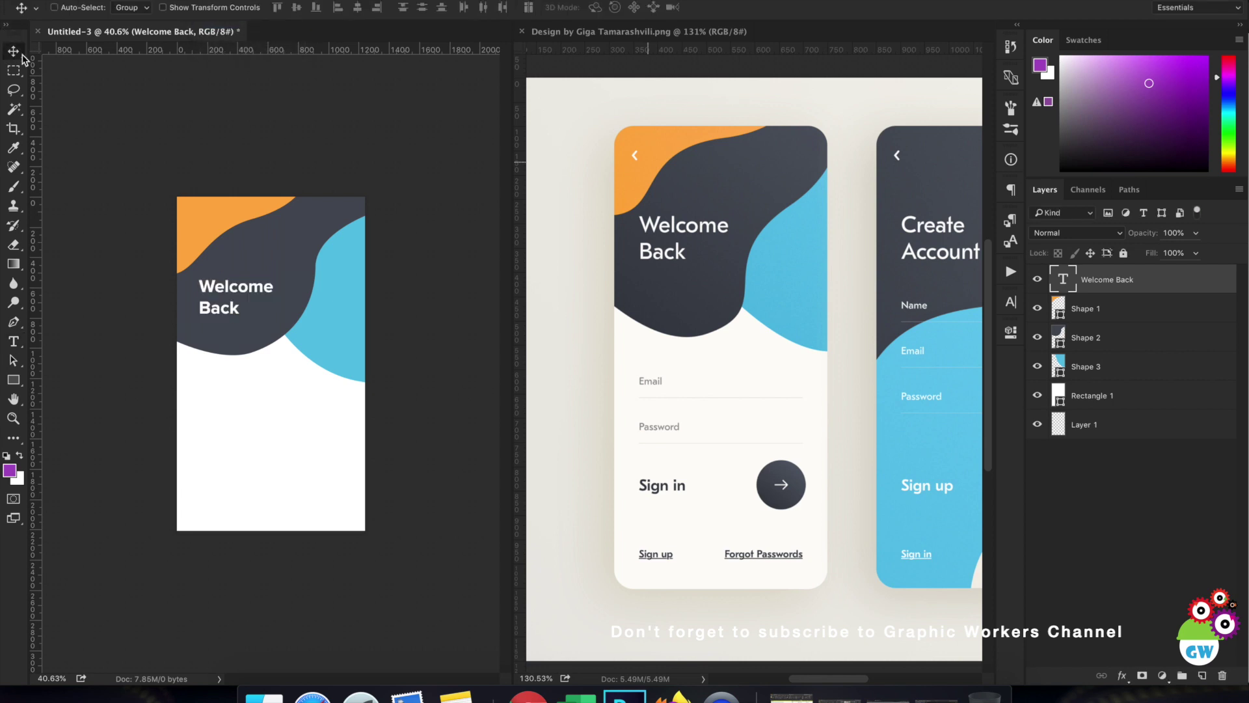
pyautogui.moveTo(298, 343)
pyautogui.mouseDown()
pyautogui.moveTo(286, 343)
pyautogui.moveTo(298, 350)
pyautogui.mouseUp()
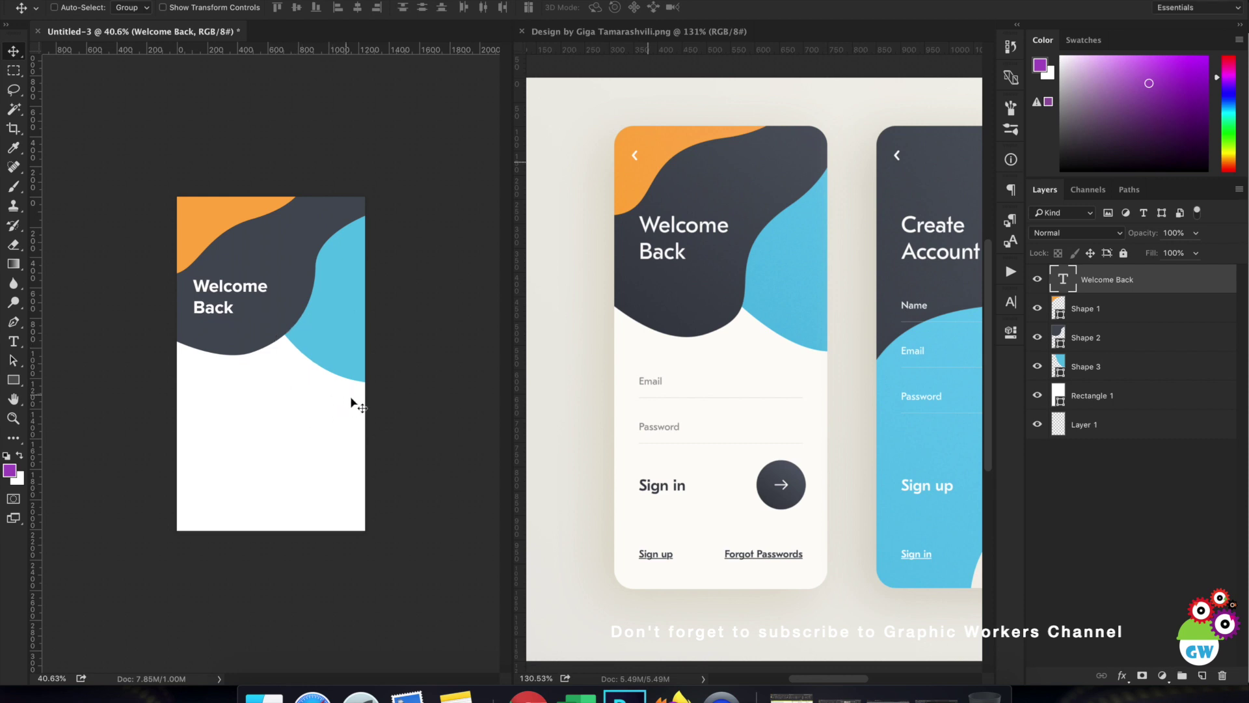
# Step: Clip the blue, dark and orange shape layers to the white rectangle layer with clipping masks
pyautogui.keyDown('alt'); pyautogui.click(1101, 380); pyautogui.keyUp('alt')
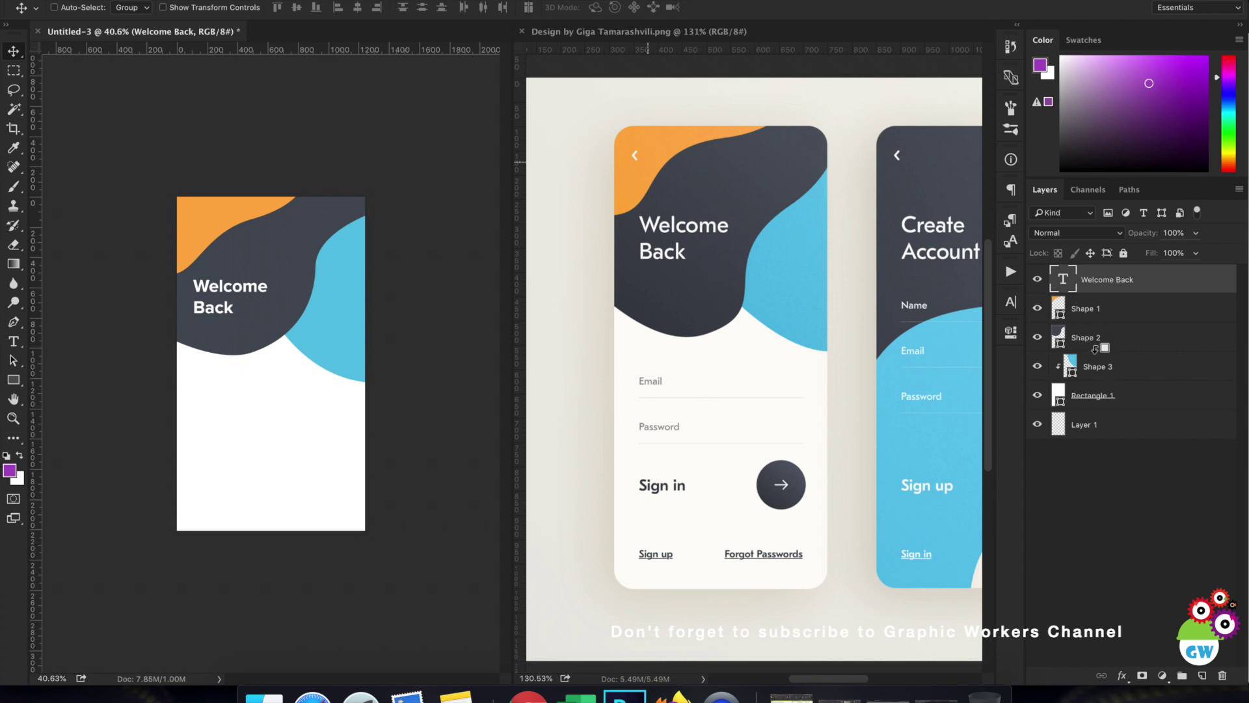
pyautogui.keyDown('alt'); pyautogui.click(1096, 349); pyautogui.keyUp('alt')
pyautogui.keyDown('alt'); pyautogui.click(1100, 320); pyautogui.keyUp('alt')
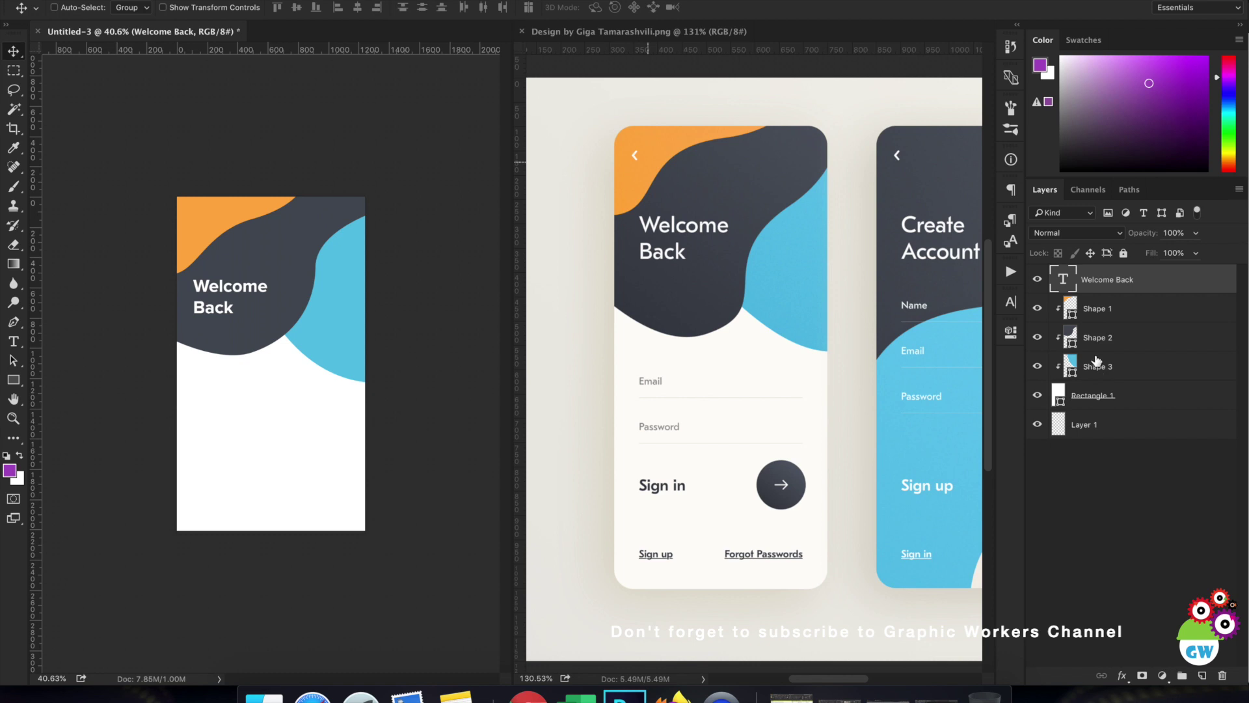
pyautogui.click(1060, 400)
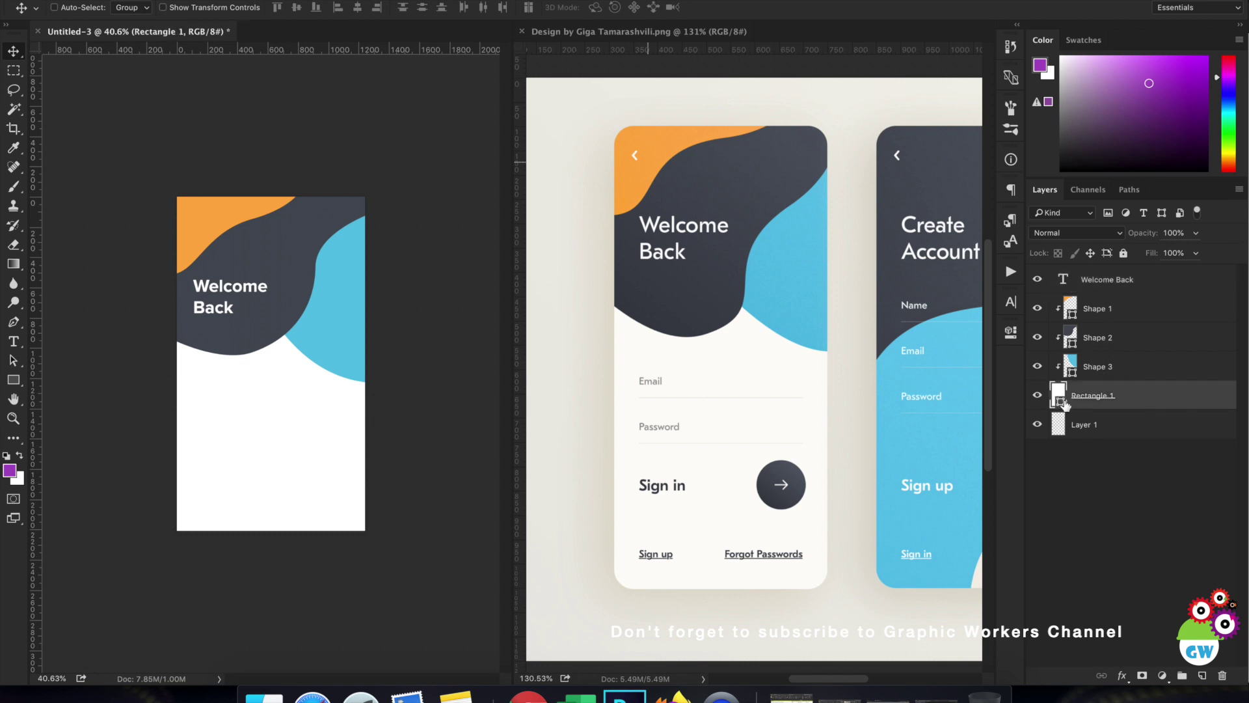
pyautogui.keyDown('ctrl'); pyautogui.click(1058, 397); pyautogui.keyUp('ctrl')
pyautogui.hotkey('ctrl', 'd')
pyautogui.click(1117, 494)
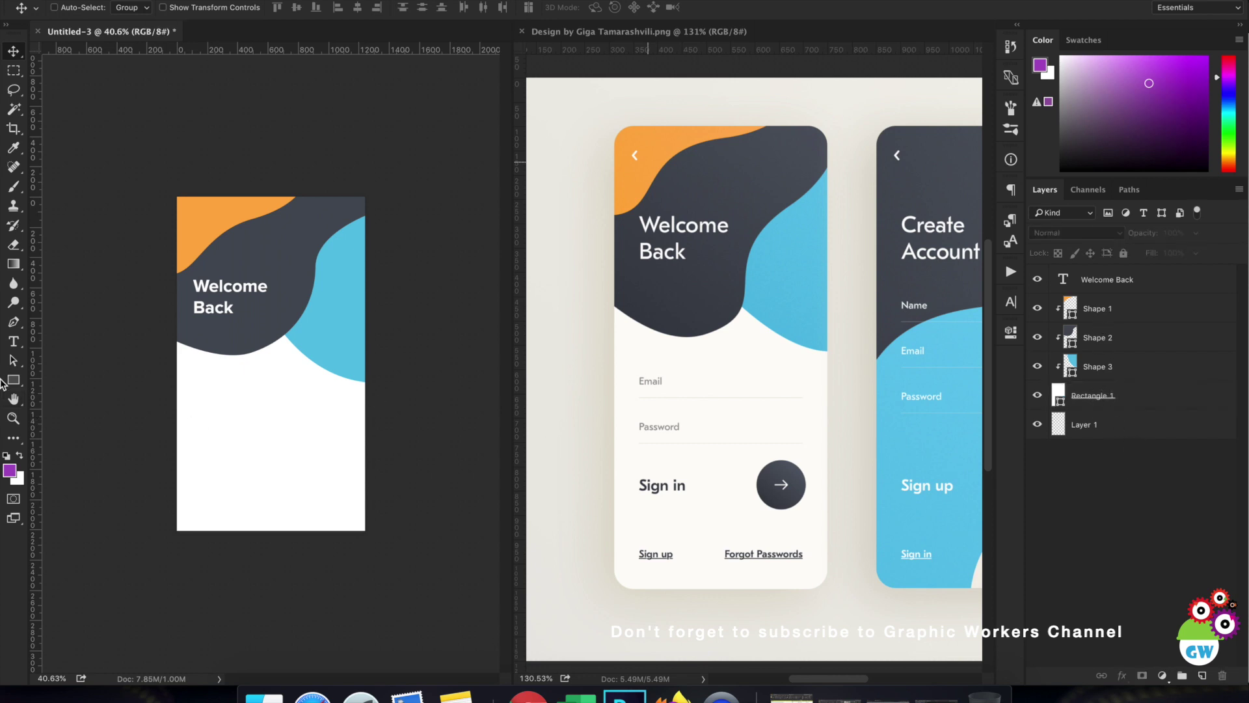
# Step: Add an "Email" text below the wavy header and set it to Proxima Nova Regular
pyautogui.click(14, 343)
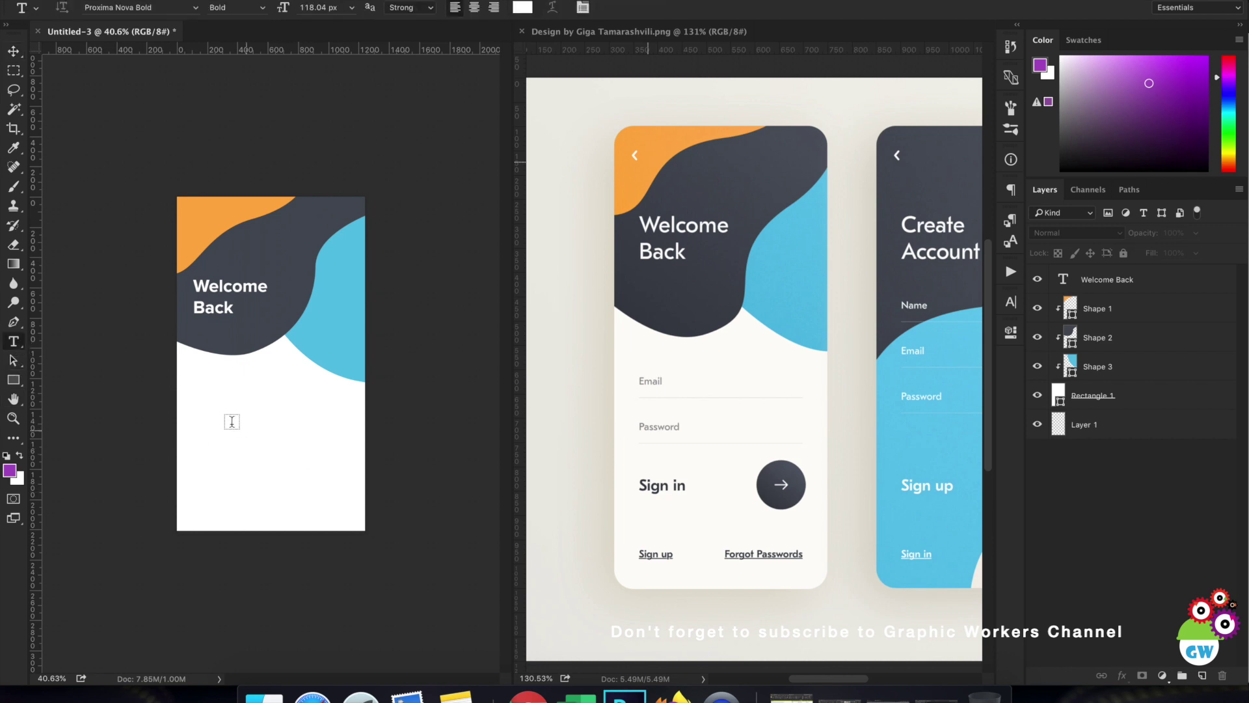
pyautogui.click(214, 401)
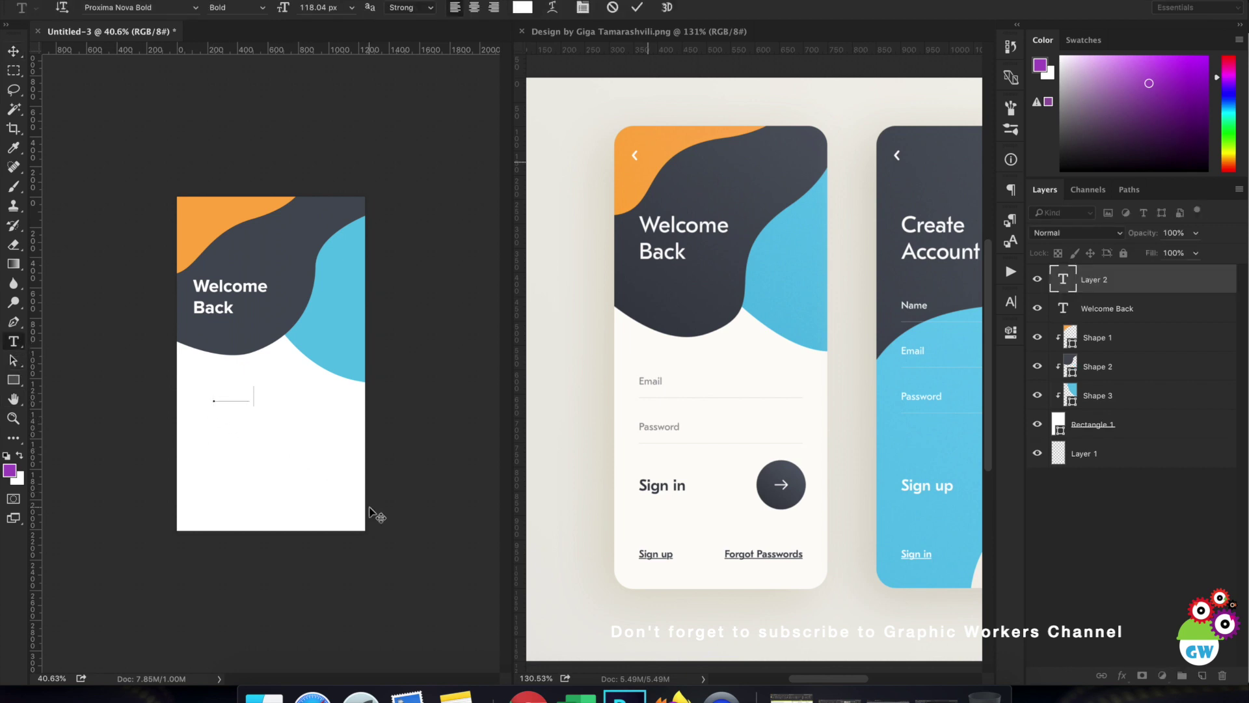
pyautogui.hotkey('ctrl', 'a')
pyautogui.click(254, 8)
pyautogui.click(253, 9)
# Step: Color the Email text dark gray #4c4c4c and set its font size to 54 px
pyautogui.click(523, 7)
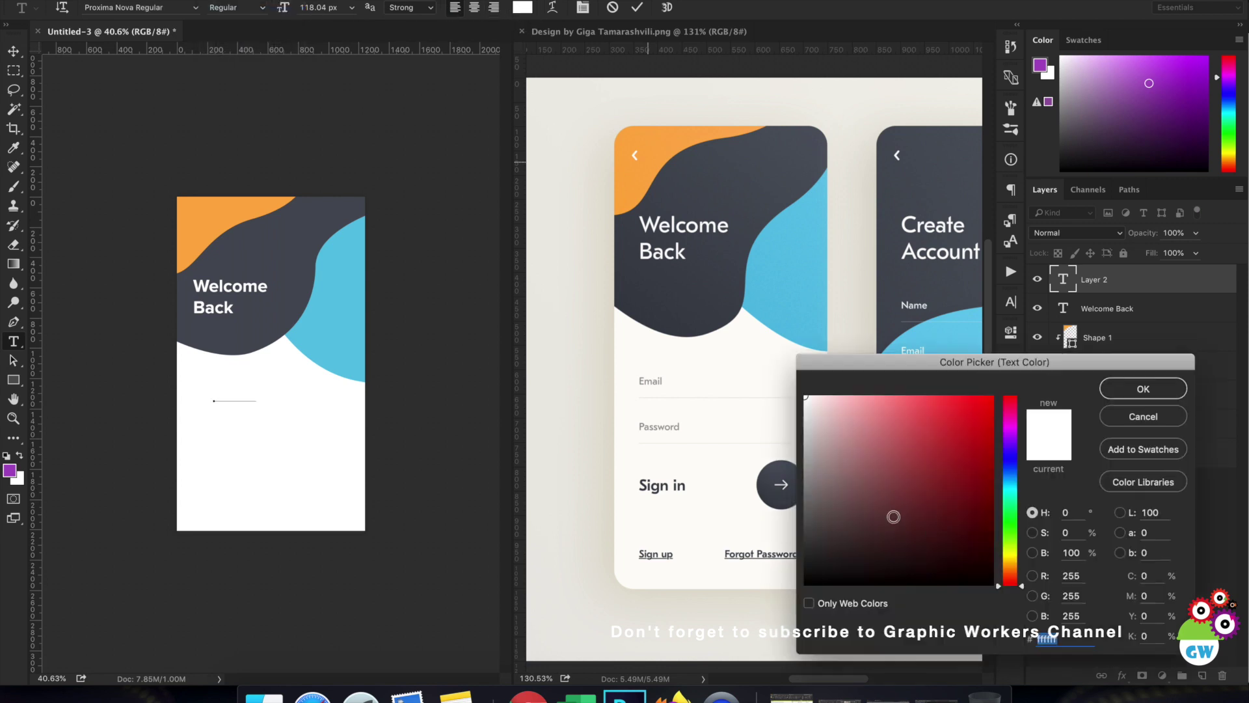
pyautogui.click(767, 514)
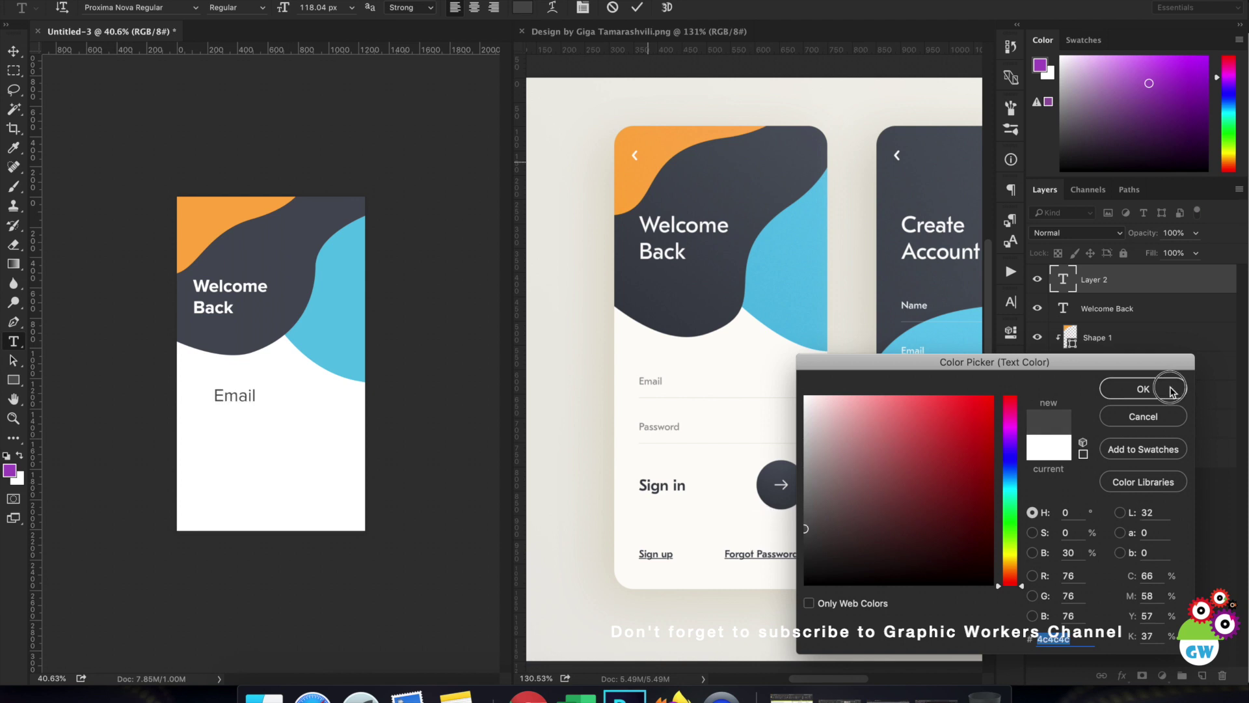
pyautogui.click(1144, 389)
pyautogui.click(327, 8)
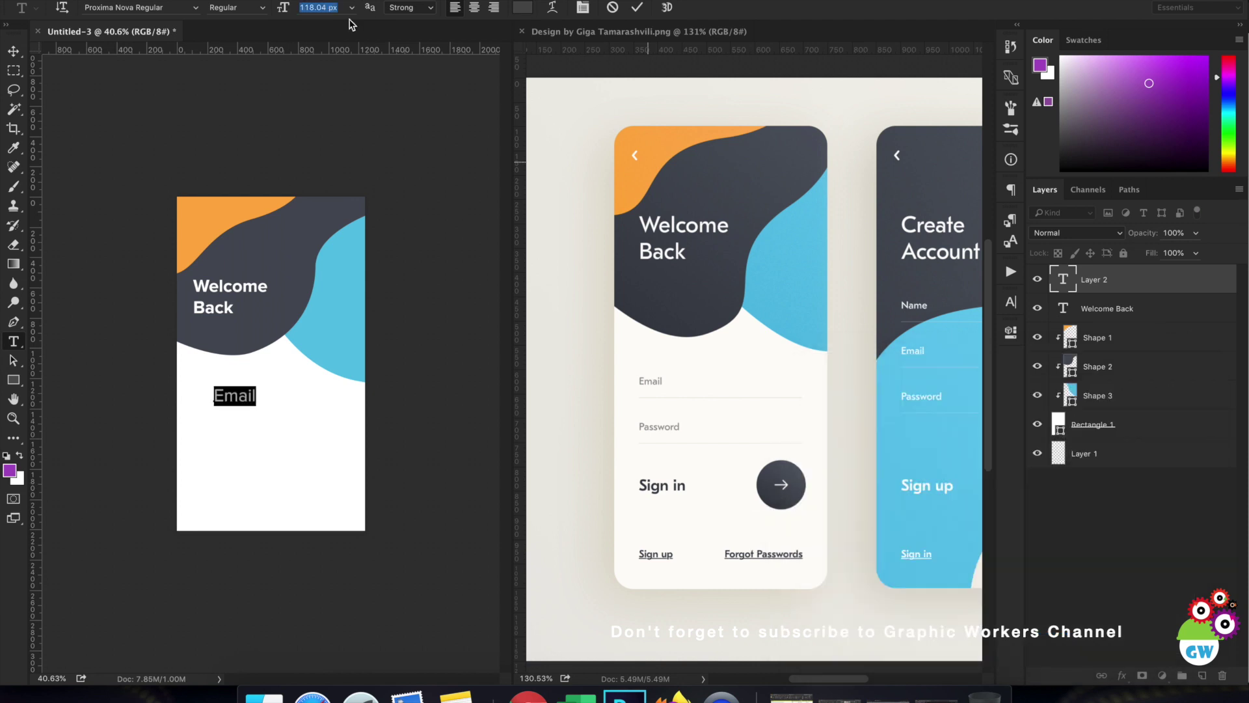
pyautogui.write('54')
pyautogui.press('Return')
# Step: Align the Email label's left edge with the Welcome Back heading and nudge both texts slightly to the right
pyautogui.click(13, 50)
pyautogui.moveTo(348, 569); pyautogui.dragTo(329, 567)
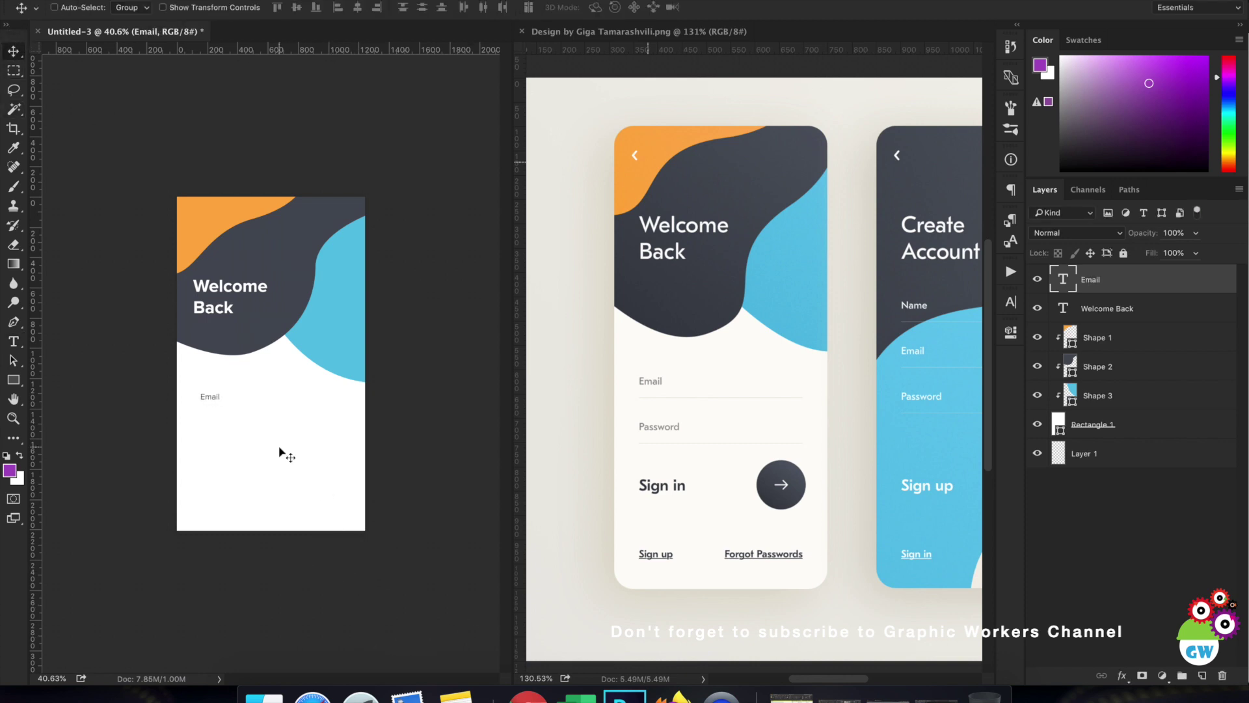
pyautogui.press('t')
pyautogui.press('v')
pyautogui.keyDown('shift'); pyautogui.keyDown('super'); pyautogui.click(229, 309); pyautogui.keyUp('super'); pyautogui.keyUp('shift')
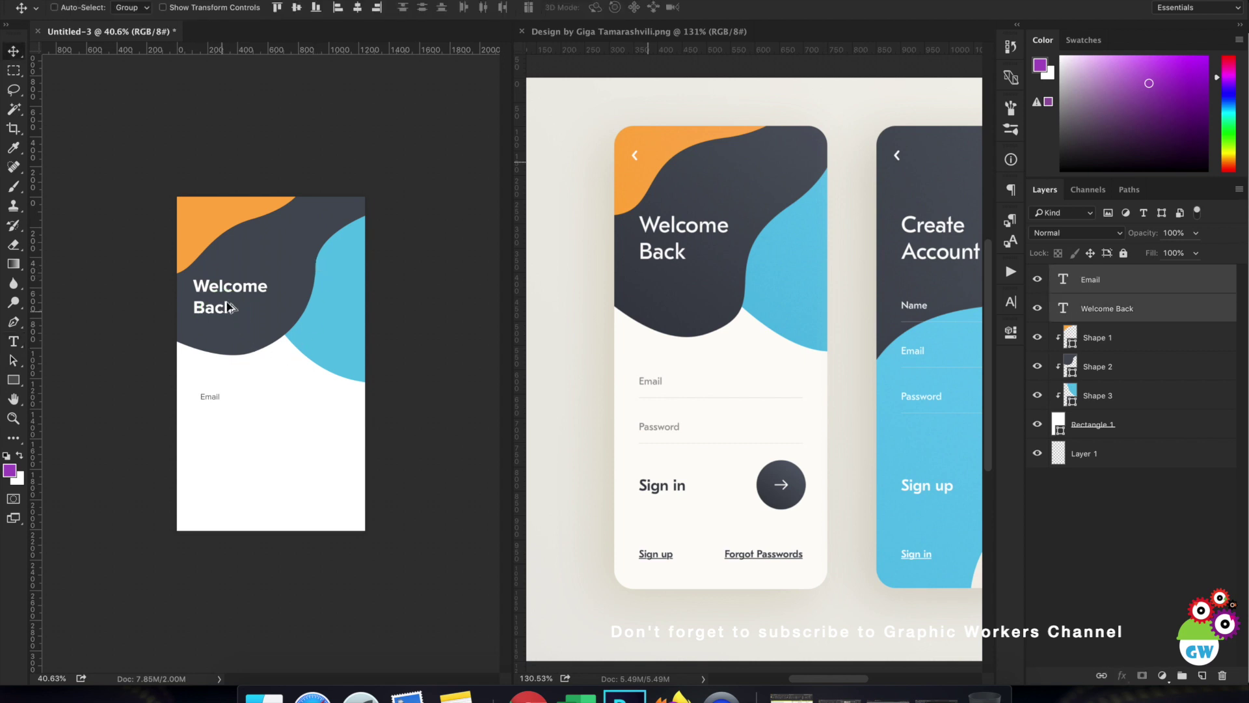
pyautogui.click(338, 7)
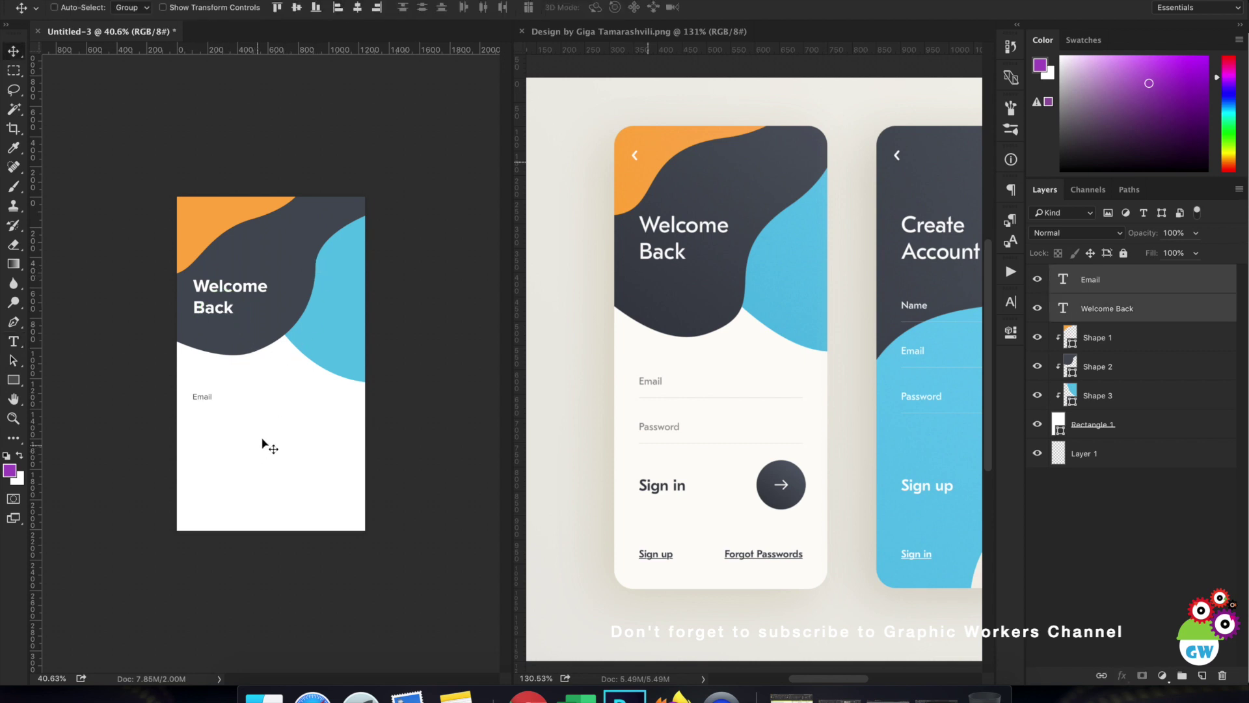
pyautogui.moveTo(251, 410); pyautogui.dragTo(255, 411)
# Step: Set the Email label's font size to 58 px and its text color to gray #848484
pyautogui.keyDown('super'); pyautogui.click(212, 399); pyautogui.keyUp('super')
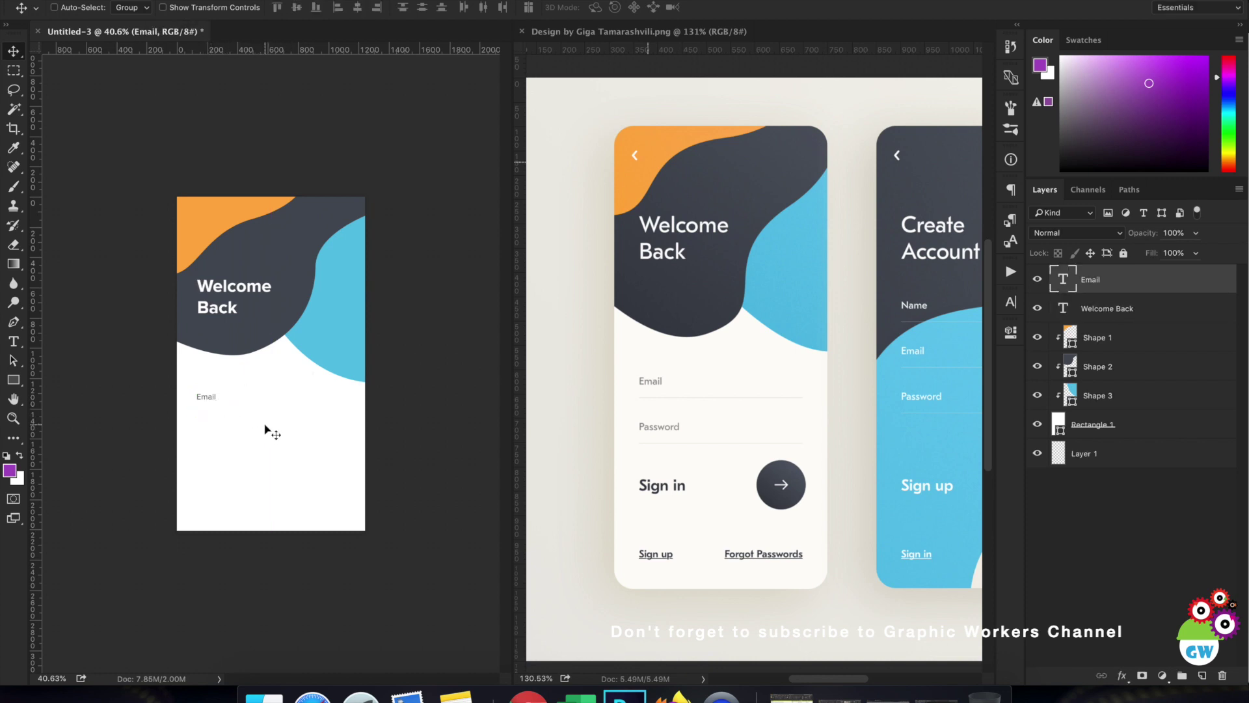
pyautogui.press('t')
pyautogui.click(318, 8)
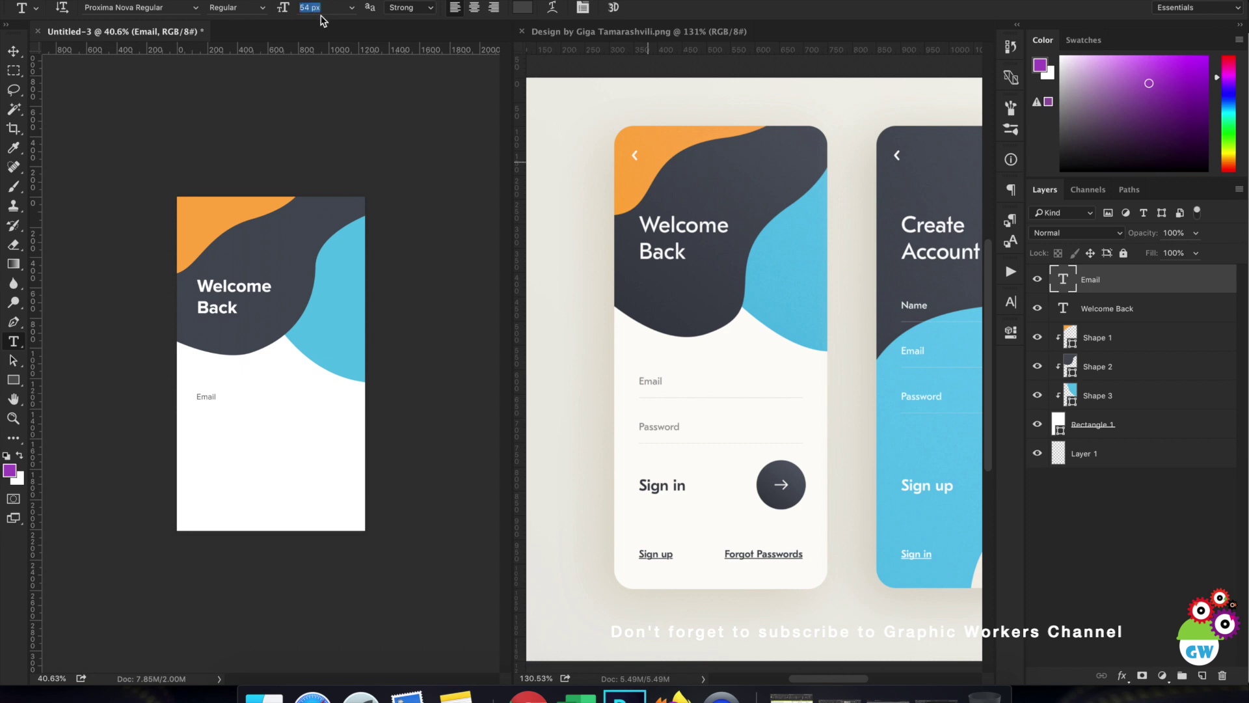
pyautogui.write('58')
pyautogui.scroll(1, 234, 412)
pyautogui.scroll(5, 234, 412)
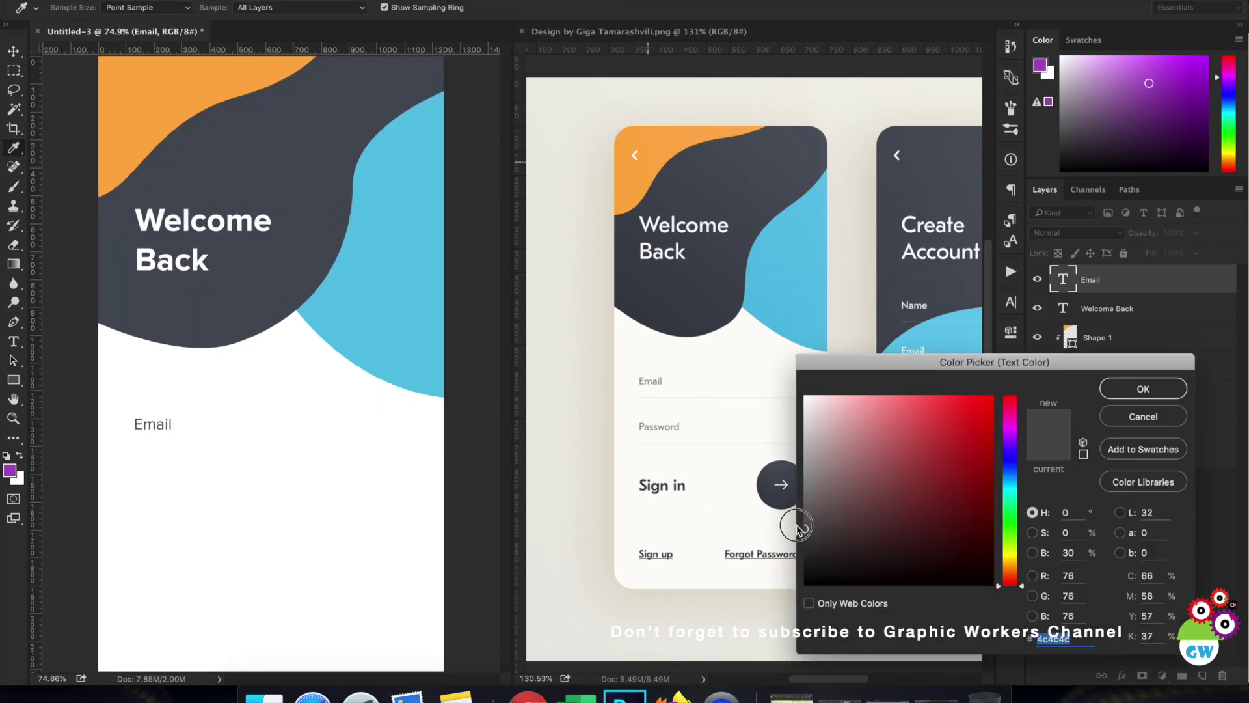
pyautogui.moveTo(789, 519); pyautogui.dragTo(755, 491)
pyautogui.click(1143, 389)
pyautogui.click(13, 50)
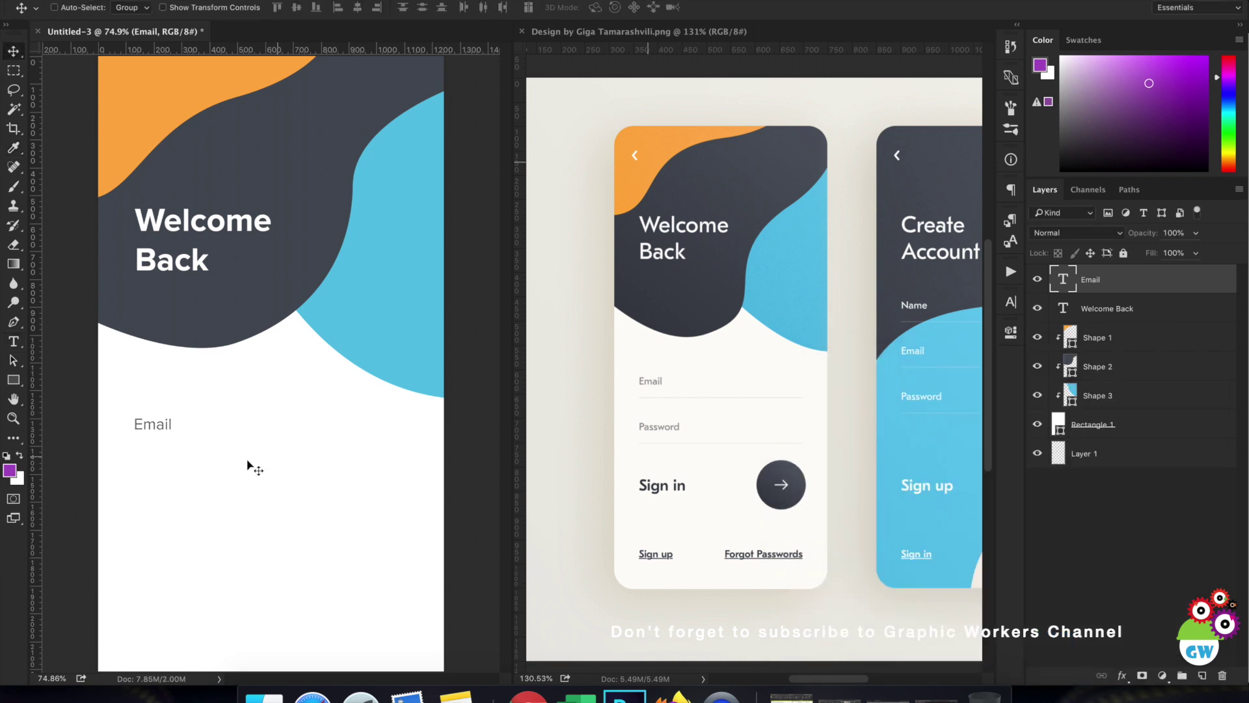
pyautogui.press('t')
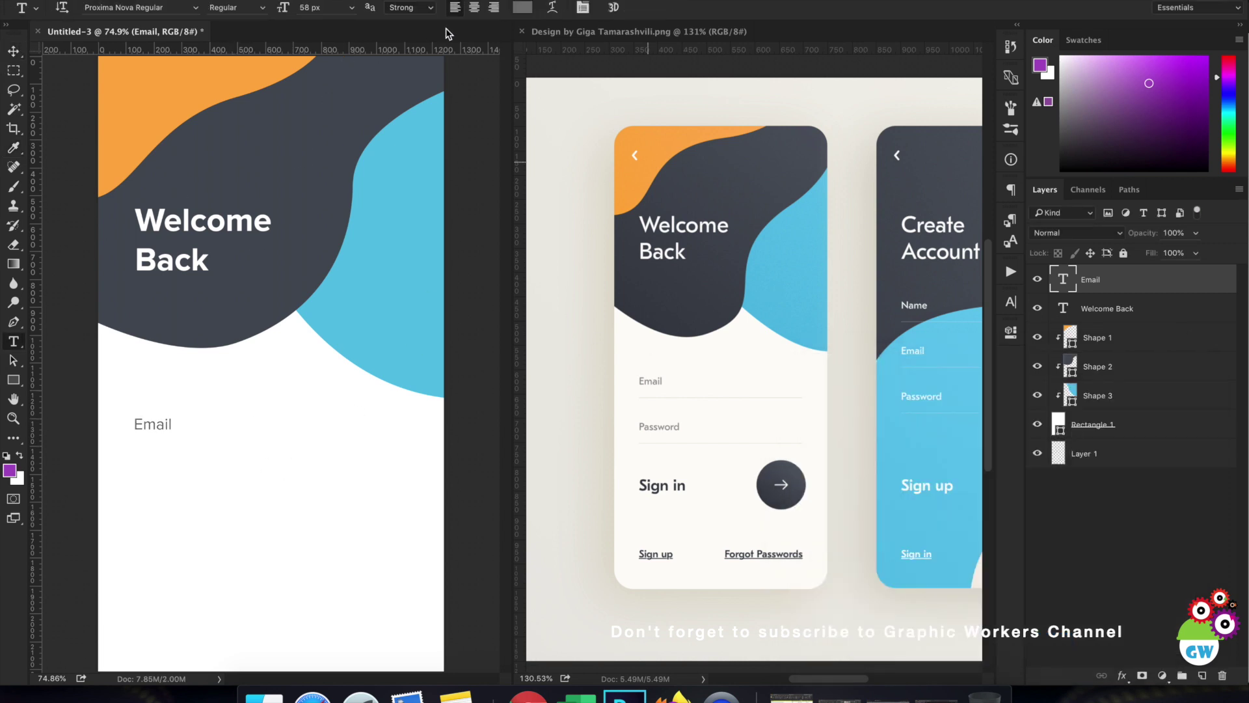
pyautogui.click(523, 8)
pyautogui.click(788, 486)
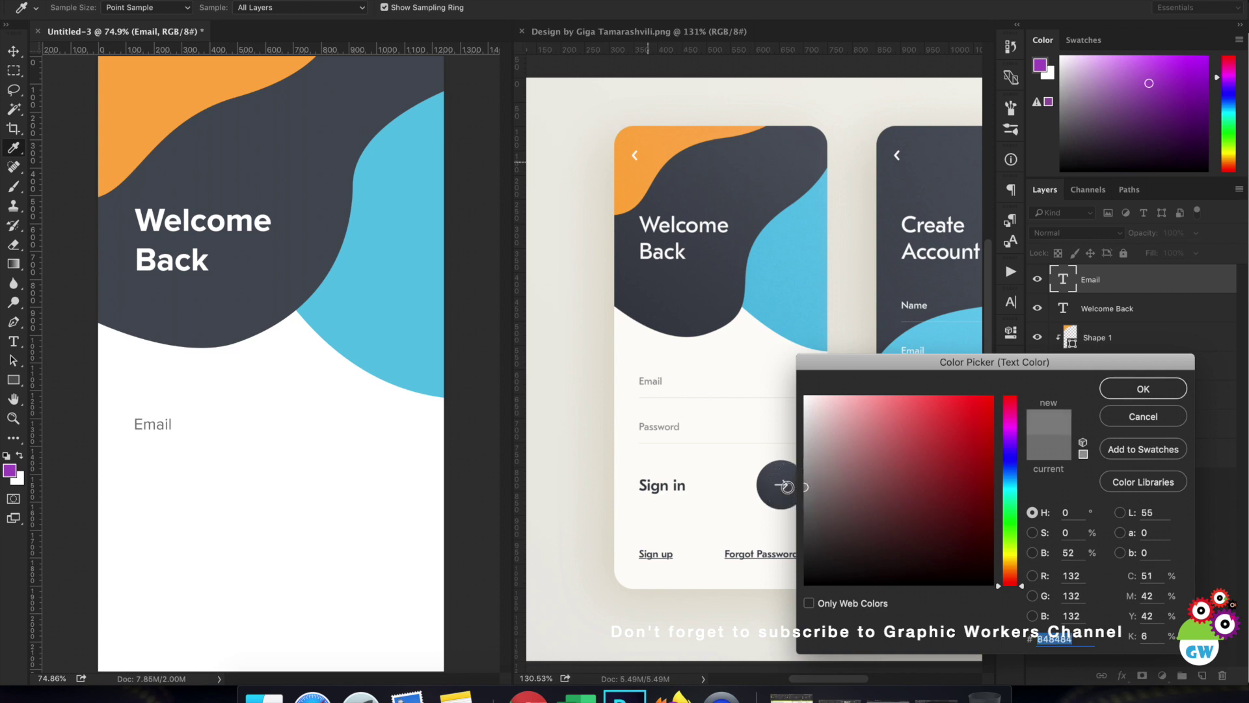
pyautogui.click(1132, 389)
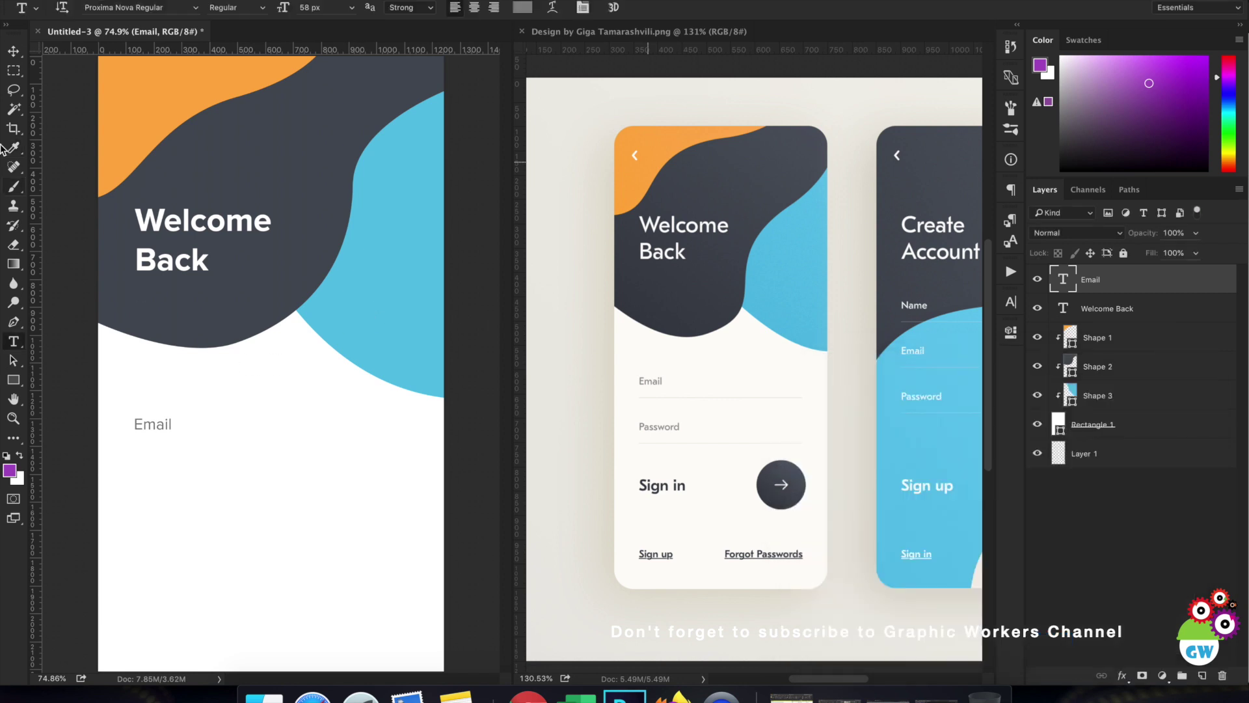
# Step: Draw a thin rectangle of about 945 × 4 px below the Email label and fill it with light gray
pyautogui.click(14, 380)
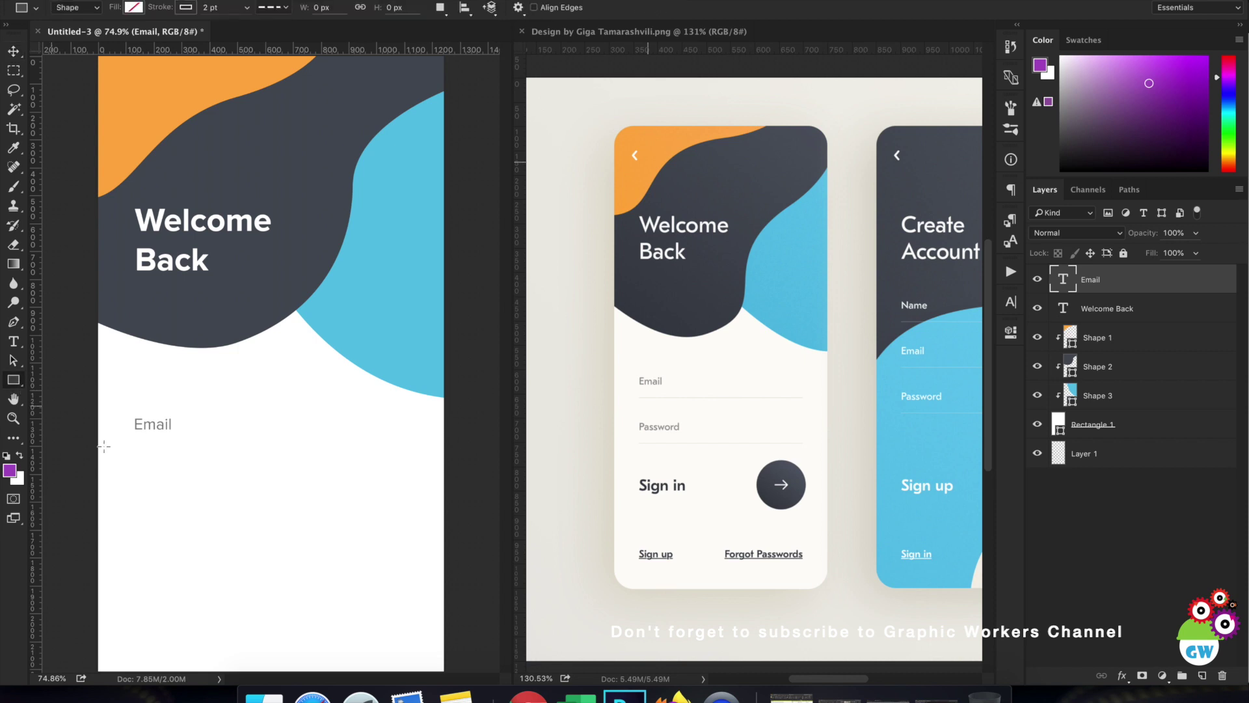
pyautogui.moveTo(134, 464); pyautogui.dragTo(396, 465)
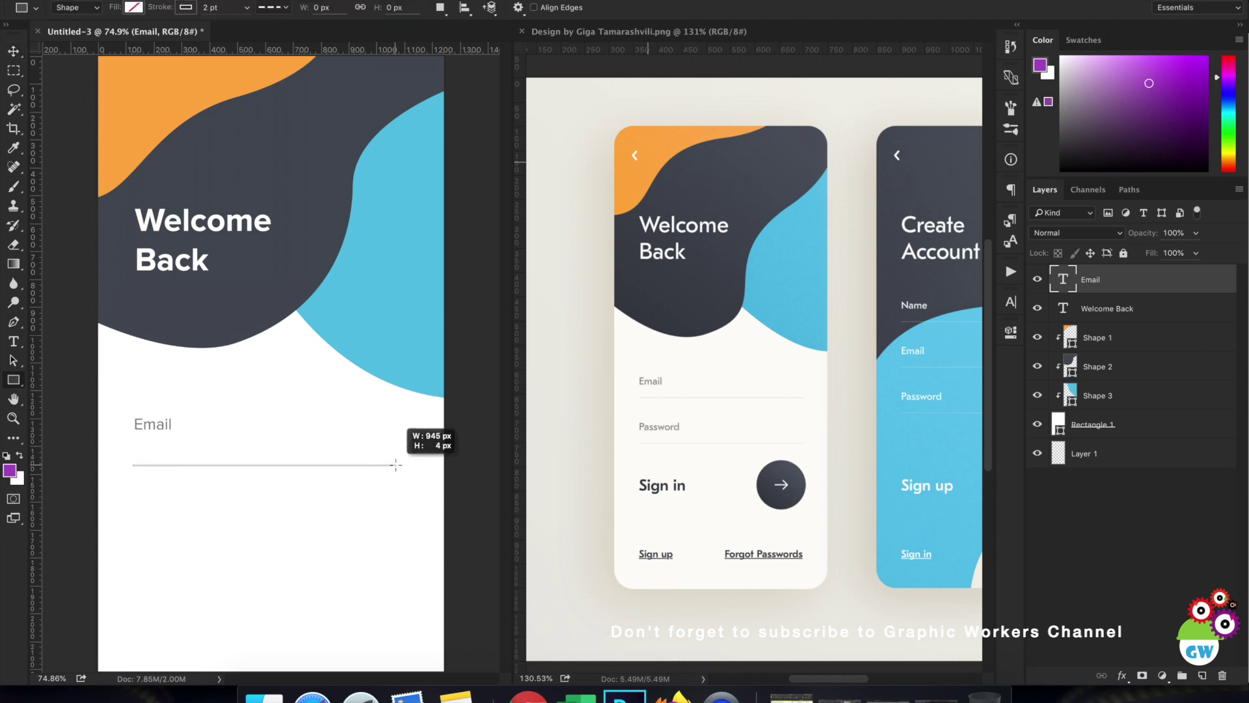
pyautogui.click(825, 418)
pyautogui.click(845, 498)
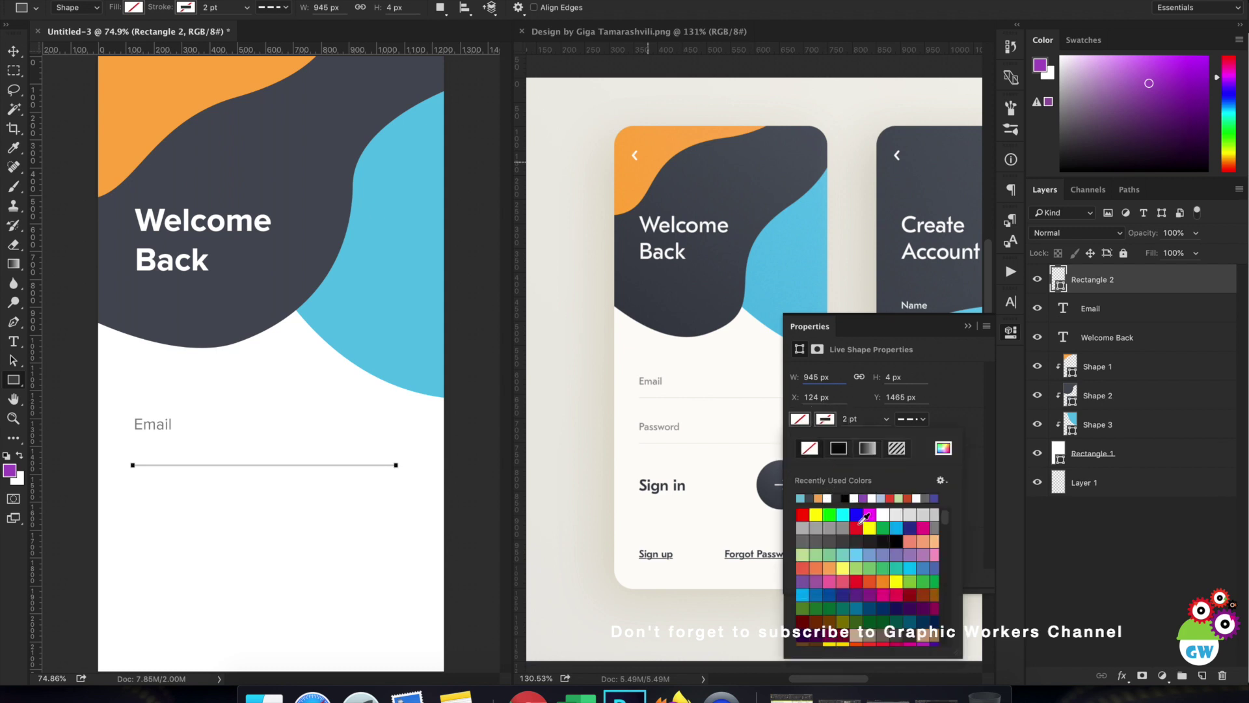
pyautogui.click(898, 514)
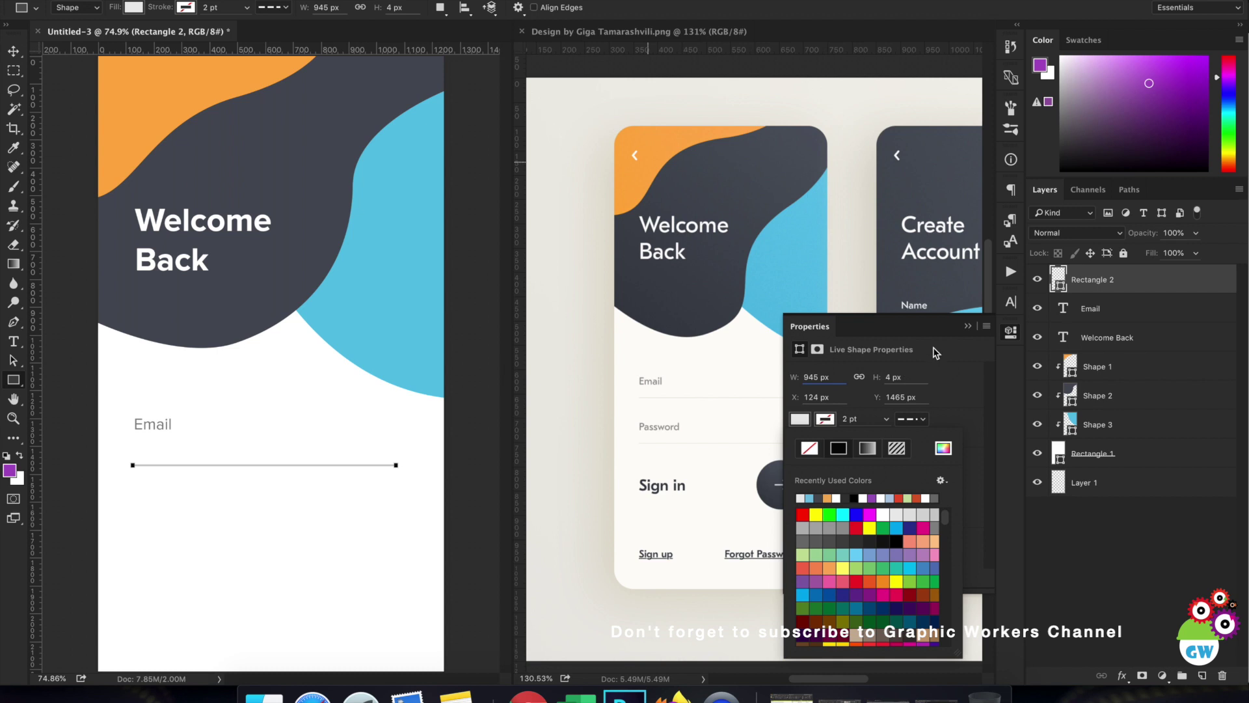
pyautogui.click(968, 325)
# Step: Move the light gray underline up slightly, closer to the Email label
pyautogui.press('v')
pyautogui.moveTo(220, 394); pyautogui.dragTo(226, 376)
pyautogui.scroll(-2, 315, 415)
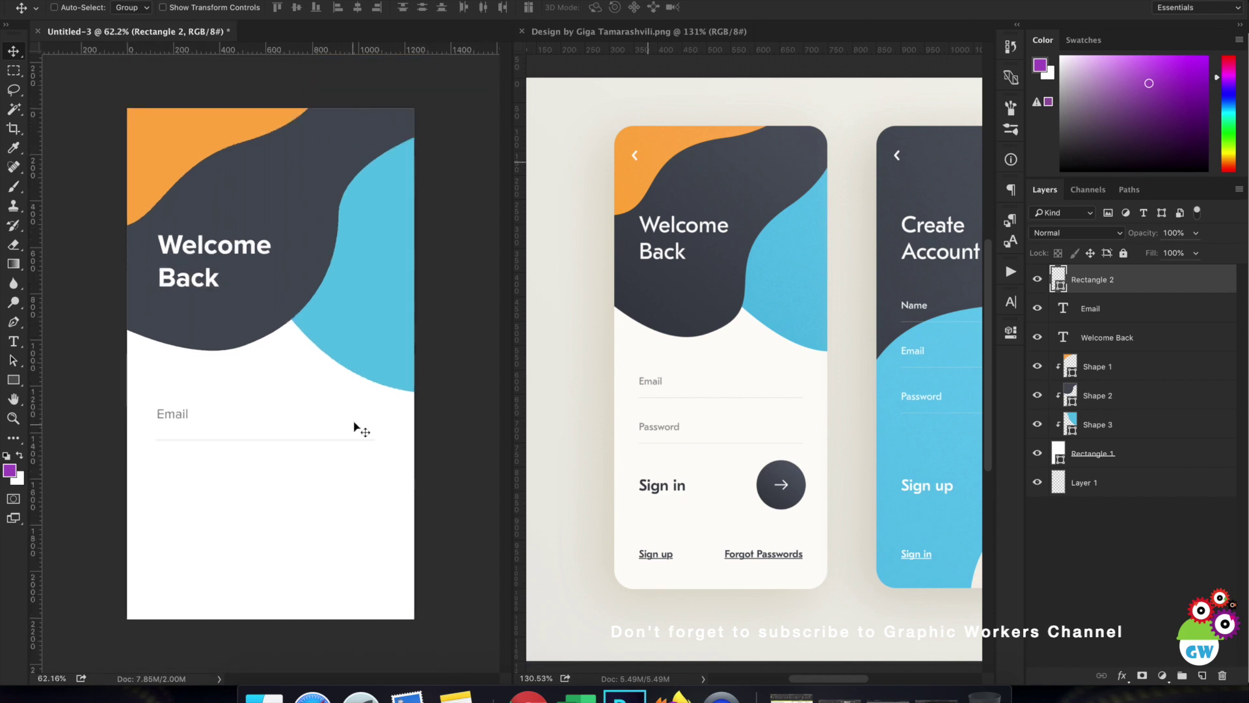
pyautogui.moveTo(345, 389); pyautogui.dragTo(345, 384)
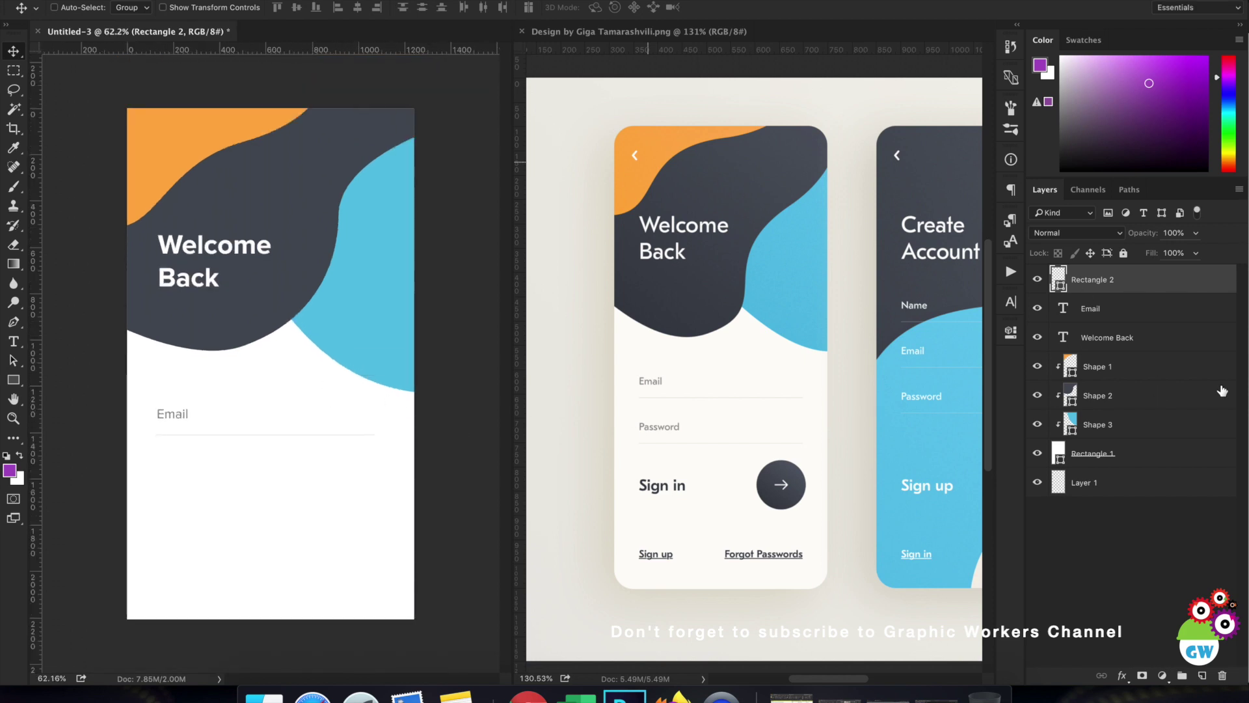
# Step: Group the Email text and its underline, and name the group "Email"
pyautogui.keyDown('shift'); pyautogui.click(1177, 322); pyautogui.keyUp('shift')
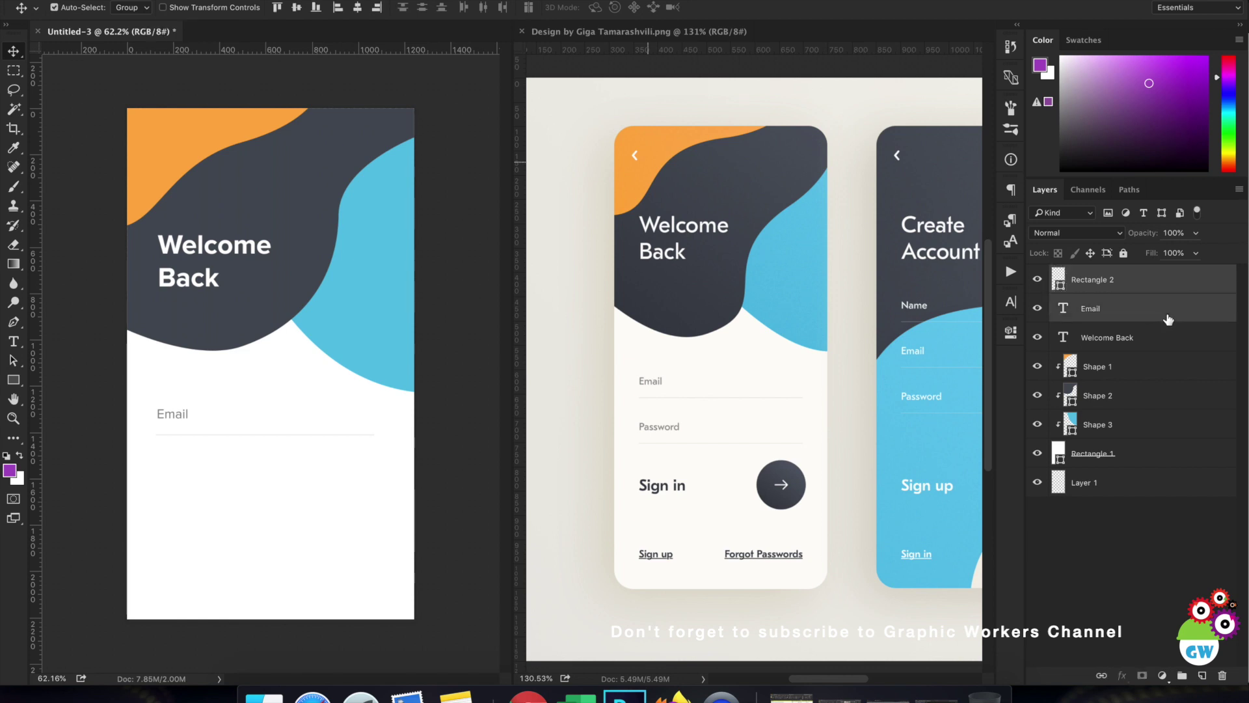
pyautogui.press('super+j')
pyautogui.press('super+g')
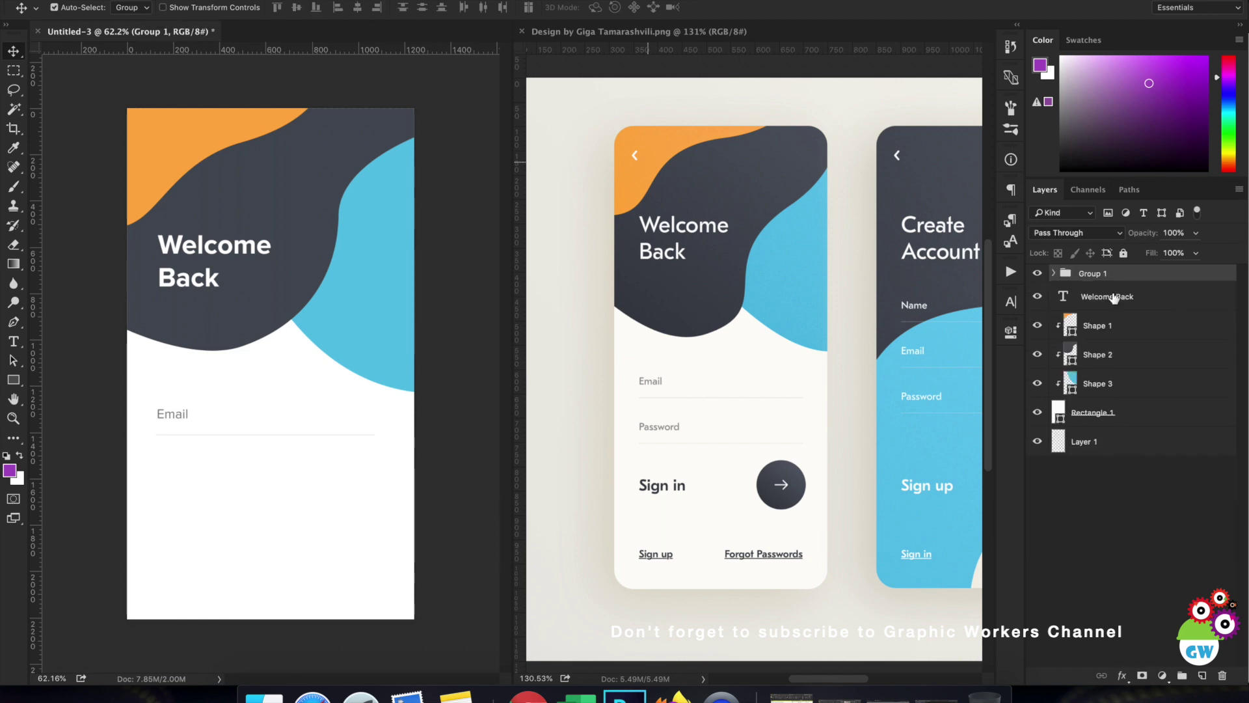
pyautogui.doubleClick(1100, 273)
pyautogui.write('Enail')
pyautogui.press('Return')
pyautogui.doubleClick(1100, 274)
pyautogui.write('Email')
pyautogui.press('Return')
# Step: Duplicate the Email group, place the copy below the original field, and change its label to "Password"
pyautogui.press('super+j')
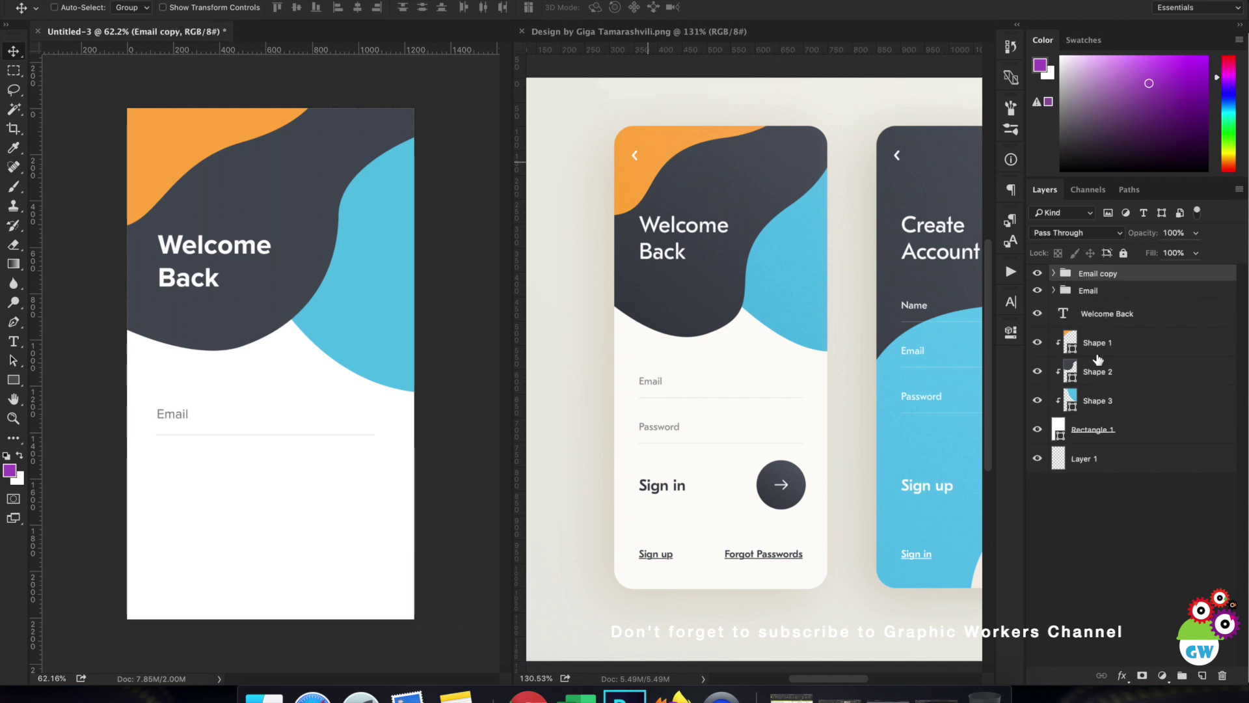
pyautogui.moveTo(236, 381); pyautogui.dragTo(229, 430)
pyautogui.press('t')
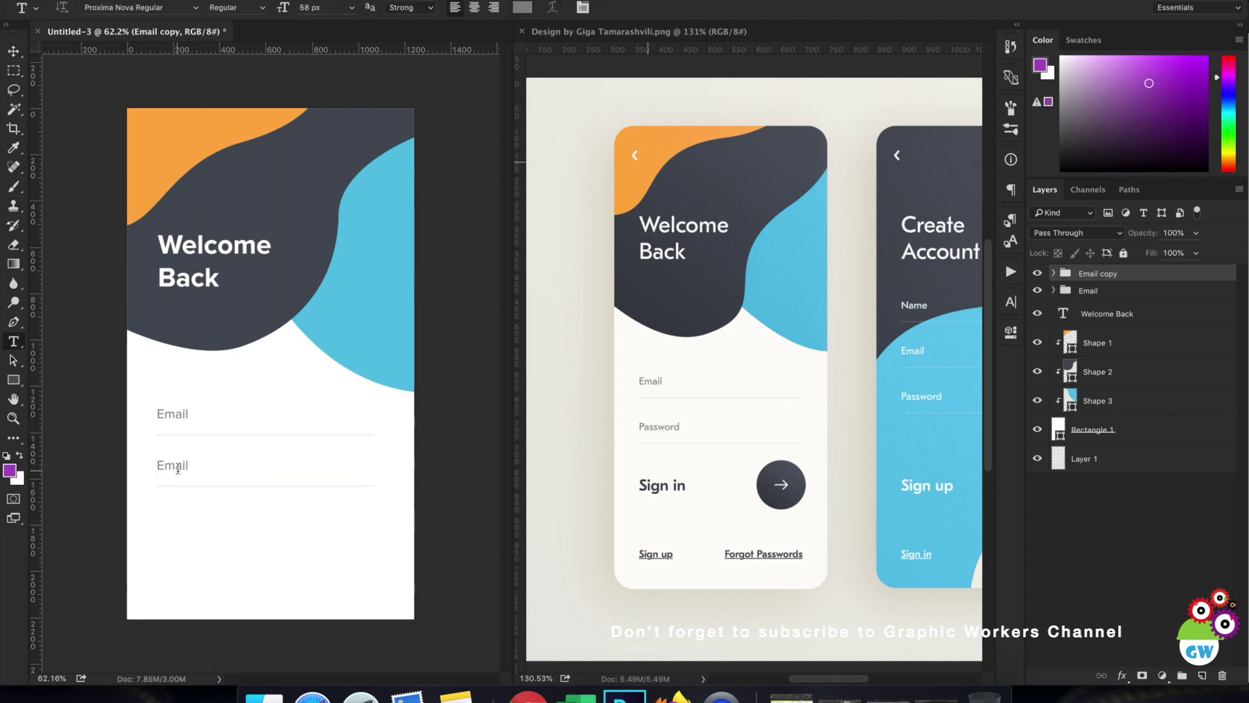
pyautogui.click(178, 469)
pyautogui.hotkey('ctrl', 'a')
pyautogui.write('Pas')
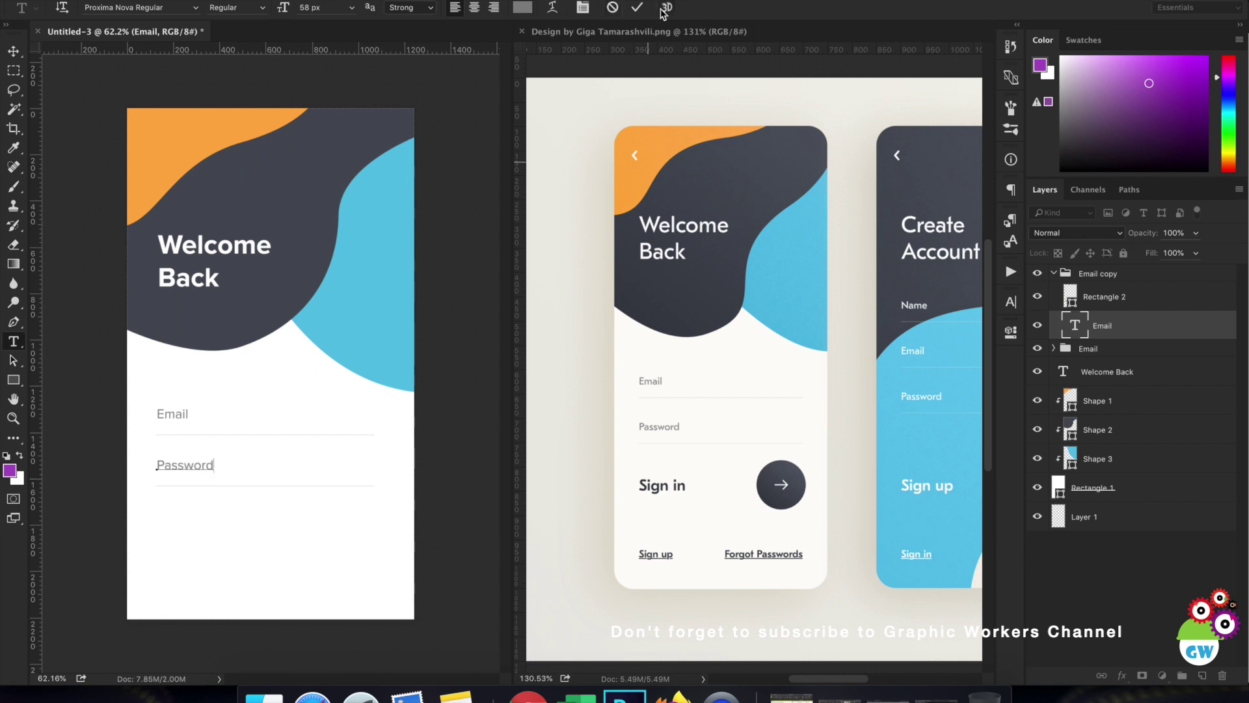
pyautogui.click(640, 8)
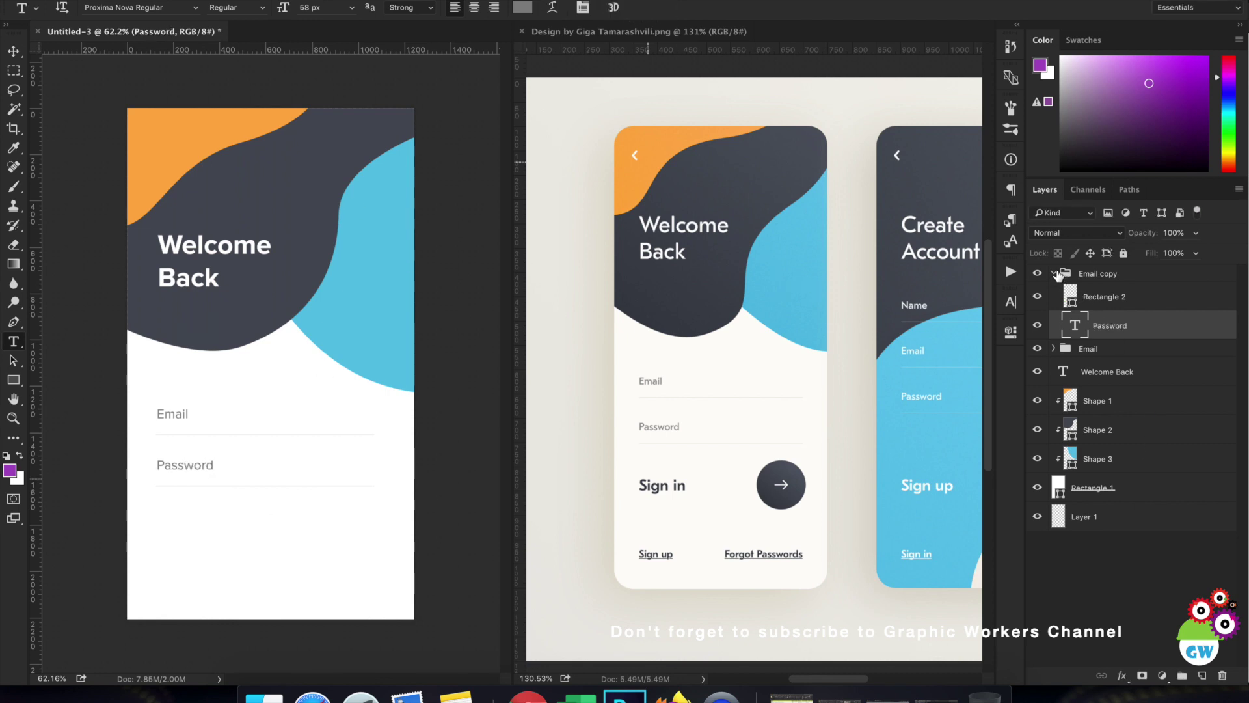
# Step: Rename the copied field group as "Password" and collapse it
pyautogui.doubleClick(1117, 326)
pyautogui.hotkey('ctrl', 'c')
pyautogui.doubleClick(1106, 274)
pyautogui.hotkey('ctrl', 'v')
pyautogui.press('Return')
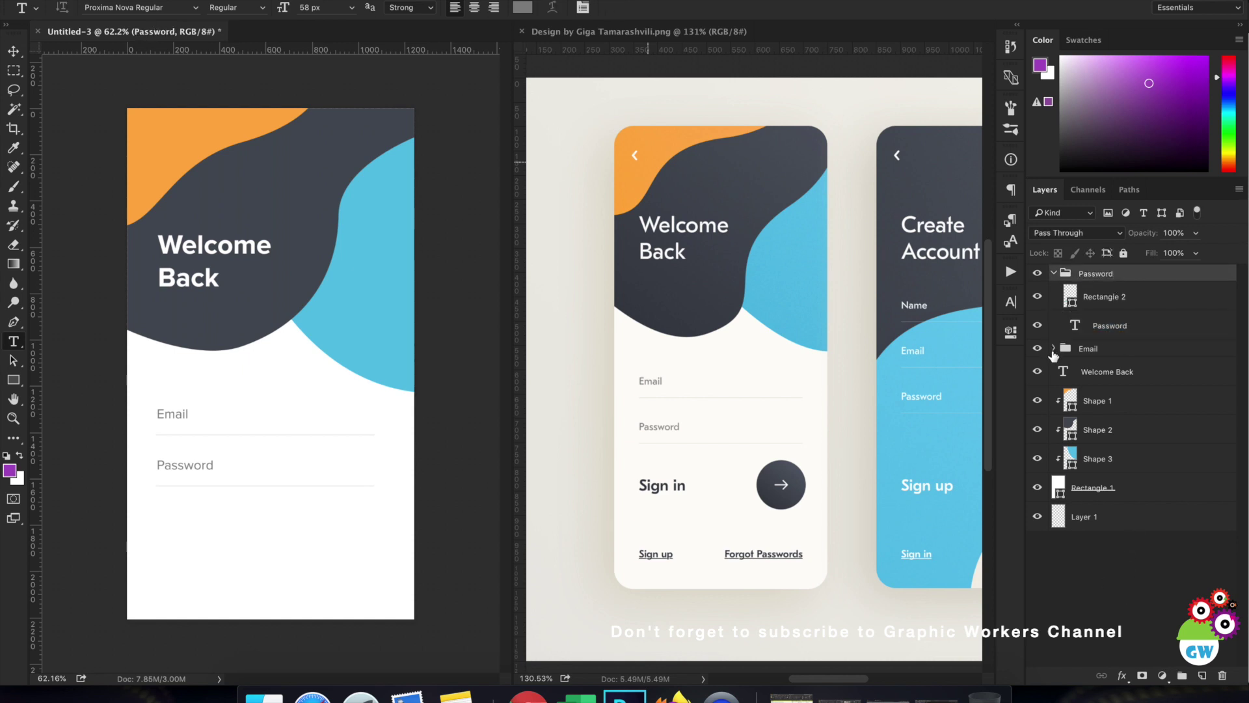
pyautogui.click(1054, 273)
# Step: Duplicate the Password text outside its group as the uppermost layer and place it below the second underline
pyautogui.press('v')
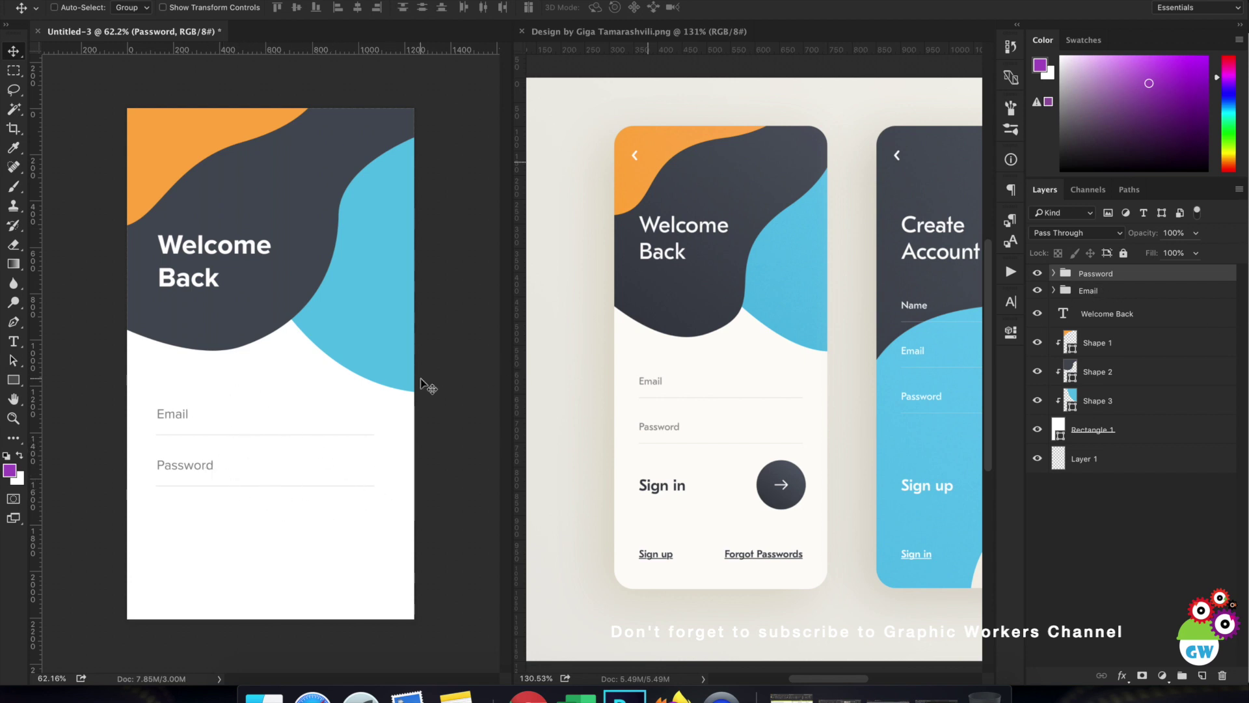
pyautogui.keyDown('ctrl'); pyautogui.click(178, 465); pyautogui.keyUp('ctrl')
pyautogui.click(1103, 319)
pyautogui.moveTo(1103, 319); pyautogui.dragTo(1106, 273)
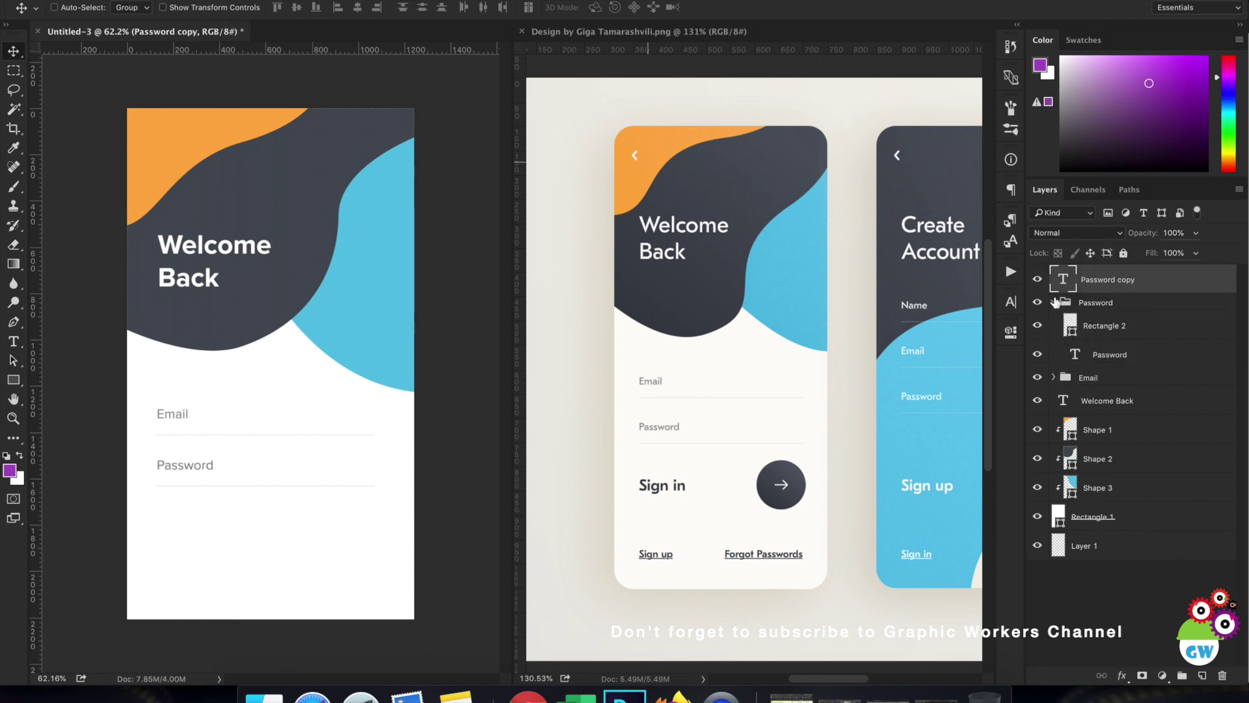
pyautogui.click(1054, 302)
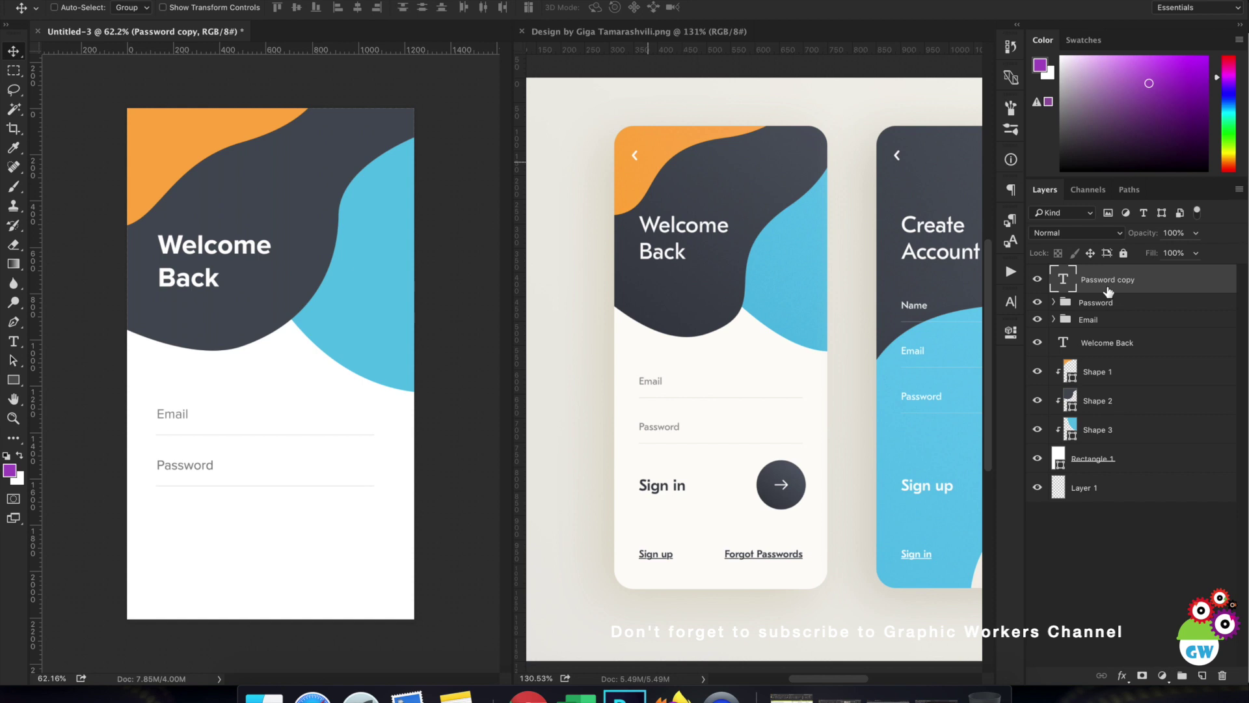
pyautogui.moveTo(372, 427); pyautogui.dragTo(367, 482)
# Step: Change the copied text to "Sign in" and set its font size to 74 px
pyautogui.press('t')
pyautogui.doubleClick(207, 521)
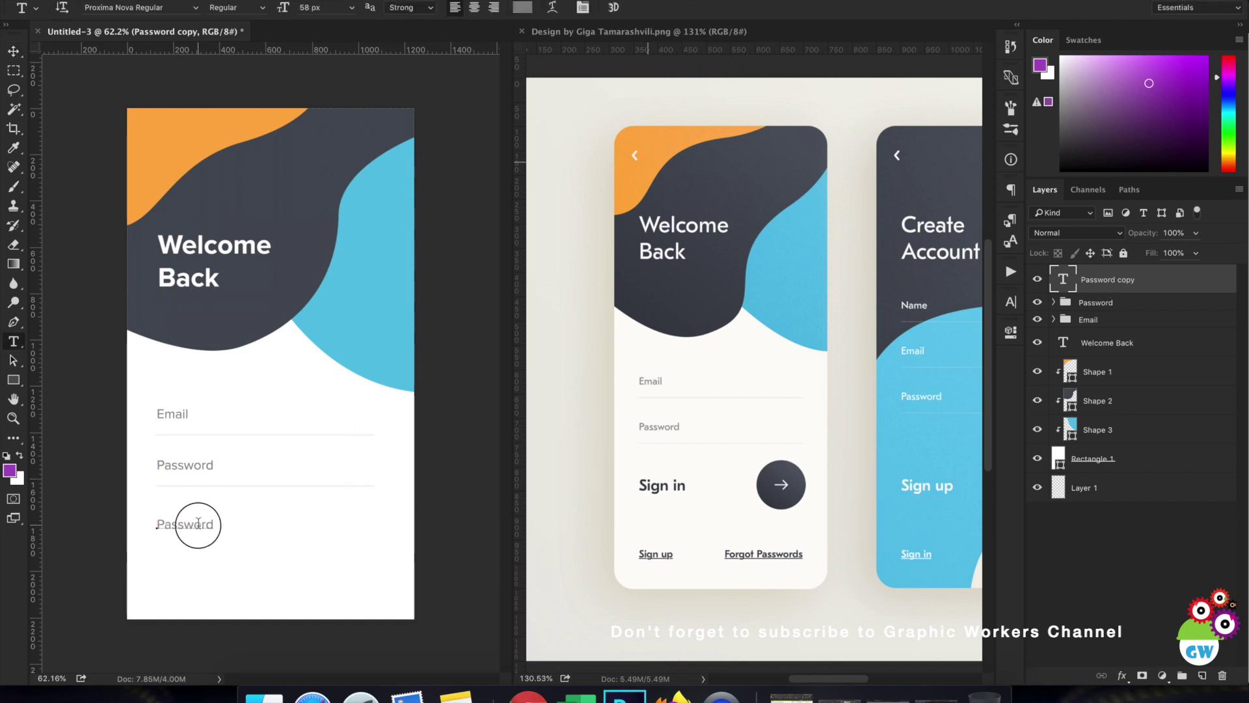
pyautogui.write('Sign in')
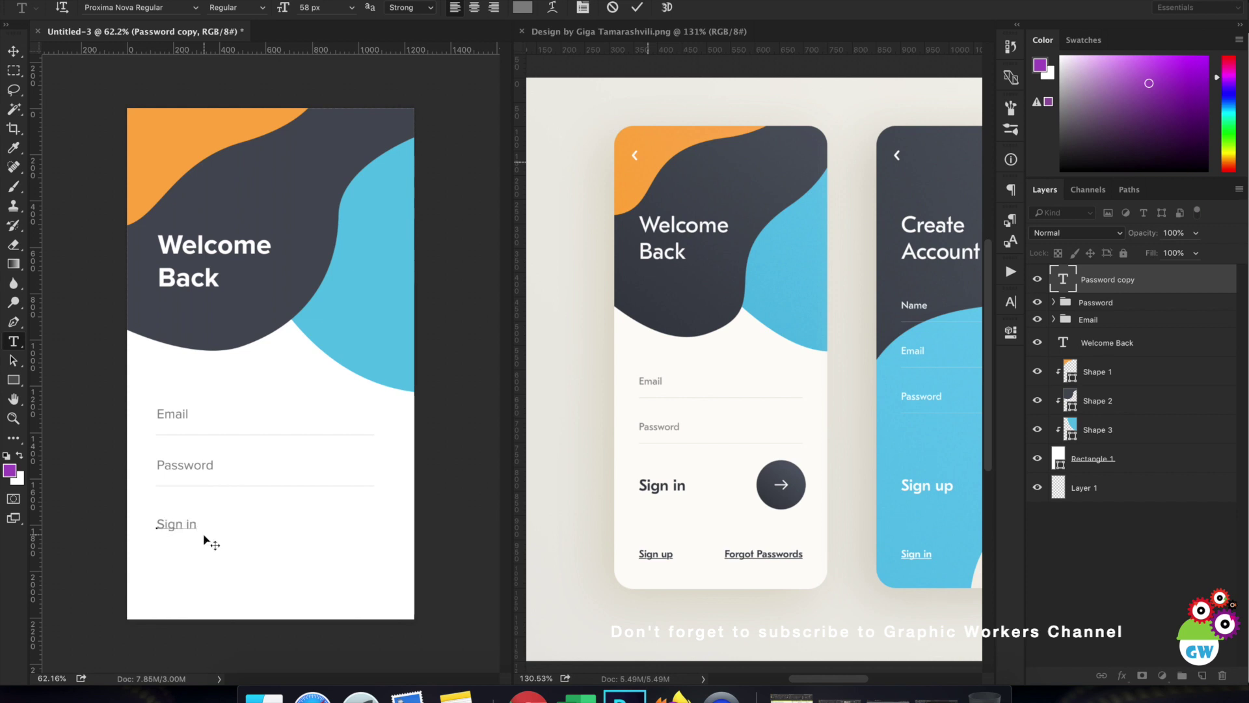
pyautogui.press('super+a')
pyautogui.click(308, 7)
pyautogui.write('74')
pyautogui.press('Return')
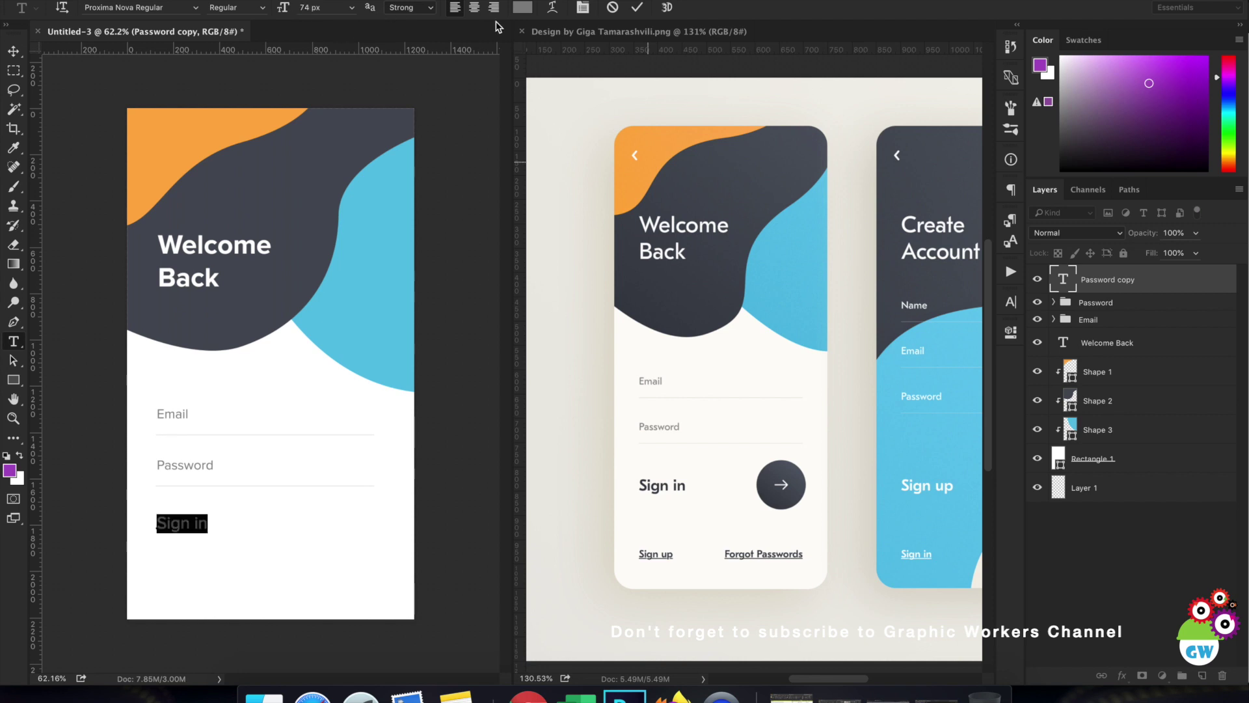
# Step: Color the Sign in text dark gray #424242
pyautogui.click(522, 7)
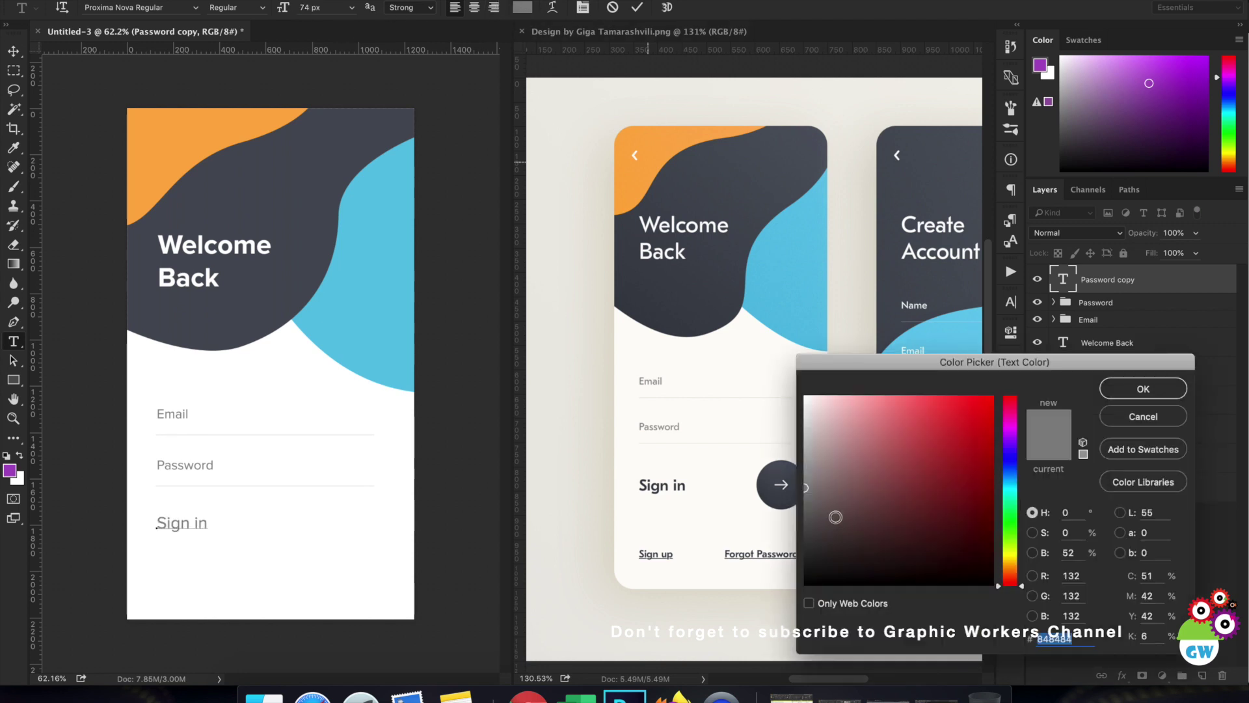
pyautogui.click(779, 531)
pyautogui.click(775, 534)
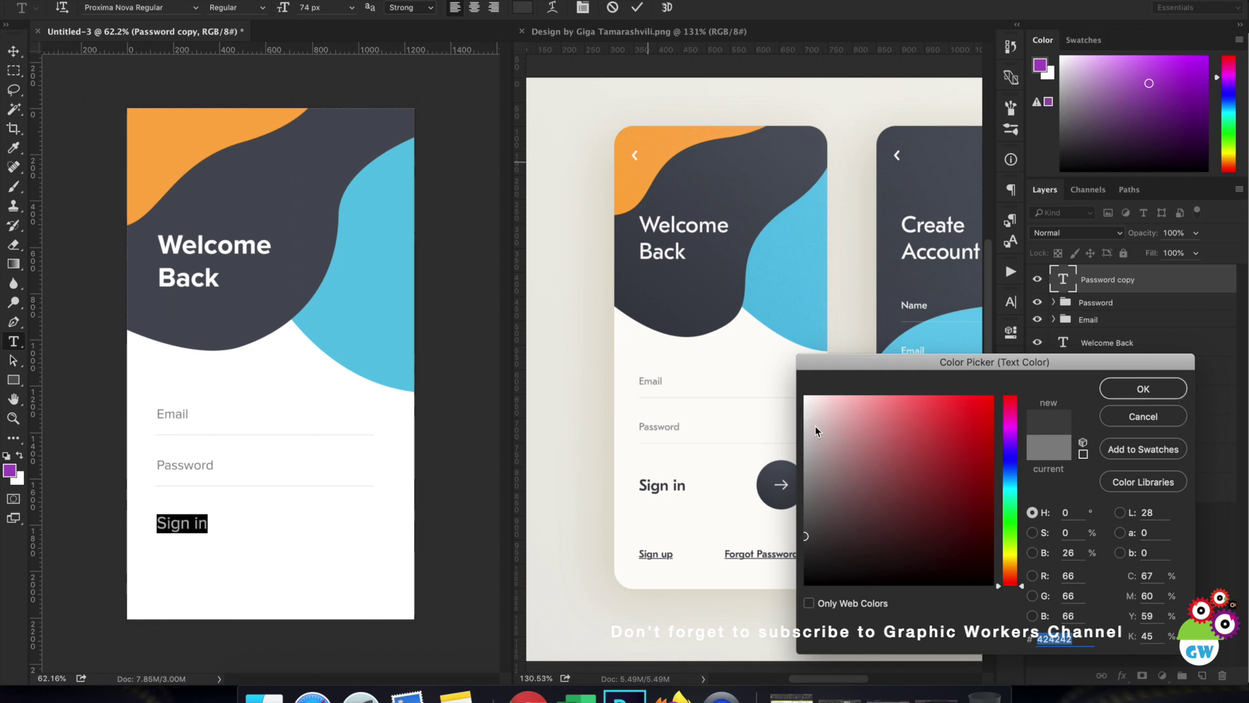
pyautogui.click(1171, 392)
pyautogui.hotkey('ctrl', 'Return')
pyautogui.press('v')
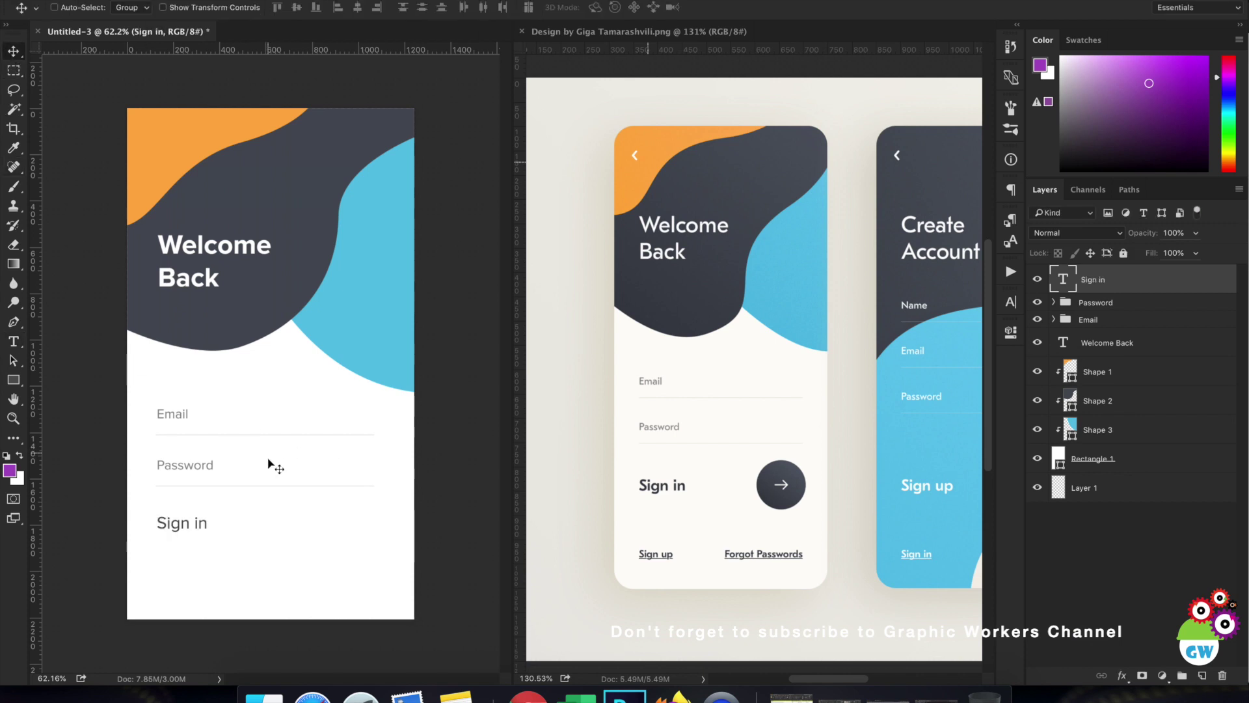
# Step: Set the font size of both the Email and Password labels to 48 px
pyautogui.keyDown('ctrl'); pyautogui.click(205, 469); pyautogui.keyUp('ctrl')
pyautogui.keyDown('ctrl'); pyautogui.keyDown('shift'); pyautogui.click(176, 418); pyautogui.keyUp('shift'); pyautogui.keyUp('ctrl')
pyautogui.press('t')
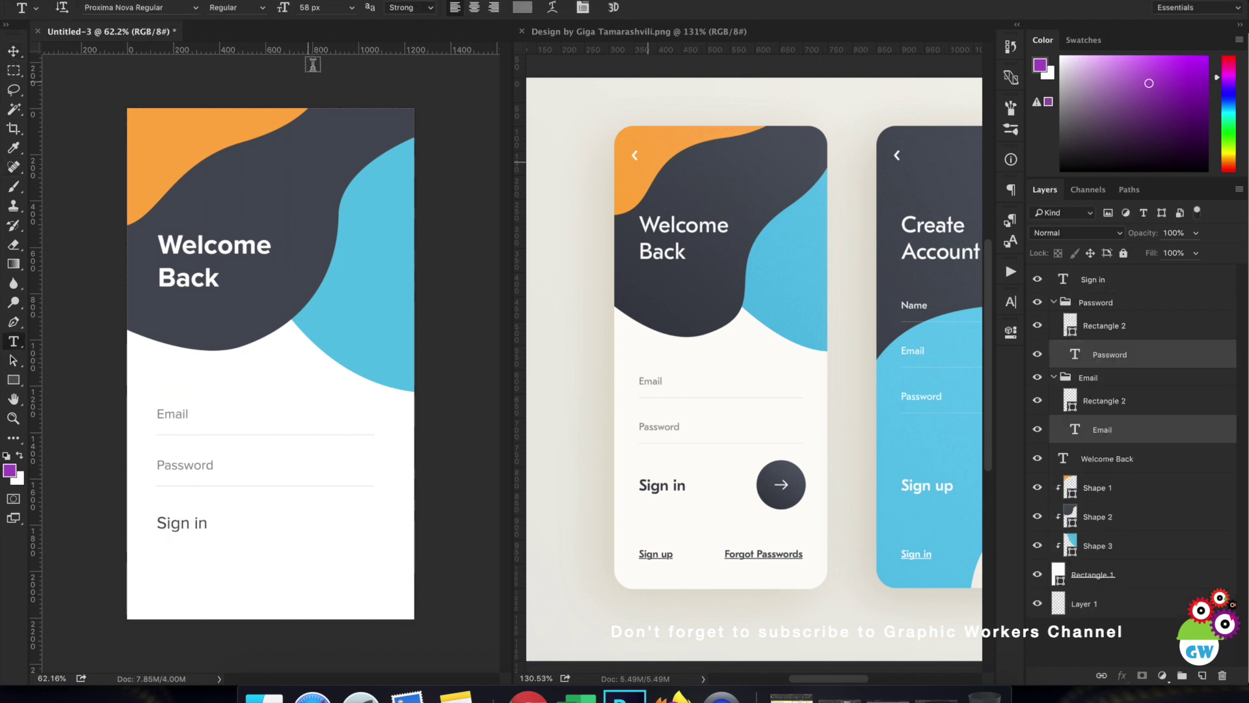
pyautogui.click(322, 7)
pyautogui.write('54')
pyautogui.press('Return')
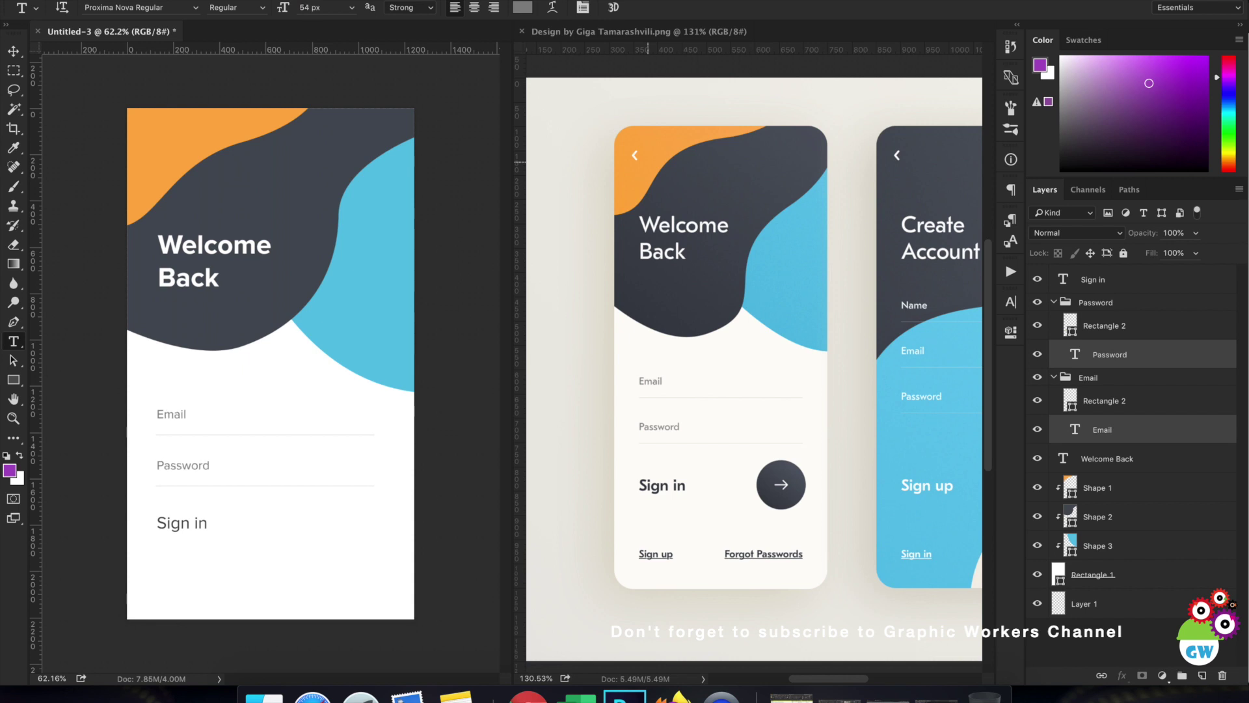
pyautogui.click(326, 8)
pyautogui.write('4')
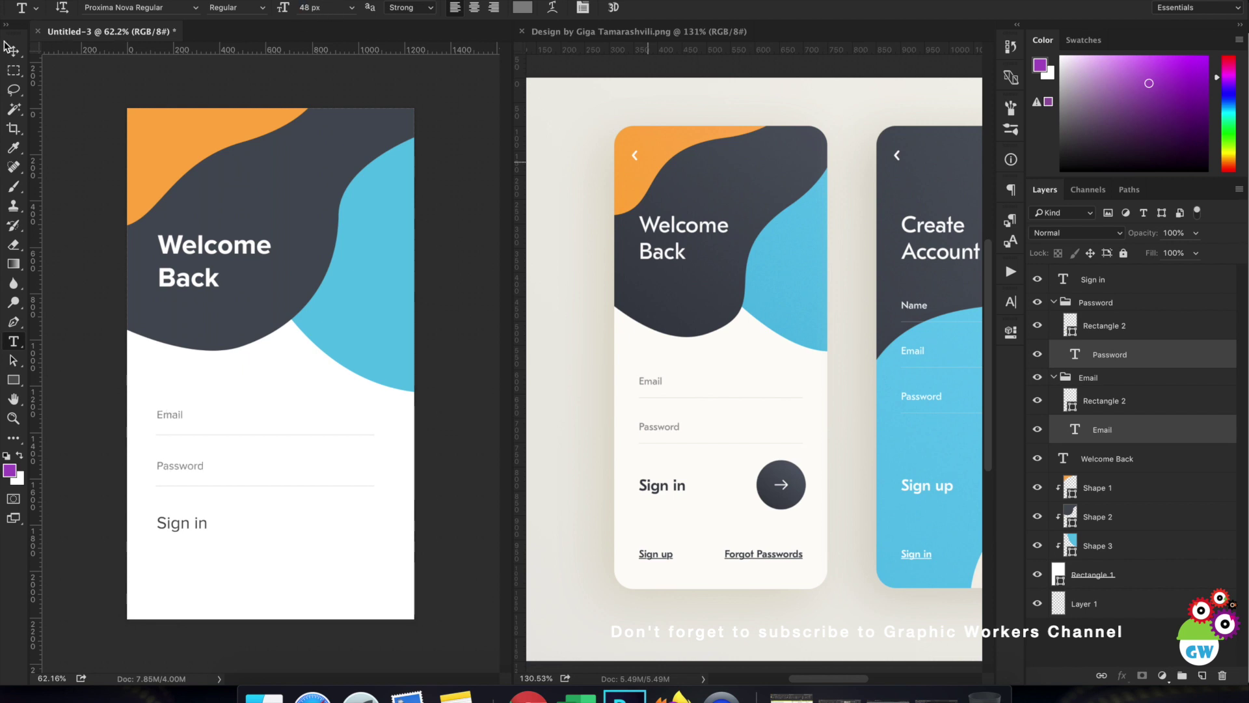
pyautogui.click(12, 50)
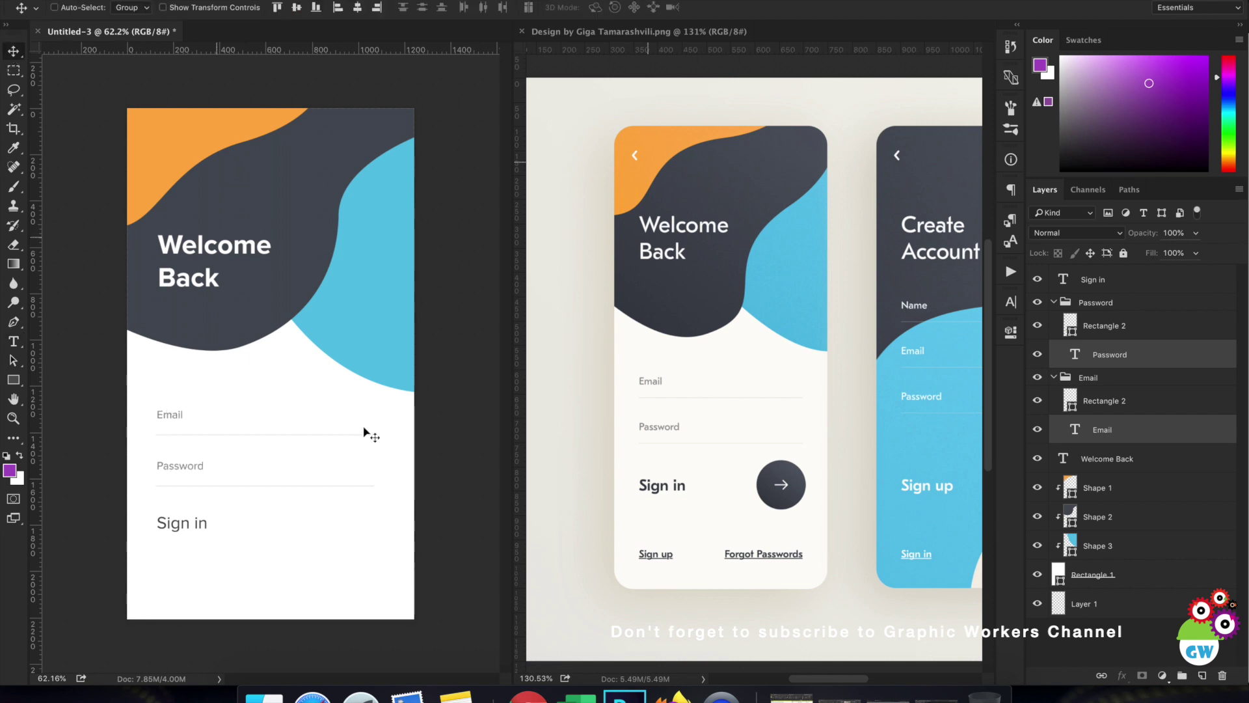
# Step: Shift the Sign in text slightly down and make its lettering bolder
pyautogui.keyDown('ctrl'); pyautogui.click(195, 532); pyautogui.keyUp('ctrl')
pyautogui.moveTo(265, 543); pyautogui.dragTo(263, 537)
pyautogui.press('t')
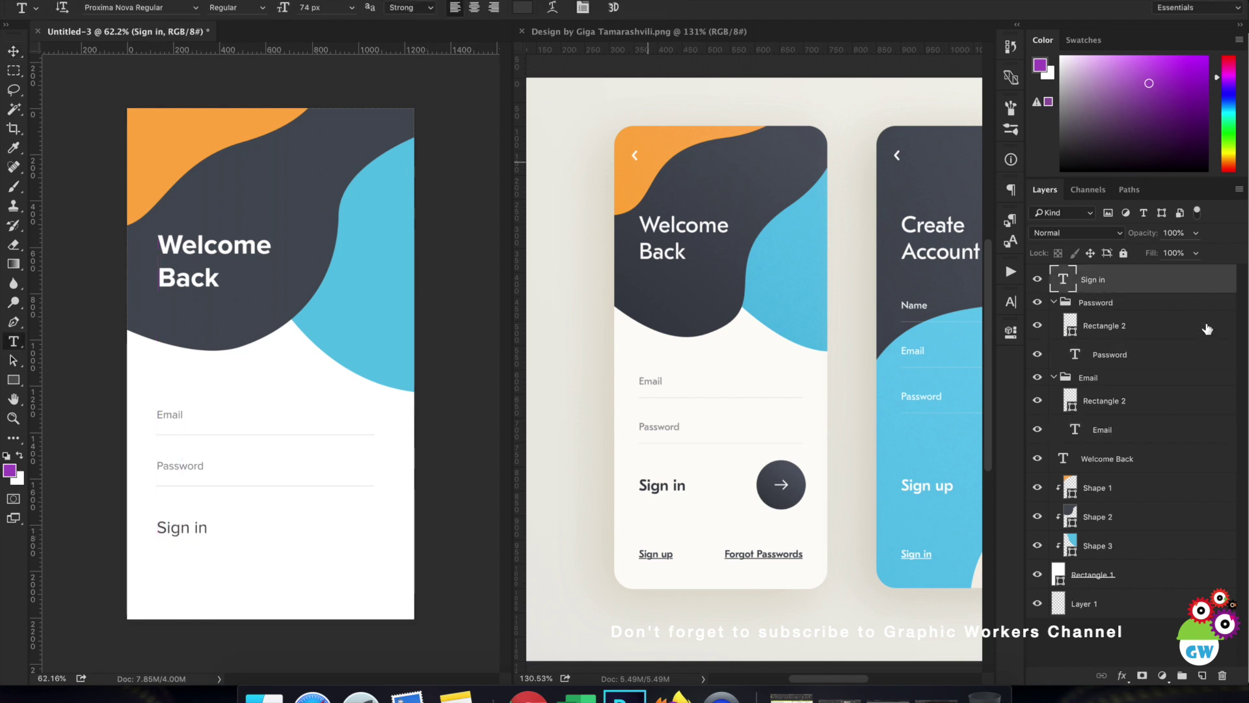
pyautogui.click(1010, 301)
pyautogui.click(851, 417)
pyautogui.click(968, 295)
pyautogui.click(13, 52)
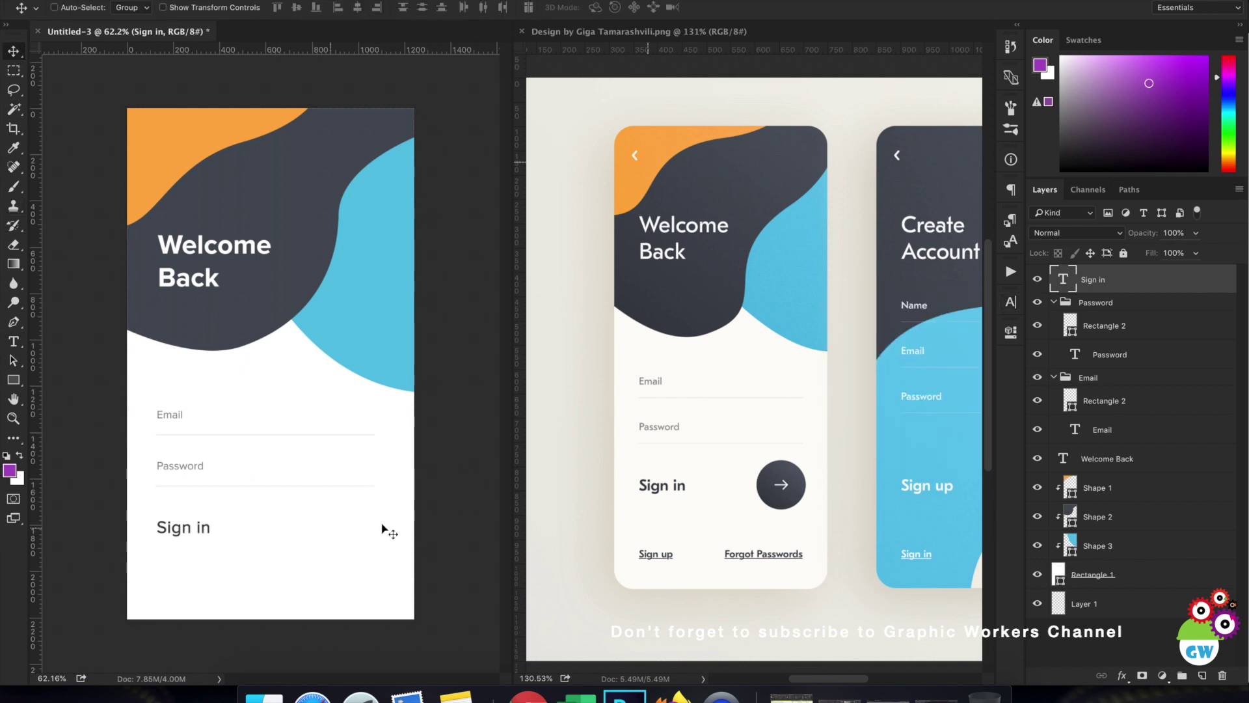
# Step: Draw a circle about 233 px in diameter to the right of the Sign in text with the Ellipse tool
pyautogui.click(13, 380)
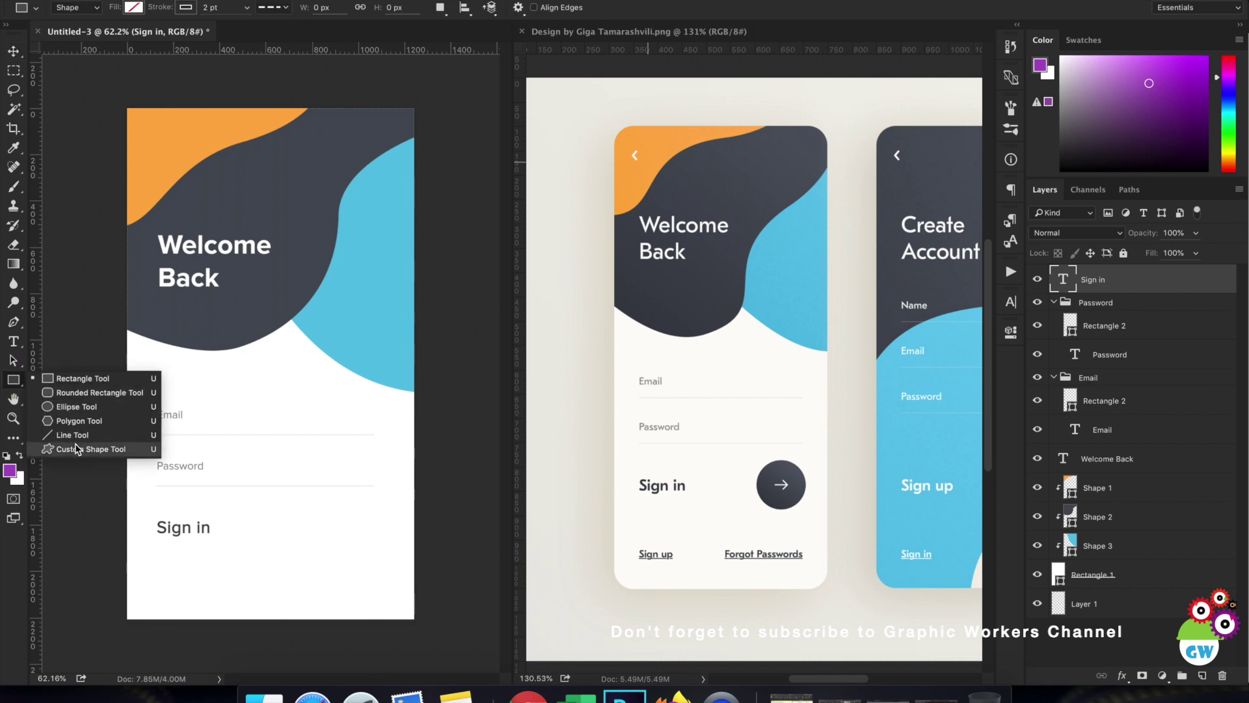
pyautogui.click(77, 406)
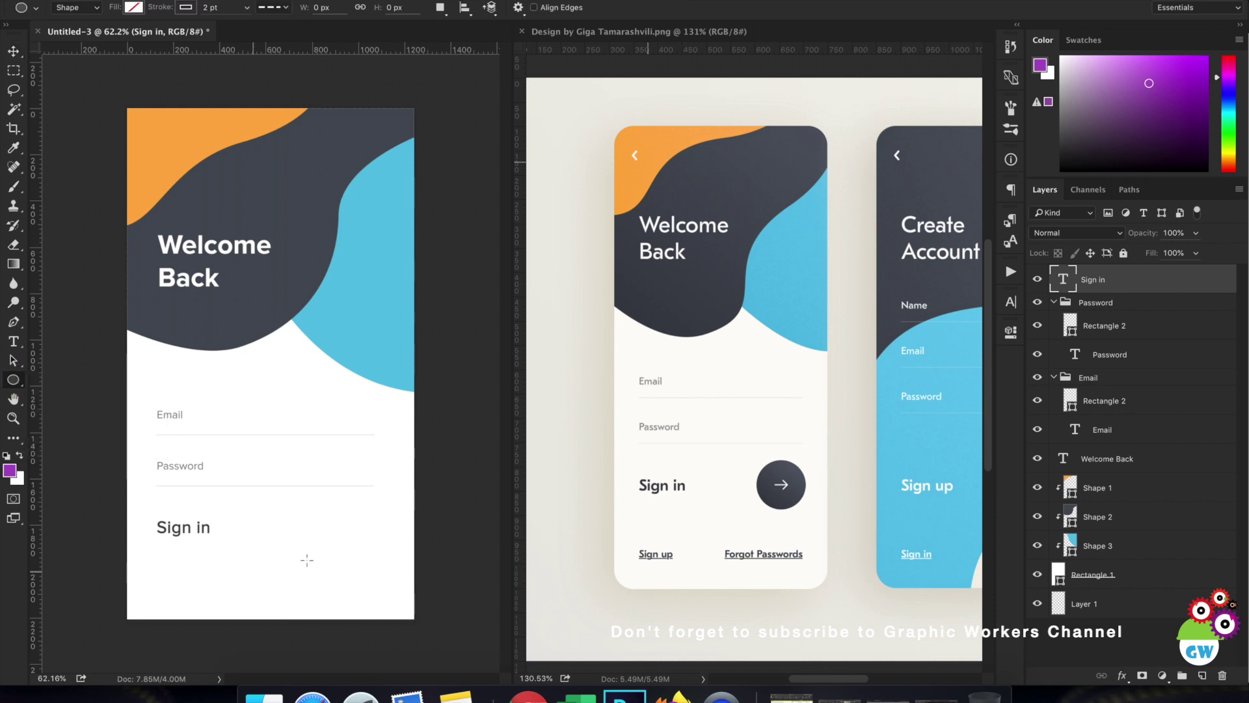
pyautogui.moveTo(333, 510); pyautogui.dragTo(449, 589)
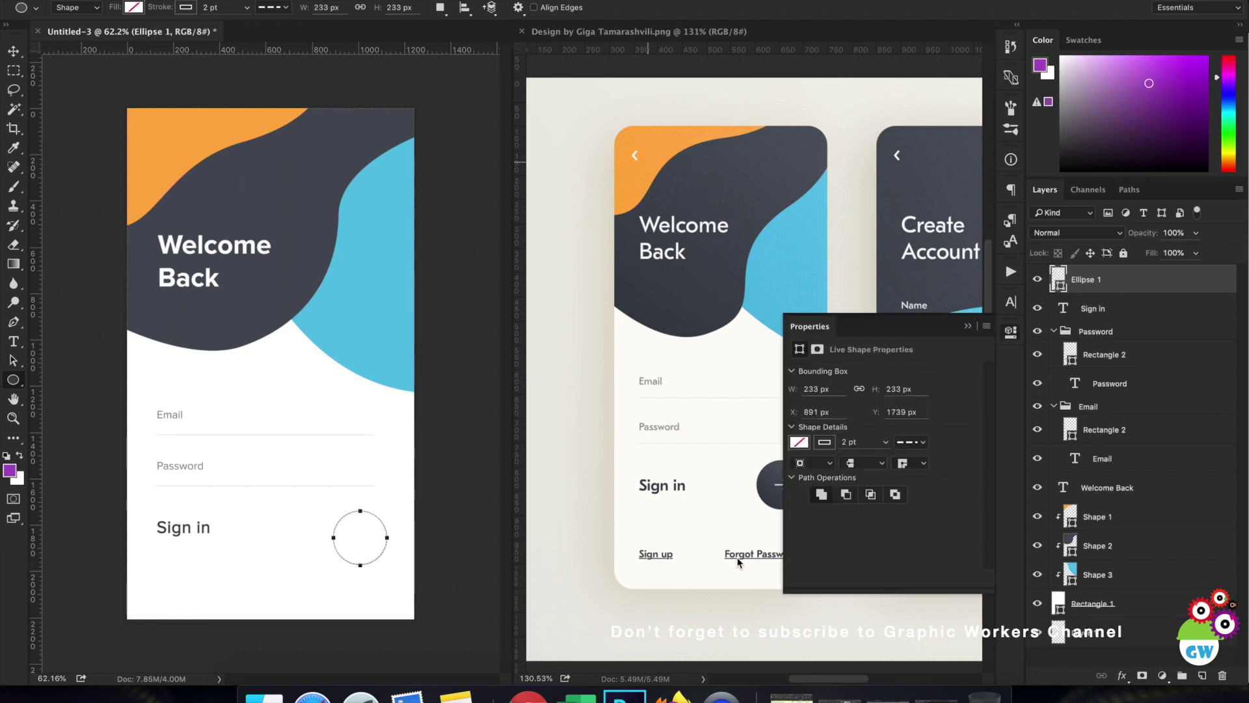
# Step: Remove the circle's stroke and fill it with the dark slate color of the header wave
pyautogui.click(834, 444)
pyautogui.click(811, 472)
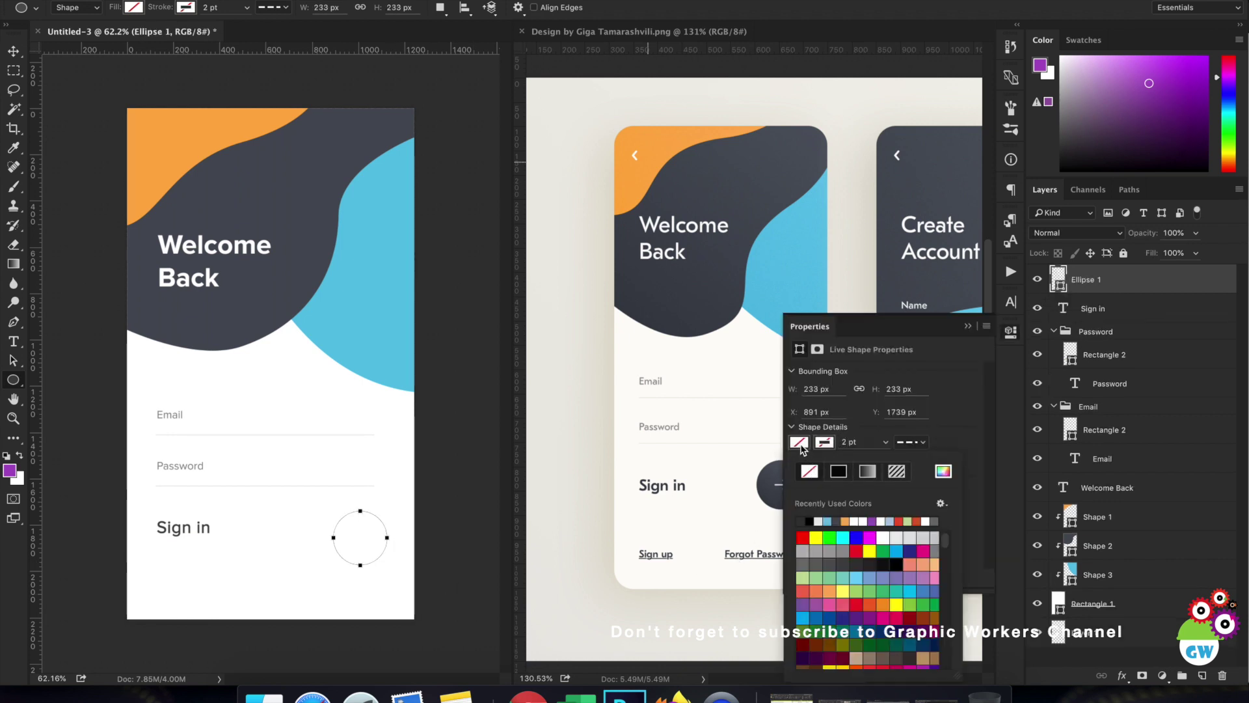
pyautogui.click(800, 444)
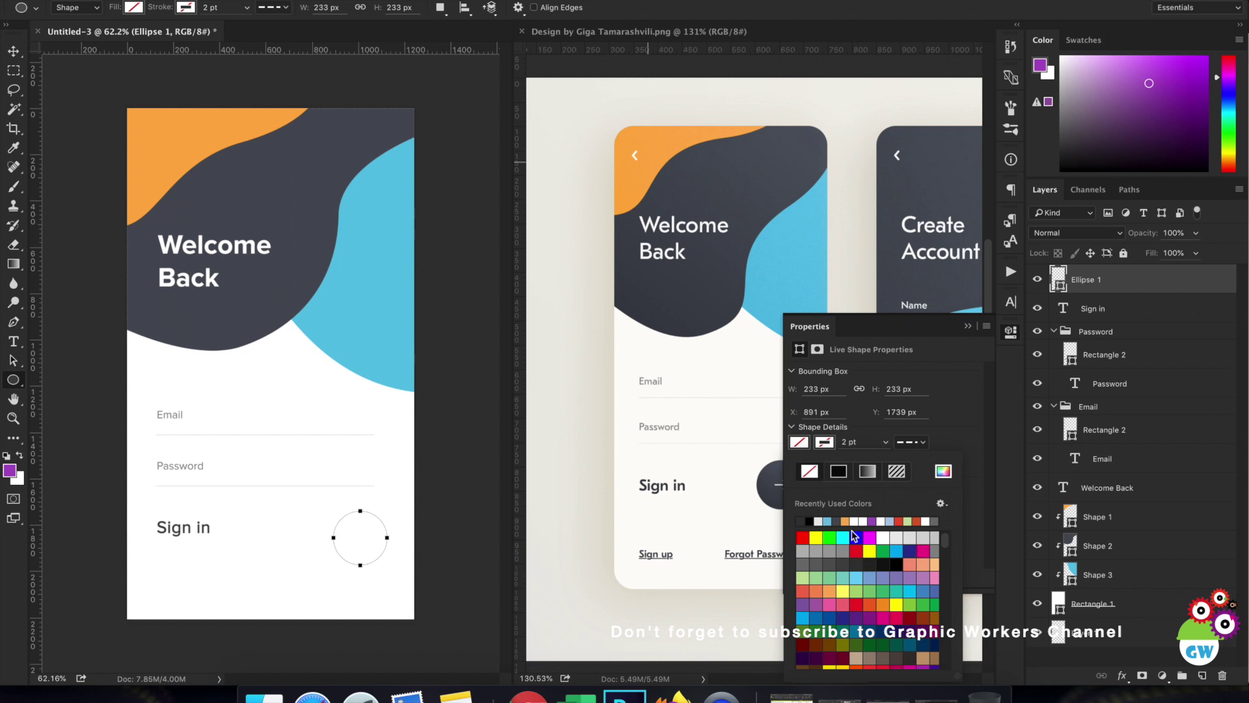
pyautogui.click(771, 487)
pyautogui.click(968, 326)
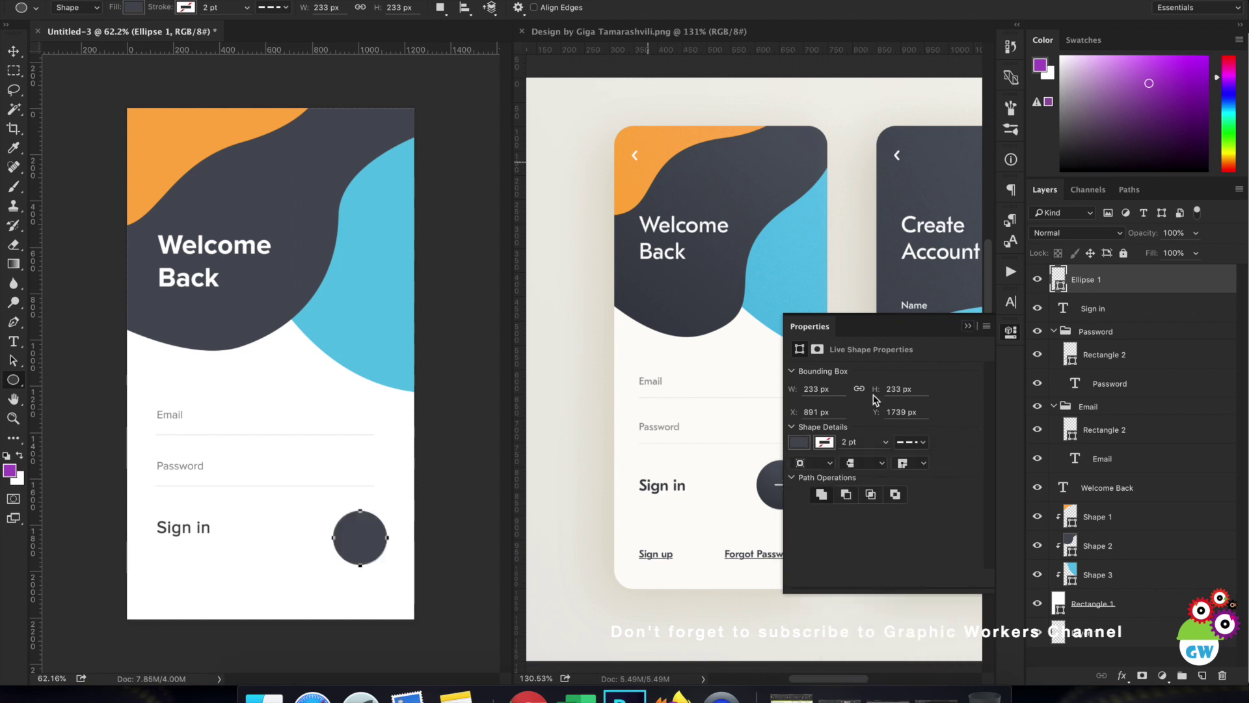
pyautogui.click(968, 325)
# Step: Scale the circle down slightly and align the Sign in text and the circle by their vertical centers
pyautogui.press('v')
pyautogui.press('super+t')
pyautogui.moveTo(387, 563); pyautogui.dragTo(381, 553)
pyautogui.press('Return')
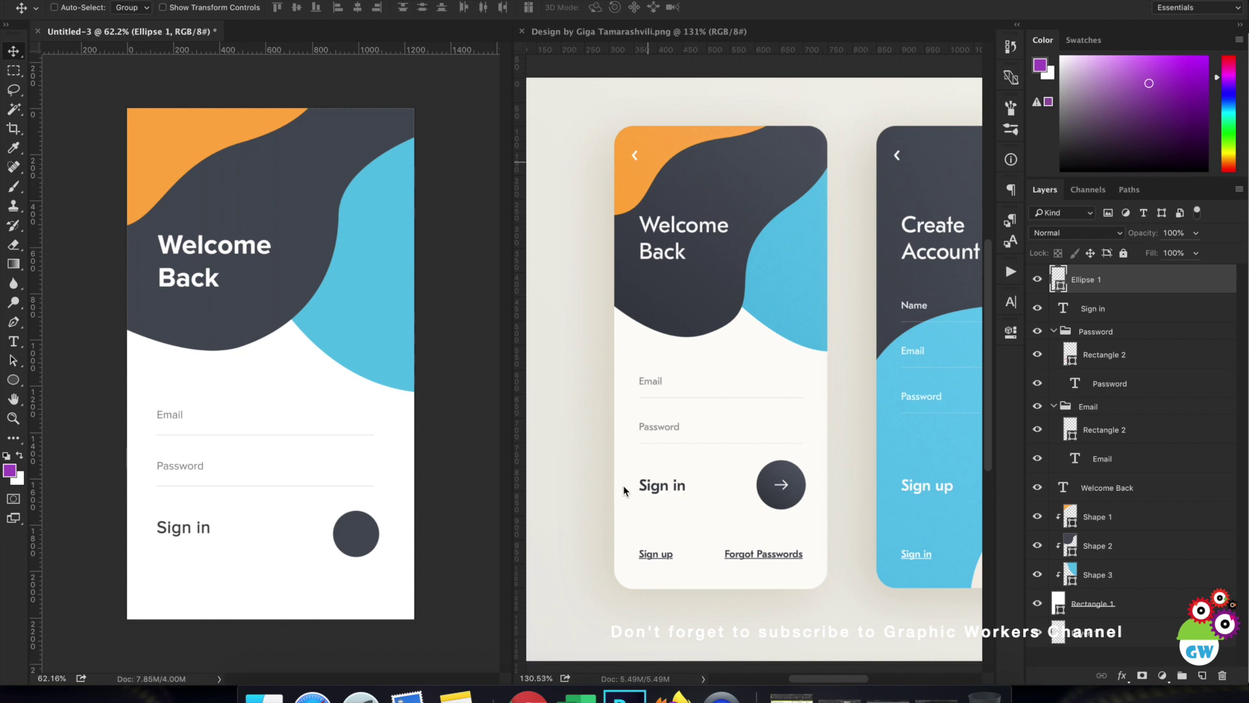
pyautogui.keyDown('shift'); pyautogui.keyDown('super'); pyautogui.click(180, 533); pyautogui.keyUp('super'); pyautogui.keyUp('shift')
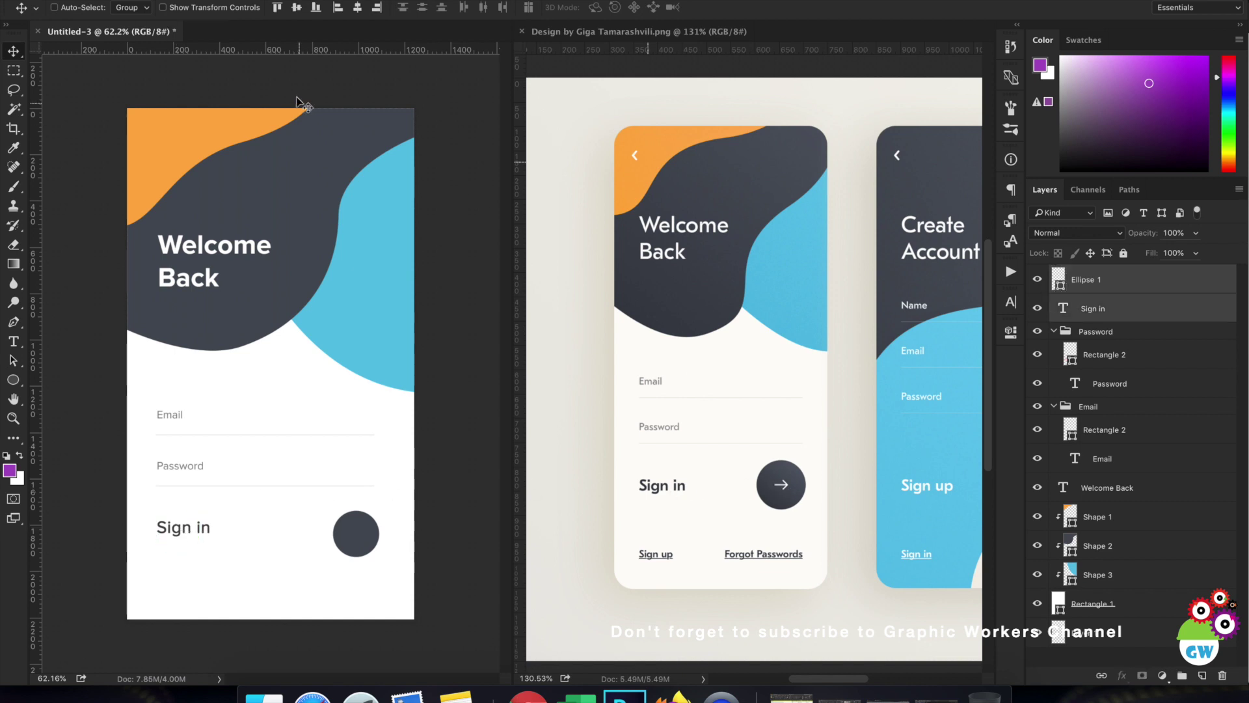
pyautogui.click(296, 9)
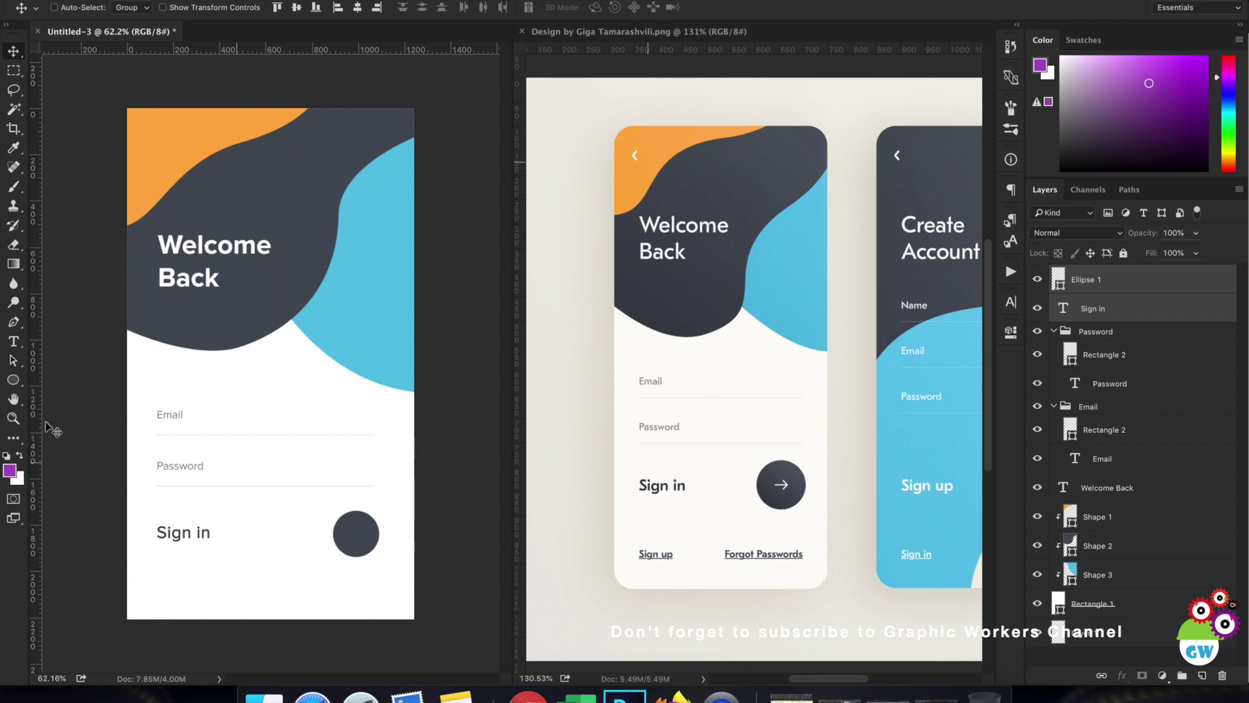
# Step: Draw a right-pointing arrow custom shape about 71 × 47 px on the dark circle
pyautogui.click(16, 380)
pyautogui.click(91, 449)
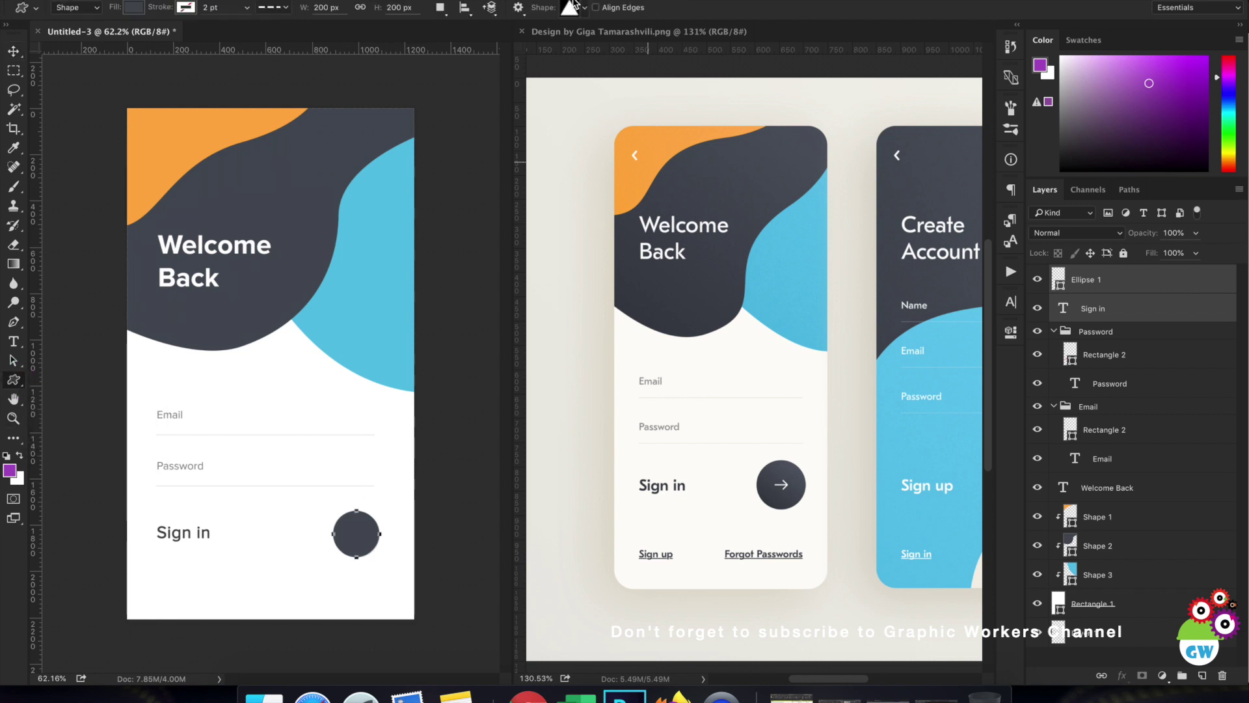
pyautogui.click(576, 7)
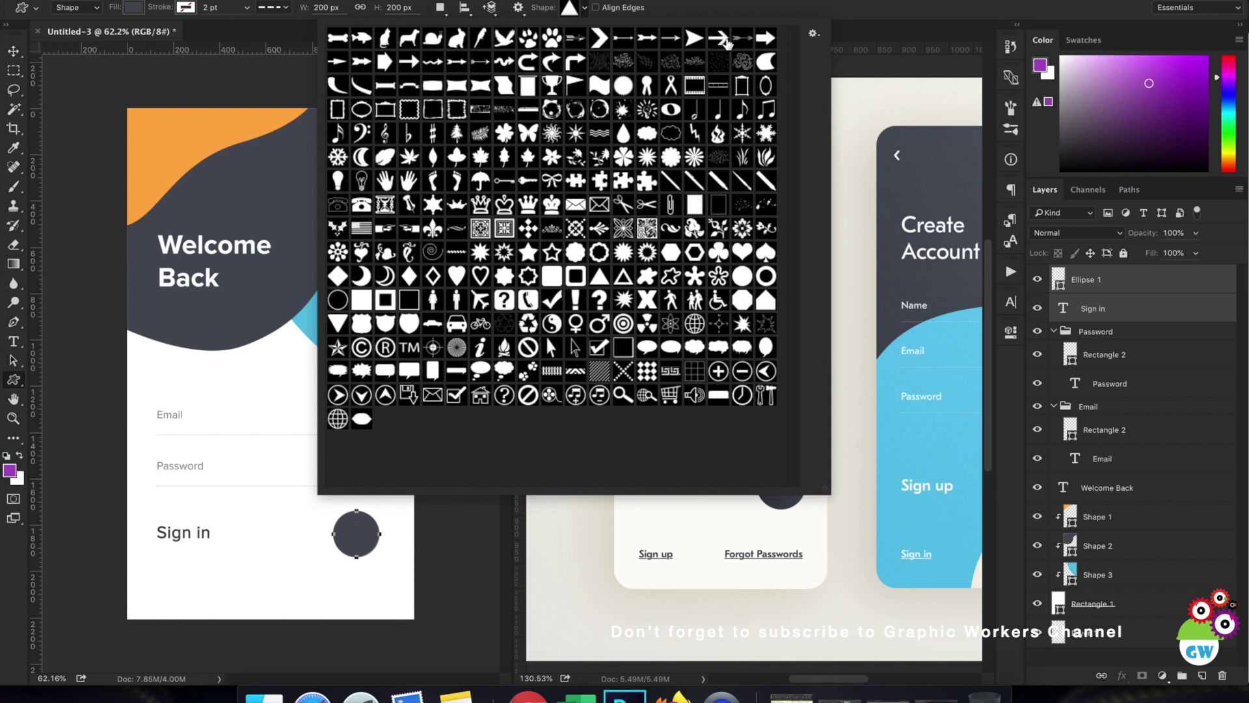
pyautogui.click(409, 62)
pyautogui.click(927, 9)
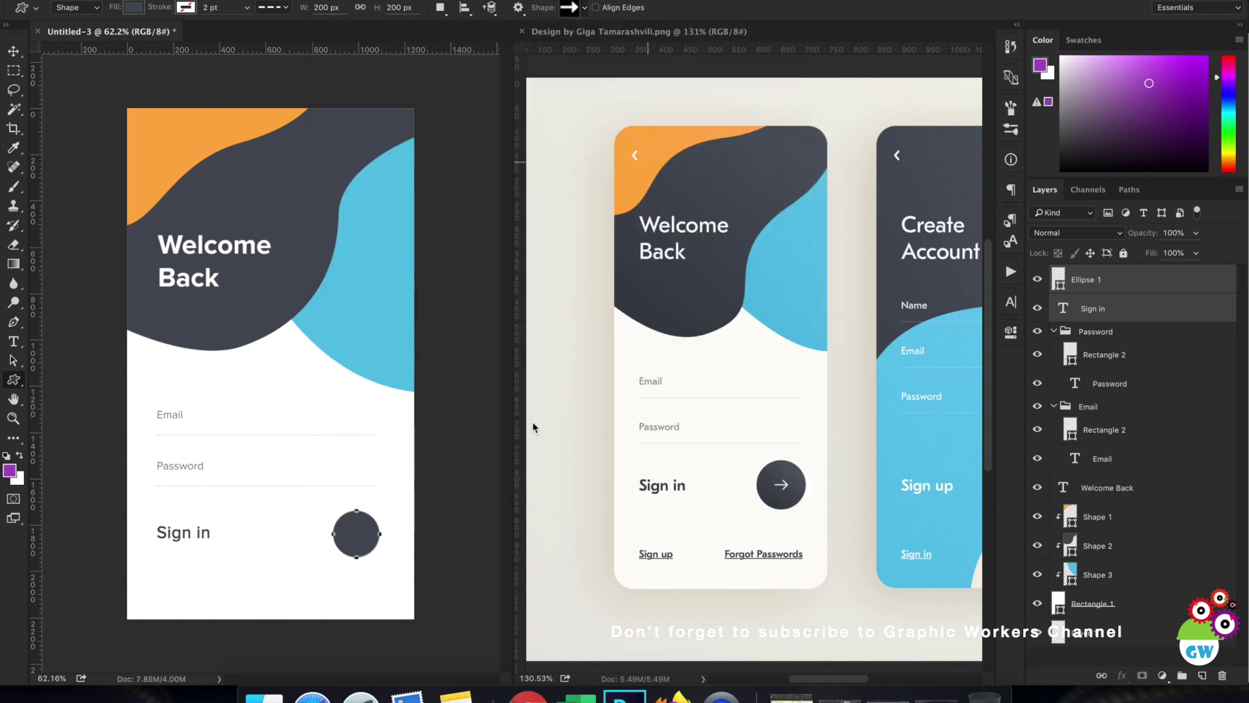
pyautogui.click(1142, 313)
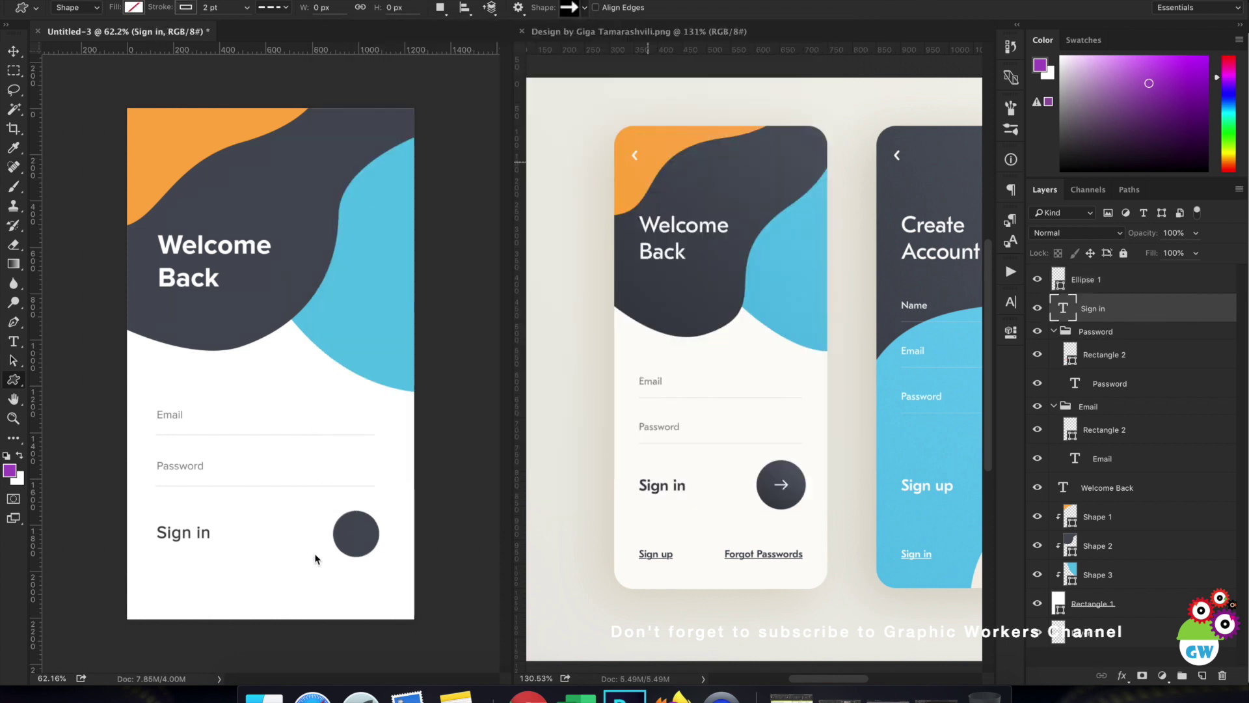
pyautogui.moveTo(359, 525)
pyautogui.mouseDown()
pyautogui.moveTo(385, 540)
pyautogui.moveTo(366, 540)
pyautogui.mouseUp()
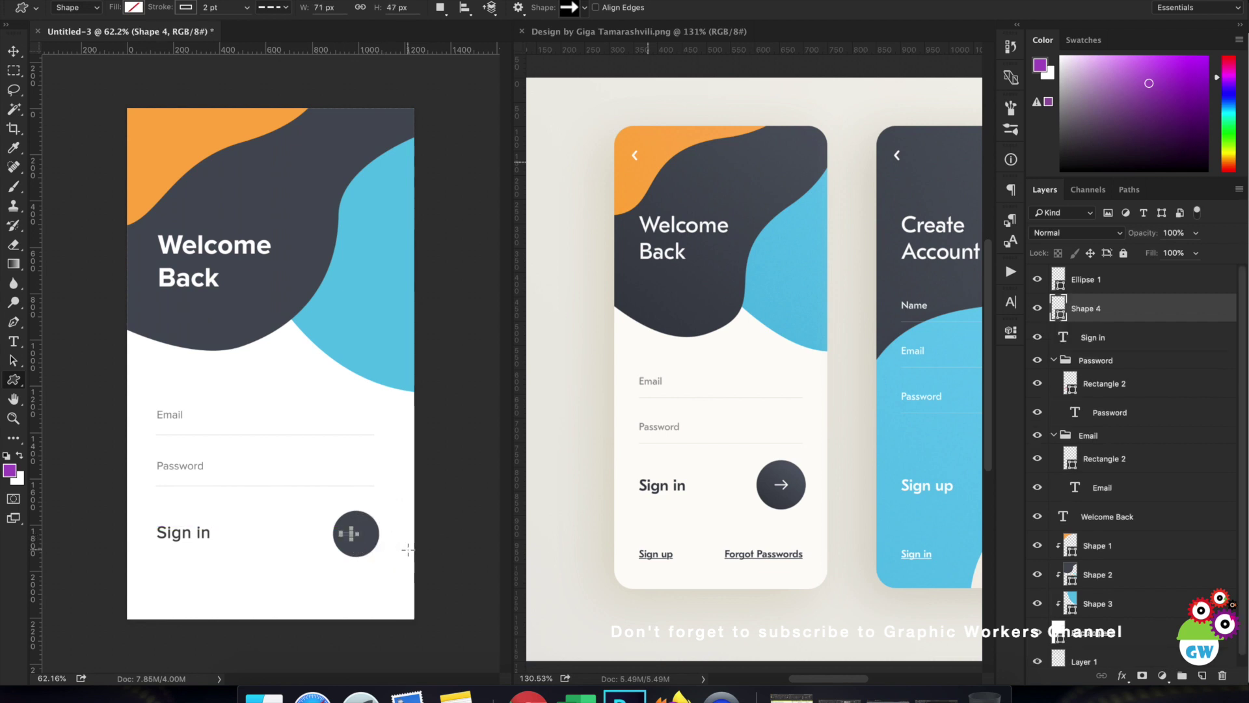
# Step: Fill the arrow shape with white
pyautogui.click(134, 7)
pyautogui.click(123, 36)
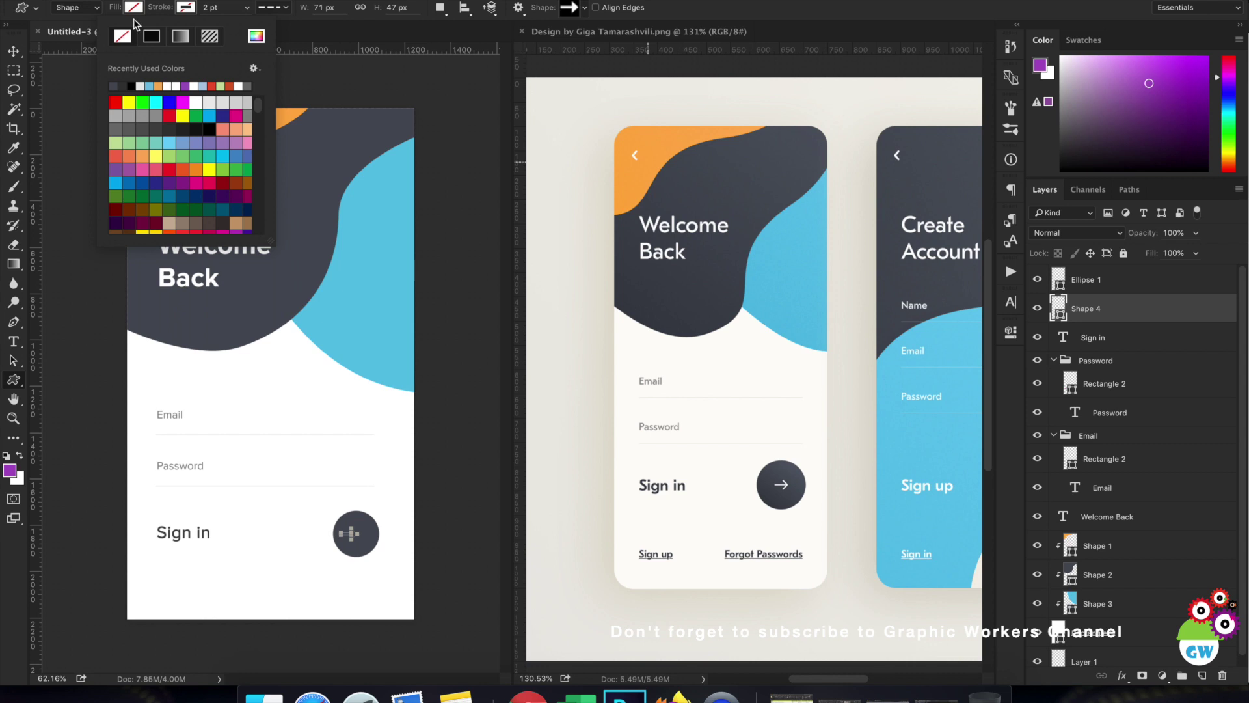
pyautogui.click(142, 87)
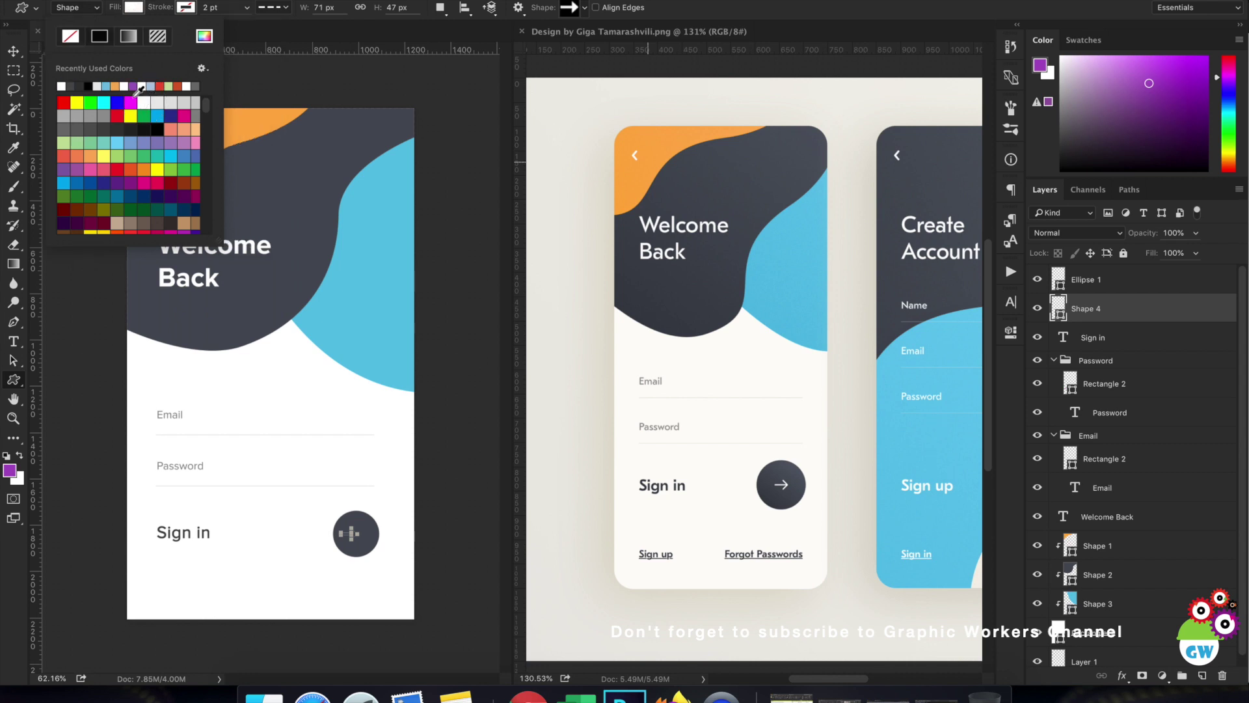
# Step: Move the arrow layer above the circle layer and shift the arrow to the circle's center
pyautogui.click(14, 53)
pyautogui.moveTo(1145, 309); pyautogui.dragTo(1158, 276)
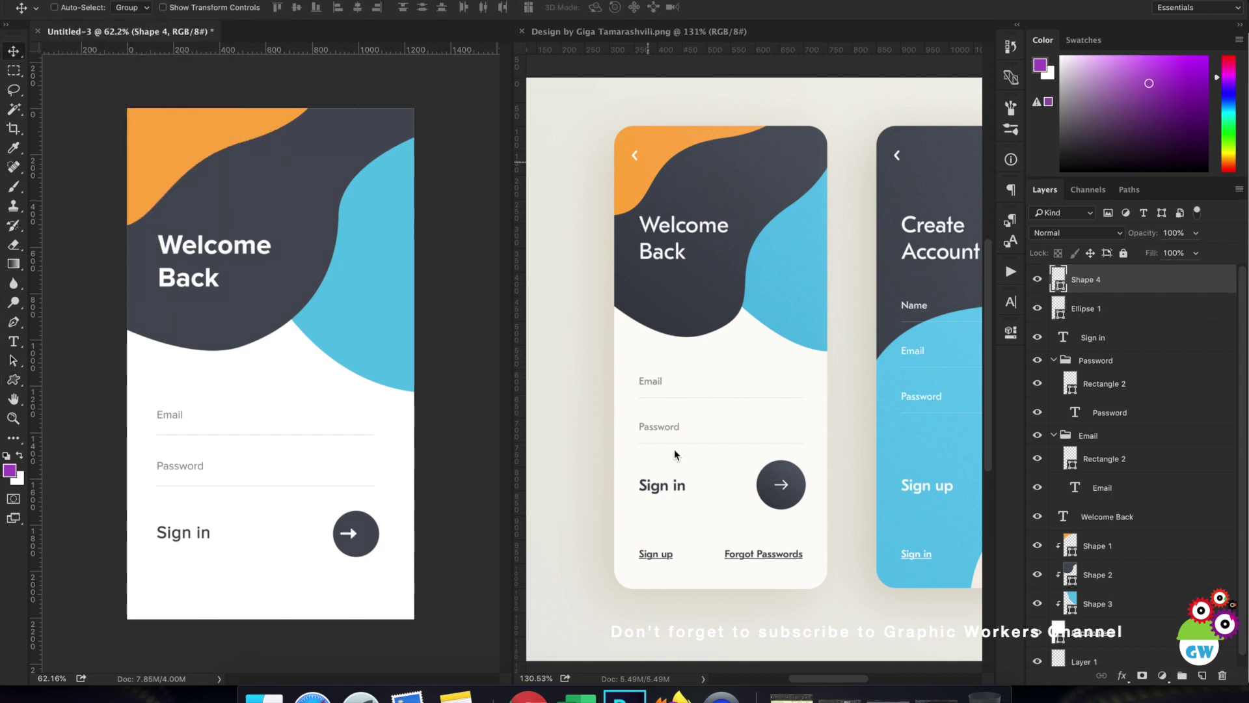
pyautogui.moveTo(415, 529); pyautogui.dragTo(426, 524)
# Step: Duplicate the Sign in text below the original, on the top layer, and set the copy's font size to 48 px
pyautogui.keyDown('ctrl'); pyautogui.click(182, 532); pyautogui.keyUp('ctrl')
pyautogui.moveTo(1108, 341); pyautogui.dragTo(1112, 282)
pyautogui.moveTo(410, 405); pyautogui.dragTo(407, 454)
pyautogui.press('t')
pyautogui.click(332, 12)
pyautogui.write('48')
pyautogui.press('Return')
# Step: Change the copied small text to "Sign up"
pyautogui.click(177, 591)
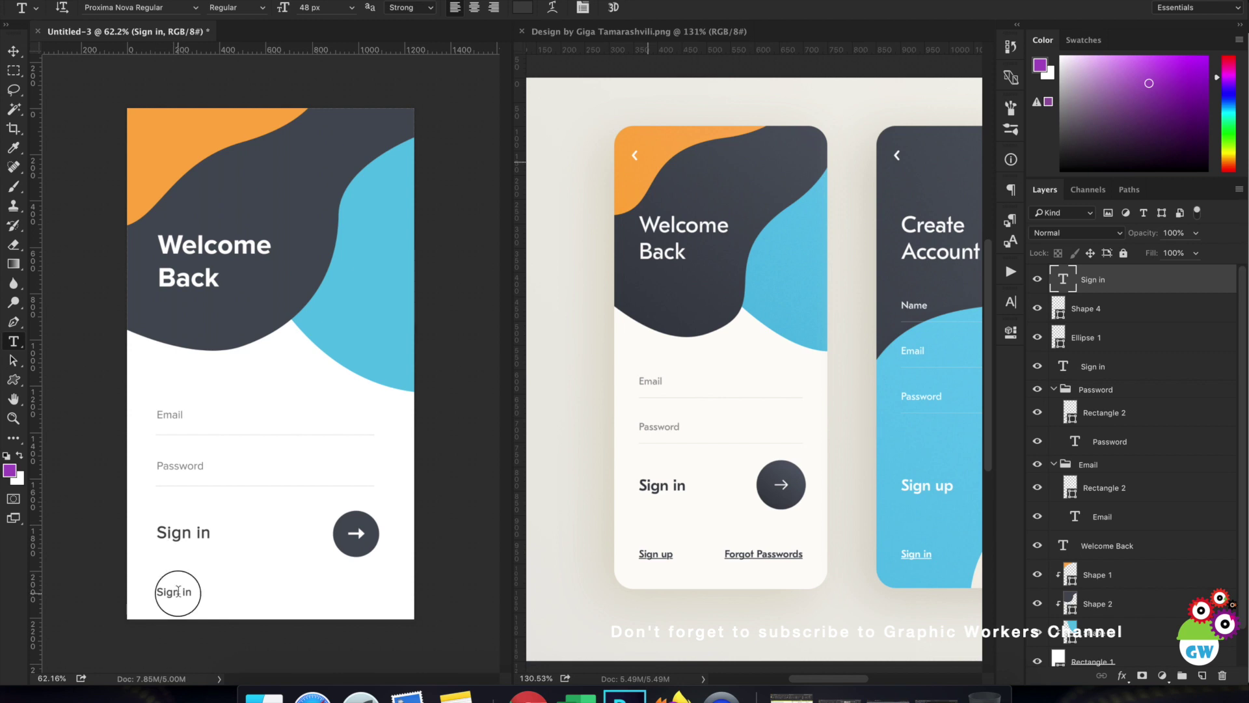
pyautogui.hotkey('ctrl', 'a')
pyautogui.press('Right')
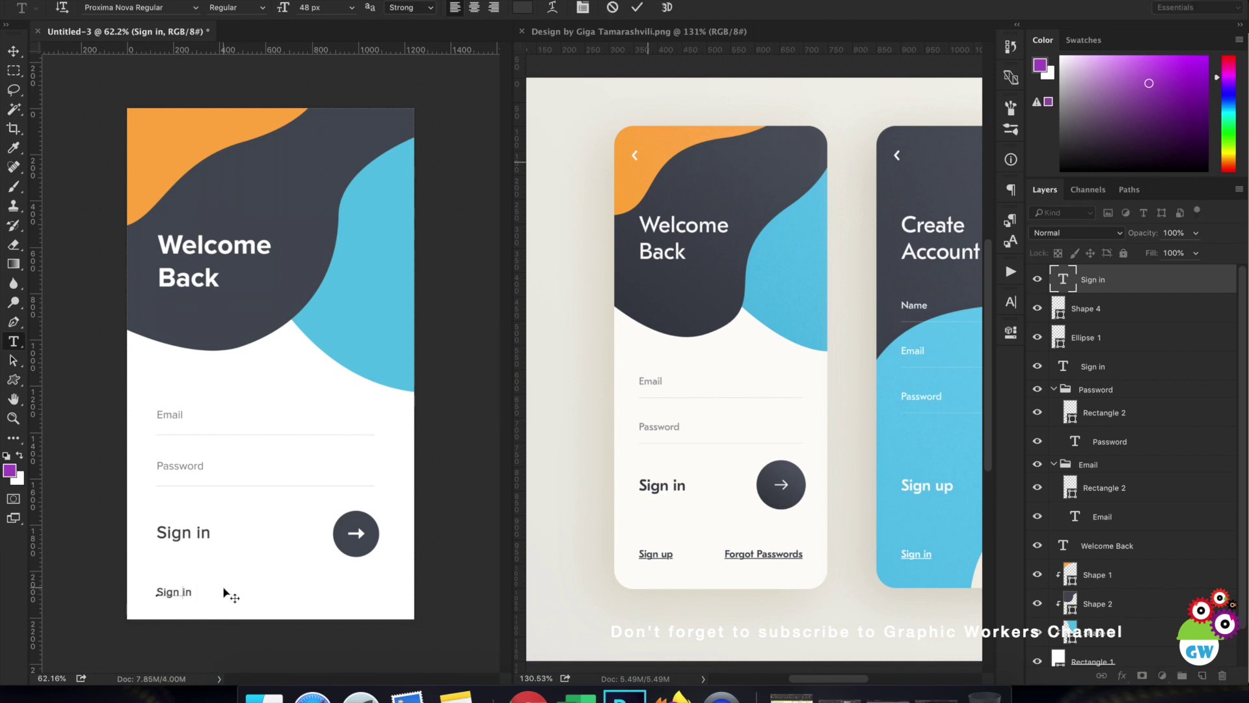
# Step: Apply underline formatting to the whole Sign up text
pyautogui.hotkey('ctrl', 'a')
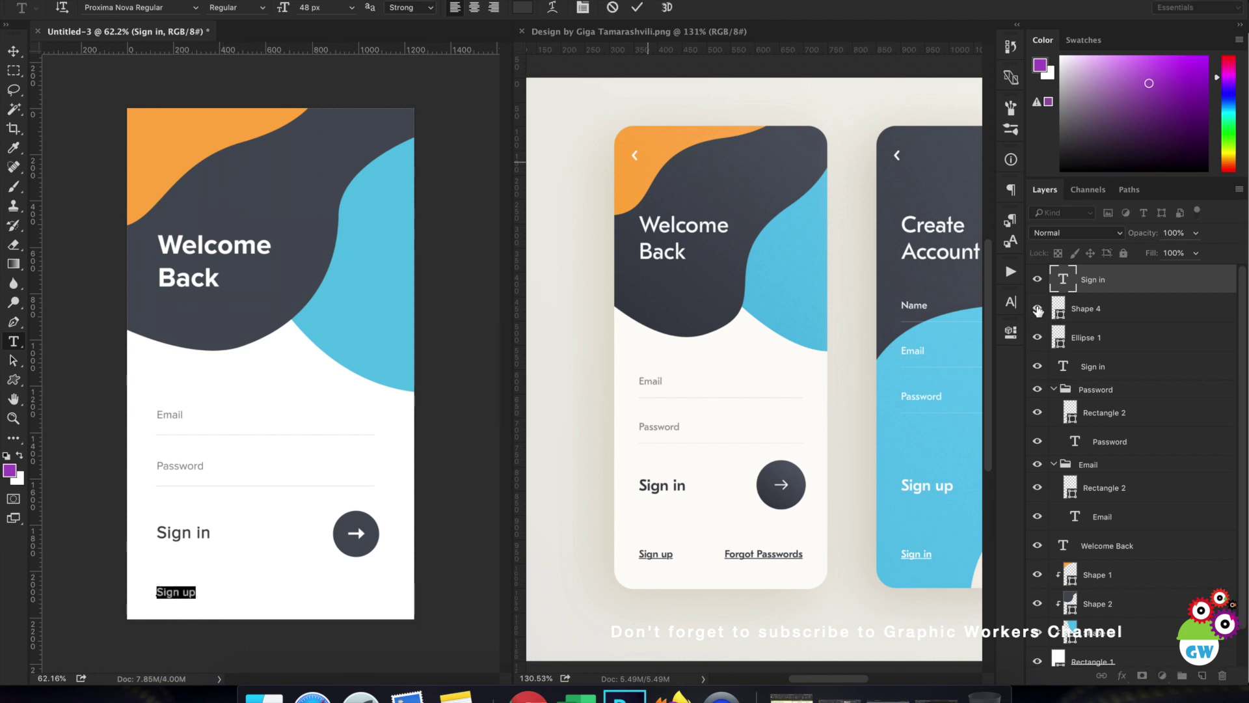
pyautogui.click(1011, 301)
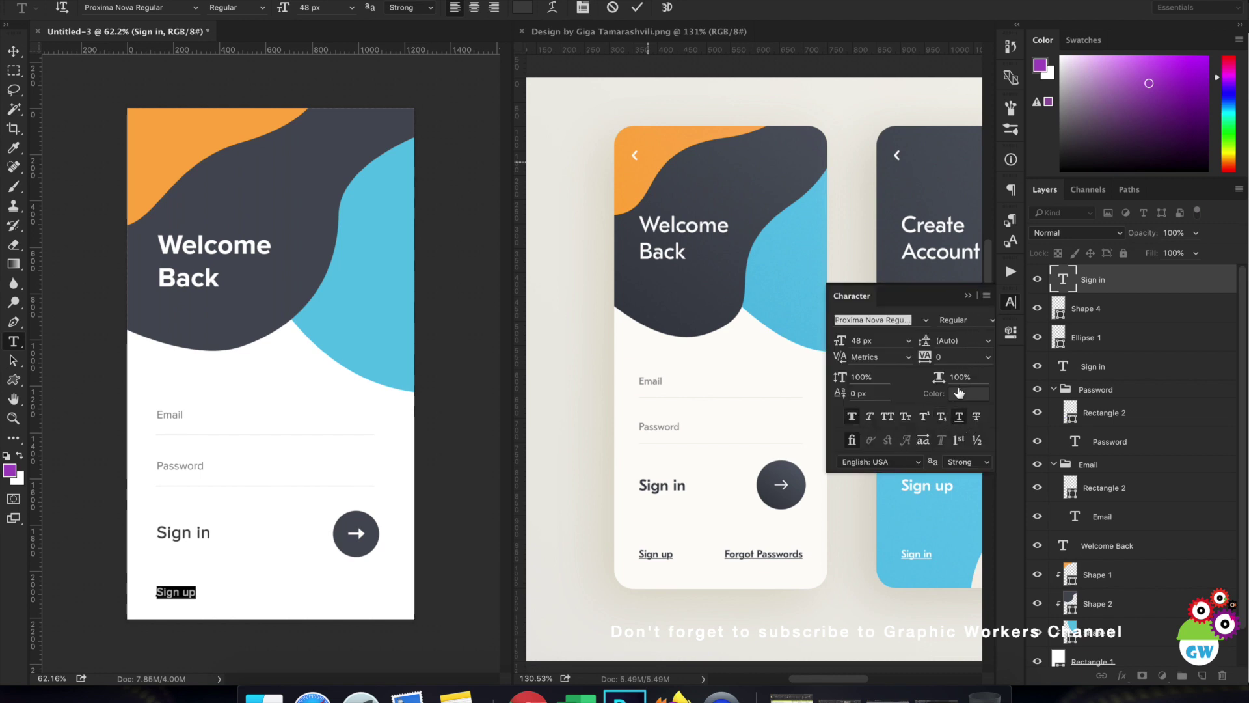
pyautogui.click(967, 295)
pyautogui.hotkey('ctrl', 'Return')
pyautogui.press('v')
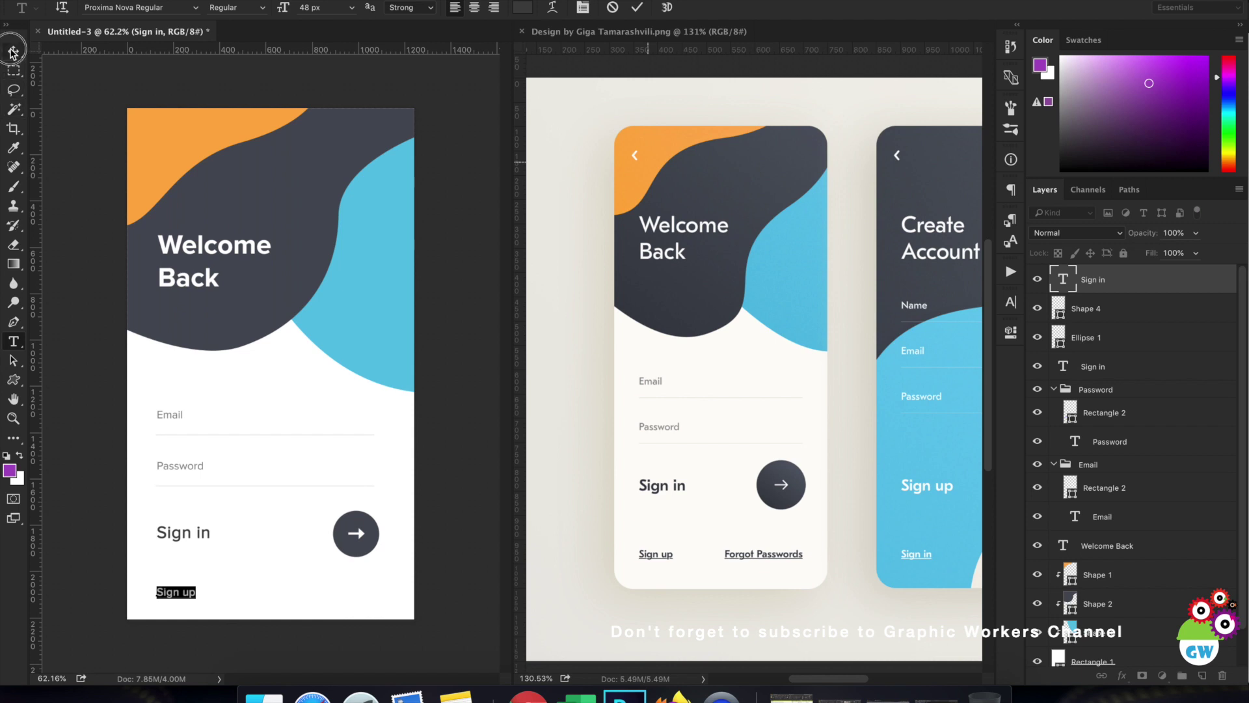
# Step: Inspect the underlined Sign up text up close and remove its underline formatting
pyautogui.scroll(5, 170, 605)
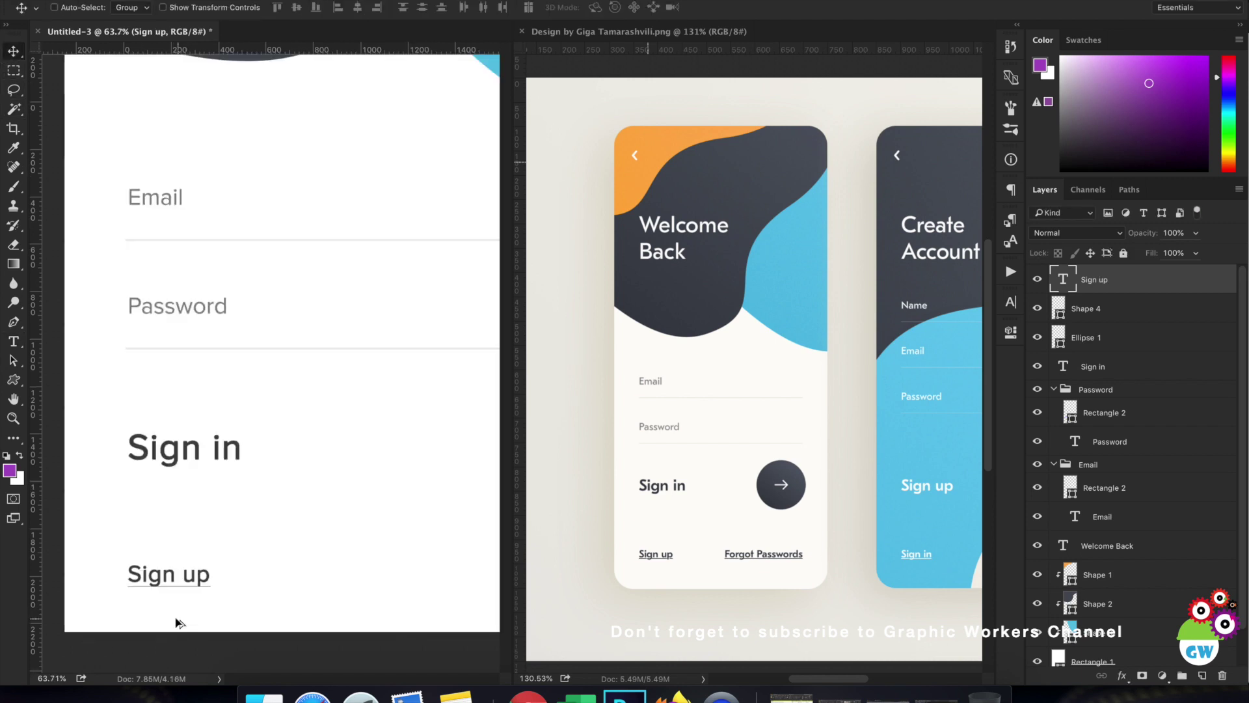
pyautogui.scroll(4, 156, 602)
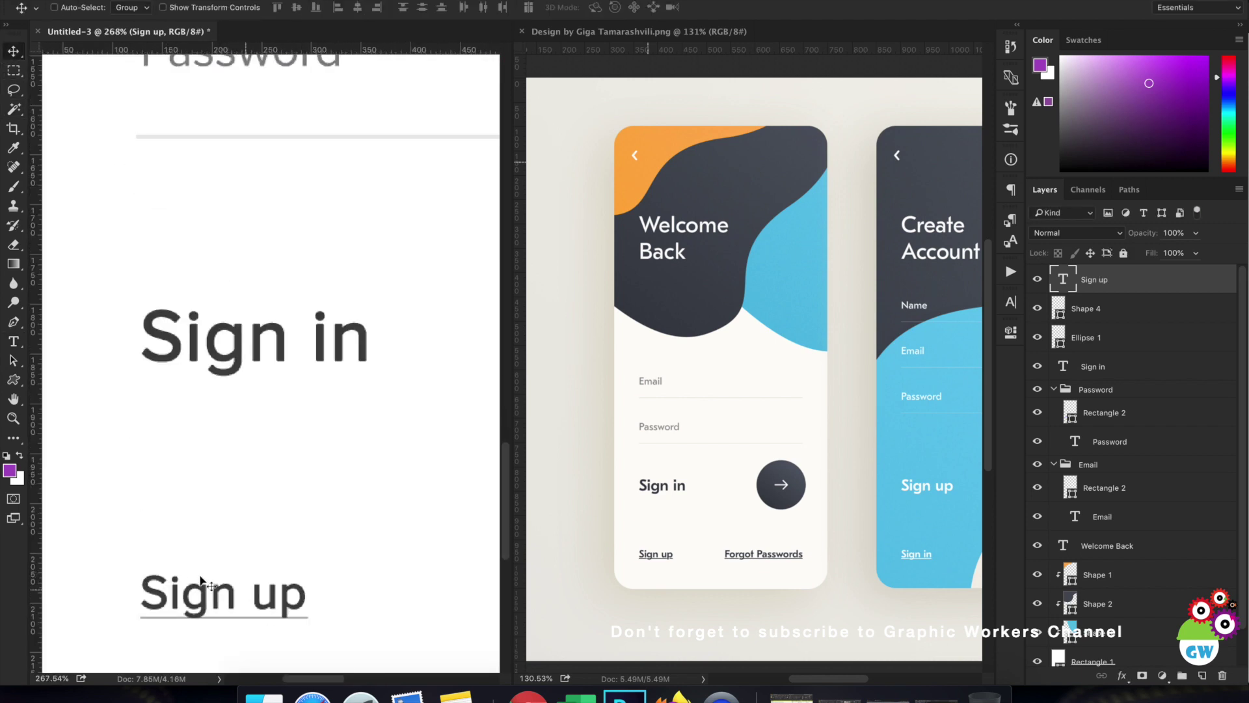
pyautogui.scroll(-3, 254, 566)
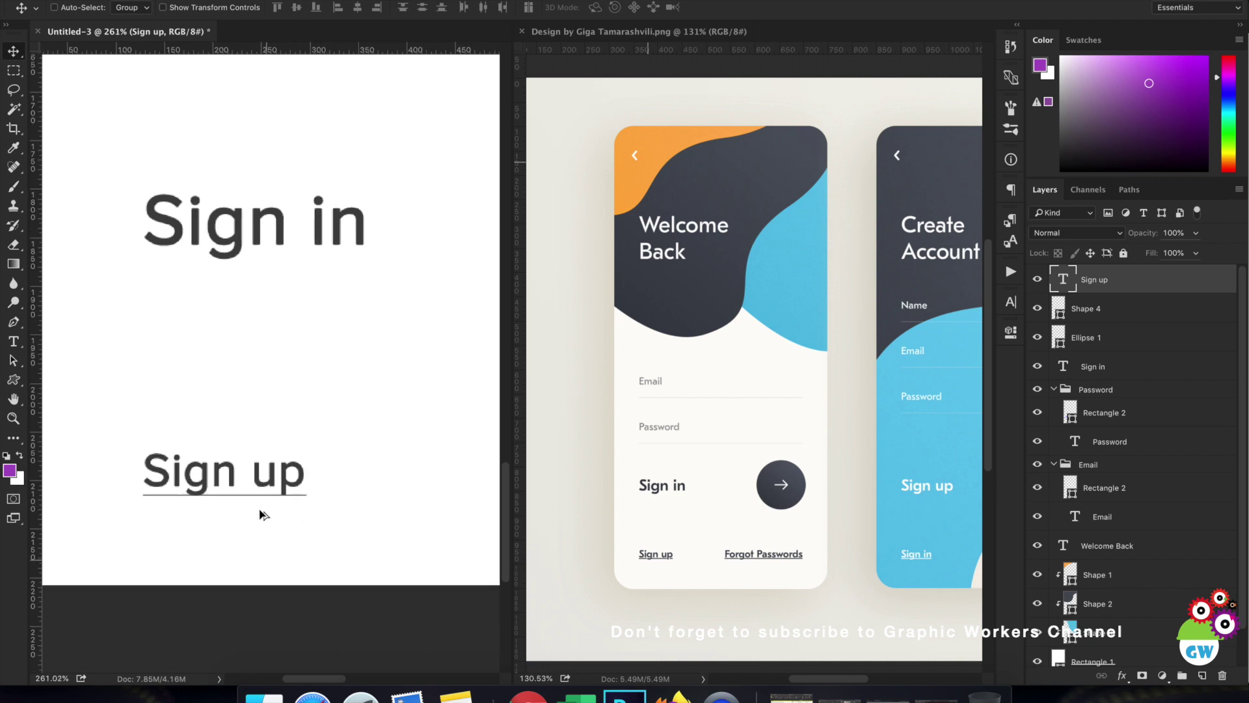
pyautogui.scroll(-1, 259, 510)
pyautogui.click(1010, 302)
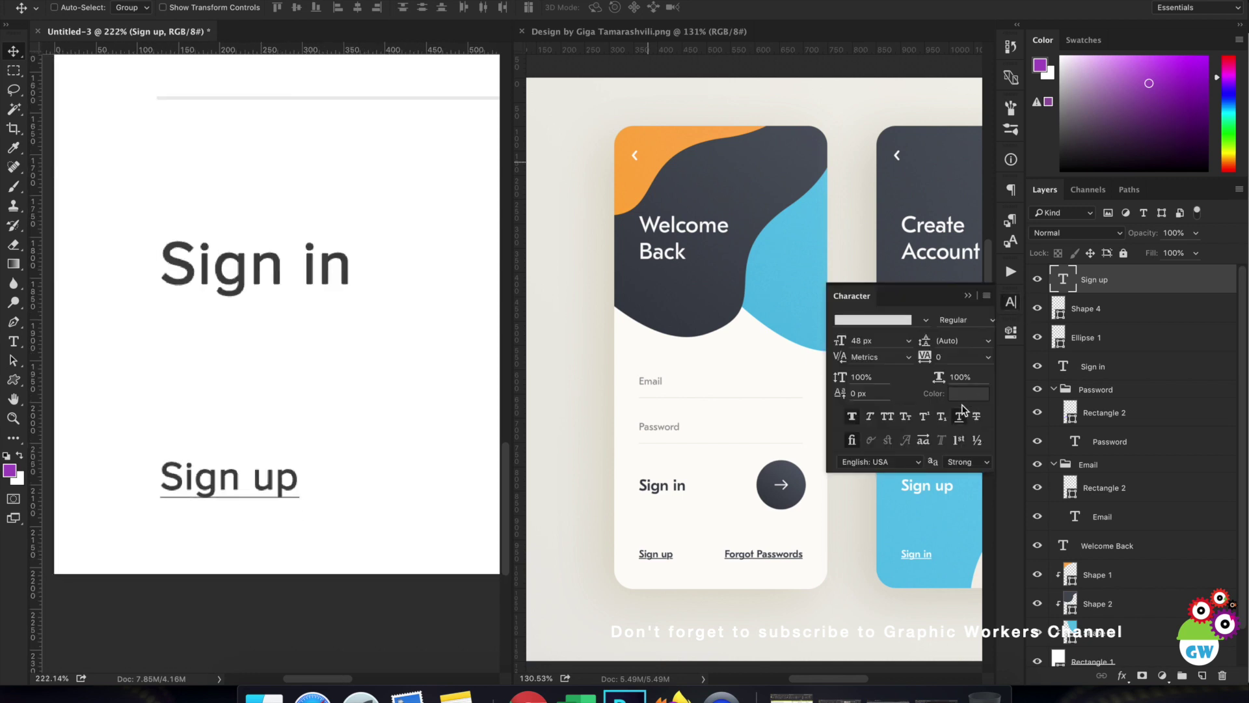
pyautogui.press('super+shift+u')
pyautogui.click(968, 295)
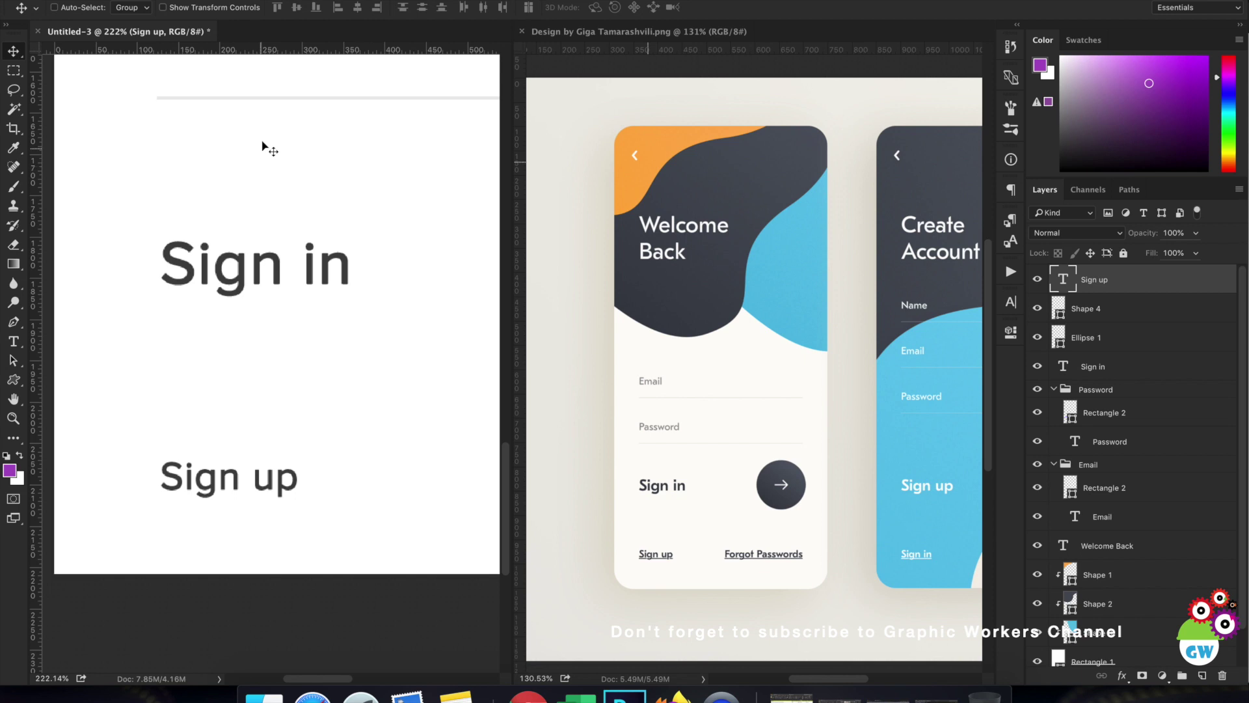
# Step: Draw a thin rectangle about 169 × 3 px beneath the Sign up text, with dark slate fill and no stroke
pyautogui.moveTo(13, 380); pyautogui.dragTo(65, 382)
pyautogui.moveTo(162, 510); pyautogui.dragTo(300, 514)
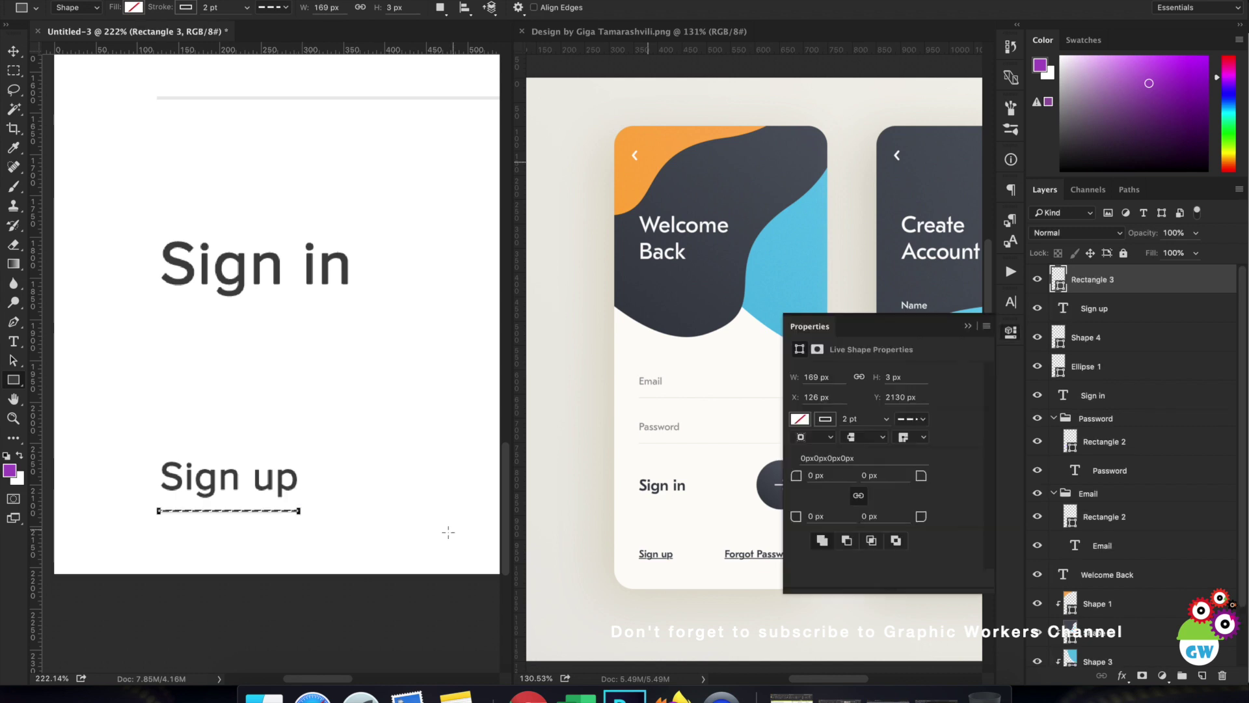
pyautogui.click(801, 419)
pyautogui.click(825, 419)
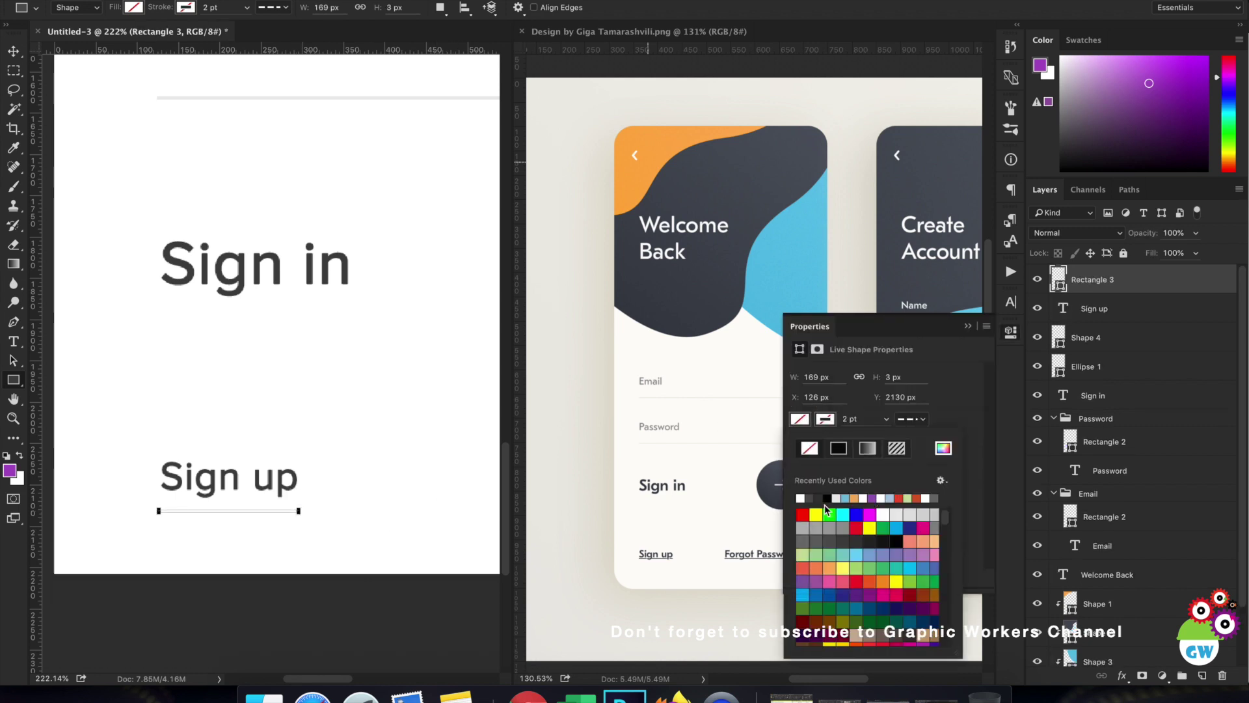
pyautogui.click(813, 498)
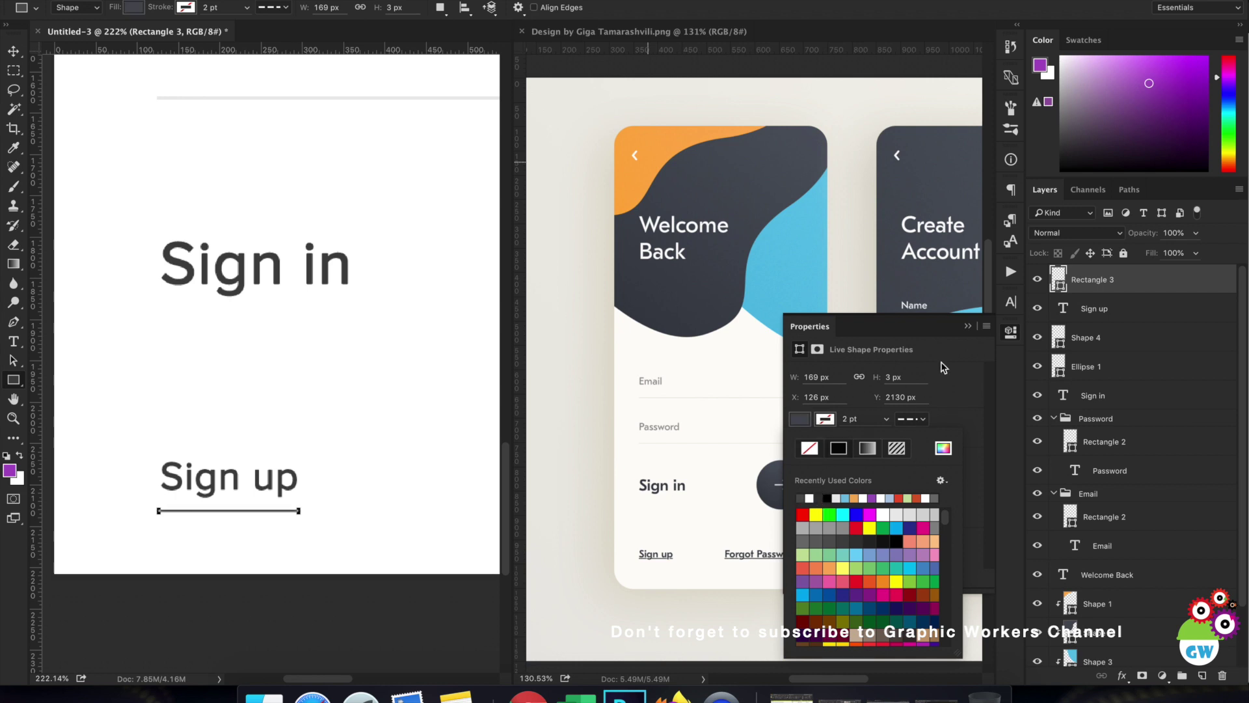
pyautogui.click(968, 326)
pyautogui.click(15, 52)
# Step: Move the thin line slightly up, closer to the Sign up text
pyautogui.scroll(-5, 164, 363)
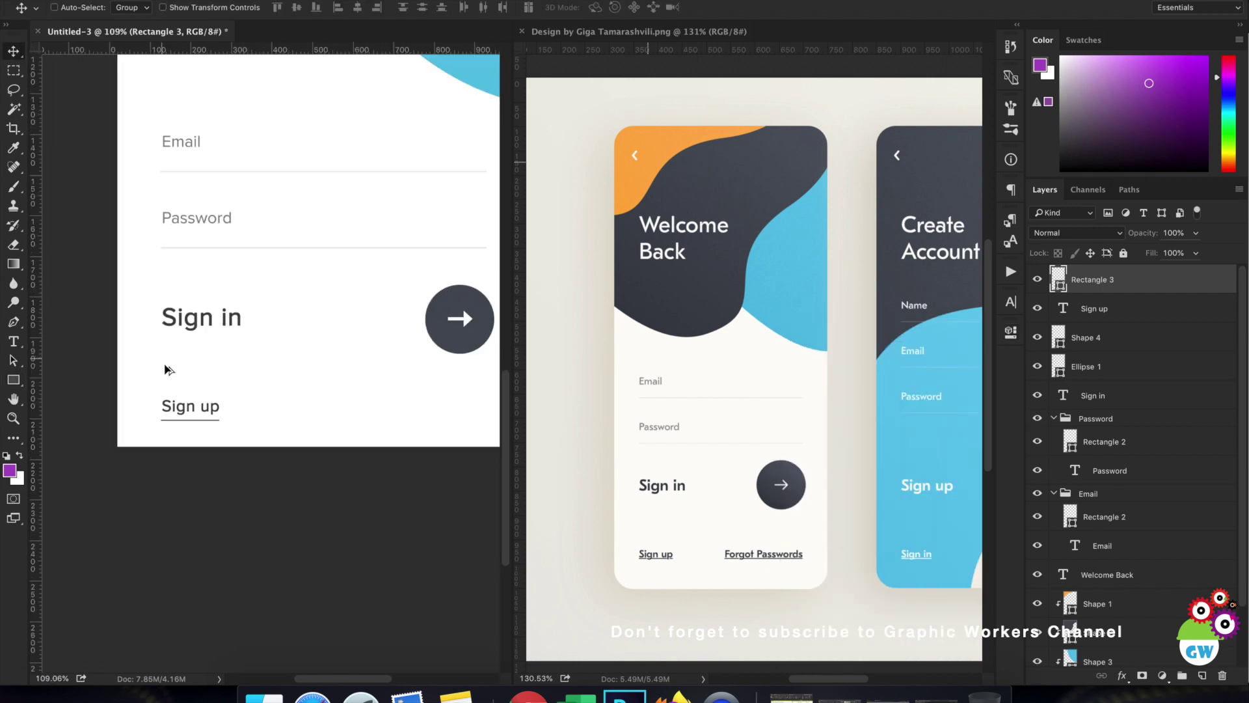
pyautogui.scroll(-2, 164, 370)
pyautogui.moveTo(243, 410); pyautogui.dragTo(246, 404)
pyautogui.press('super+0')
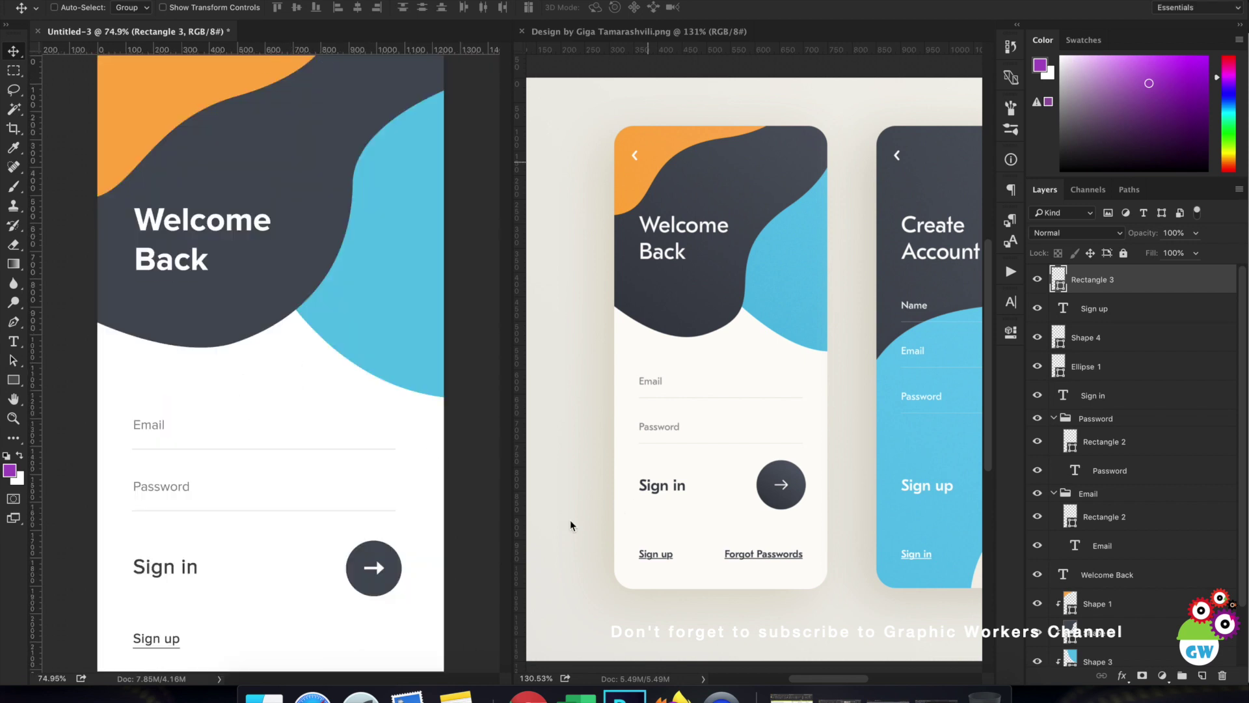
# Step: Duplicate the Sign up text together with its line across to the right, beneath the arrow circle
pyautogui.keyDown('shift'); pyautogui.click(1119, 311); pyautogui.keyUp('shift')
pyautogui.moveTo(407, 432); pyautogui.dragTo(382, 443)
pyautogui.scroll(-2, 388, 443)
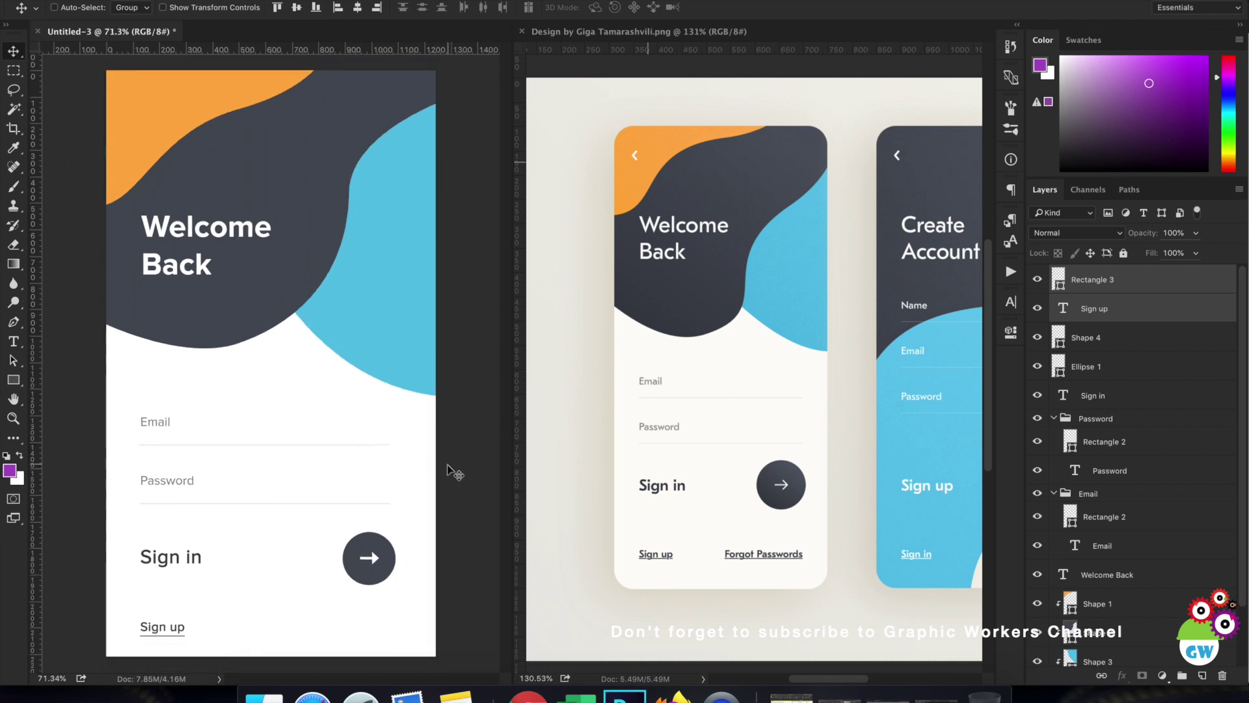
pyautogui.moveTo(251, 566); pyautogui.dragTo(454, 564)
# Step: Change the copied text to "Forgot Password" and move it left so its end lines up with the circle's right edge
pyautogui.press('t')
pyautogui.click(371, 620)
pyautogui.hotkey('ctrl', 'a')
pyautogui.write('For')
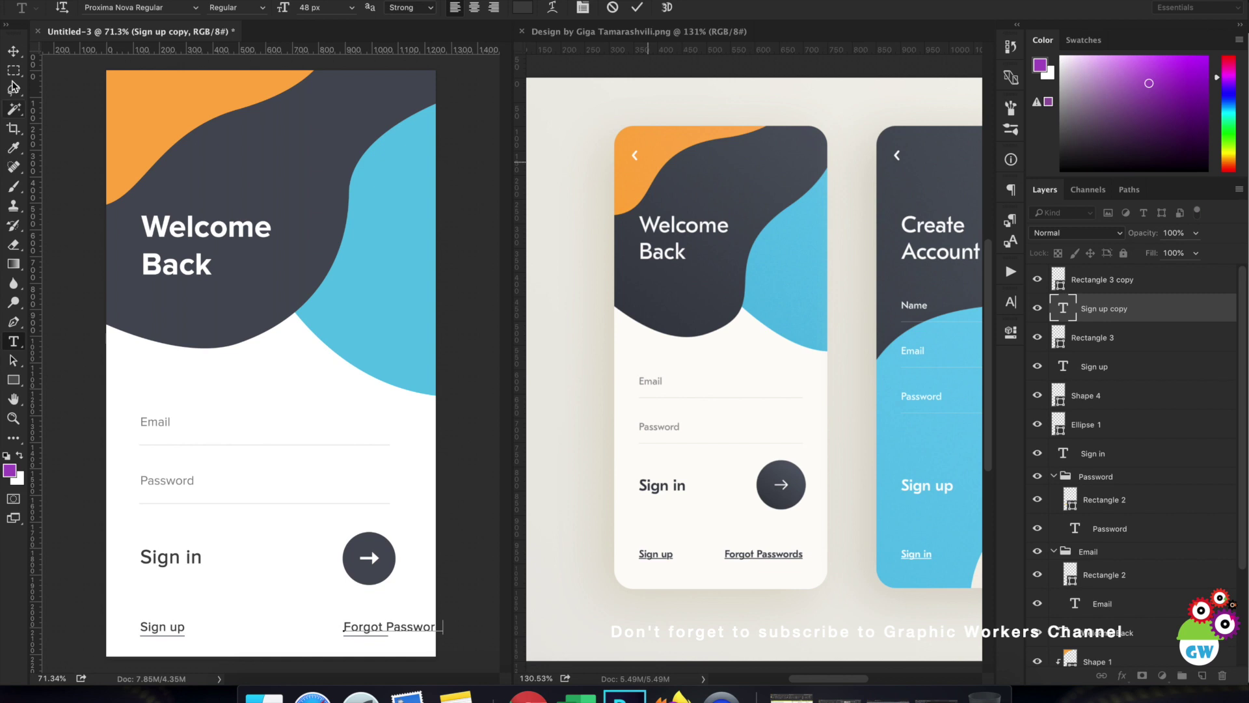
pyautogui.click(13, 51)
pyautogui.moveTo(293, 354); pyautogui.dragTo(254, 331)
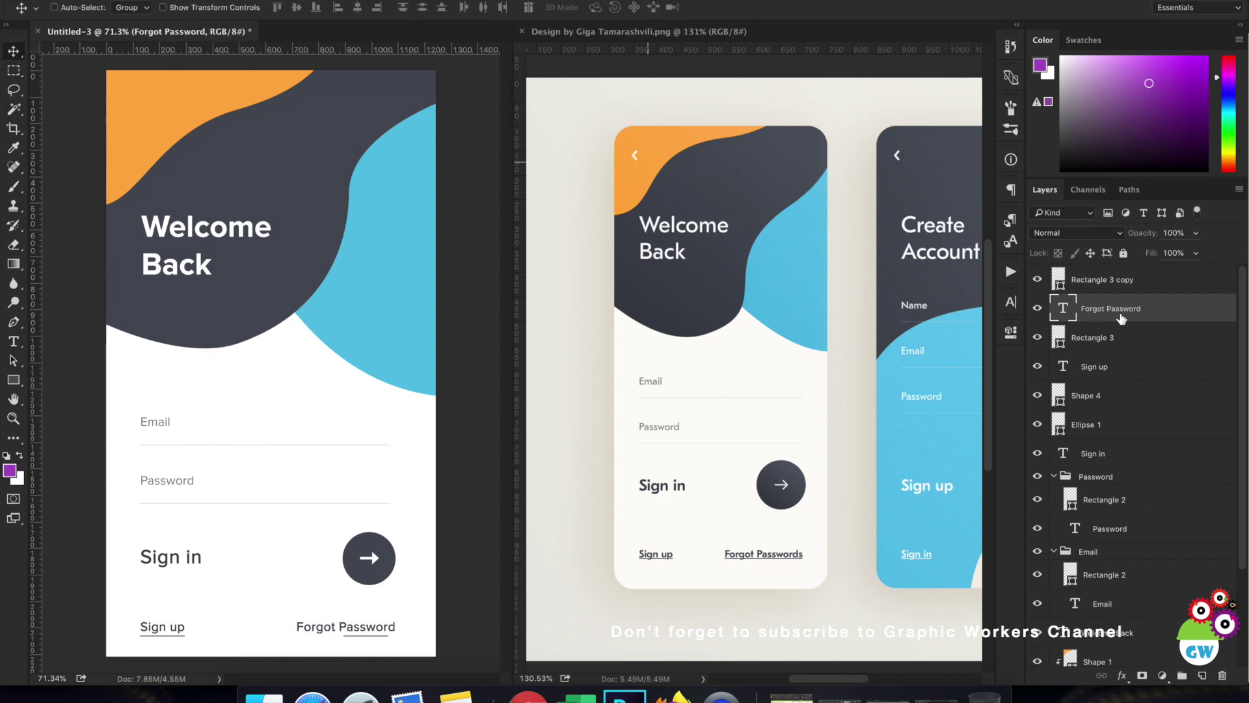
# Step: Stretch the copied underline beneath Forgot Password so it spans the full width of the text
pyautogui.click(1106, 279)
pyautogui.moveTo(428, 587); pyautogui.dragTo(438, 585)
pyautogui.press('super')
pyautogui.hotkey('ctrl', 't')
pyautogui.scroll(10, 355, 641)
pyautogui.moveTo(355, 643); pyautogui.dragTo(169, 460)
pyautogui.press('Return')
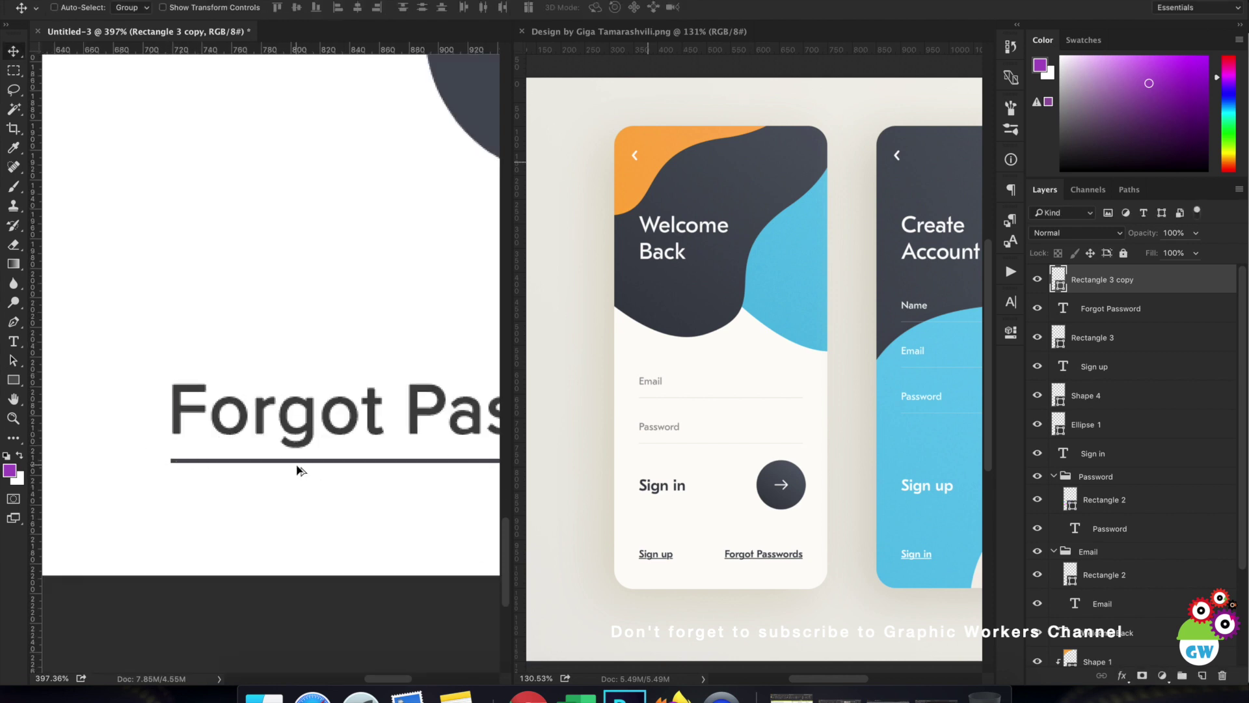
pyautogui.scroll(-5, 299, 469)
pyautogui.scroll(-4, 298, 469)
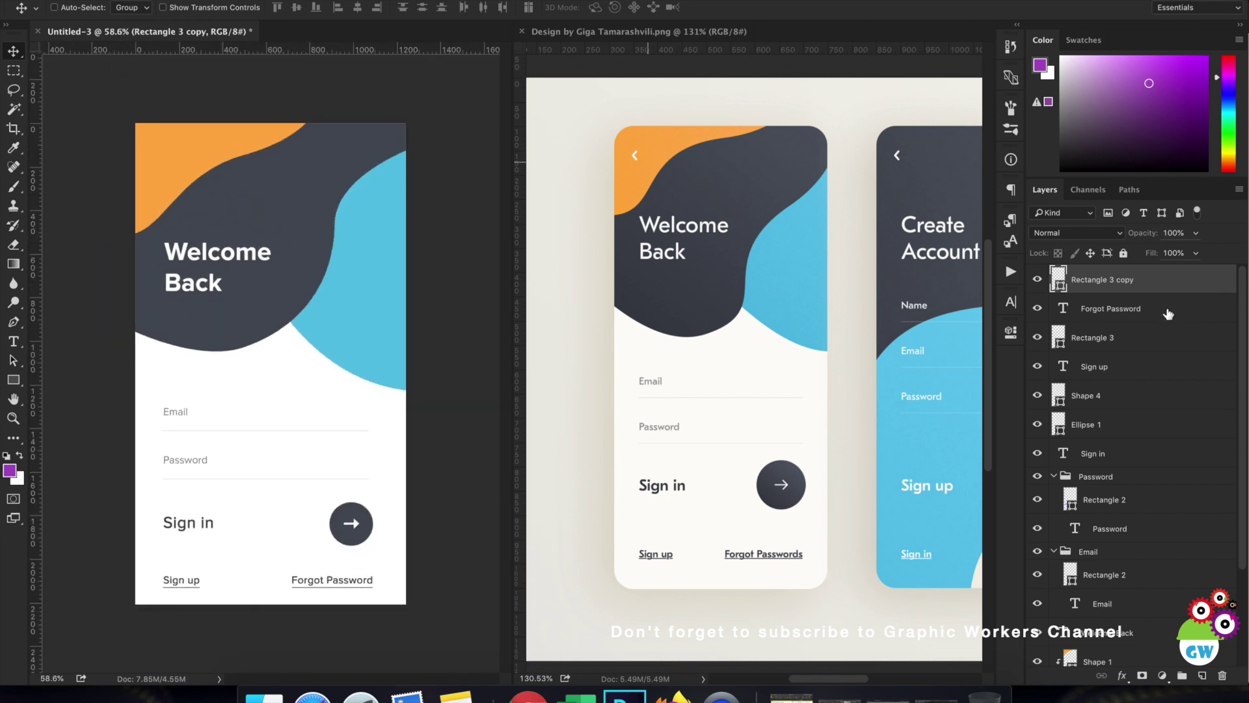
# Step: Group the Sign in text, the arrow button and both underlined links, and toggle the group's visibility to check its contents
pyautogui.keyDown('shift'); pyautogui.click(1133, 454); pyautogui.keyUp('shift')
pyautogui.hotkey('ctrl', 'g')
pyautogui.click(1038, 274)
pyautogui.click(1038, 274)
pyautogui.click(1038, 276)
pyautogui.click(1039, 276)
pyautogui.click(1038, 279)
pyautogui.click(1039, 278)
# Step: Move the Email and Password field groups slightly up, and move the group with Sign in and the links up a little
pyautogui.click(1056, 293)
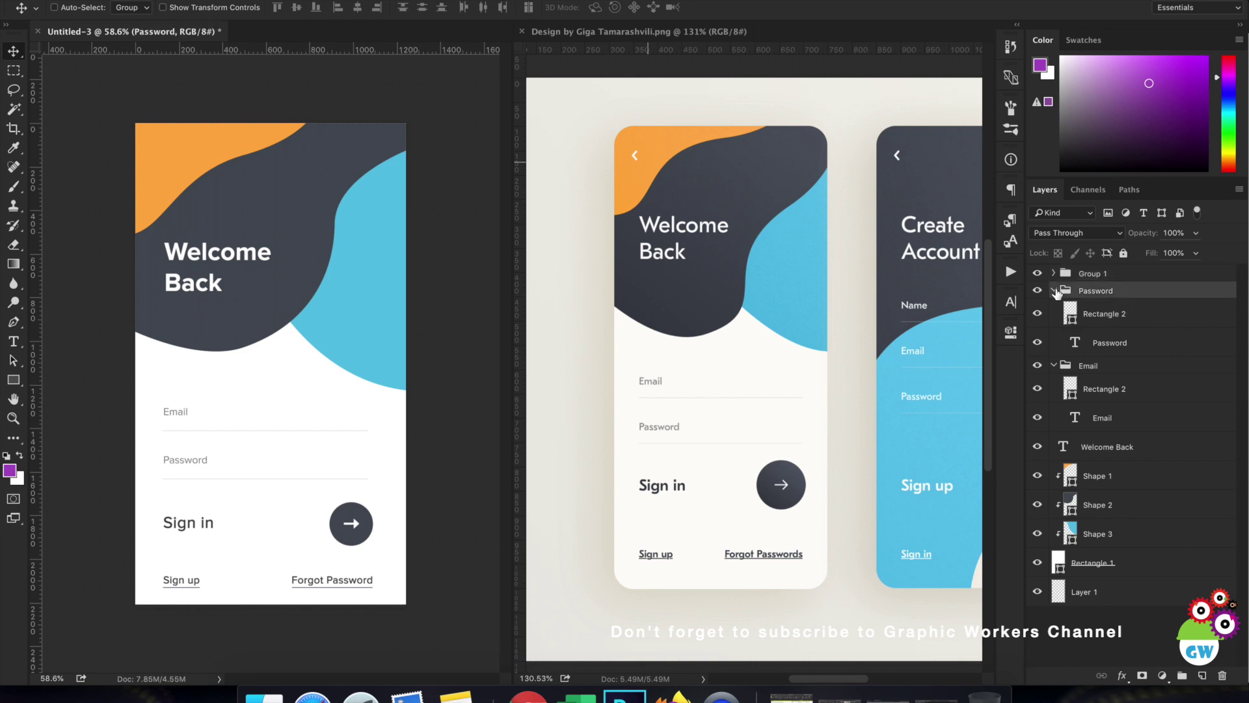
pyautogui.click(1054, 290)
pyautogui.click(1054, 307)
pyautogui.keyDown('shift'); pyautogui.click(1097, 308); pyautogui.keyUp('shift')
pyautogui.click(521, 420)
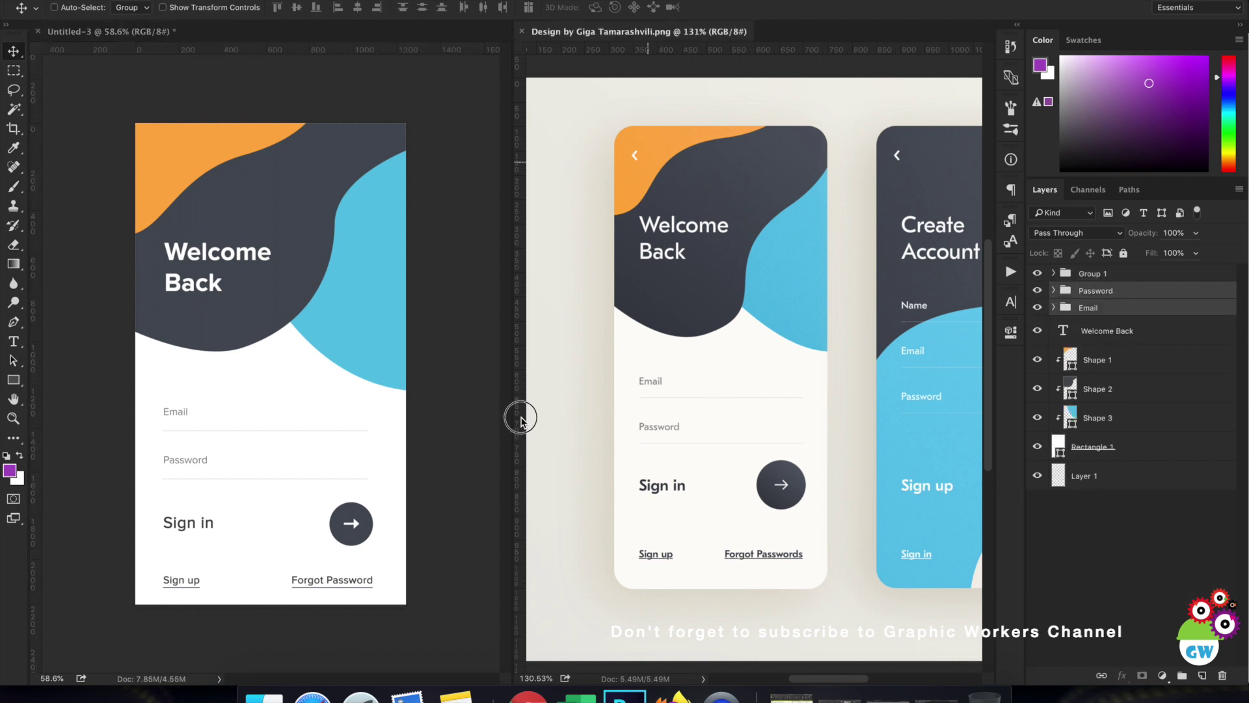
pyautogui.click(420, 437)
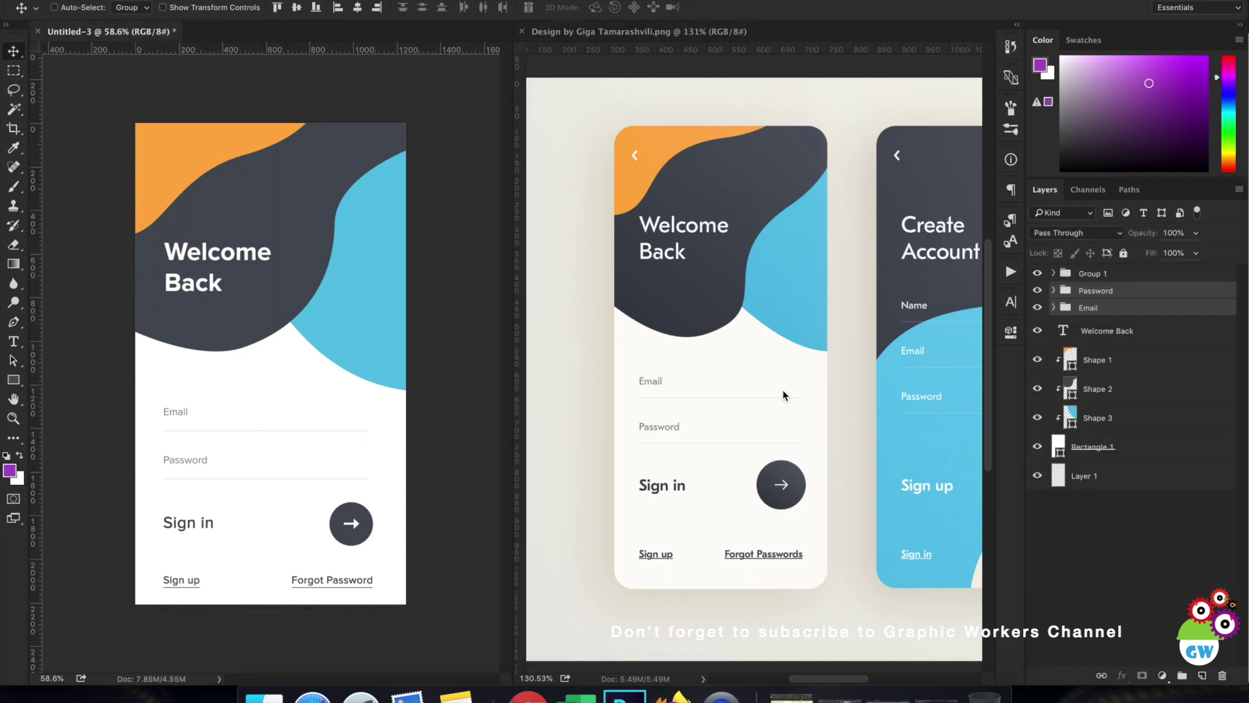
pyautogui.moveTo(491, 410); pyautogui.dragTo(491, 400)
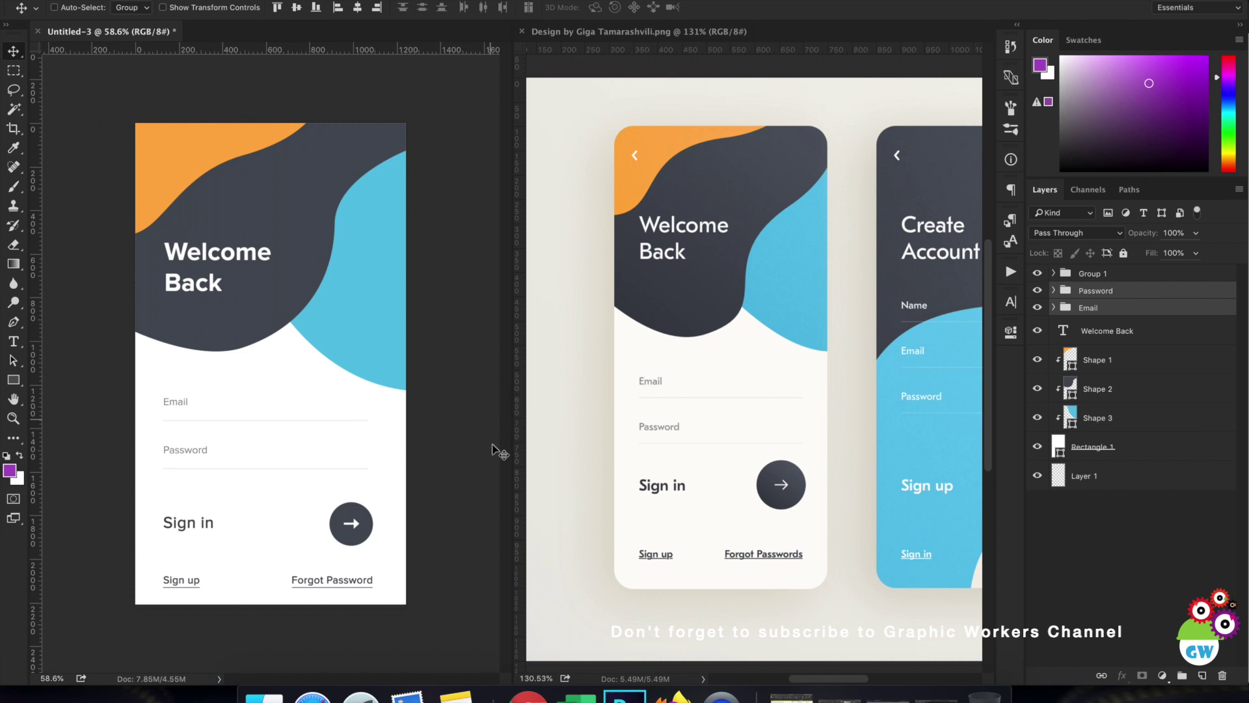
pyautogui.click(1054, 276)
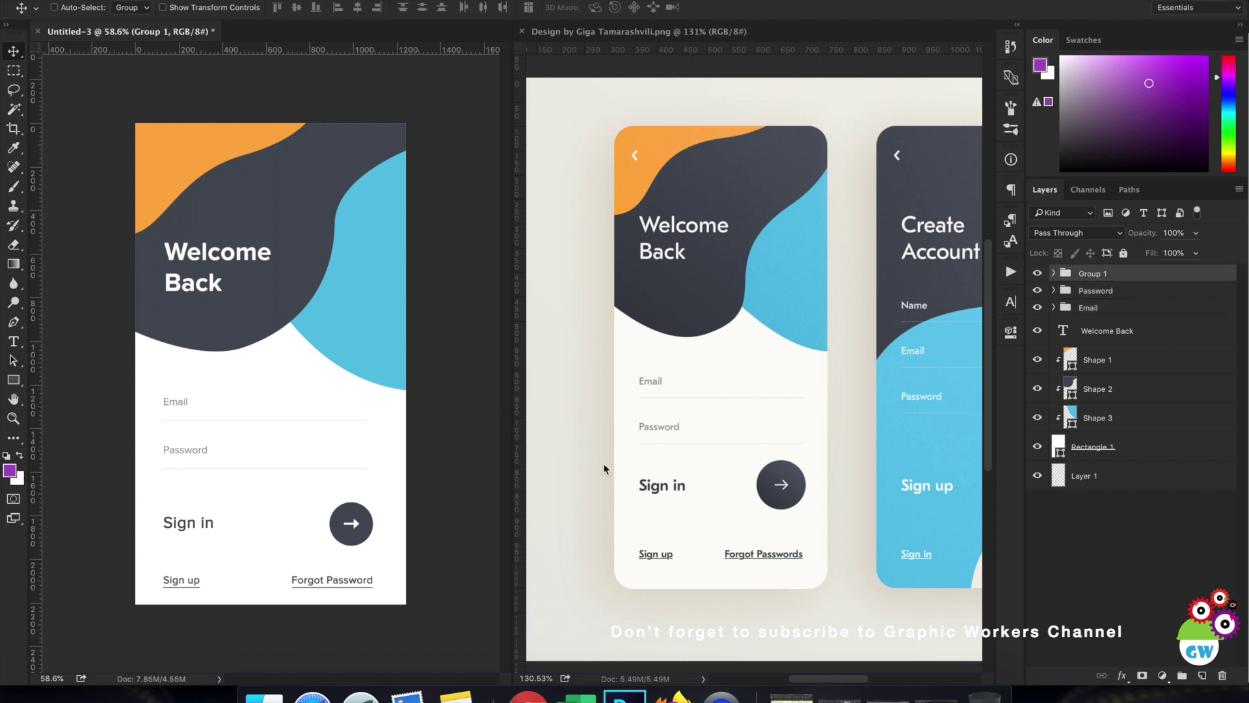
pyautogui.moveTo(478, 449); pyautogui.dragTo(480, 443)
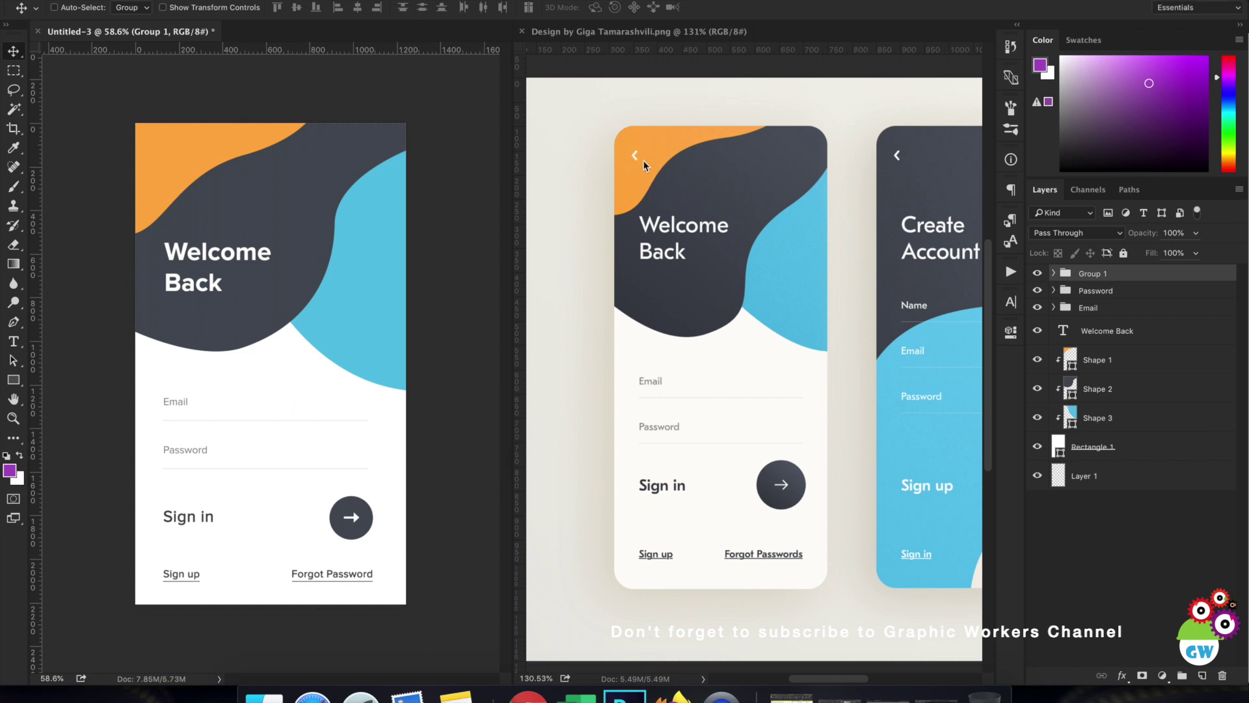
# Step: Draw a left-pointing back chevron about 35 × 78 px with the Pen tool in the design's orange corner
pyautogui.click(13, 380)
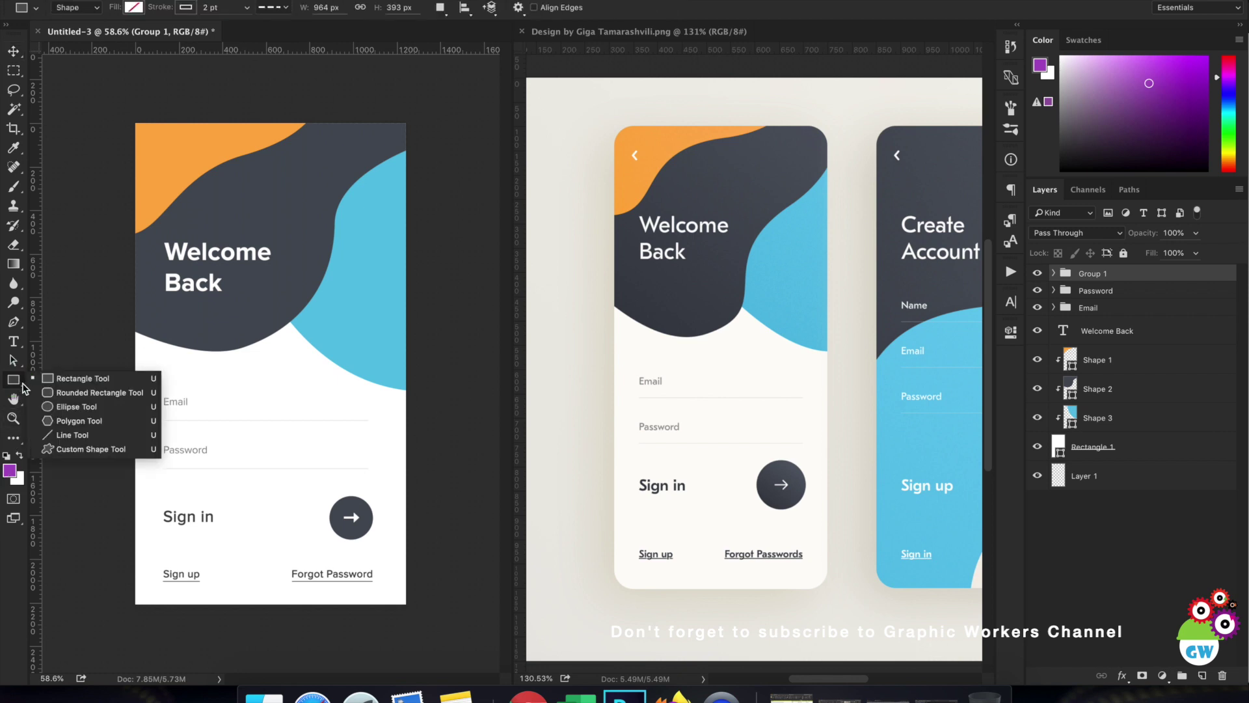
pyautogui.click(13, 321)
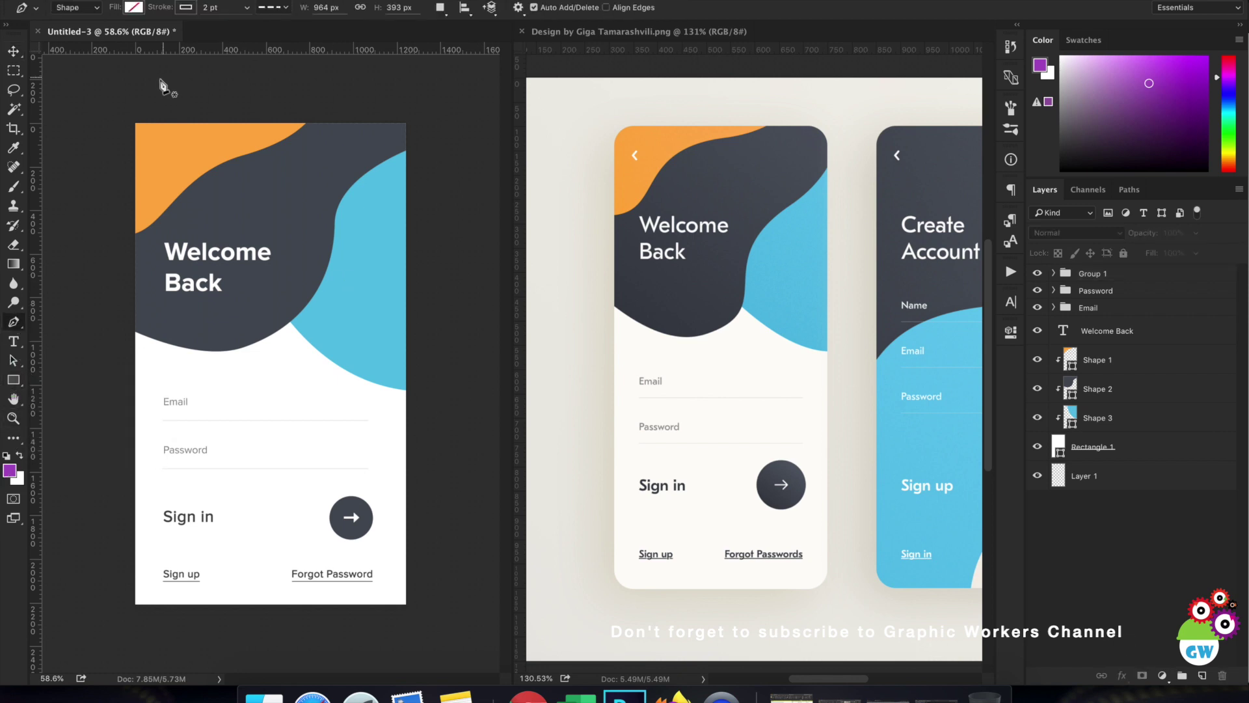
pyautogui.click(161, 135)
pyautogui.click(154, 144)
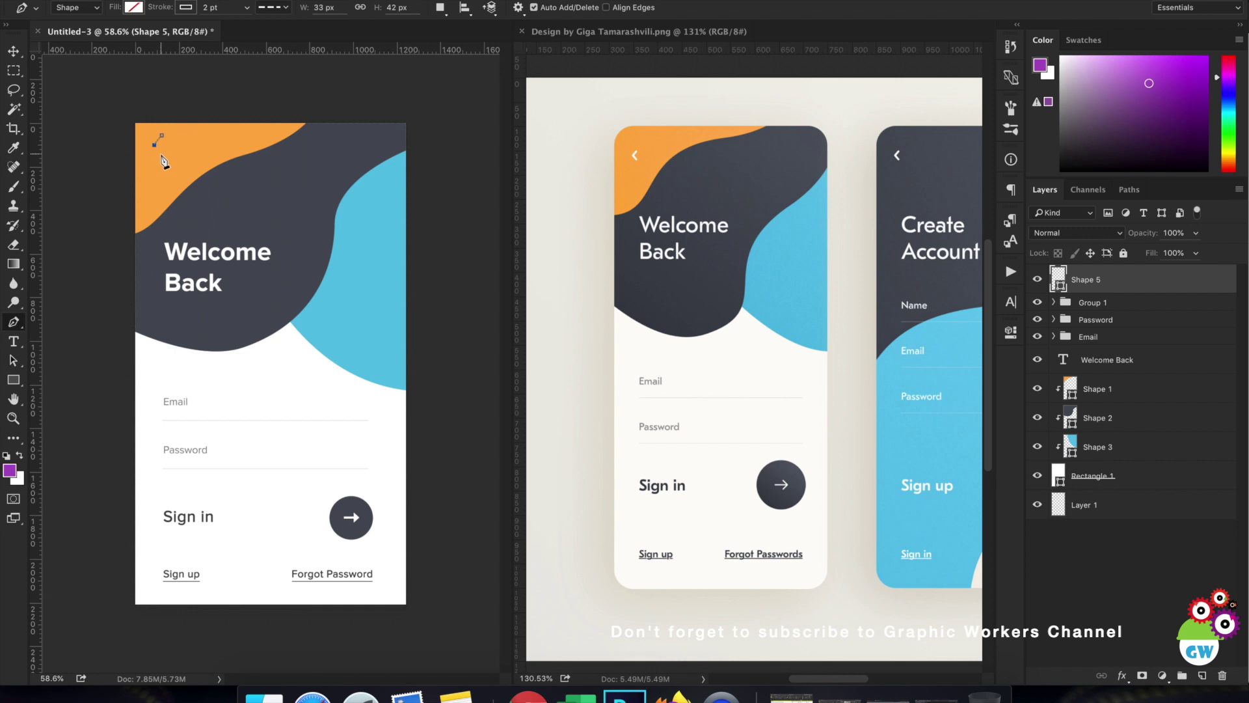
pyautogui.click(162, 155)
pyautogui.scroll(5, 155, 143)
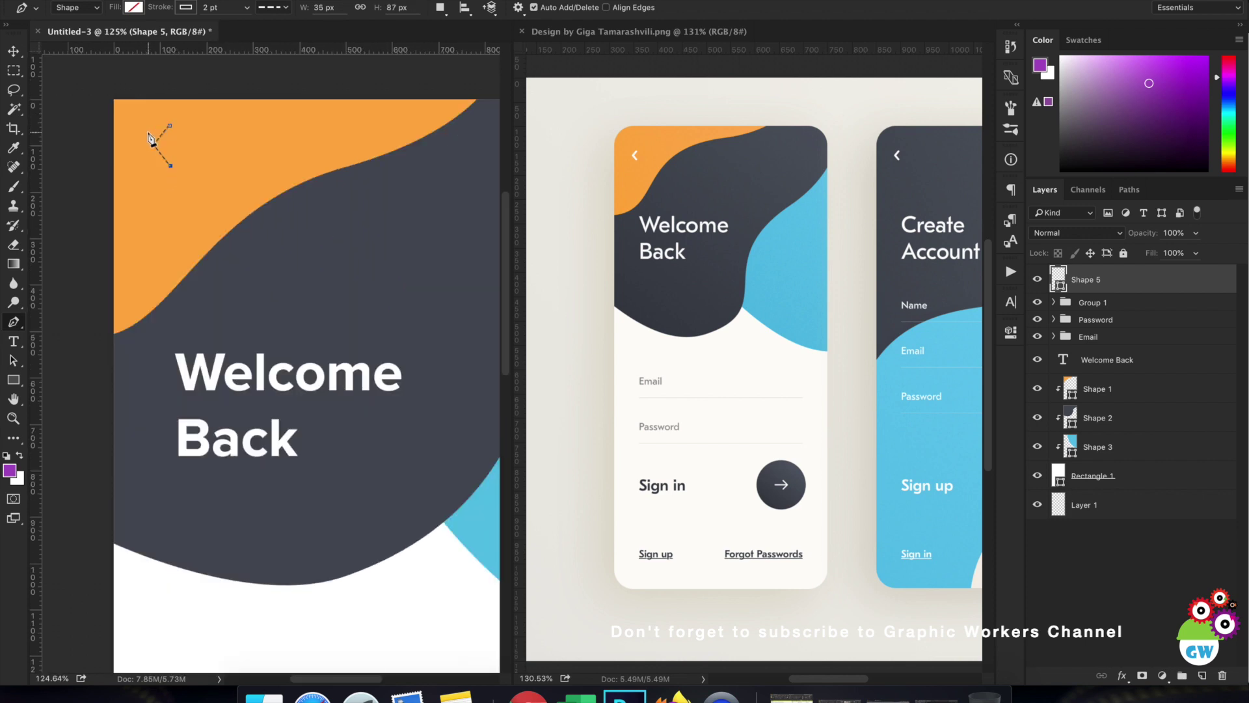
pyautogui.moveTo(224, 211); pyautogui.dragTo(220, 339)
pyautogui.scroll(5, 227, 358)
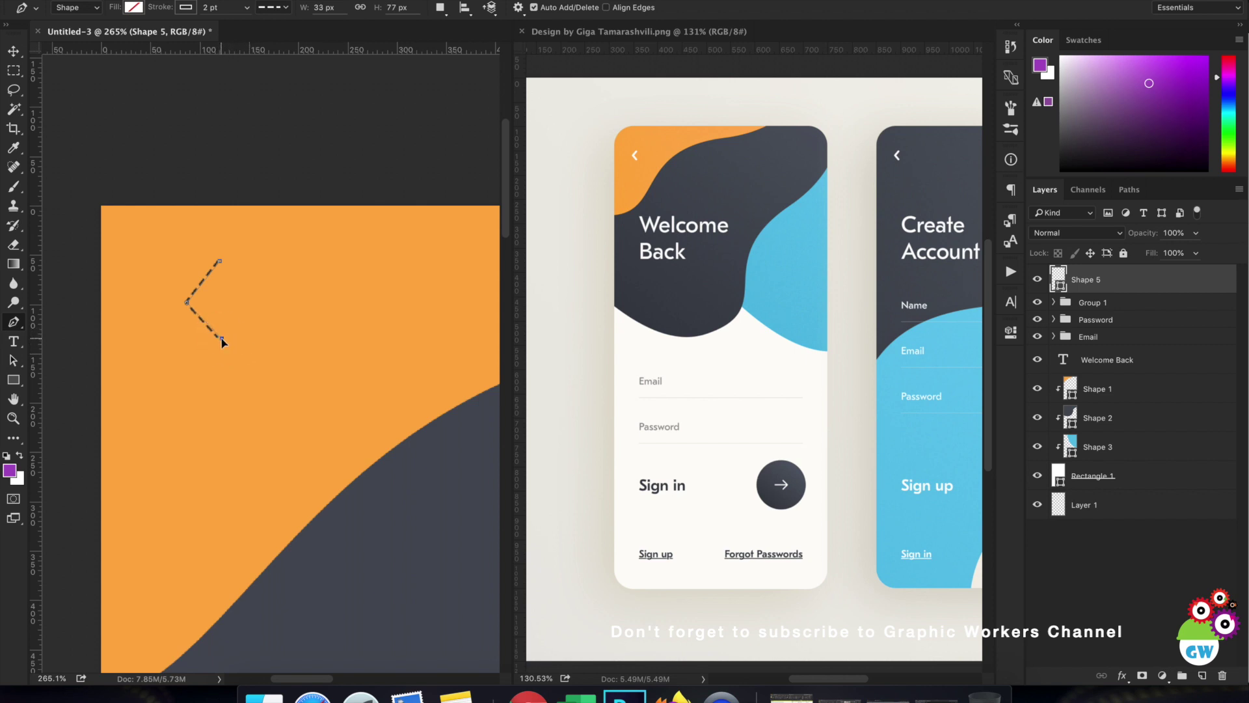
# Step: Give the back chevron a white stroke
pyautogui.click(186, 7)
pyautogui.click(123, 36)
pyautogui.click(189, 9)
pyautogui.click(186, 9)
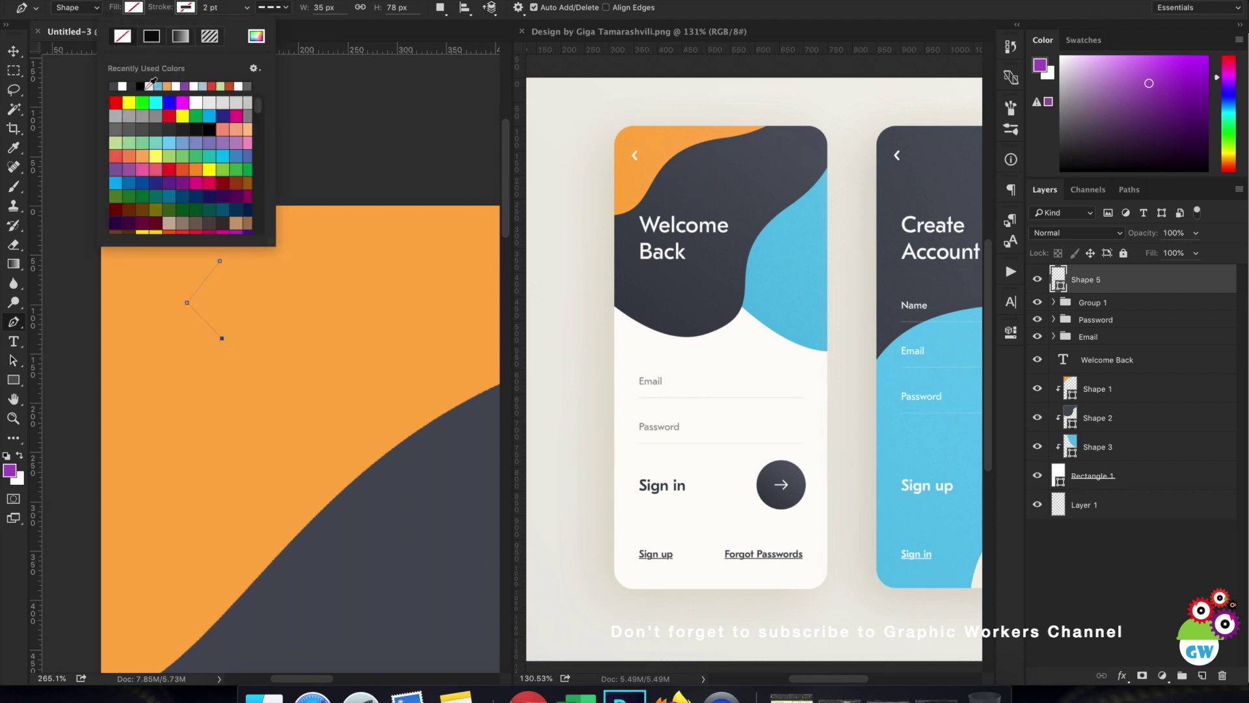
pyautogui.click(124, 83)
# Step: Make the chevron's stroke a solid 6 pt line with rounded caps and corners
pyautogui.click(273, 7)
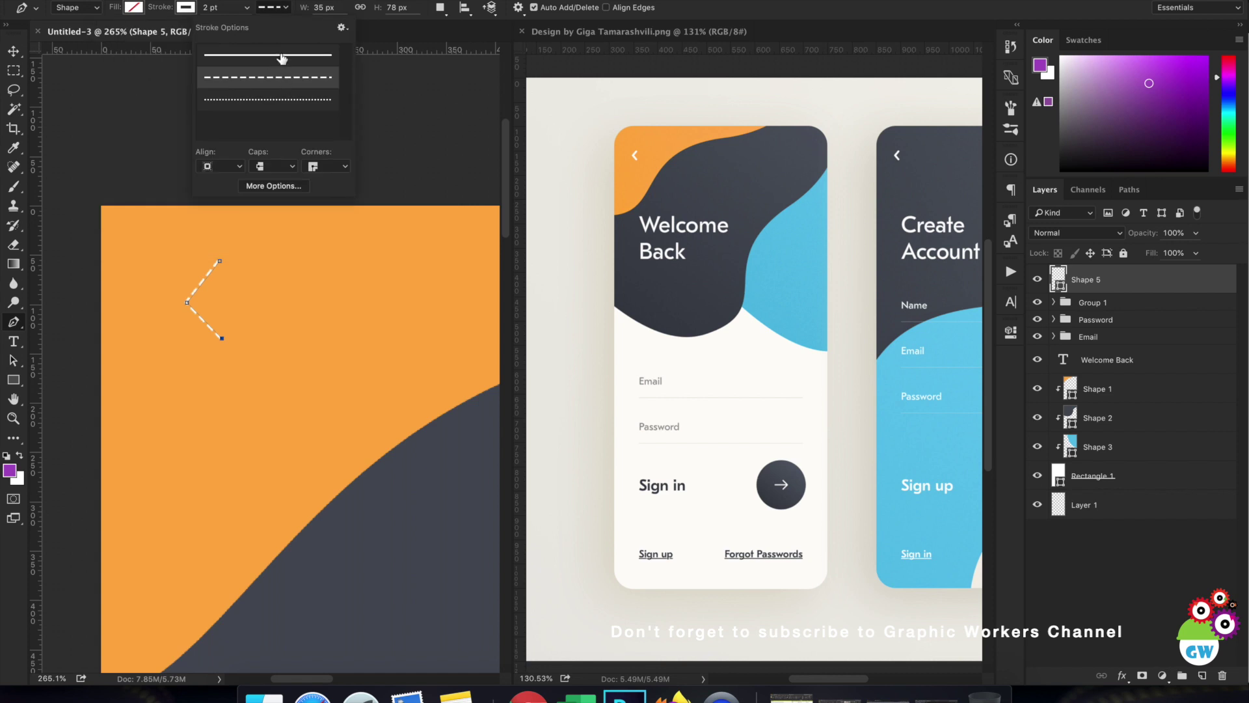
pyautogui.click(281, 57)
pyautogui.click(282, 163)
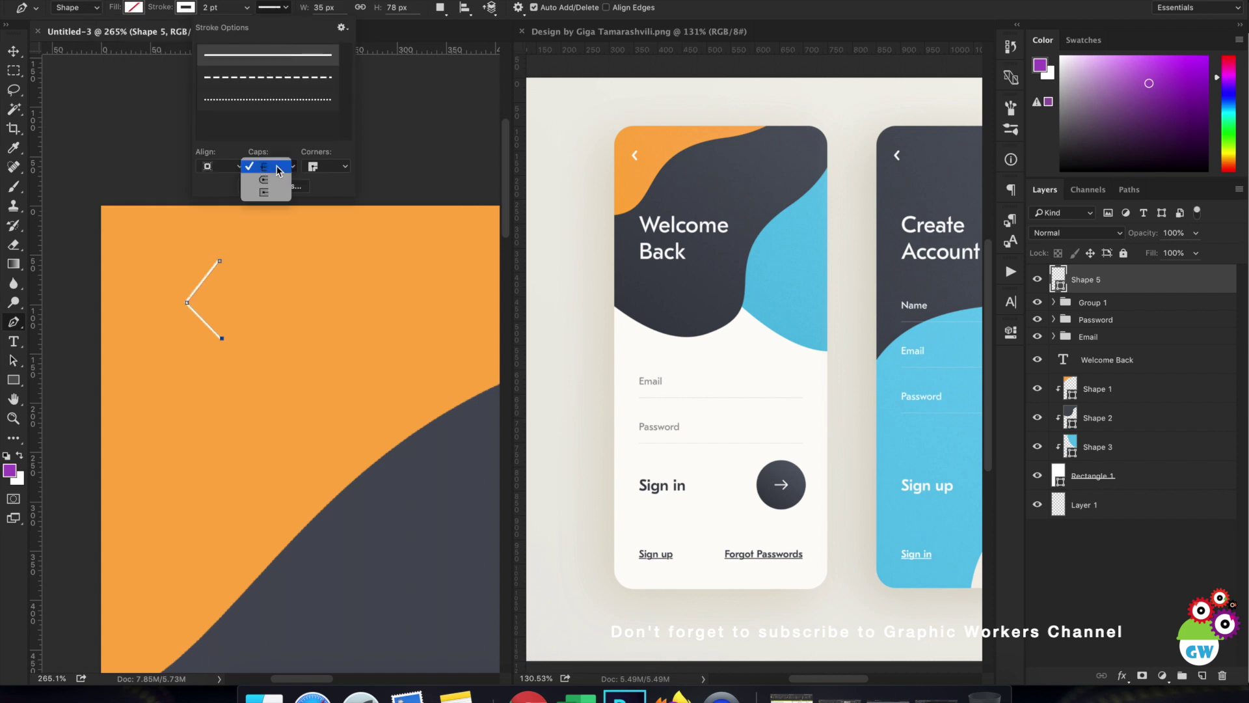
pyautogui.click(272, 180)
pyautogui.click(335, 166)
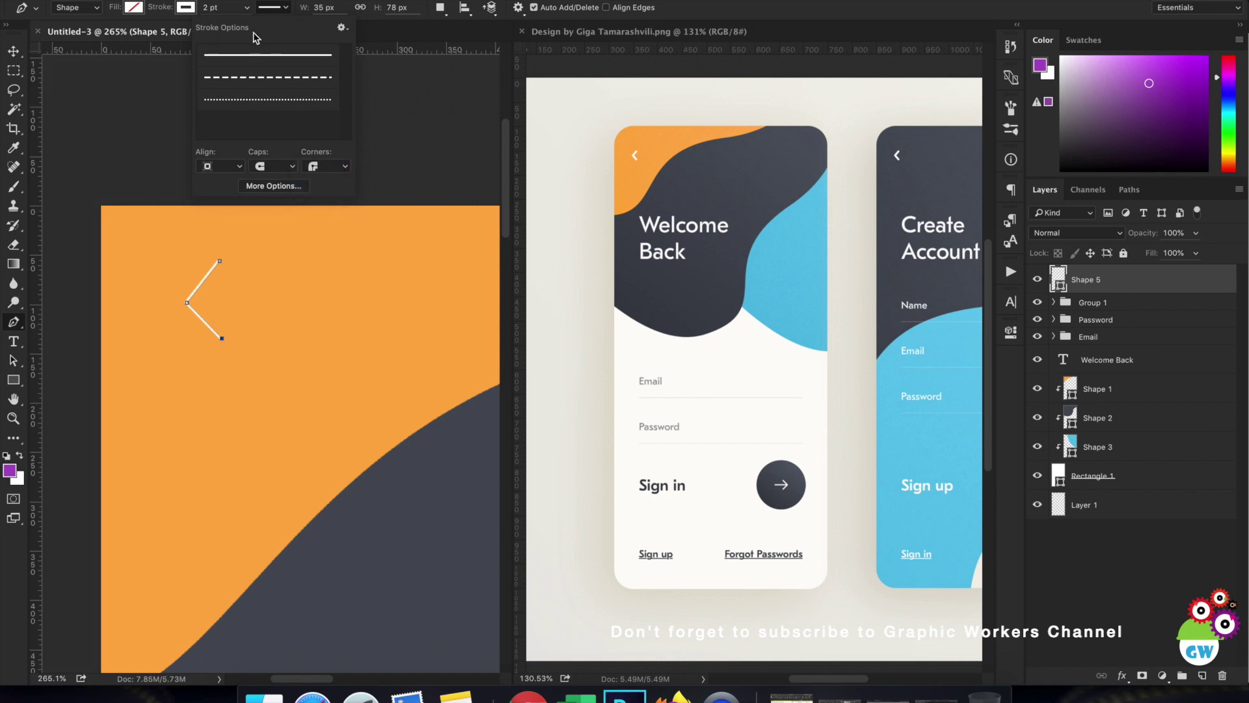
pyautogui.click(227, 7)
pyautogui.write('4')
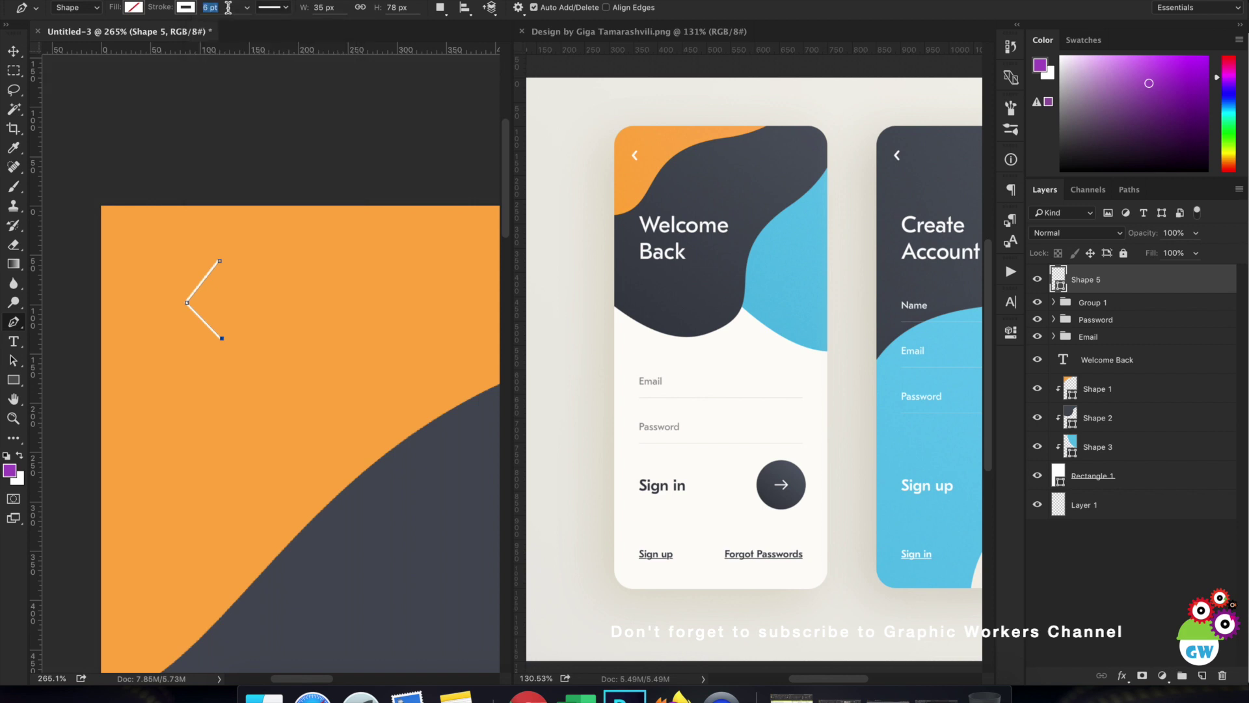
pyautogui.press('Return')
# Step: Scale the back chevron down to about 75% of its size, about 26 × 59 px
pyautogui.press('v')
pyautogui.scroll(-8, 185, 212)
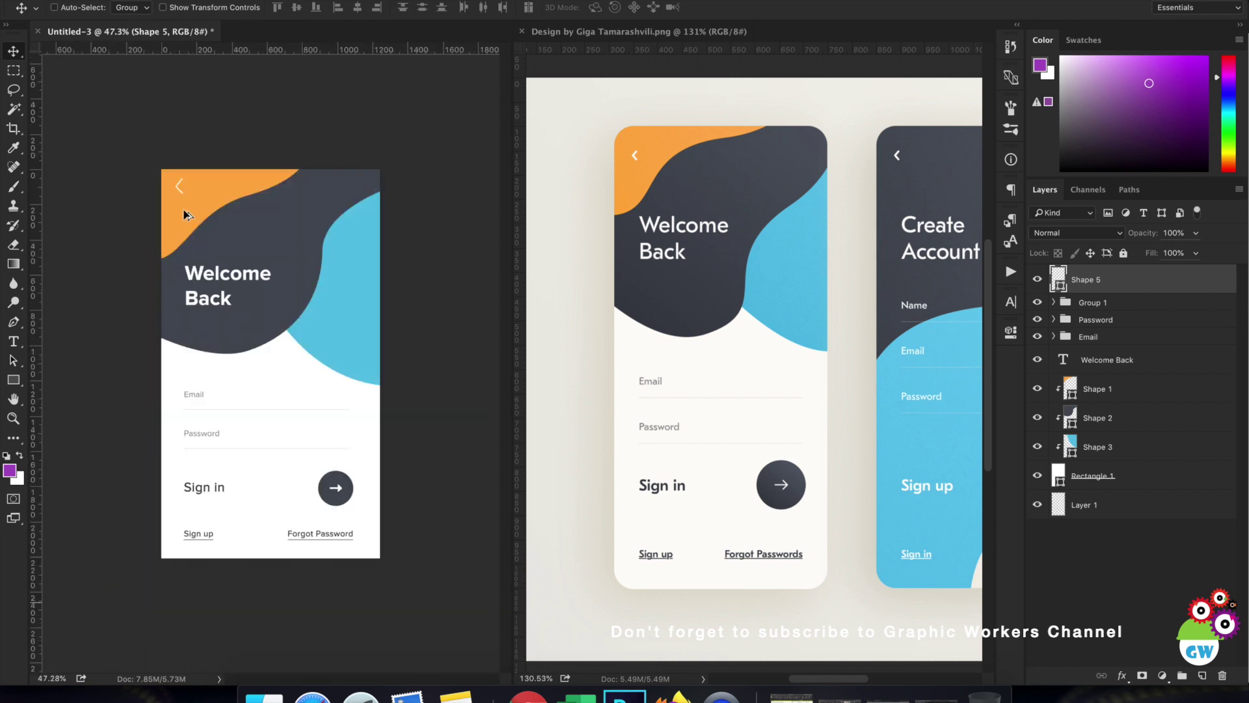
pyautogui.scroll(2, 166, 189)
pyautogui.scroll(5, 165, 188)
pyautogui.scroll(3, 196, 245)
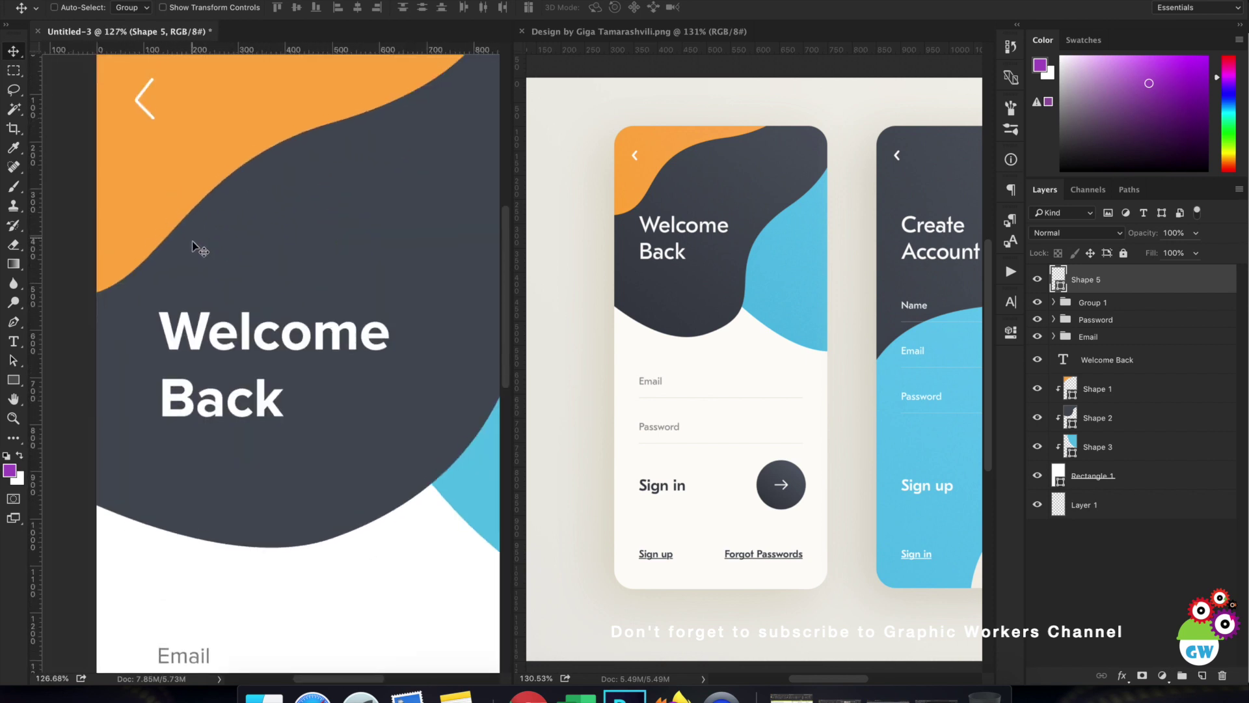
pyautogui.hotkey('ctrl', 't')
pyautogui.moveTo(151, 240); pyautogui.dragTo(153, 238)
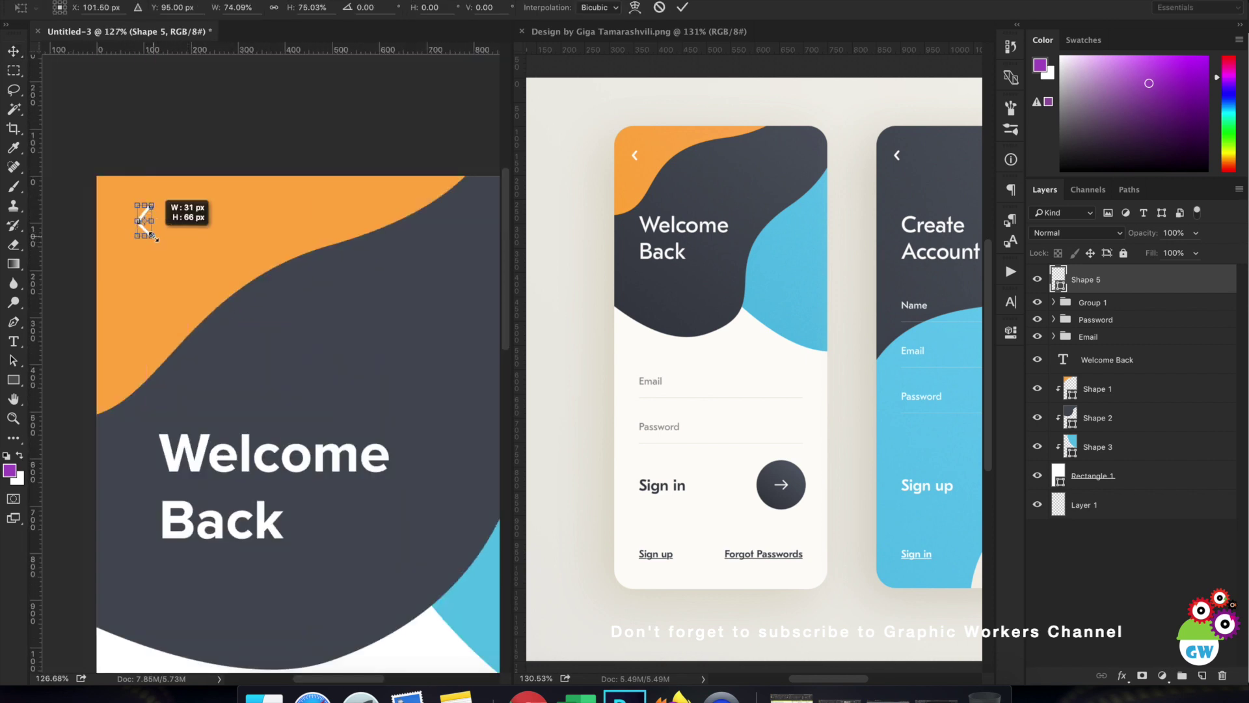
pyautogui.press('Return')
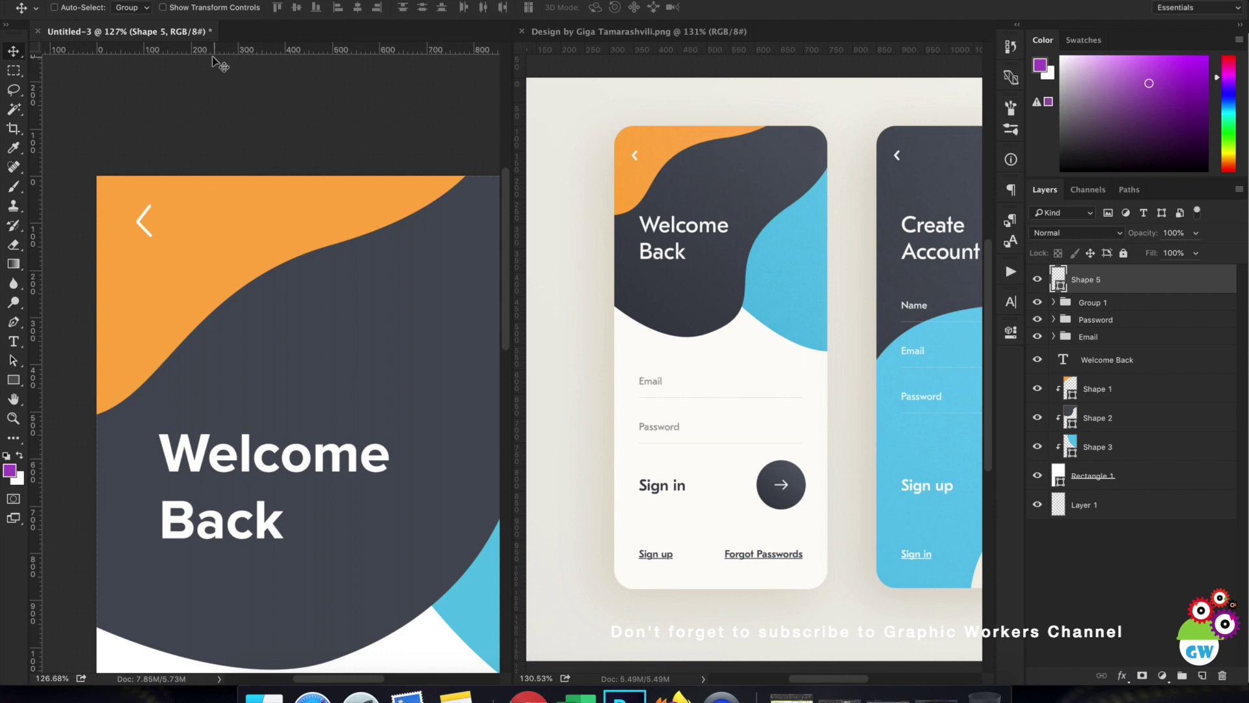
# Step: Set the back chevron's stroke width to 8 pt
pyautogui.press('u')
pyautogui.click(230, 7)
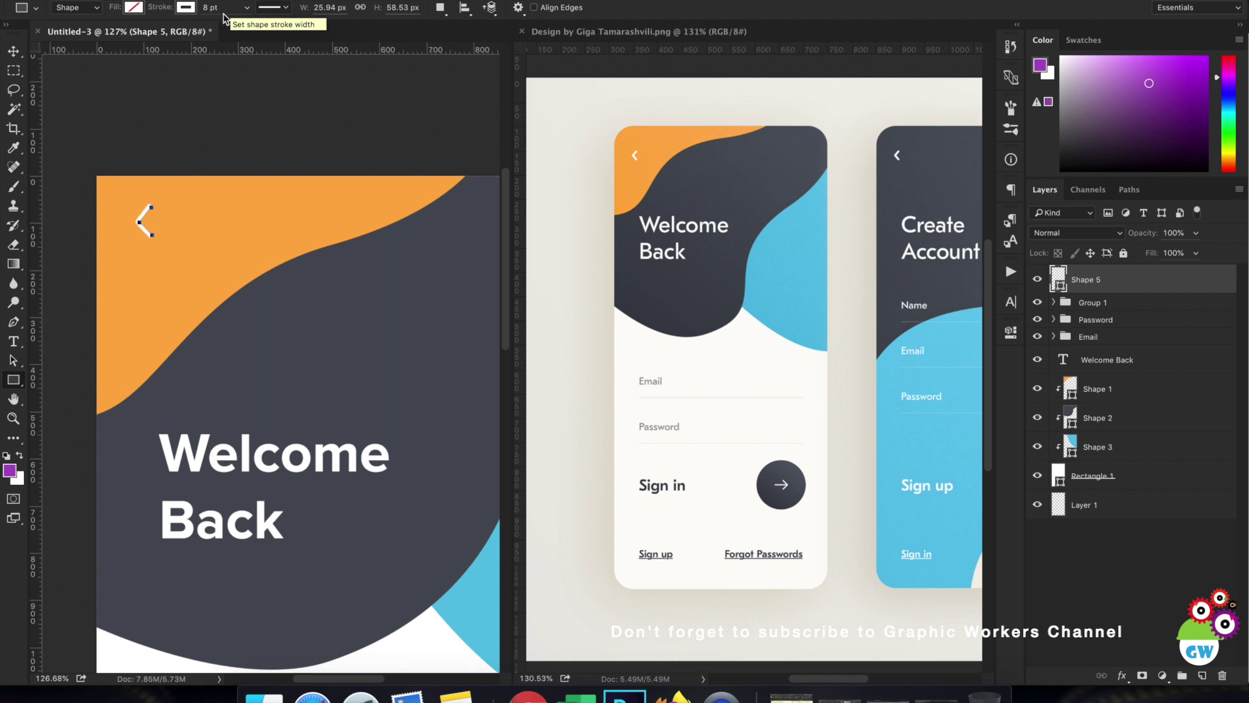
pyautogui.click(13, 51)
pyautogui.scroll(-3, 188, 262)
pyautogui.scroll(-1, 187, 262)
pyautogui.scroll(1, 188, 262)
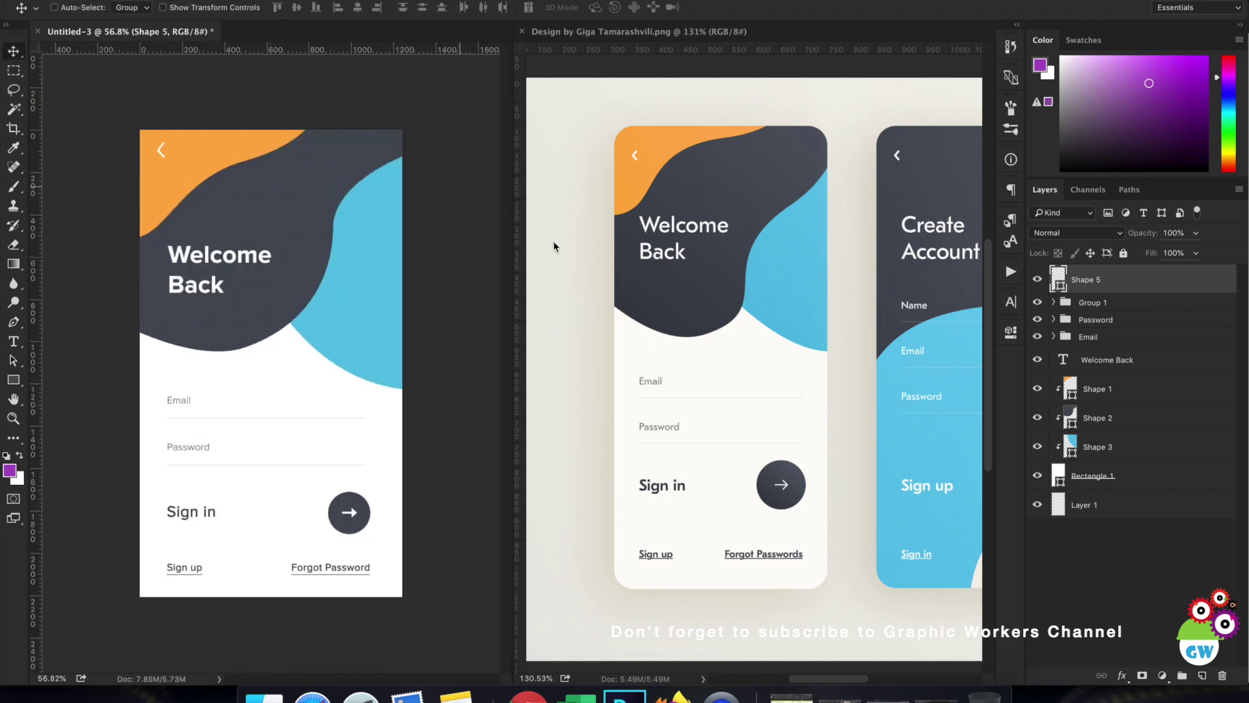
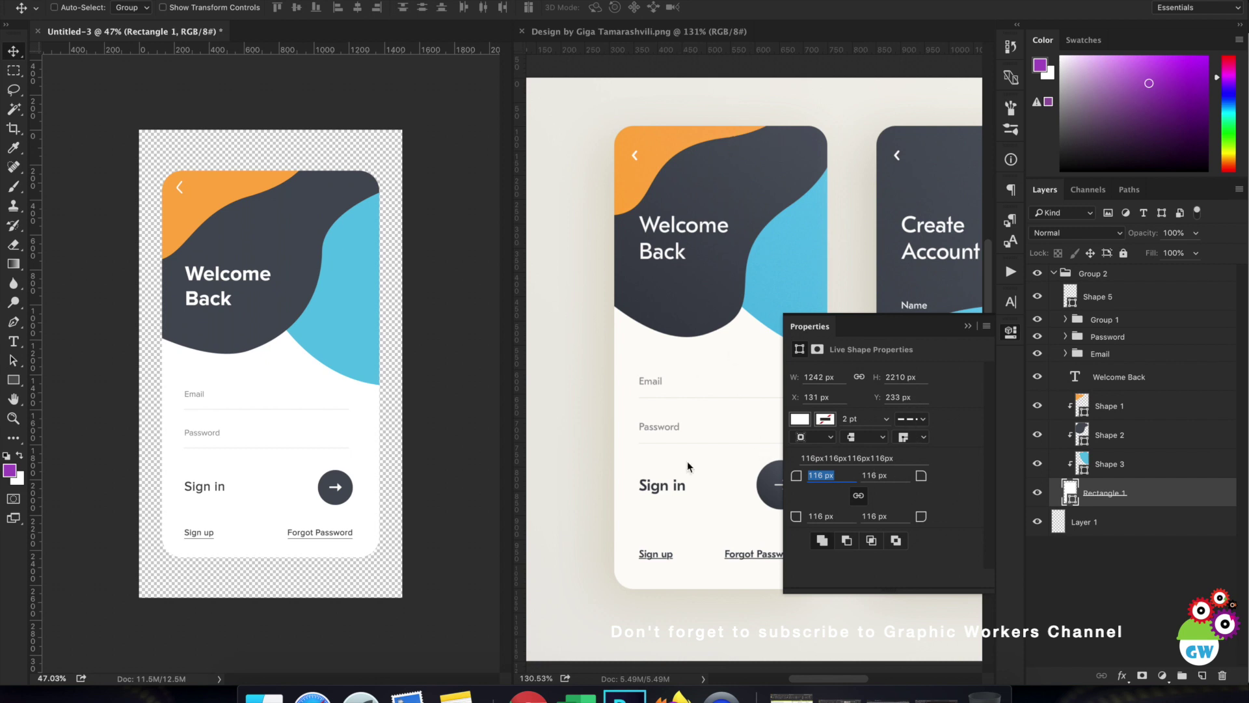
# Step: Set the white card rectangle's height to 2394 px and move the whole design group up to sit centred on the canvas
pyautogui.moveTo(893, 379); pyautogui.dragTo(1026, 381)
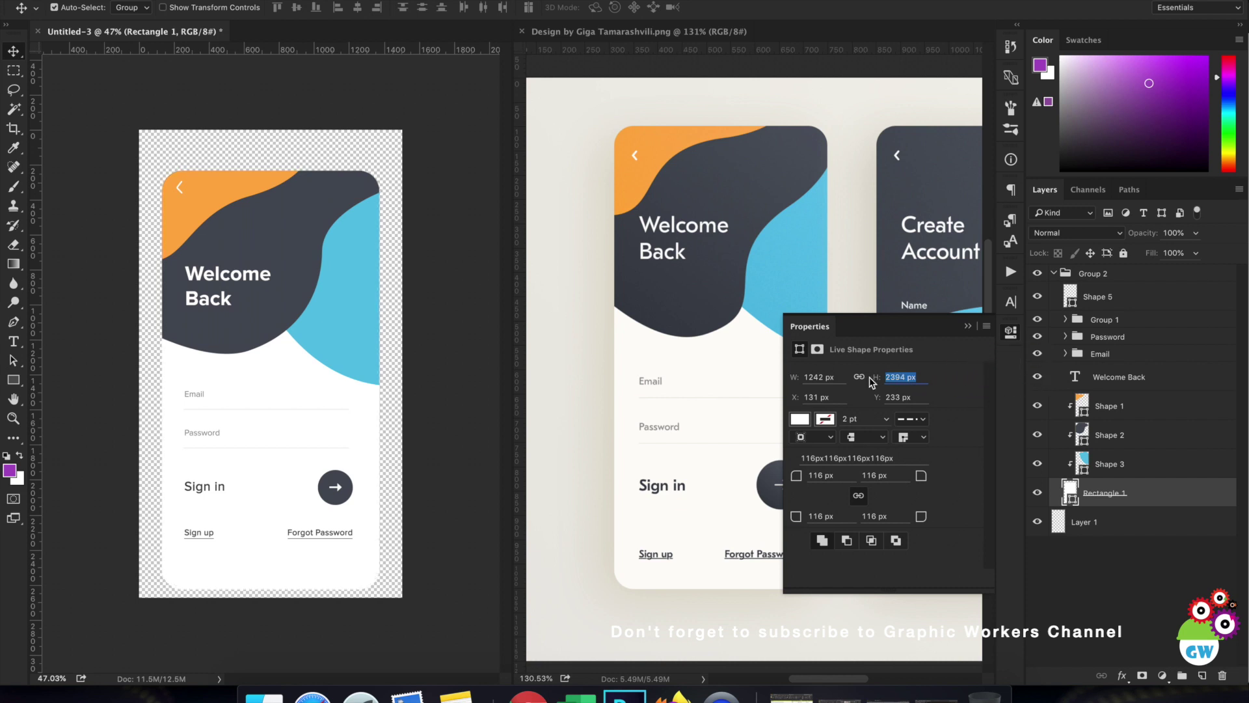
pyautogui.press('Return')
pyautogui.click(1099, 274)
pyautogui.moveTo(413, 371)
pyautogui.mouseDown()
pyautogui.moveTo(412, 340)
pyautogui.moveTo(413, 353)
pyautogui.mouseUp()
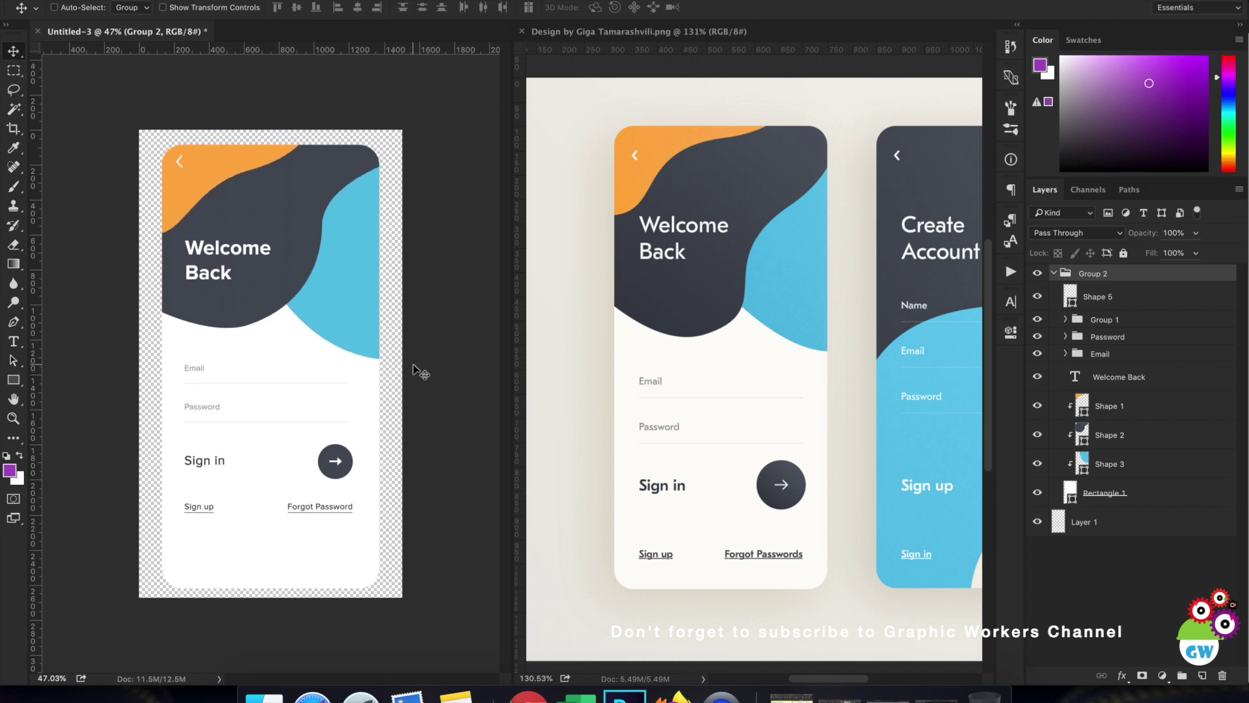
# Step: Move the group with Sign in, the arrow button and the links down toward the card's lower edge
pyautogui.click(1074, 322)
pyautogui.moveTo(387, 482); pyautogui.dragTo(384, 524)
# Step: Group the Sign in text with the arrow and its circle, and move that group up, away from the links
pyautogui.click(1065, 319)
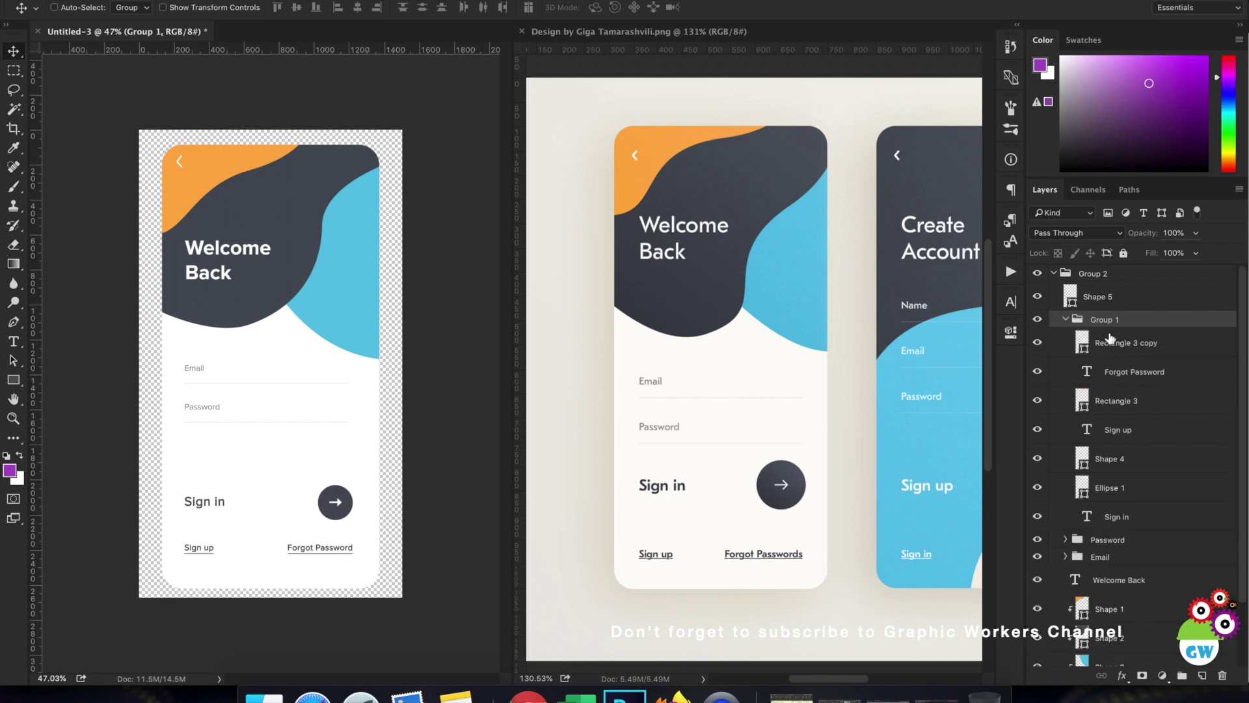
pyautogui.click(1116, 354)
pyautogui.keyDown('ctrl'); pyautogui.click(342, 502); pyautogui.keyUp('ctrl')
pyautogui.keyDown('ctrl'); pyautogui.click(1151, 457); pyautogui.keyUp('ctrl')
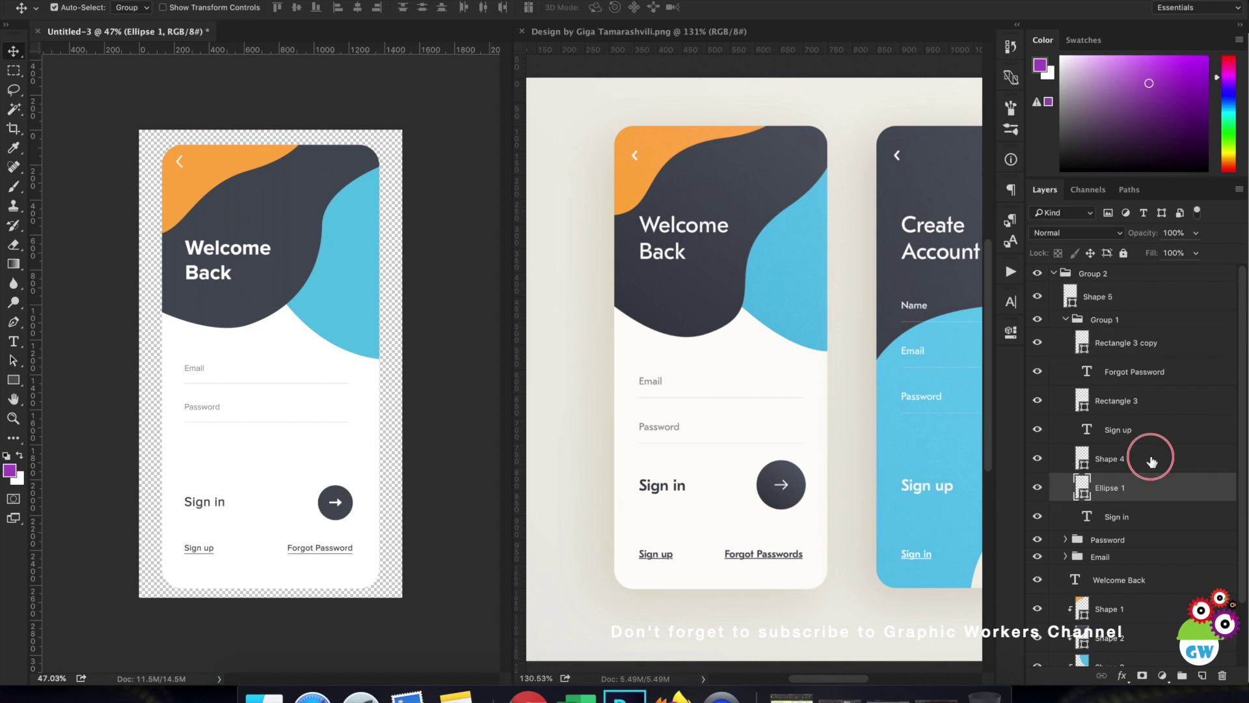
pyautogui.keyDown('ctrl'); pyautogui.click(1159, 438); pyautogui.keyUp('ctrl')
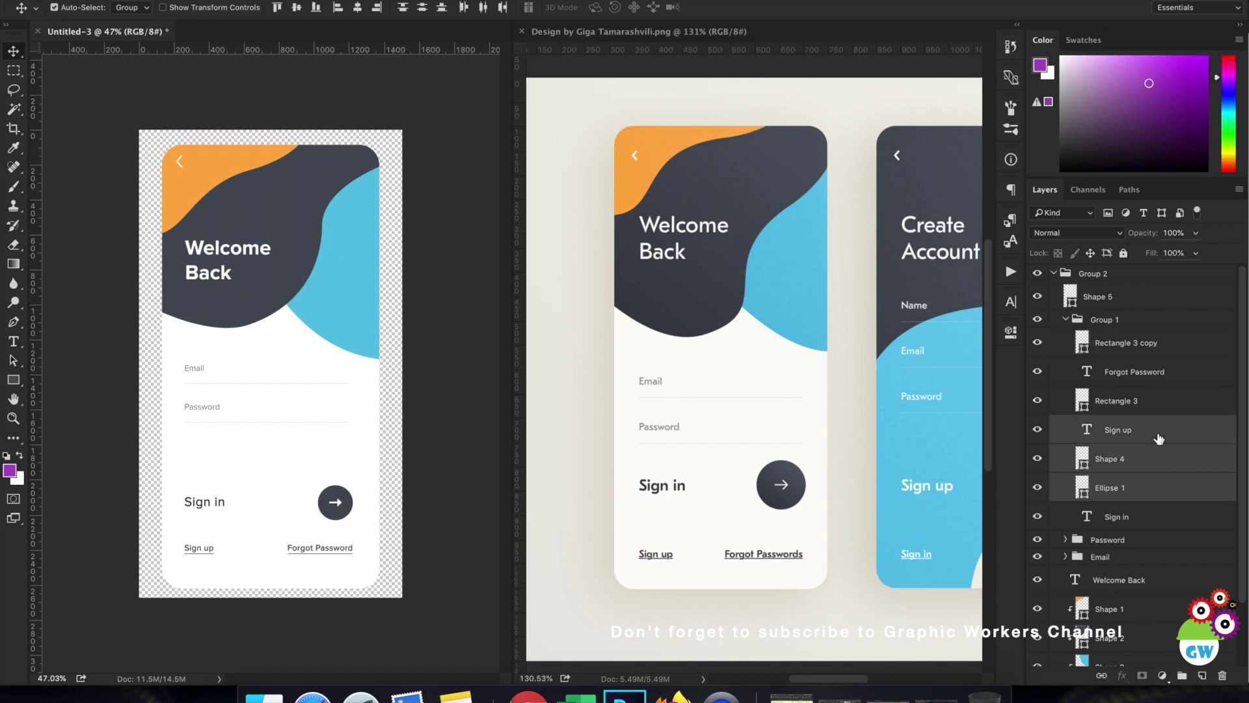
pyautogui.keyDown('ctrl'); pyautogui.click(1153, 440); pyautogui.keyUp('ctrl')
pyautogui.keyDown('ctrl'); pyautogui.click(1120, 520); pyautogui.keyUp('ctrl')
pyautogui.hotkey('ctrl', 'g')
pyautogui.moveTo(432, 506); pyautogui.dragTo(430, 474)
# Step: Enlarge the dark circle of the arrow button and centre the arrow horizontally on it
pyautogui.keyDown('ctrl'); pyautogui.click(337, 485); pyautogui.keyUp('ctrl')
pyautogui.hotkey('ctrl', 't')
pyautogui.moveTo(353, 501)
pyautogui.mouseDown()
pyautogui.moveTo(362, 511)
pyautogui.moveTo(357, 496)
pyautogui.mouseUp()
pyautogui.press('Return')
pyautogui.keyDown('shift'); pyautogui.click(1119, 476); pyautogui.keyUp('shift')
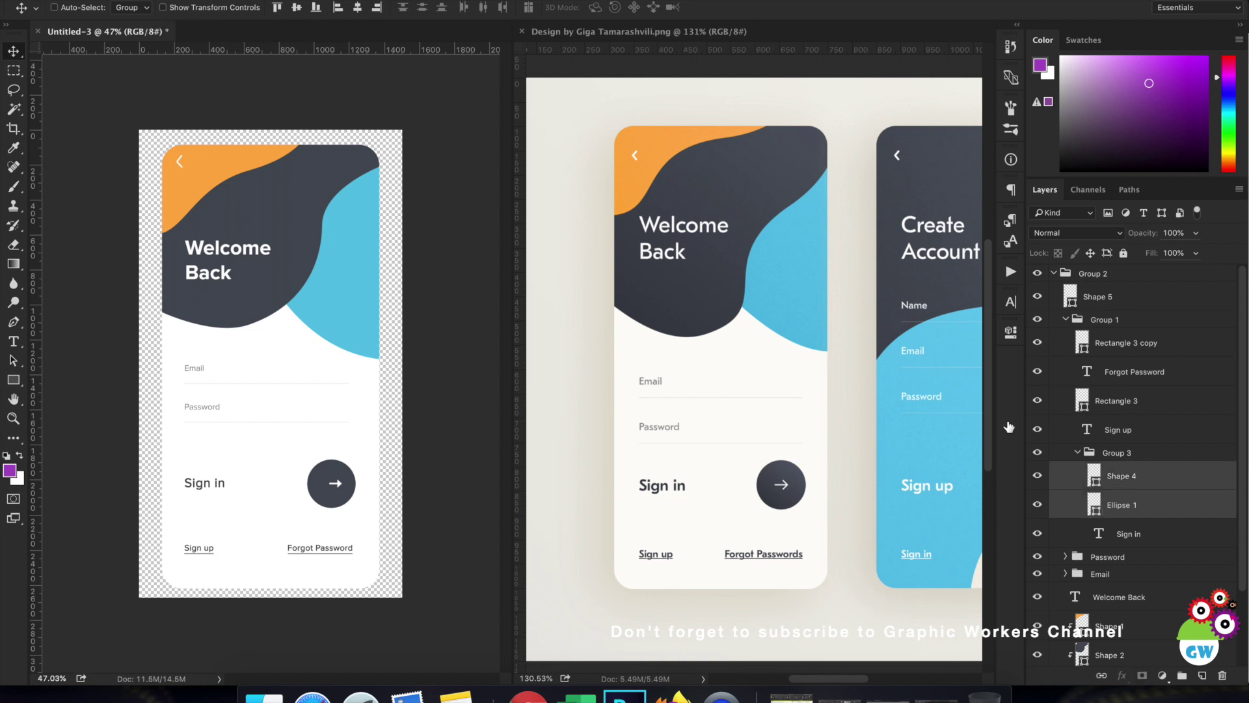
pyautogui.click(355, 9)
pyautogui.click(1078, 452)
# Step: Set the font size of the Email and Password field labels to 54
pyautogui.click(1135, 373)
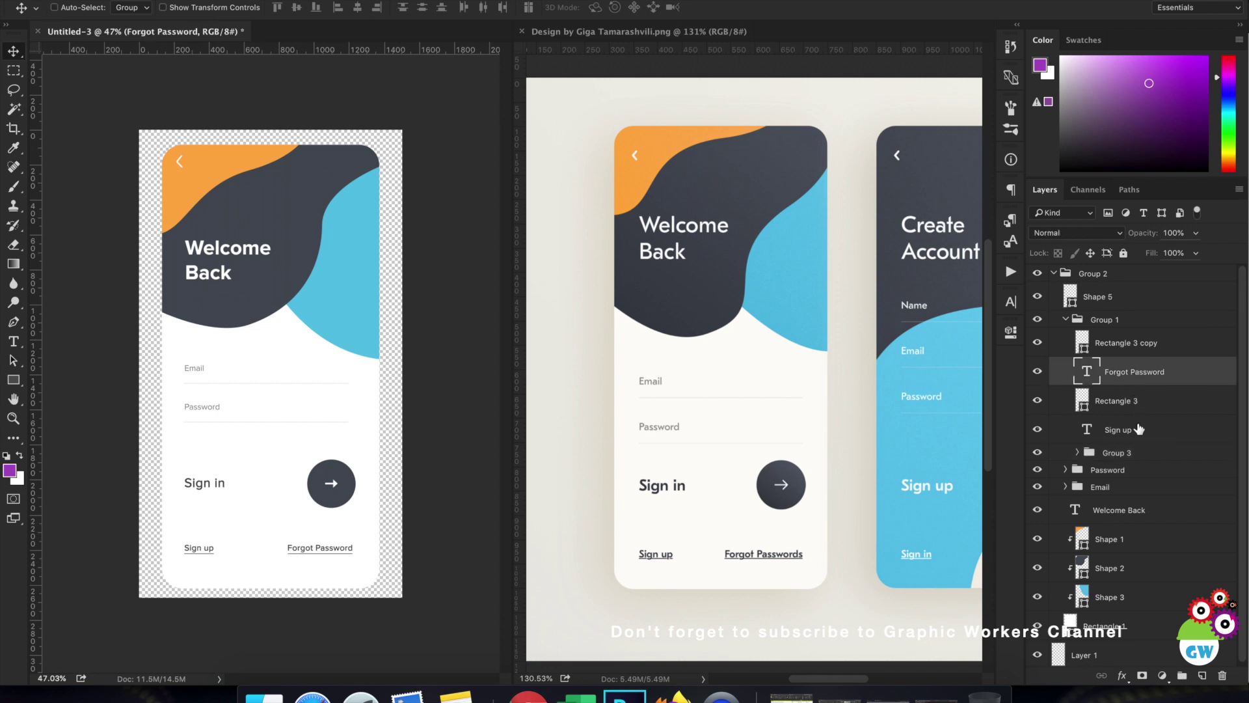
pyautogui.click(1065, 487)
pyautogui.click(1065, 469)
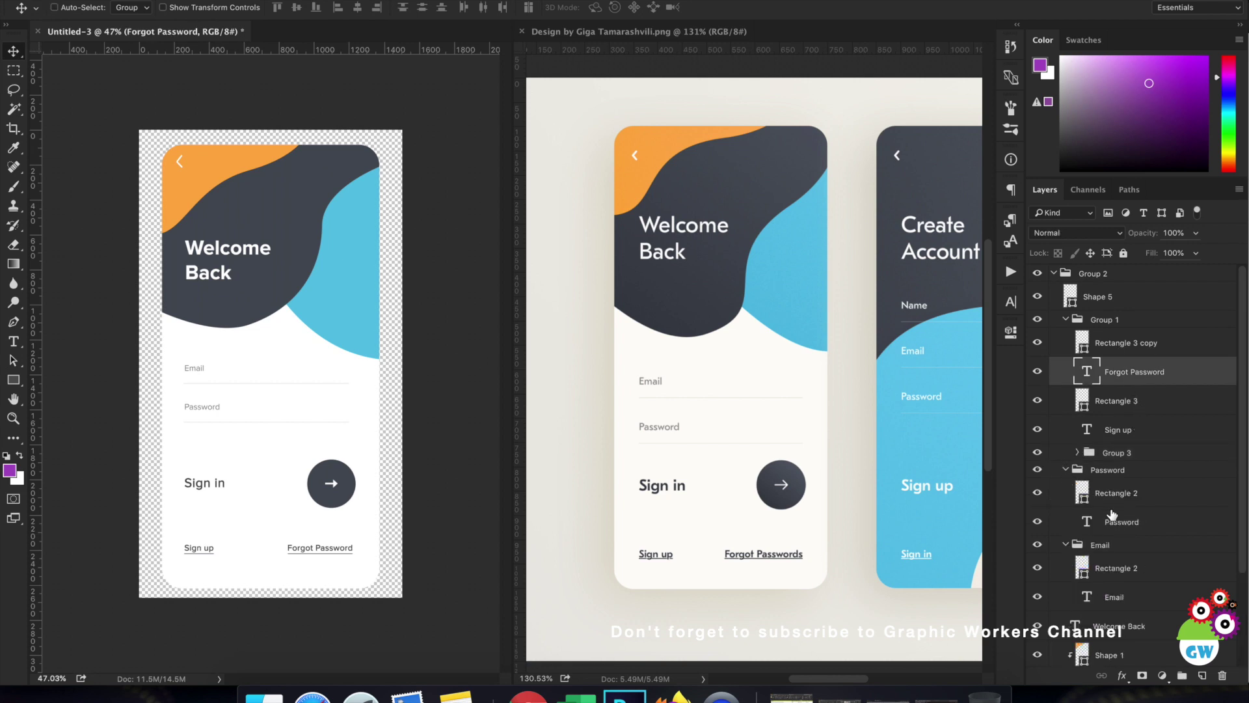
pyautogui.click(1132, 520)
pyautogui.keyDown('super'); pyautogui.click(1138, 595); pyautogui.keyUp('super')
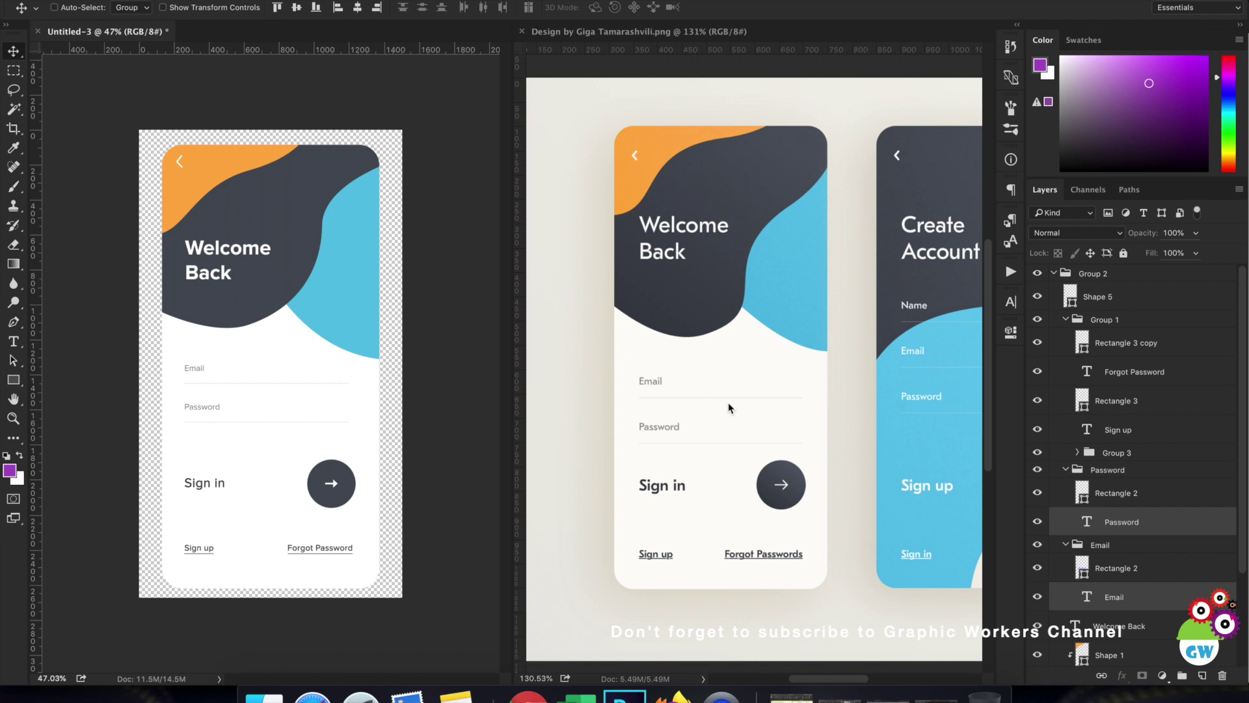
pyautogui.press('t')
pyautogui.click(310, 7)
pyautogui.write('54')
pyautogui.press('Return')
pyautogui.click(13, 51)
pyautogui.click(1065, 469)
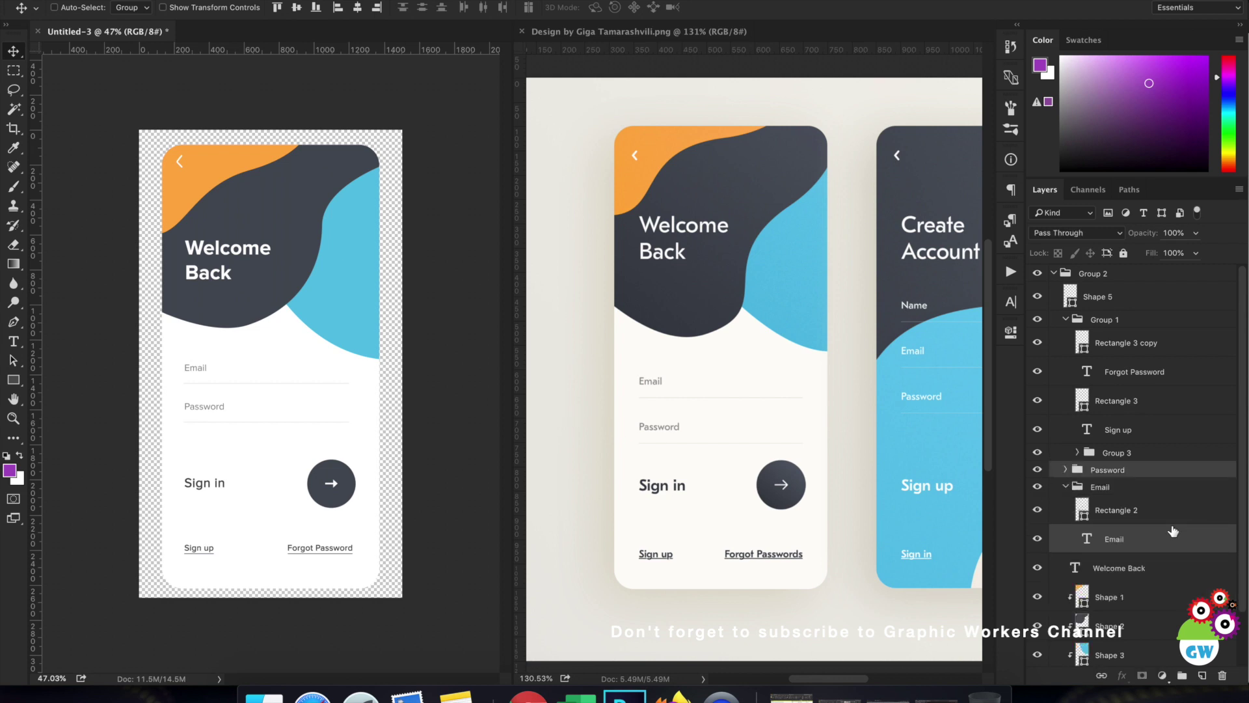
# Step: Move the Password field group down, away from Email, and lower the Email and Password groups together on the card
pyautogui.click(1066, 486)
pyautogui.moveTo(521, 465); pyautogui.dragTo(485, 469)
pyautogui.keyDown('shift'); pyautogui.click(1095, 488); pyautogui.keyUp('shift')
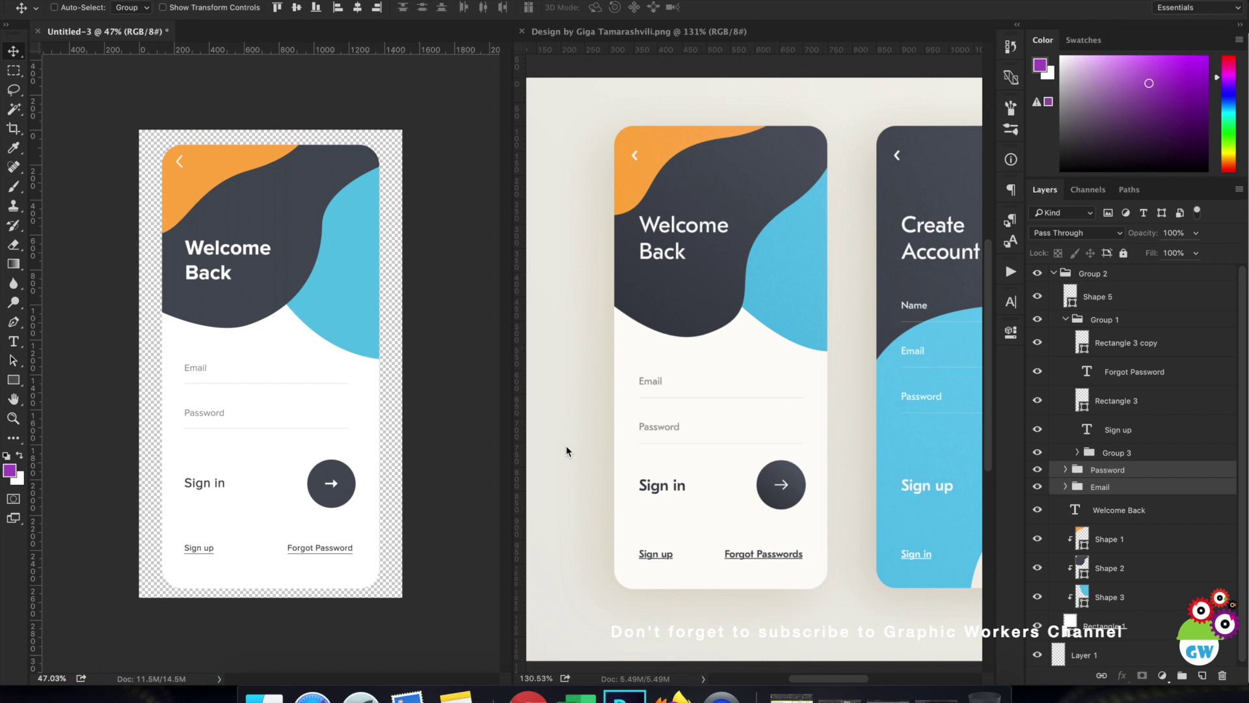
pyautogui.click(566, 449)
pyautogui.click(371, 427)
pyautogui.moveTo(430, 426); pyautogui.dragTo(432, 431)
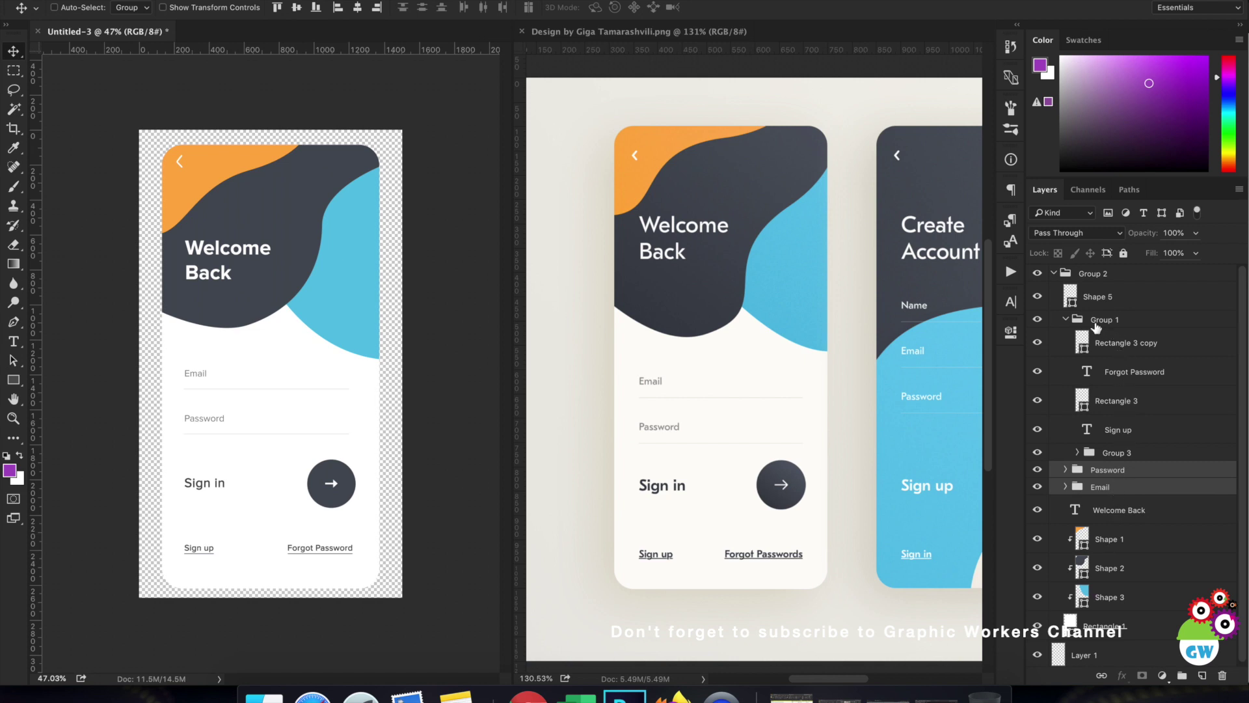
# Step: Move Group 1, containing Sign in, the arrow button and the bottom links, slightly down the card
pyautogui.click(1066, 319)
pyautogui.click(1112, 319)
pyautogui.click(1038, 320)
pyautogui.click(1037, 321)
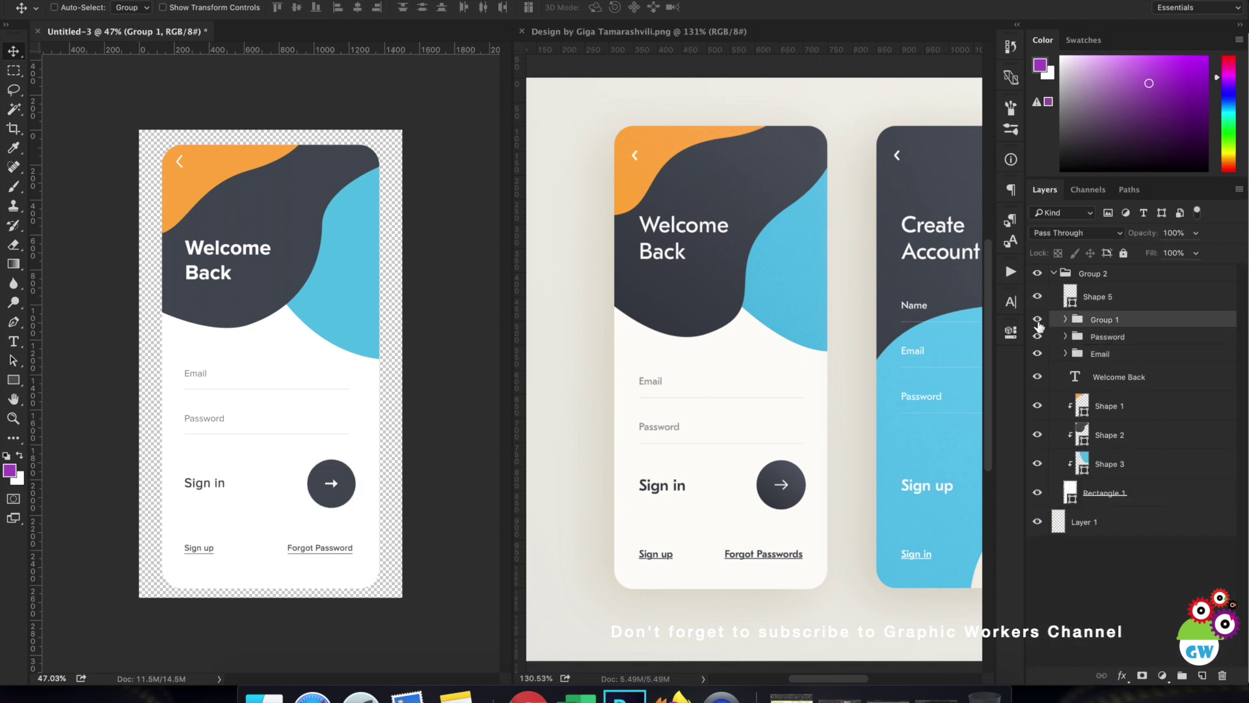
pyautogui.moveTo(478, 442); pyautogui.dragTo(468, 453)
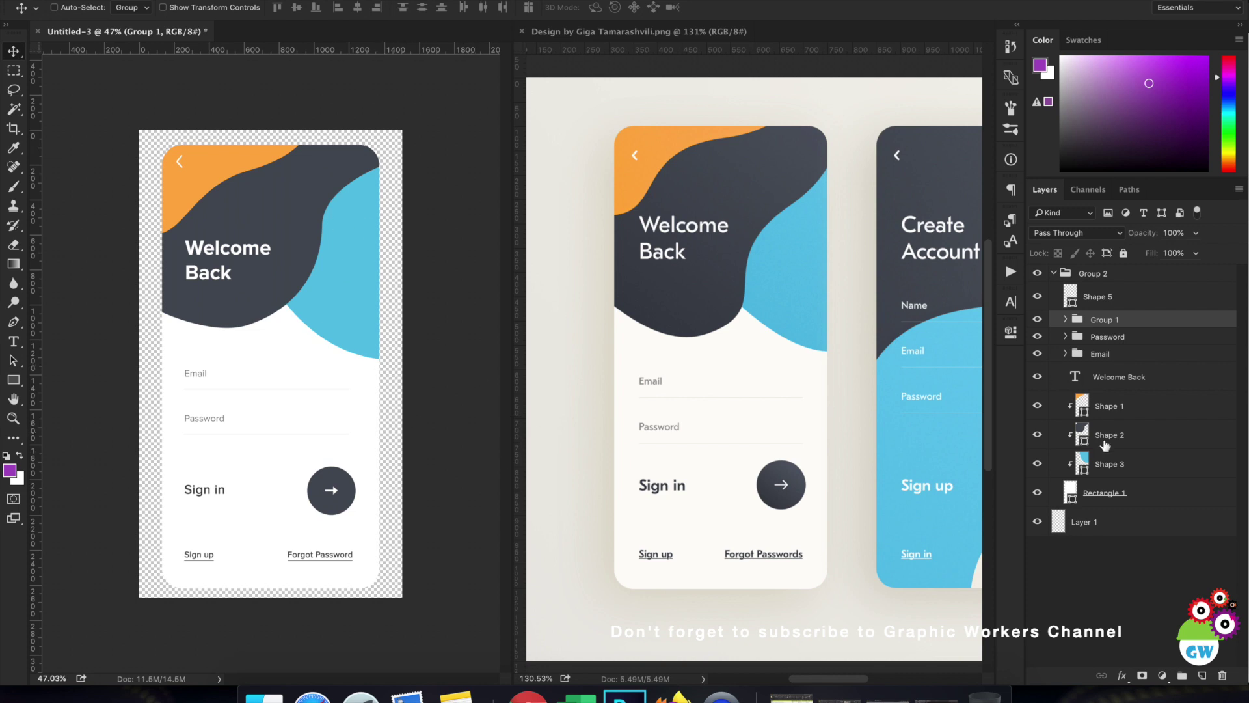
# Step: Try to free-transform the empty Layer 1 behind the card
pyautogui.click(1059, 524)
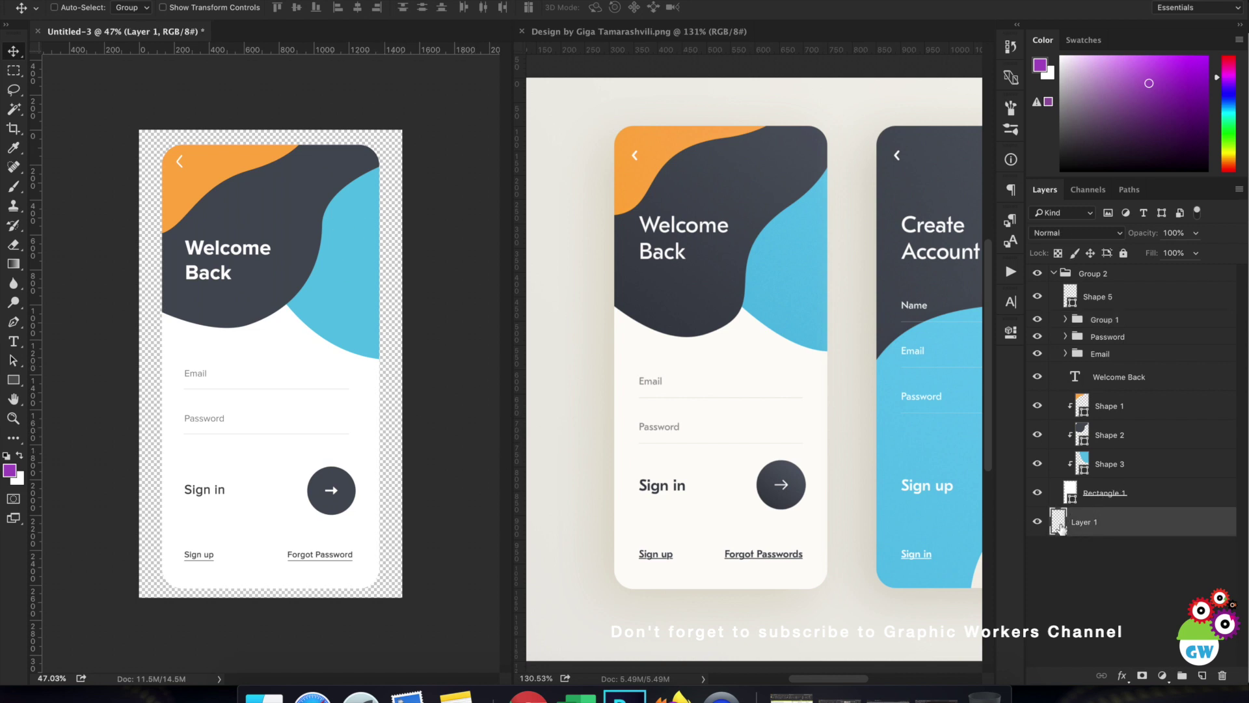
pyautogui.press('super+t')
pyautogui.press('Return')
pyautogui.press('super+t')
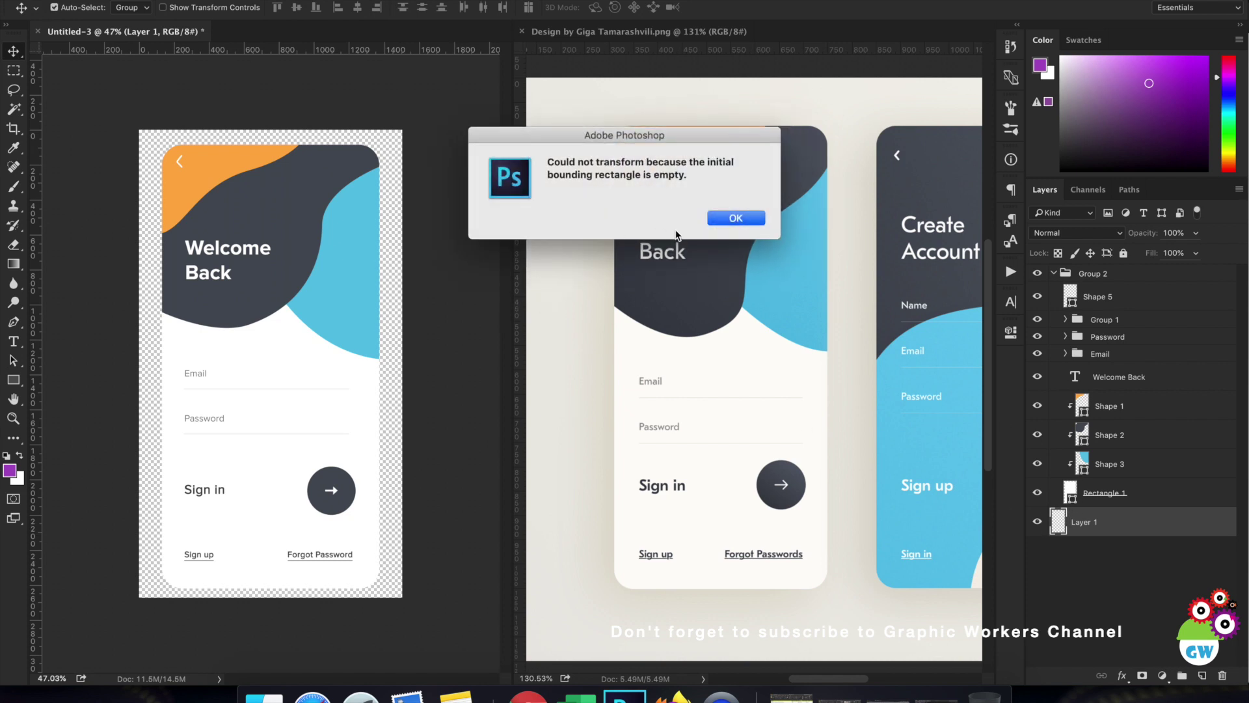
pyautogui.click(725, 218)
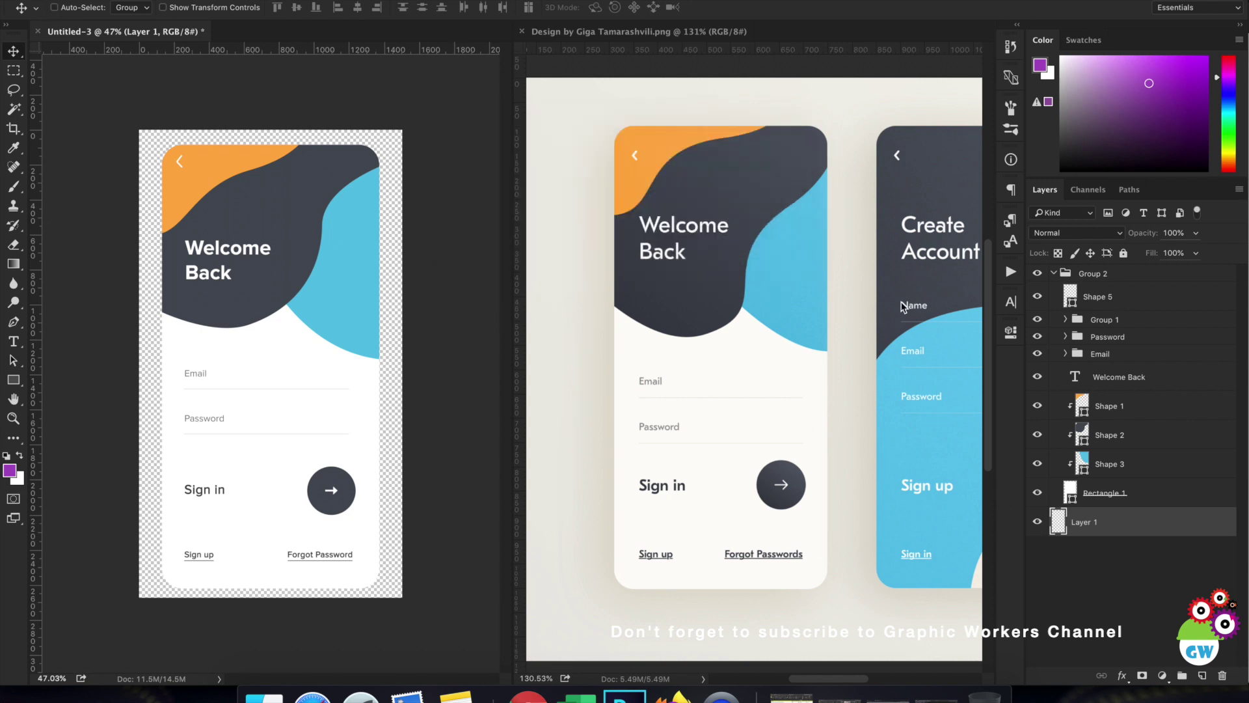
# Step: Make white the foreground colour and fill Layer 1 with it
pyautogui.click(19, 458)
pyautogui.click(9, 471)
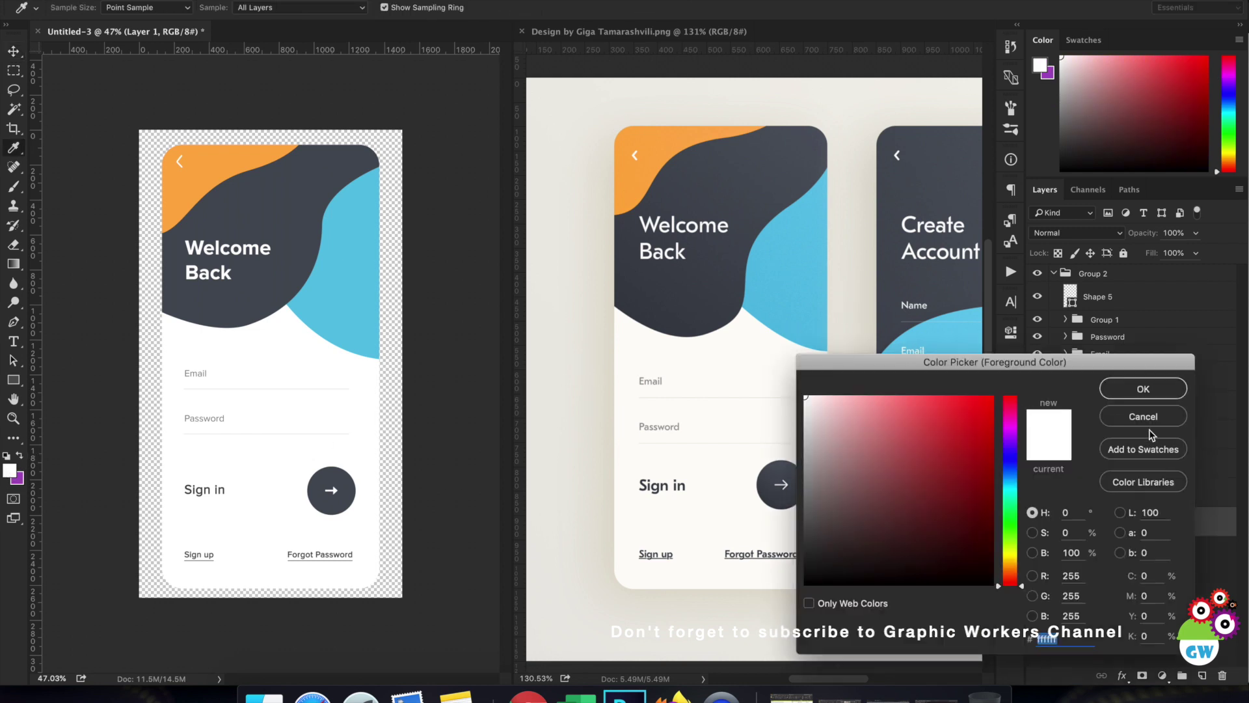
pyautogui.click(1109, 393)
pyautogui.hotkey('alt', 'BackSpace')
# Step: Choose a near-black foreground colour and fill Layer 1 with it as the backdrop behind the card
pyautogui.press('v')
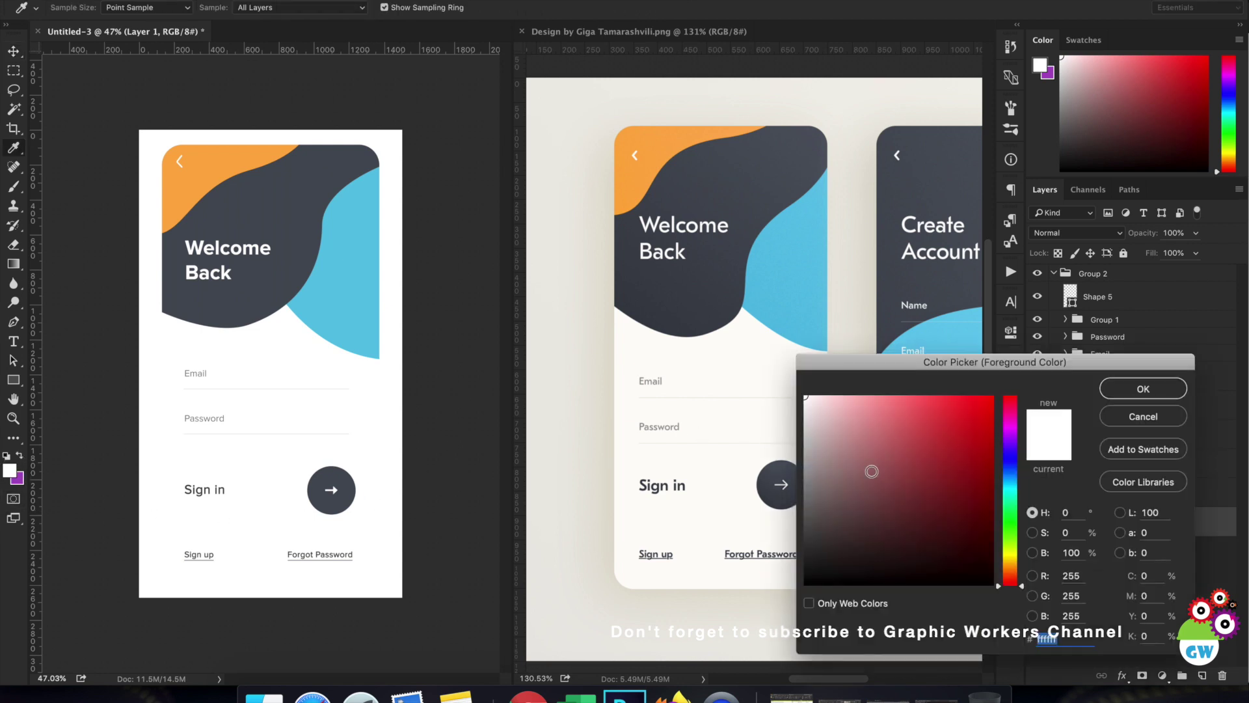
pyautogui.moveTo(845, 459); pyautogui.dragTo(704, 566)
pyautogui.click(1143, 388)
pyautogui.hotkey('alt', 'BackSpace')
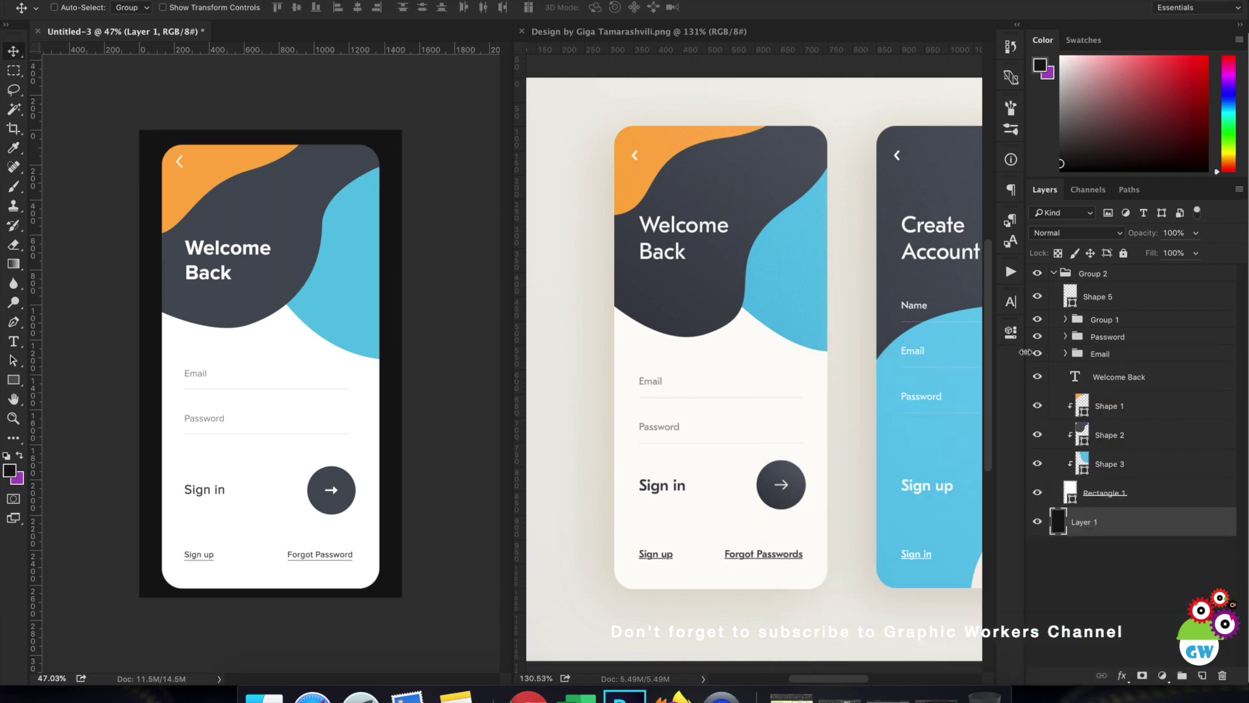
# Step: Crop the canvas outward above and below the card to a height of about 2963 px, and cover the added strips with the dark backdrop
pyautogui.press('c')
pyautogui.moveTo(270, 596); pyautogui.dragTo(269, 617)
pyautogui.moveTo(281, 124); pyautogui.dragTo(277, 107)
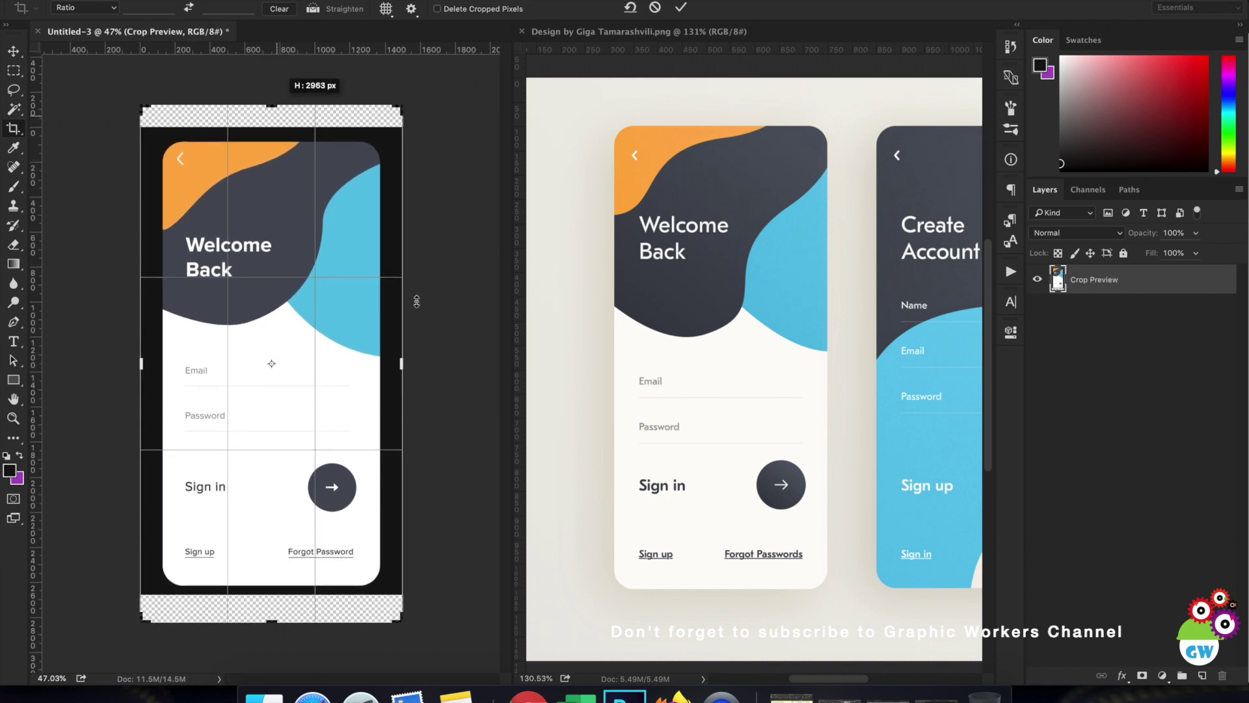
pyautogui.press('Return')
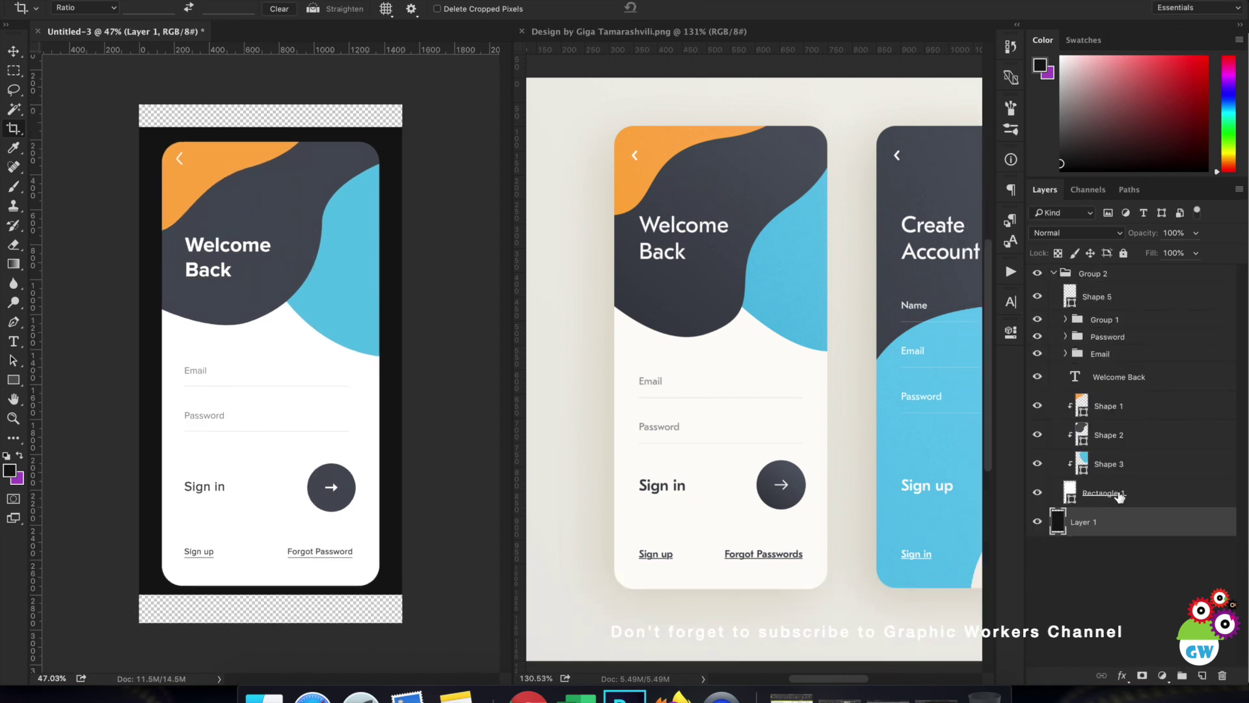
pyautogui.click(13, 51)
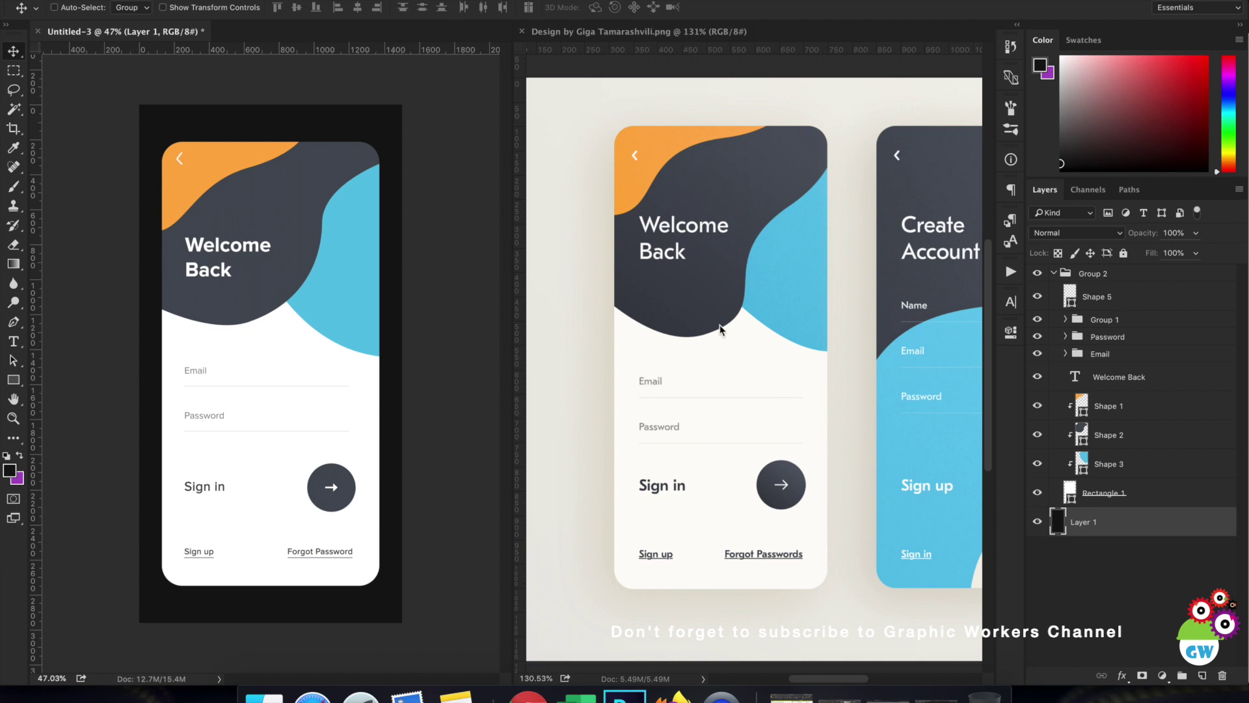
# Step: Bring the Create Account reference screen into view and extend the canvas rightward with the Crop tool, making room for a second card
pyautogui.click(647, 316)
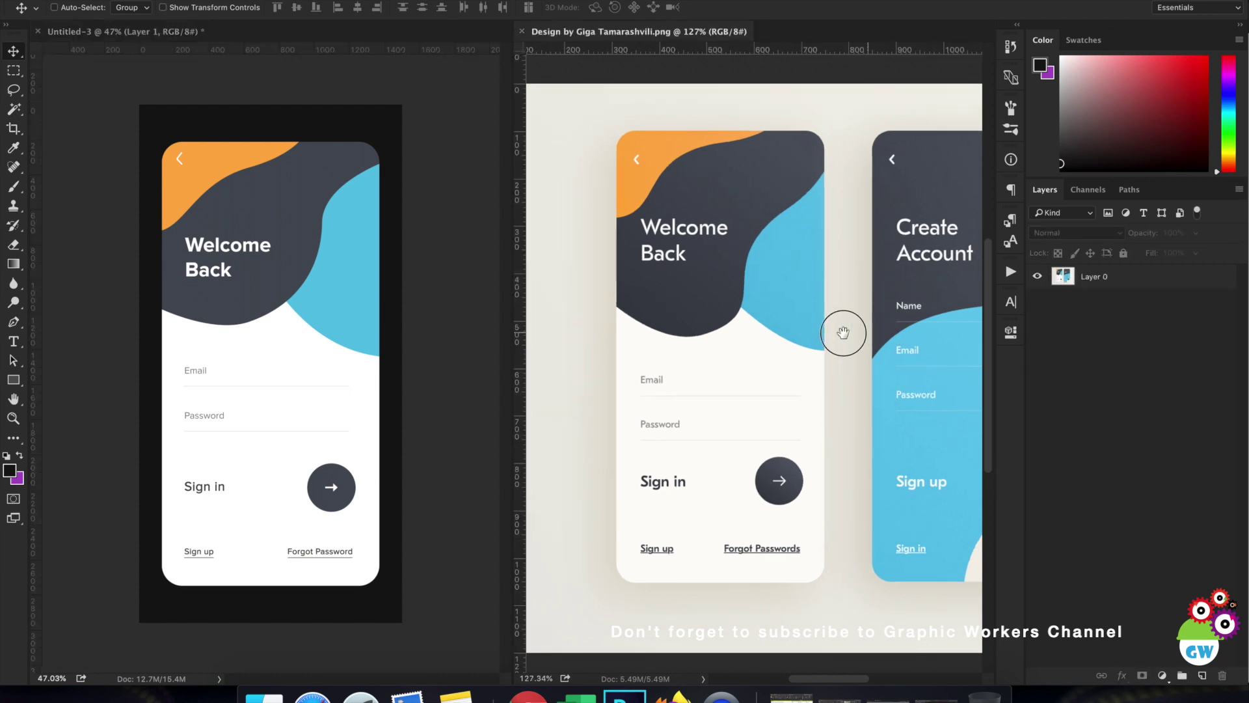
pyautogui.moveTo(843, 330); pyautogui.dragTo(651, 318)
pyautogui.scroll(2, 787, 342)
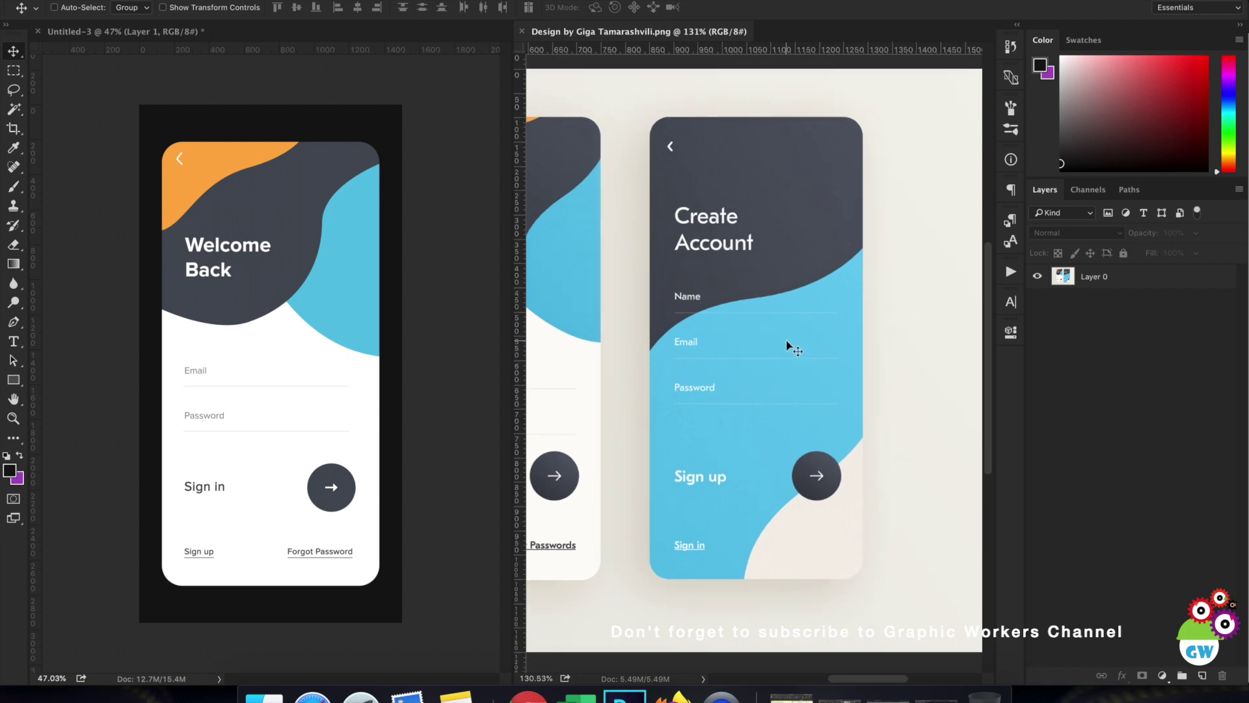
pyautogui.hscroll(-2, 767, 341)
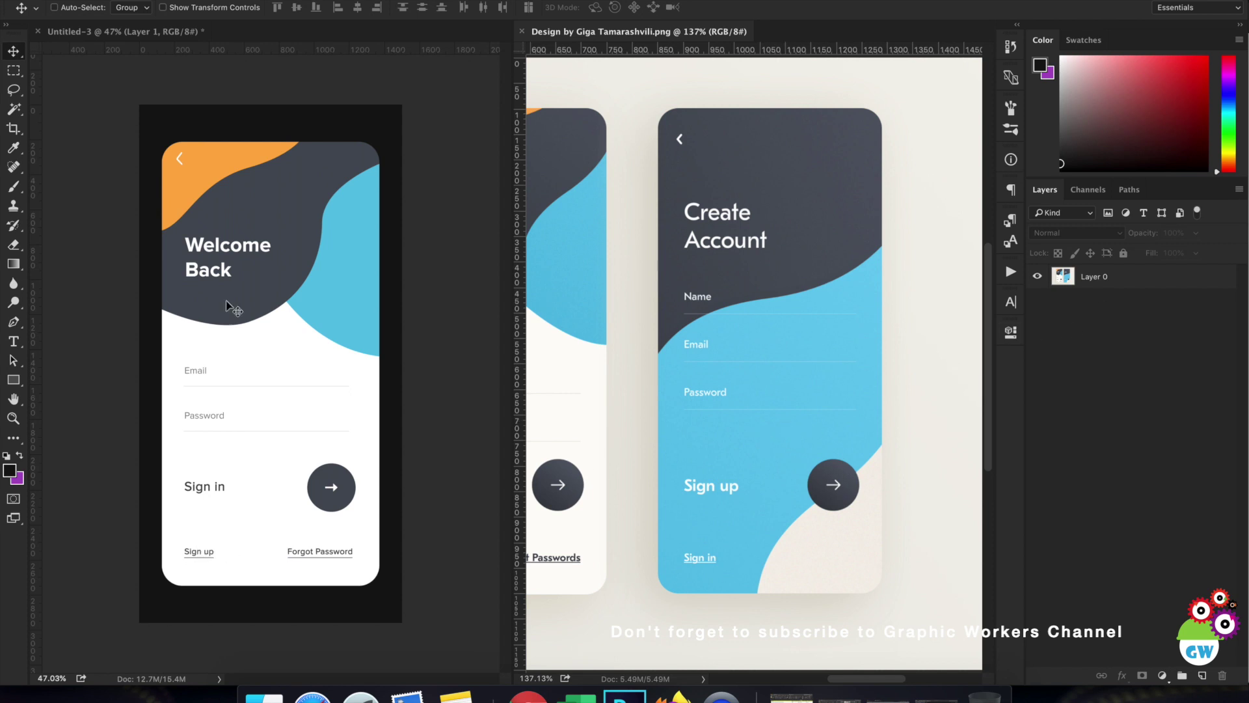
pyautogui.click(319, 305)
pyautogui.scroll(-2, 329, 340)
pyautogui.press('c')
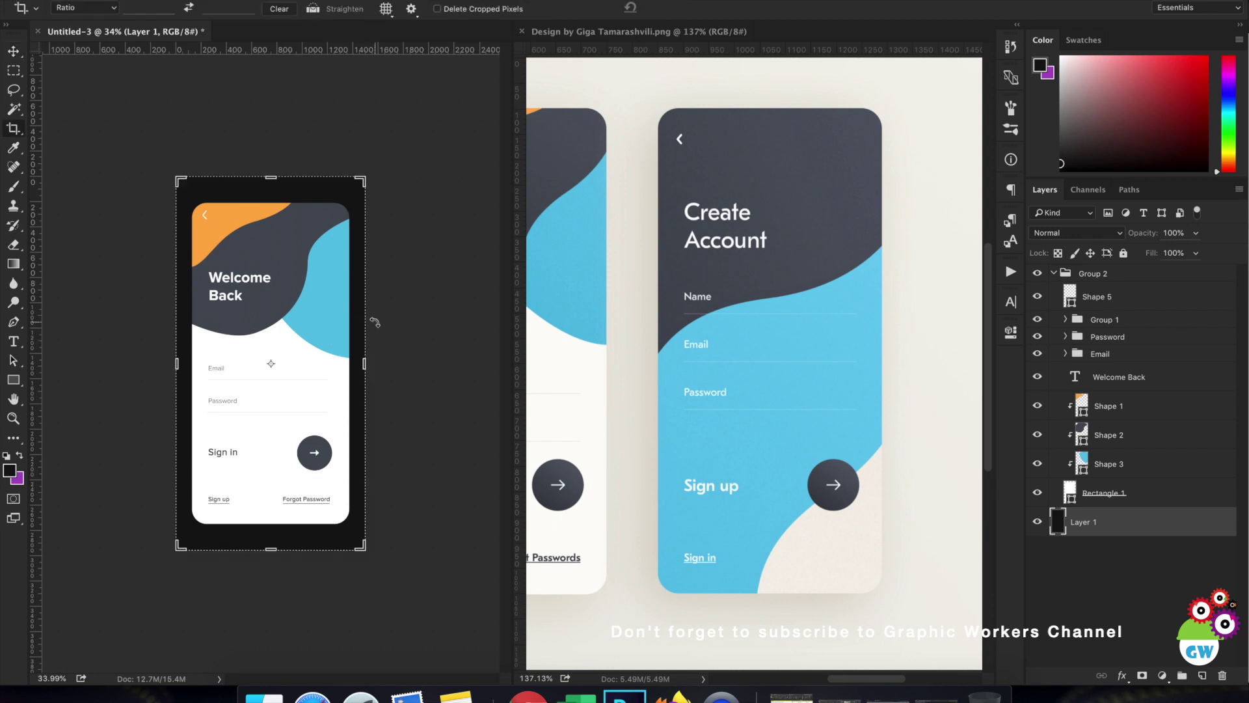
pyautogui.moveTo(369, 358); pyautogui.dragTo(477, 357)
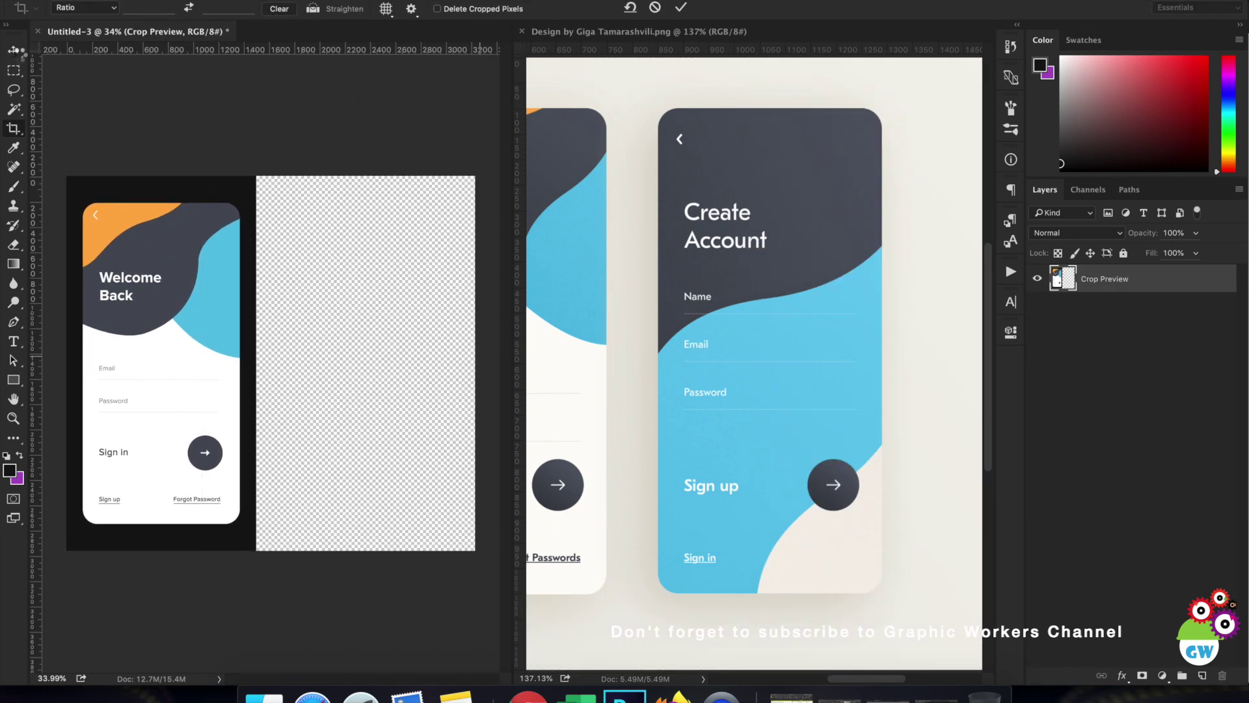
pyautogui.press('v')
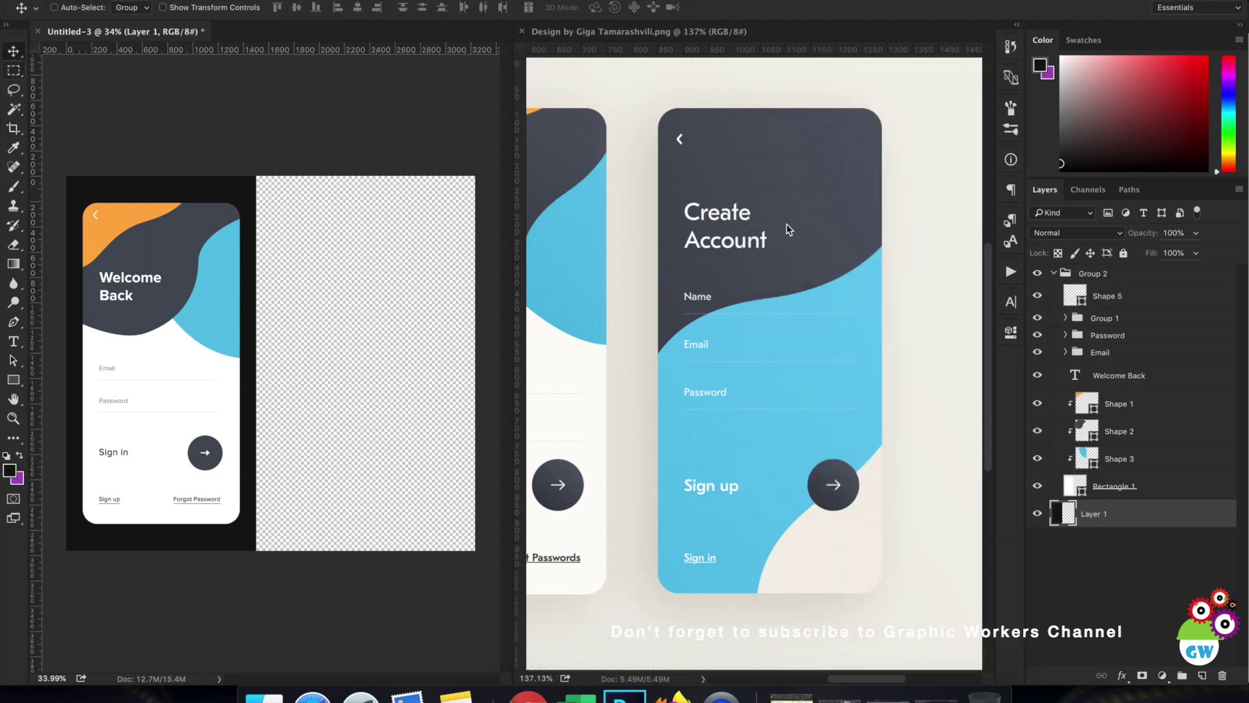
# Step: Collapse the card's Group 2 and rename it Sign In
pyautogui.click(1052, 278)
pyautogui.click(1054, 273)
pyautogui.doubleClick(1103, 273)
pyautogui.write('Sign')
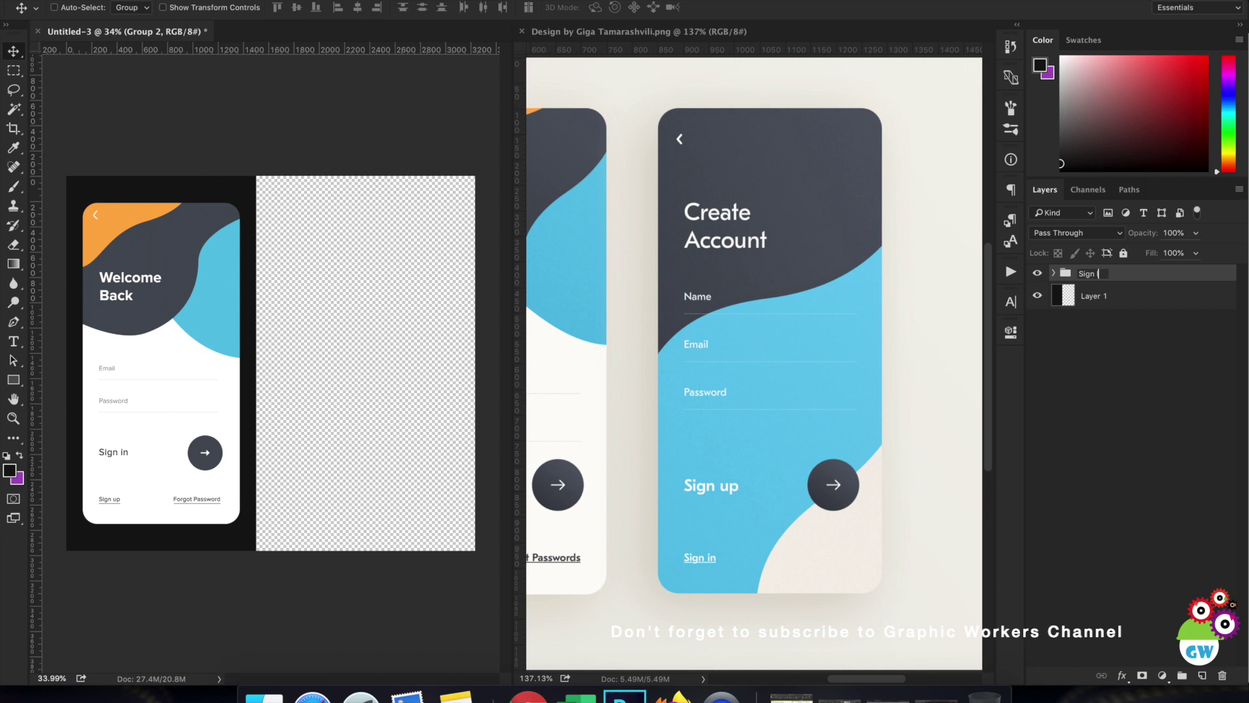
pyautogui.write(' In')
pyautogui.press('Return')
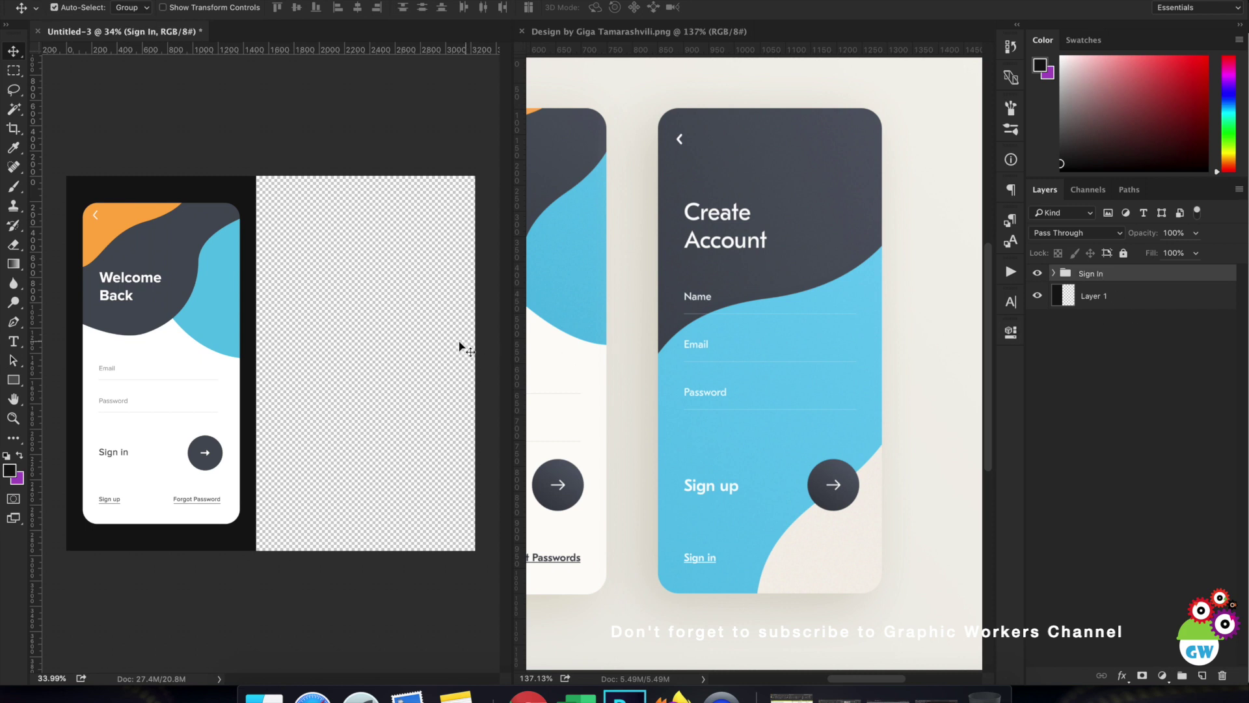
# Step: Duplicate the Sign In group to the right of the original and stretch Layer 1's dark backdrop across the widened canvas
pyautogui.moveTo(293, 327); pyautogui.dragTo(423, 335)
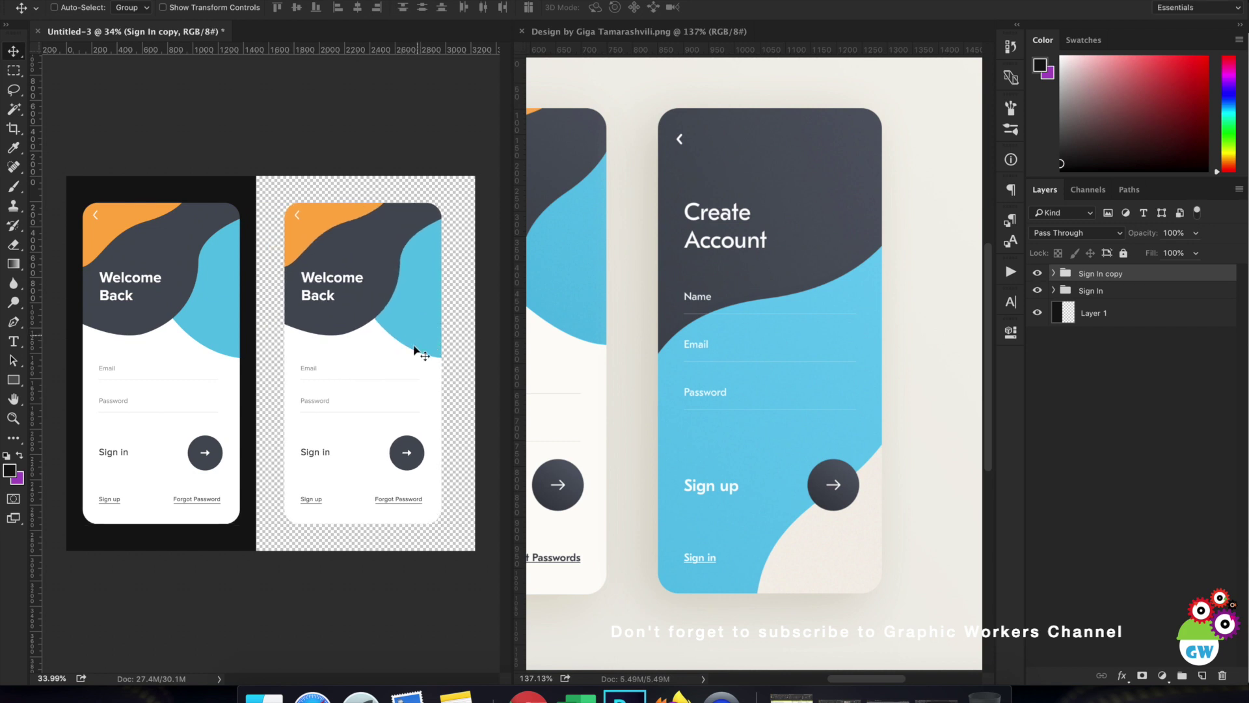
pyautogui.click(1104, 320)
pyautogui.hotkey('ctrl', 't')
pyautogui.moveTo(254, 365); pyautogui.dragTo(477, 375)
pyautogui.press('Return')
# Step: Shift the Sign In groups horizontally so the two cards sit closer together on the dark backdrop
pyautogui.click(1099, 273)
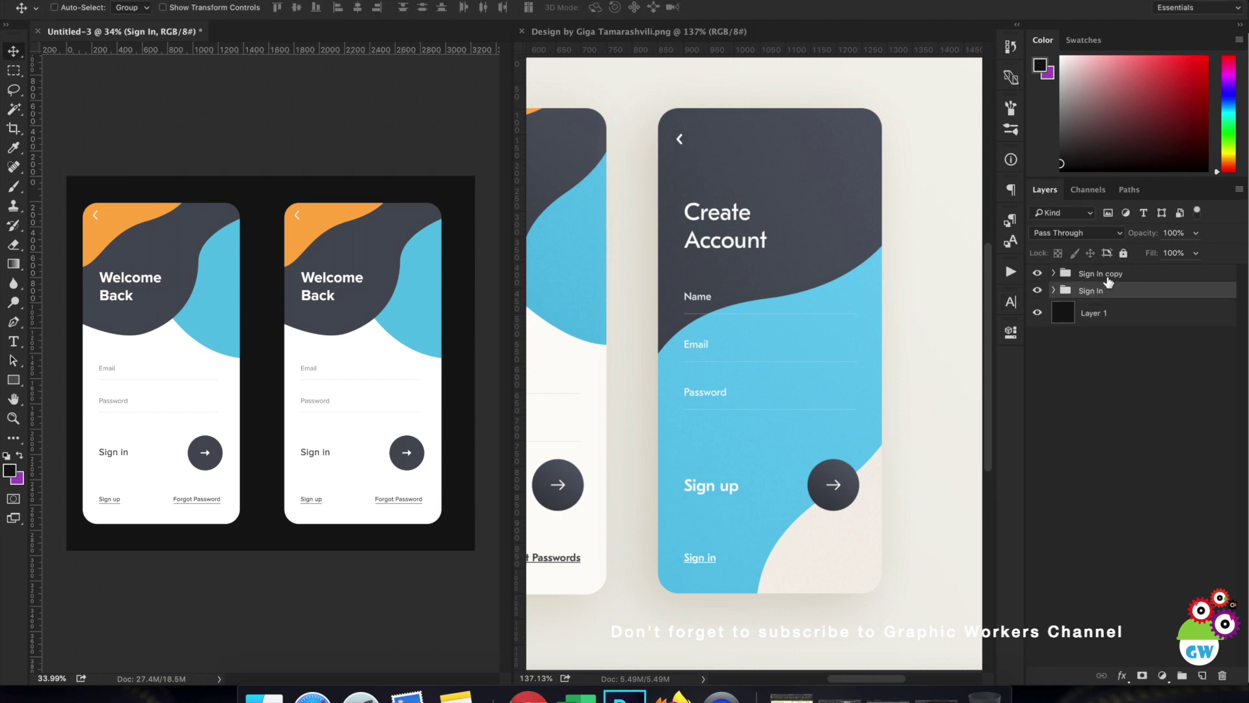
pyautogui.keyDown('shift'); pyautogui.click(1091, 290); pyautogui.keyUp('shift')
pyautogui.moveTo(287, 300); pyautogui.dragTo(335, 301)
pyautogui.click(1099, 273)
# Step: Change the duplicated card's heading text to Create Account, split over two lines
pyautogui.scroll(3, 386, 312)
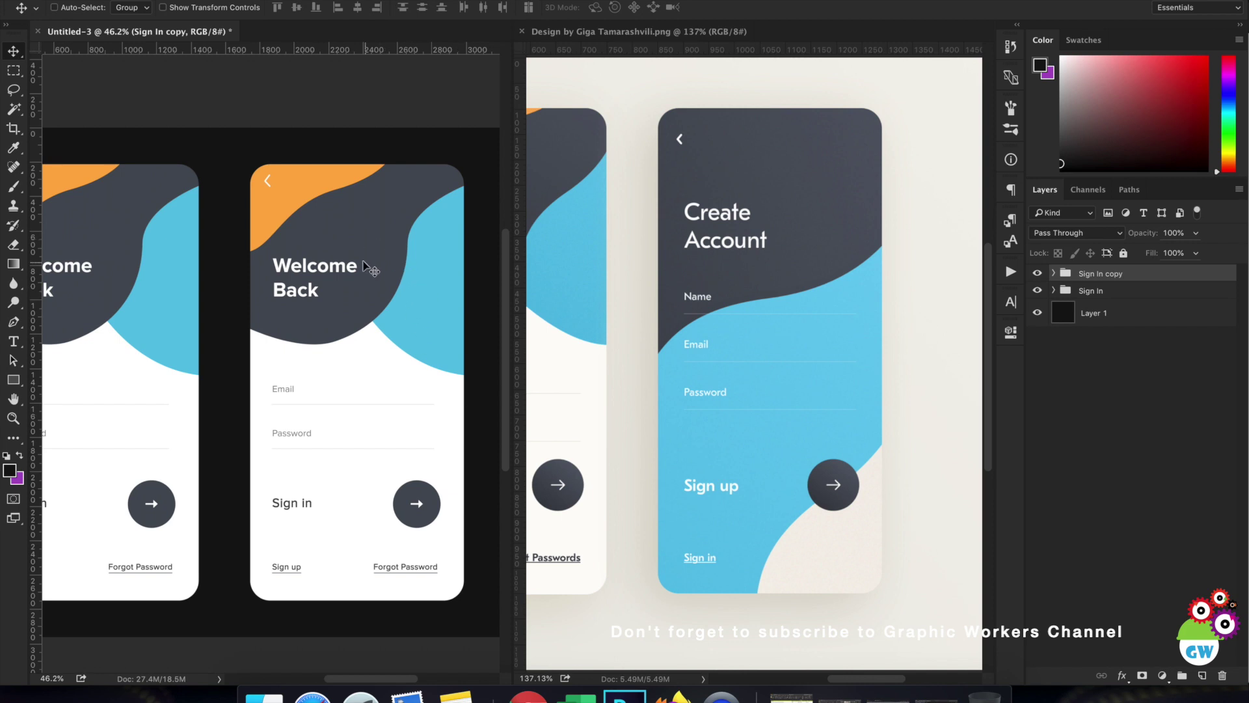
pyautogui.keyDown('super'); pyautogui.click(332, 272); pyautogui.keyUp('super')
pyautogui.doubleClick(332, 272)
pyautogui.write('Cree')
pyautogui.write('ate ')
pyautogui.write('Acc')
pyautogui.click(306, 268)
pyautogui.press('BackSpace')
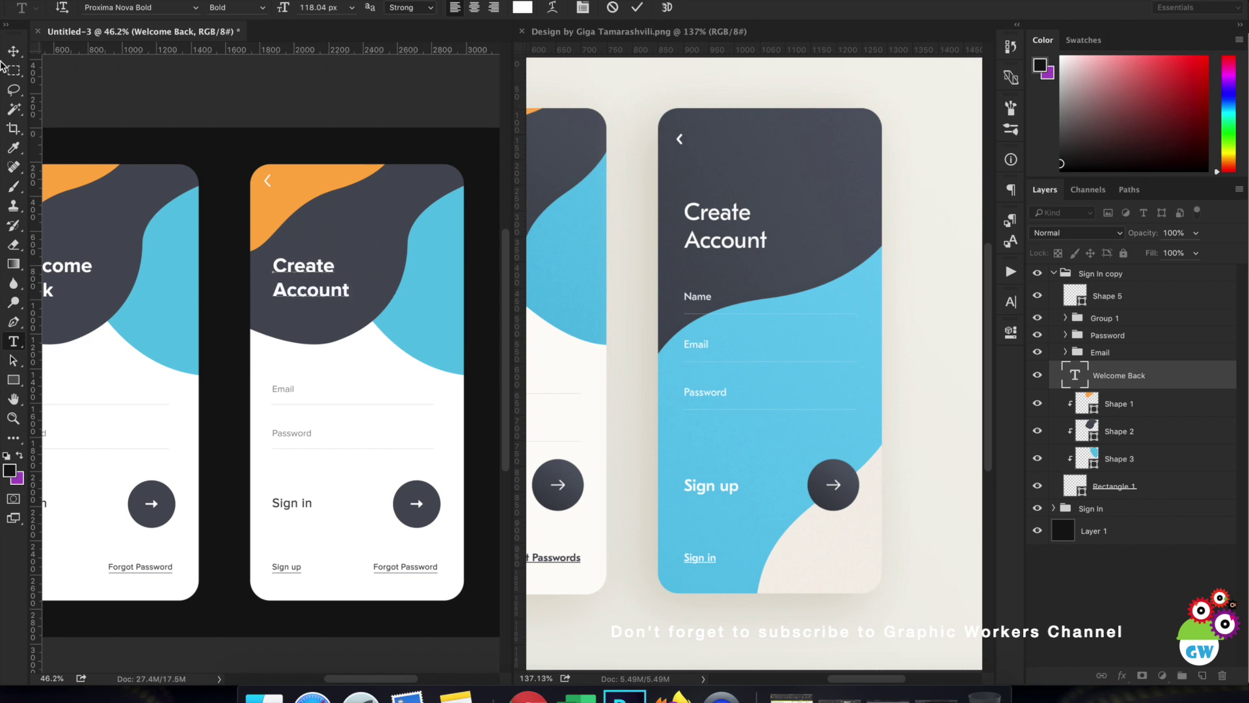
pyautogui.press('Escape')
pyautogui.press('v')
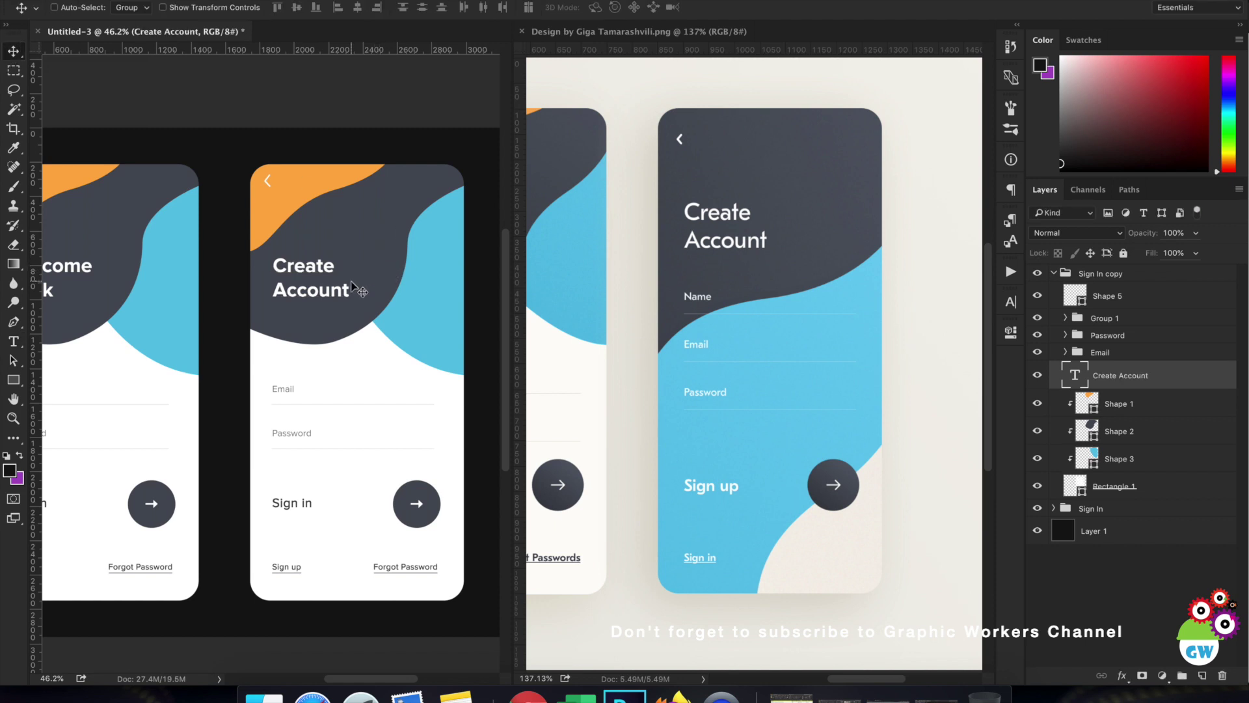
# Step: Delete the three wave layers Shape 1, Shape 2 and Shape 3 from the duplicated card
pyautogui.click(1114, 355)
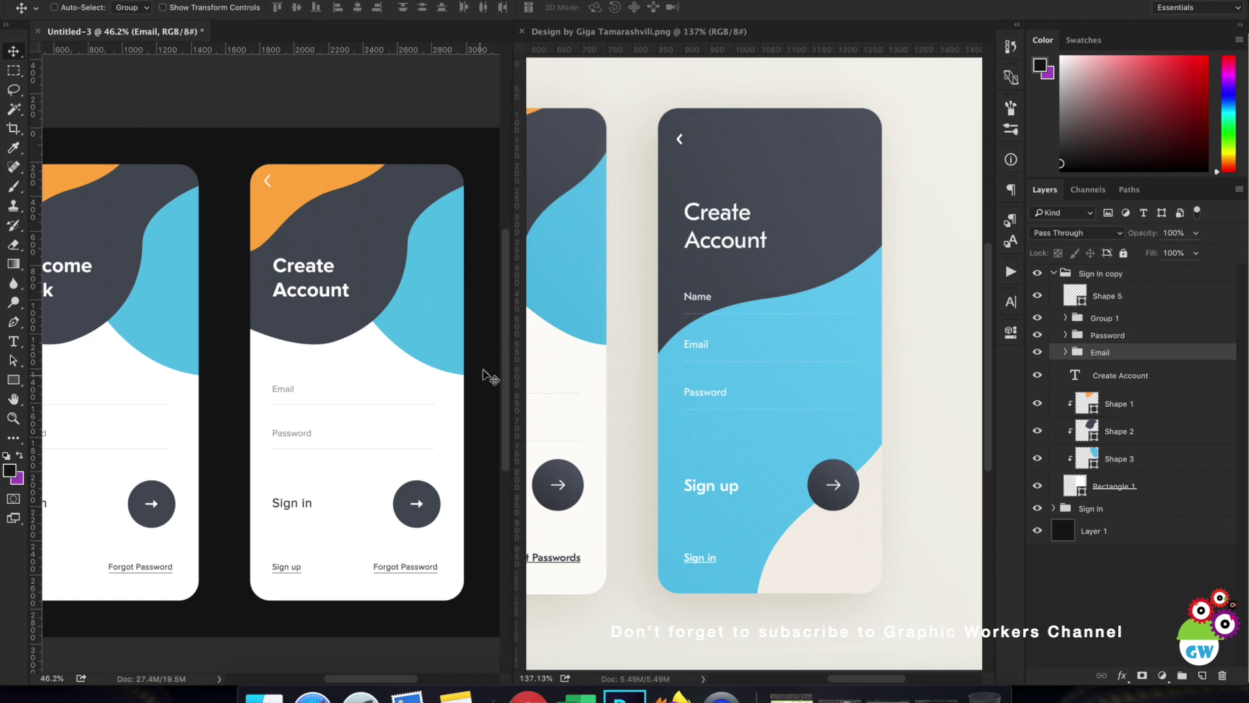
pyautogui.click(1143, 414)
pyautogui.keyDown('shift'); pyautogui.click(1140, 462); pyautogui.keyUp('shift')
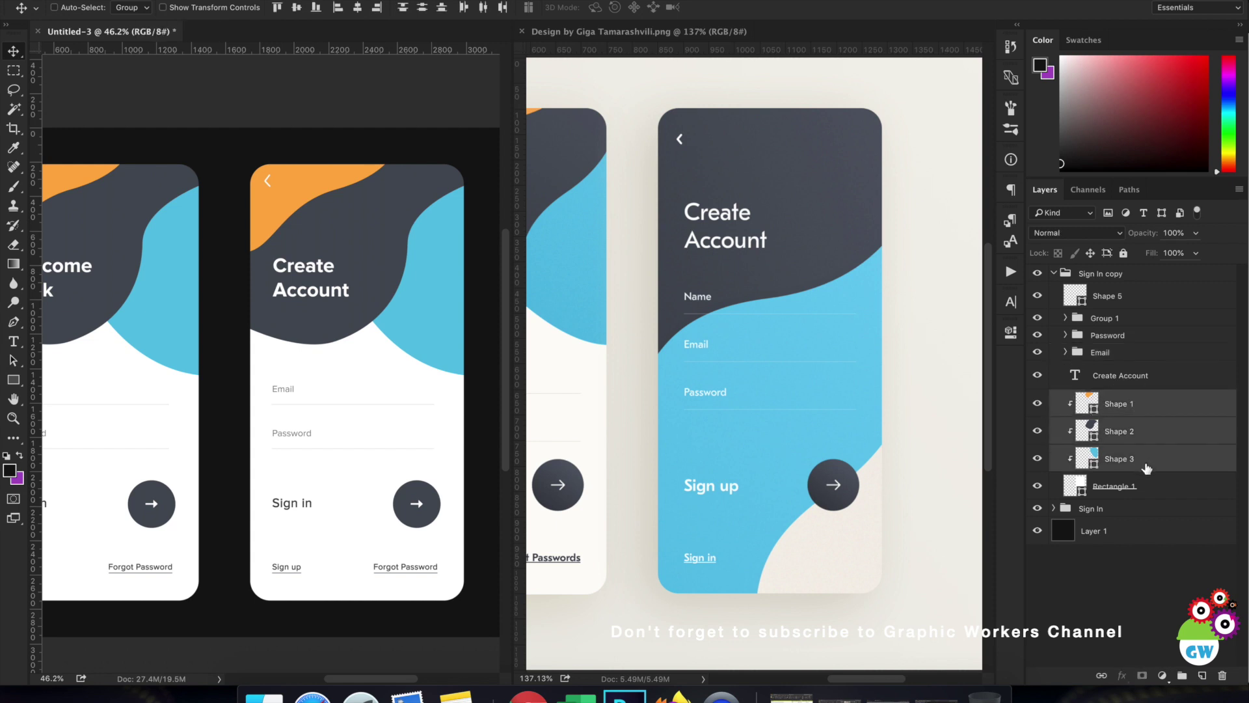
pyautogui.press('Delete')
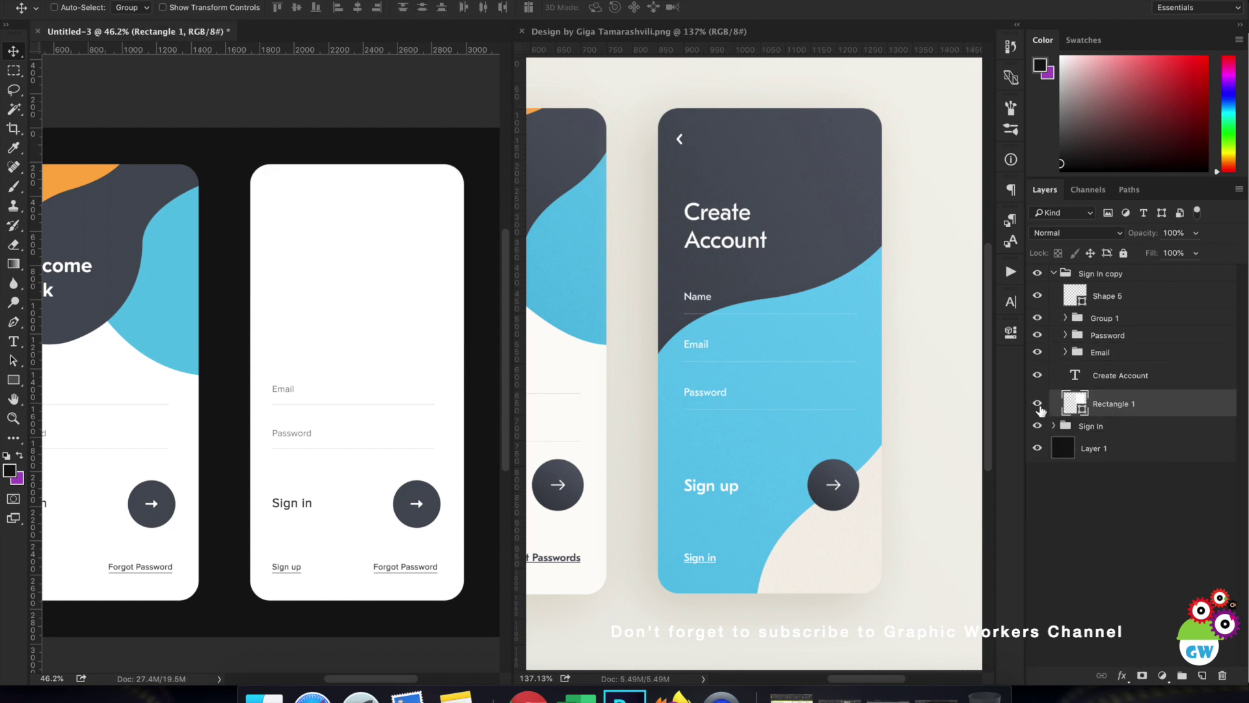
# Step: Draw a closed shape with a wavy lower edge over the second card's upper half, and place its layer directly above Rectangle 1
pyautogui.click(1102, 479)
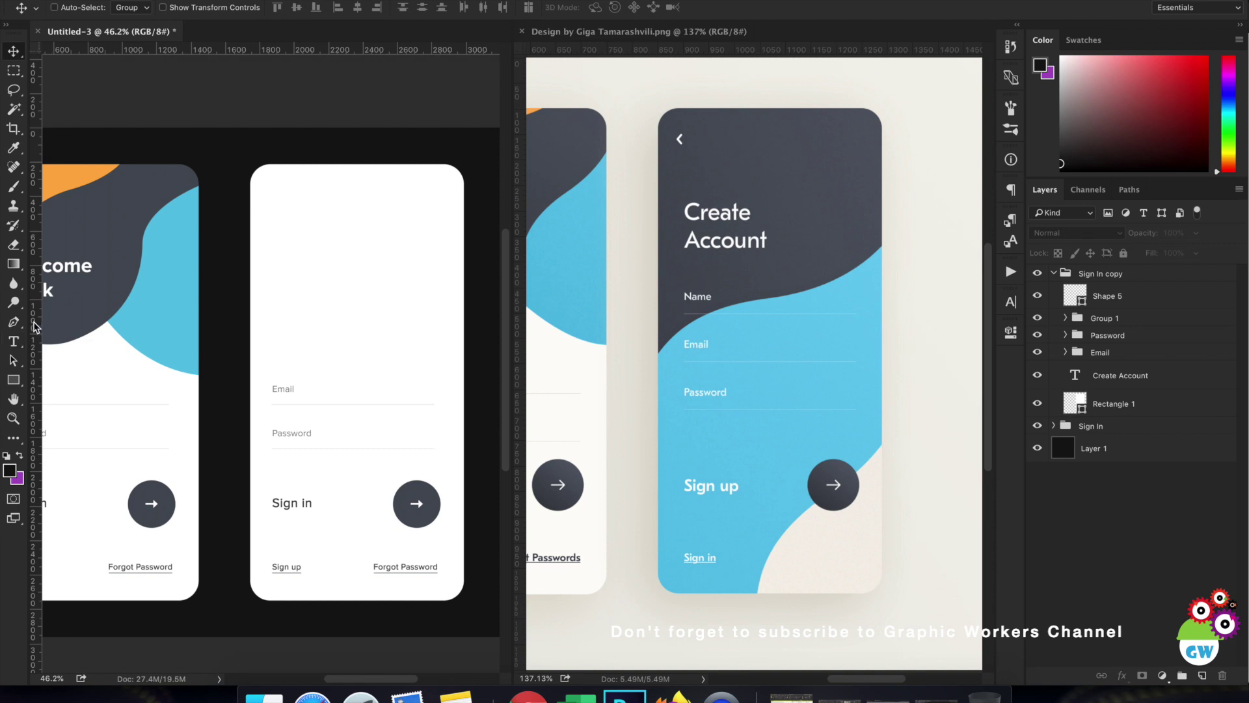
pyautogui.click(14, 322)
pyautogui.click(471, 289)
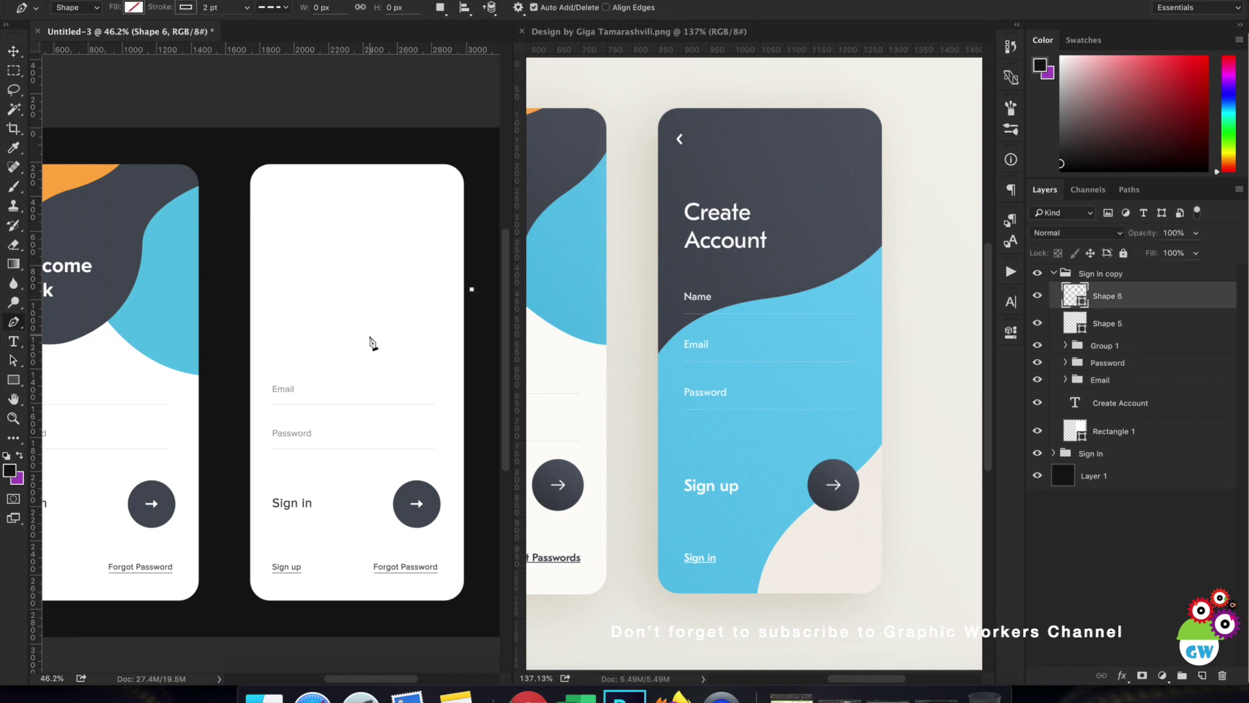
pyautogui.moveTo(347, 341); pyautogui.dragTo(310, 341)
pyautogui.moveTo(231, 404); pyautogui.dragTo(209, 427)
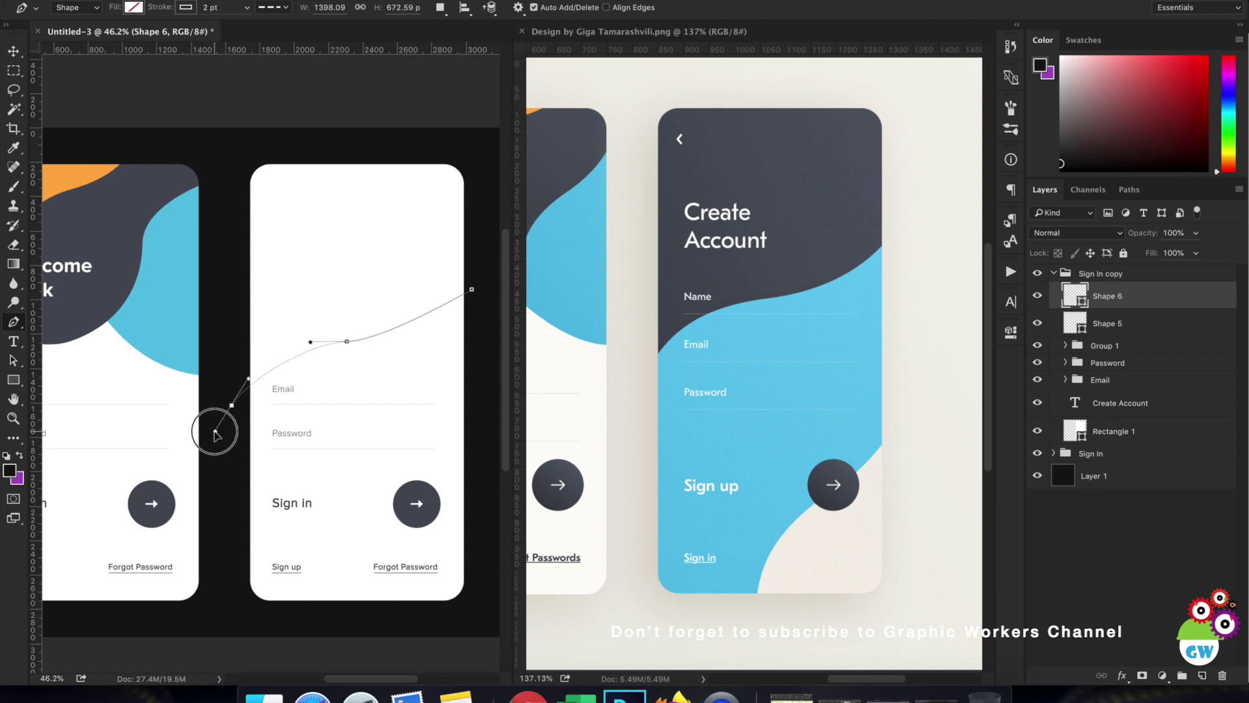
pyautogui.moveTo(383, 341); pyautogui.dragTo(274, 338)
pyautogui.moveTo(248, 377); pyautogui.dragTo(223, 335)
pyautogui.click(235, 143)
pyautogui.click(472, 142)
pyautogui.click(472, 290)
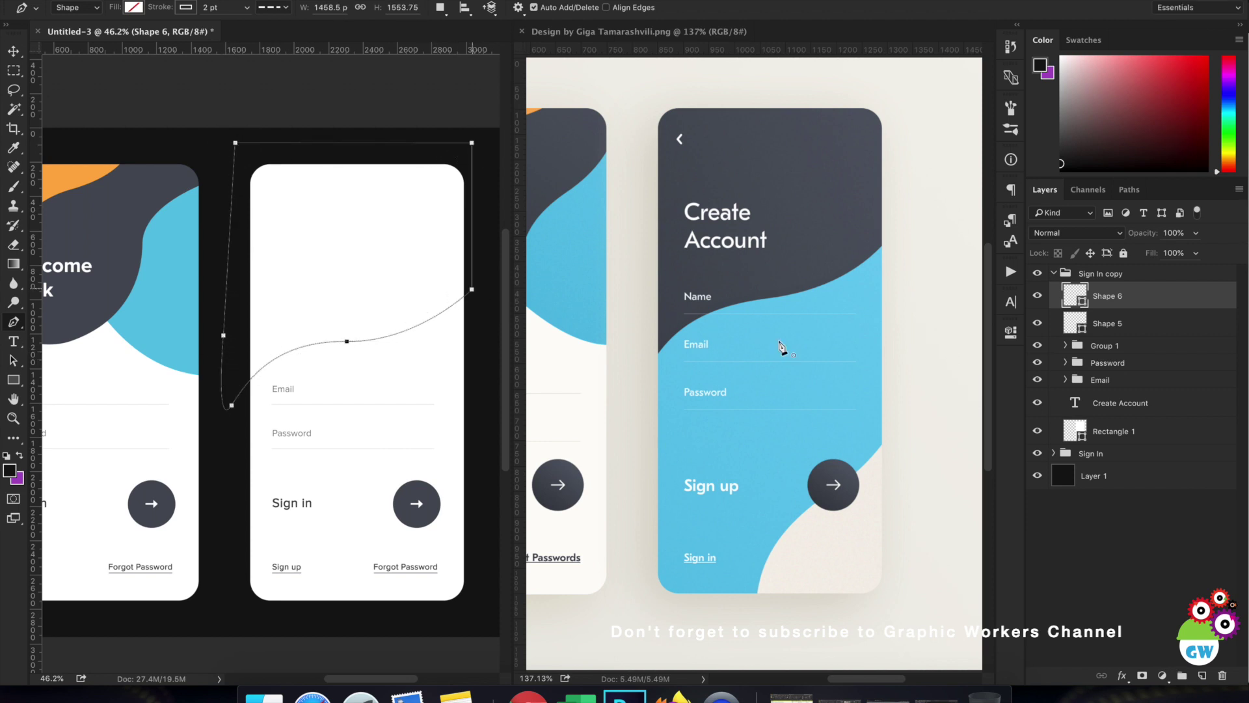
pyautogui.moveTo(1135, 296); pyautogui.dragTo(1099, 403)
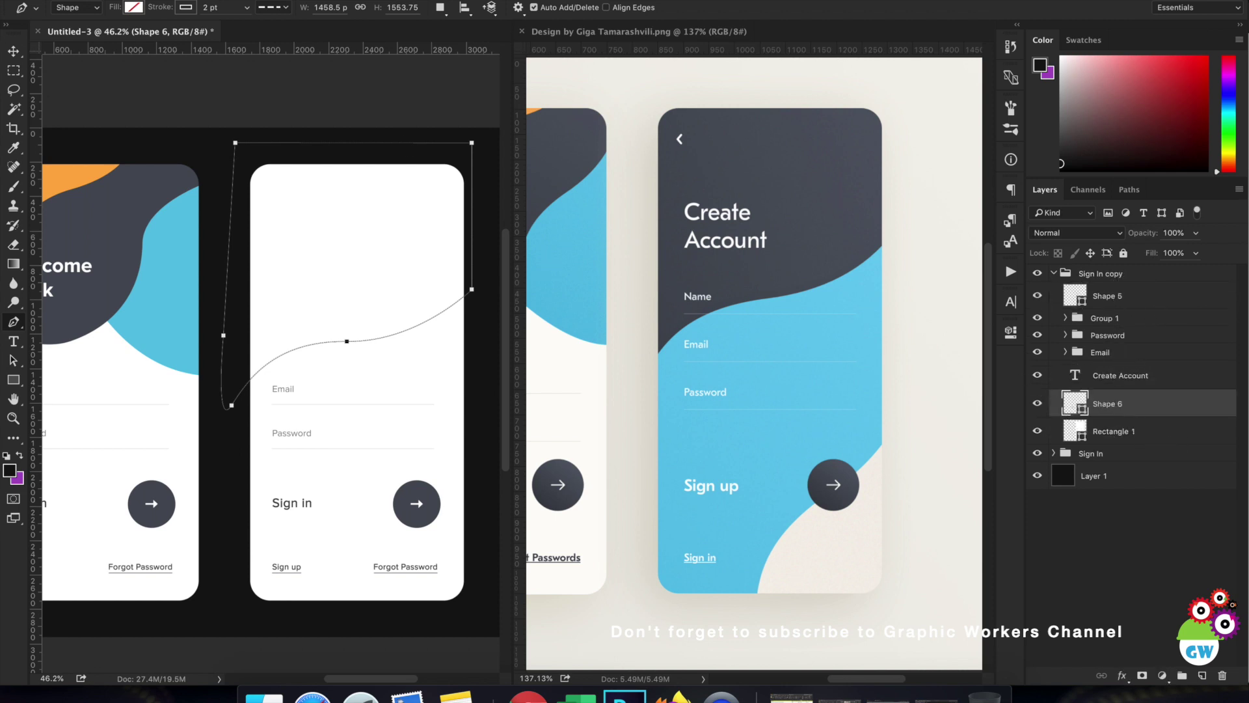
# Step: Give the wavy shape no stroke and the reference card's dark slate fill (4e535d), and clip it to Rectangle 1
pyautogui.click(186, 9)
pyautogui.click(134, 8)
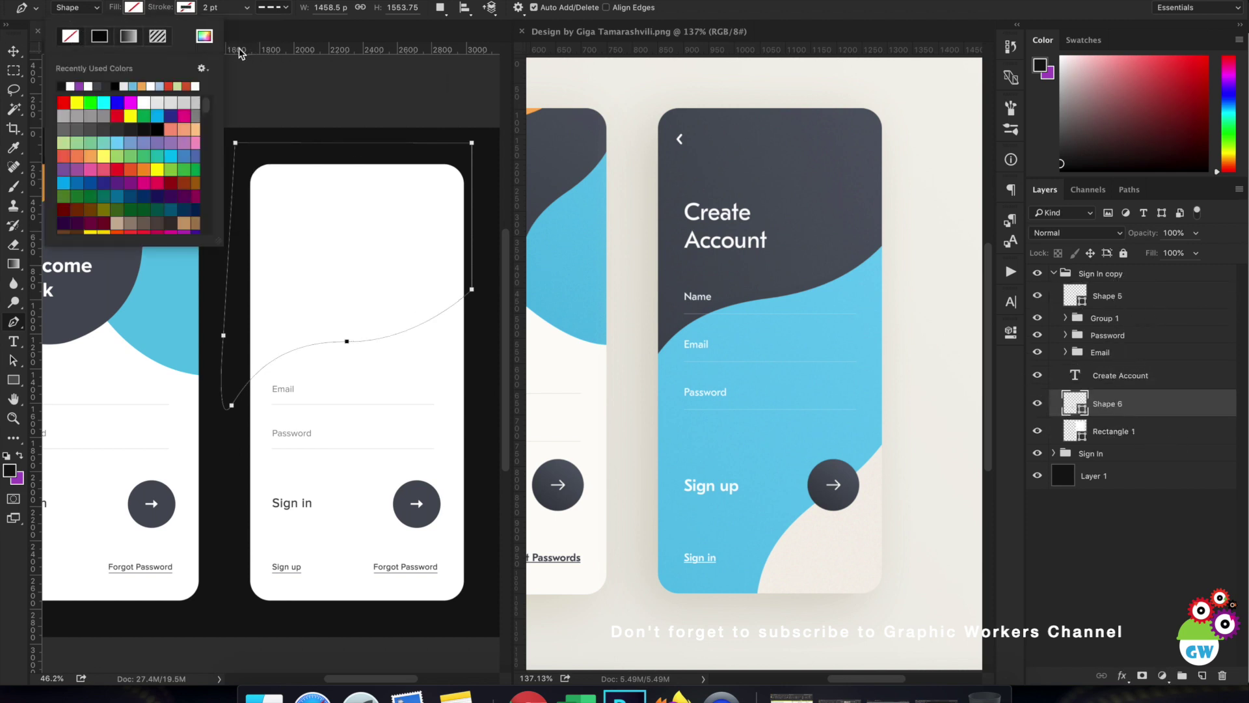
pyautogui.click(204, 37)
pyautogui.click(764, 190)
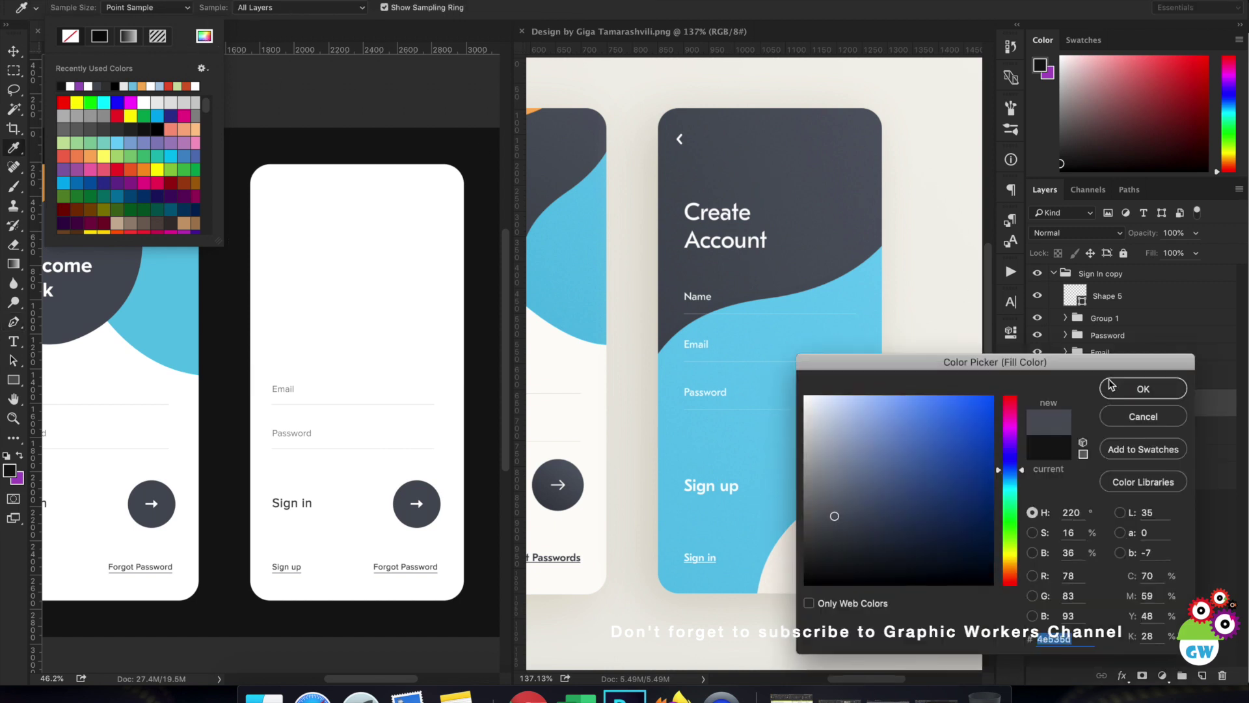
pyautogui.press('Return')
pyautogui.press('v')
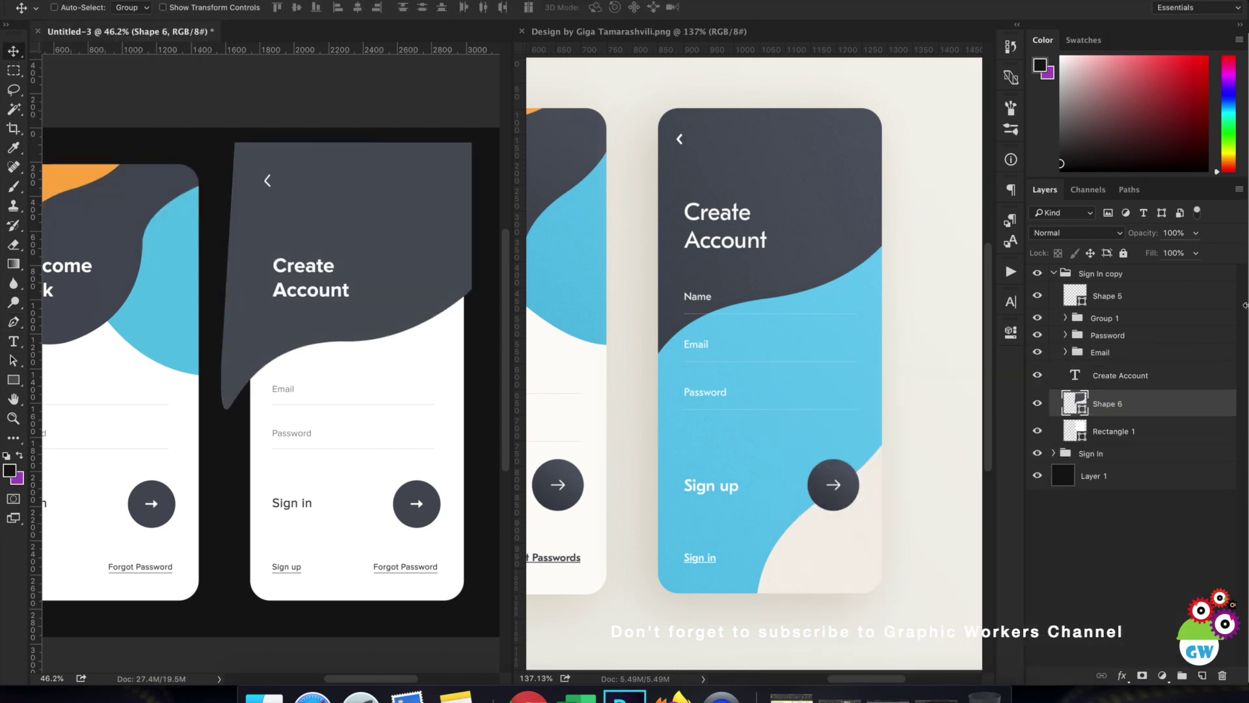
pyautogui.keyDown('alt'); pyautogui.click(1106, 415); pyautogui.keyUp('alt')
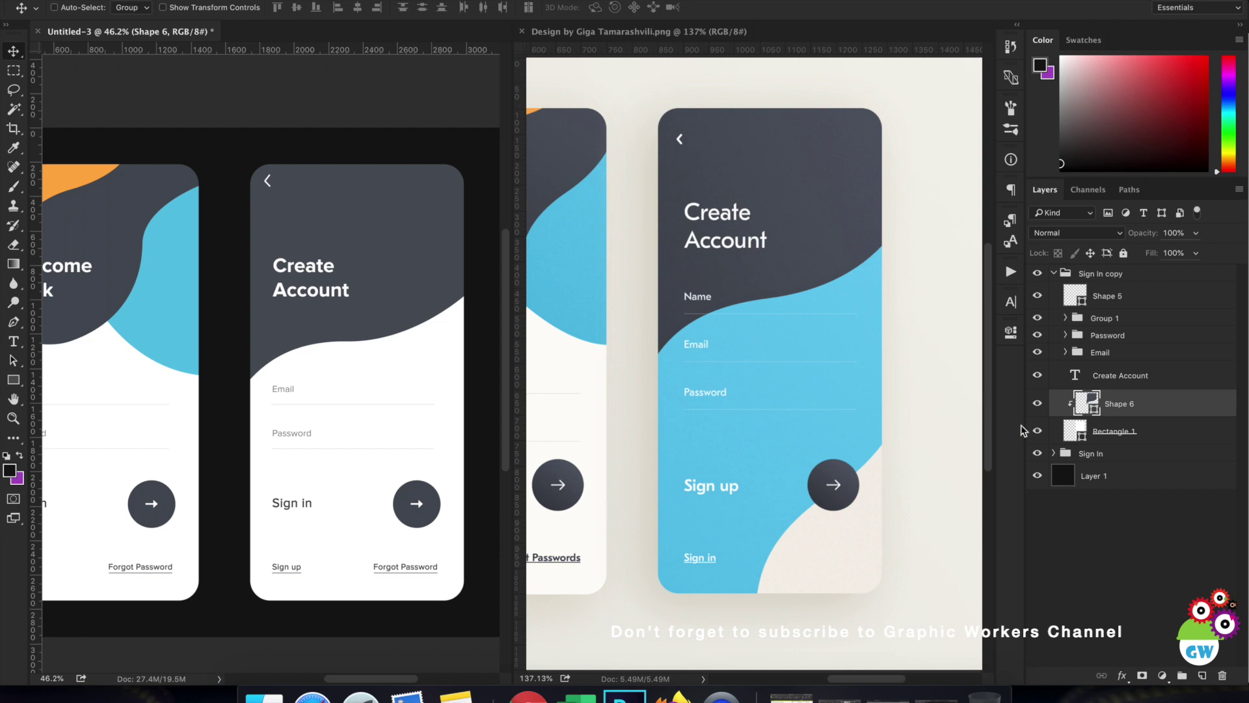
pyautogui.click(1182, 571)
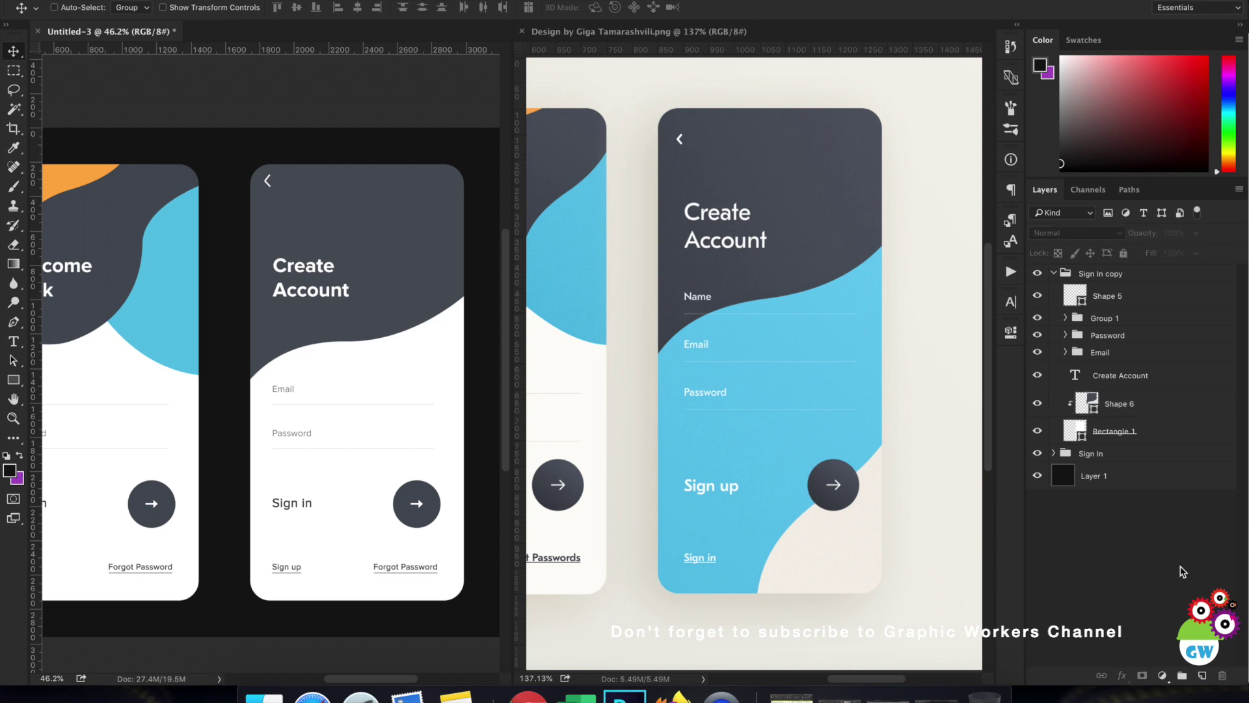
# Step: Draw a closed shape about 1443 by 2278 px over the second card's lower part, curving around its lower corner beside the arrow button
pyautogui.click(14, 325)
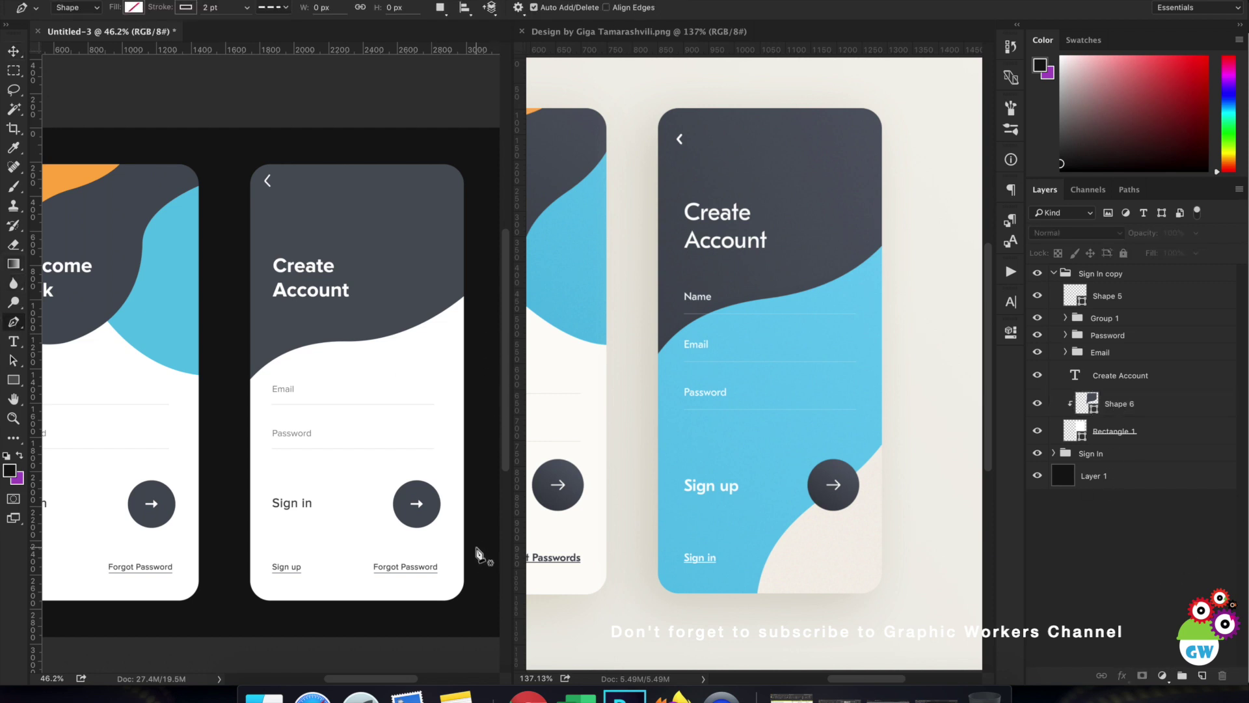
pyautogui.click(470, 470)
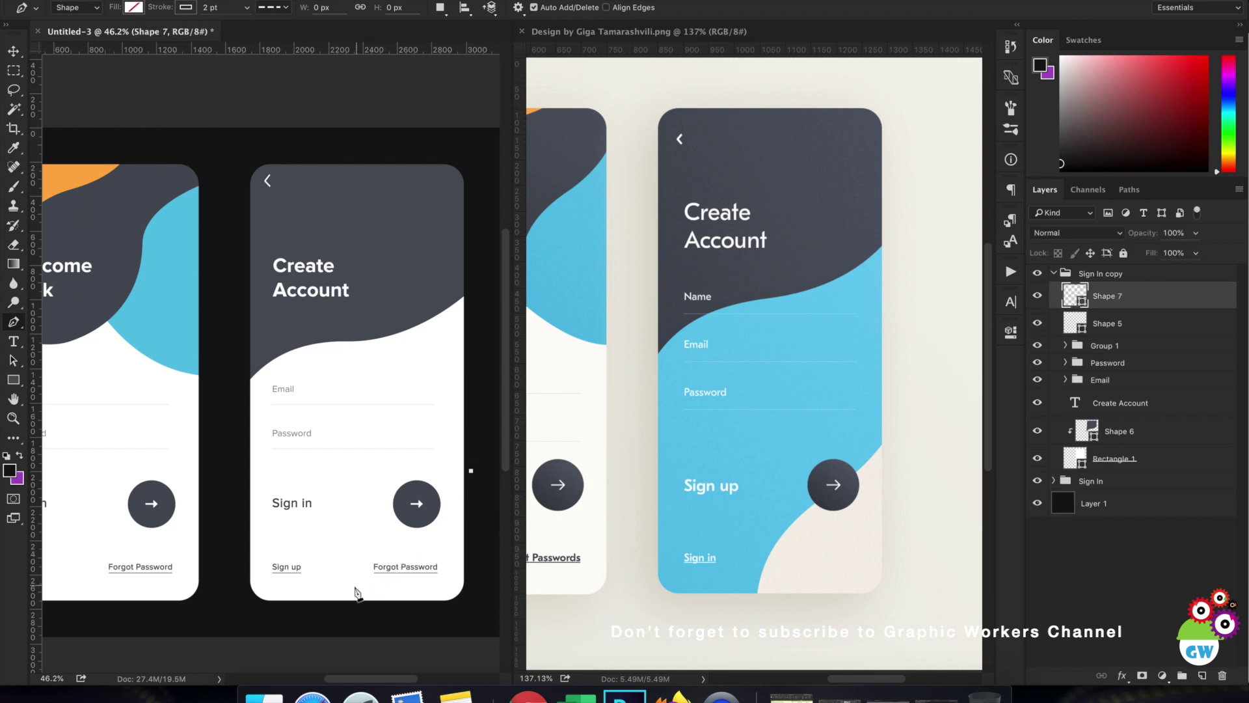
pyautogui.moveTo(338, 601); pyautogui.dragTo(324, 658)
pyautogui.click(226, 598)
pyautogui.moveTo(226, 598); pyautogui.dragTo(229, 334)
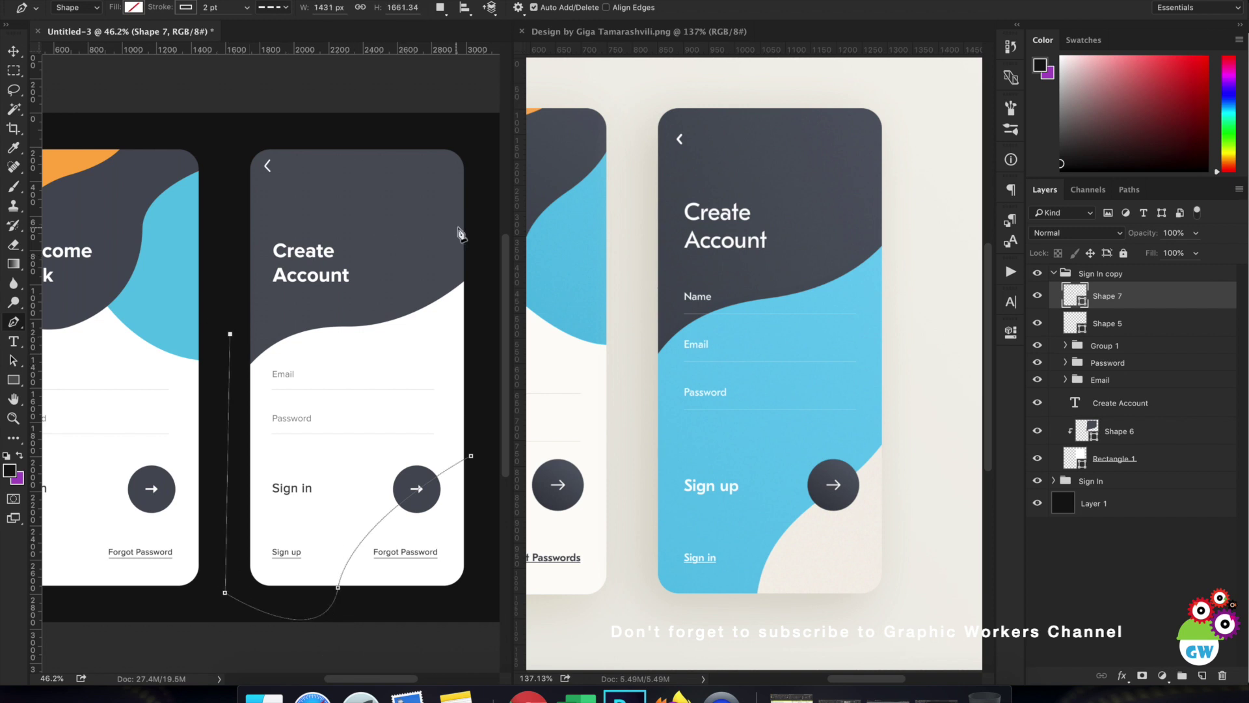
pyautogui.click(471, 457)
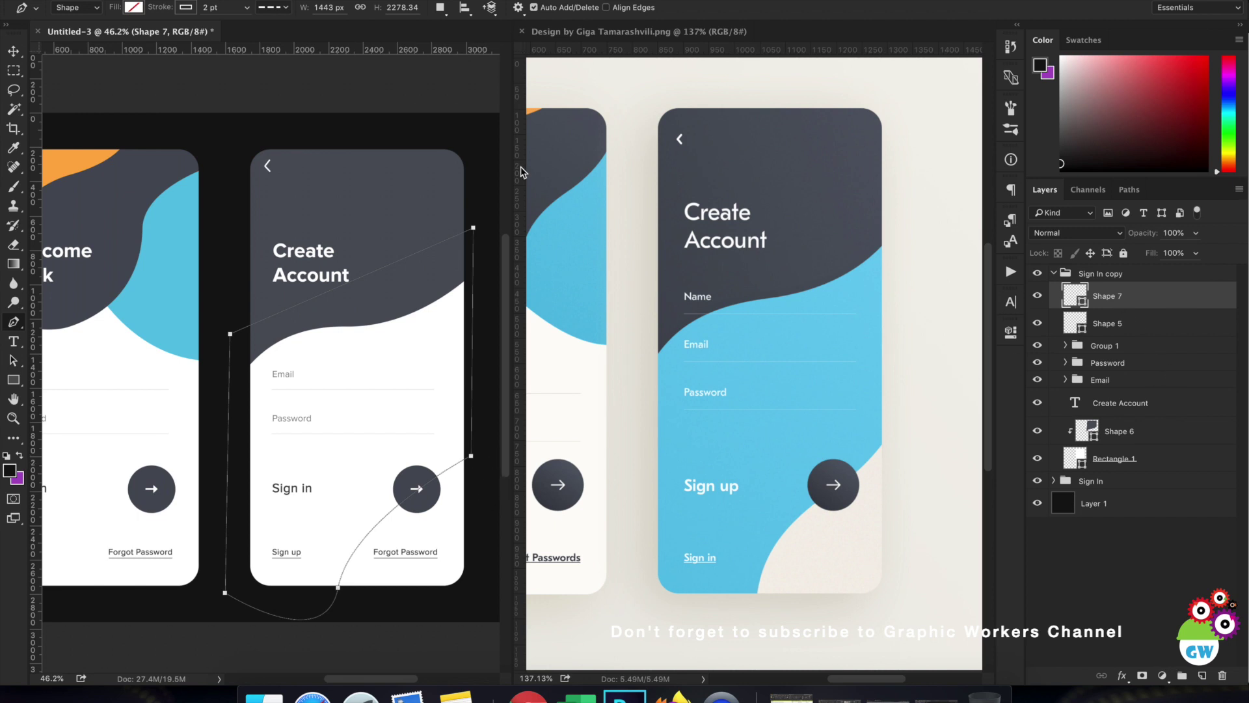
# Step: Give the new shape no stroke and the reference's blue fill (66c9ef), and clip its layer to Rectangle 1 beneath Shape 6
pyautogui.press('u')
pyautogui.click(185, 7)
pyautogui.click(131, 36)
pyautogui.click(133, 7)
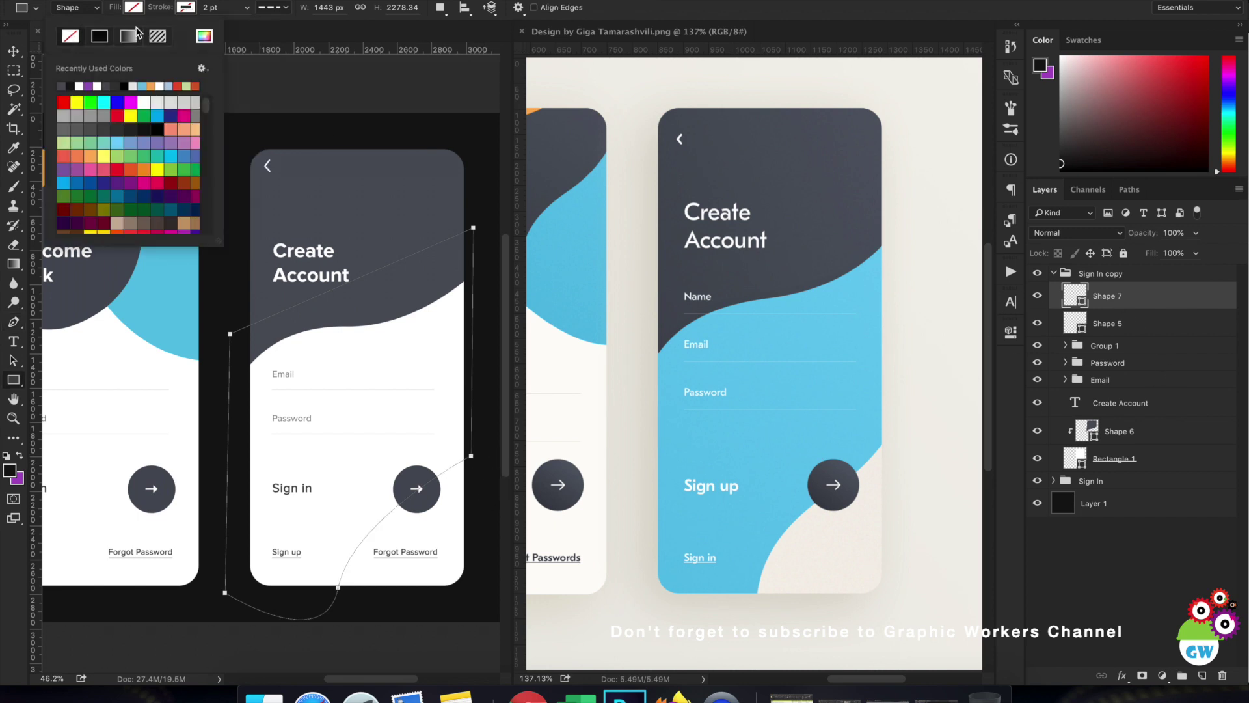
pyautogui.click(205, 35)
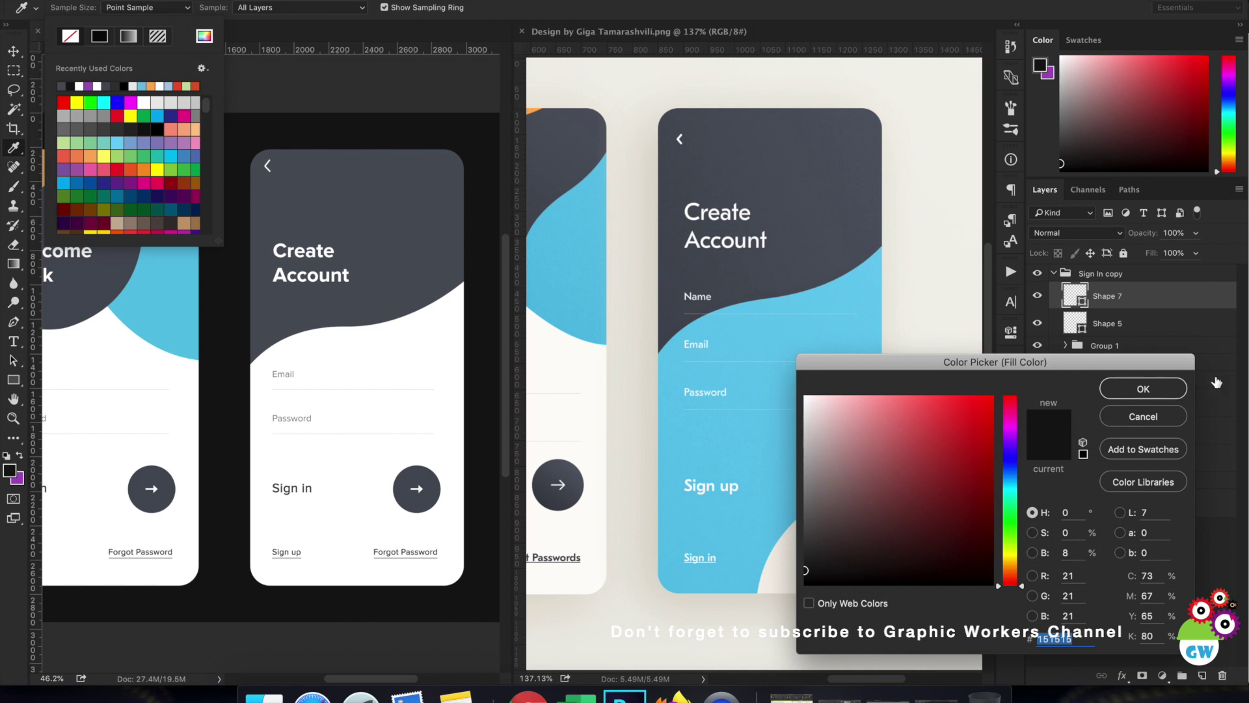
pyautogui.click(1169, 391)
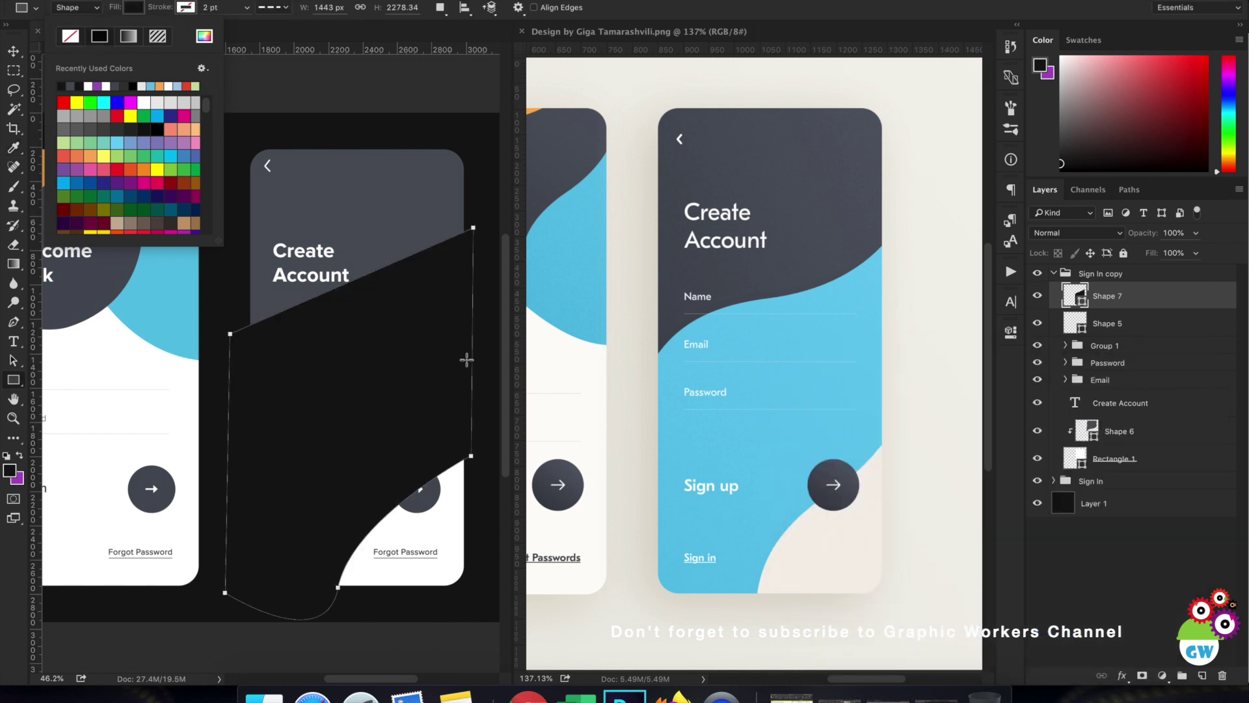
pyautogui.click(204, 36)
pyautogui.click(844, 298)
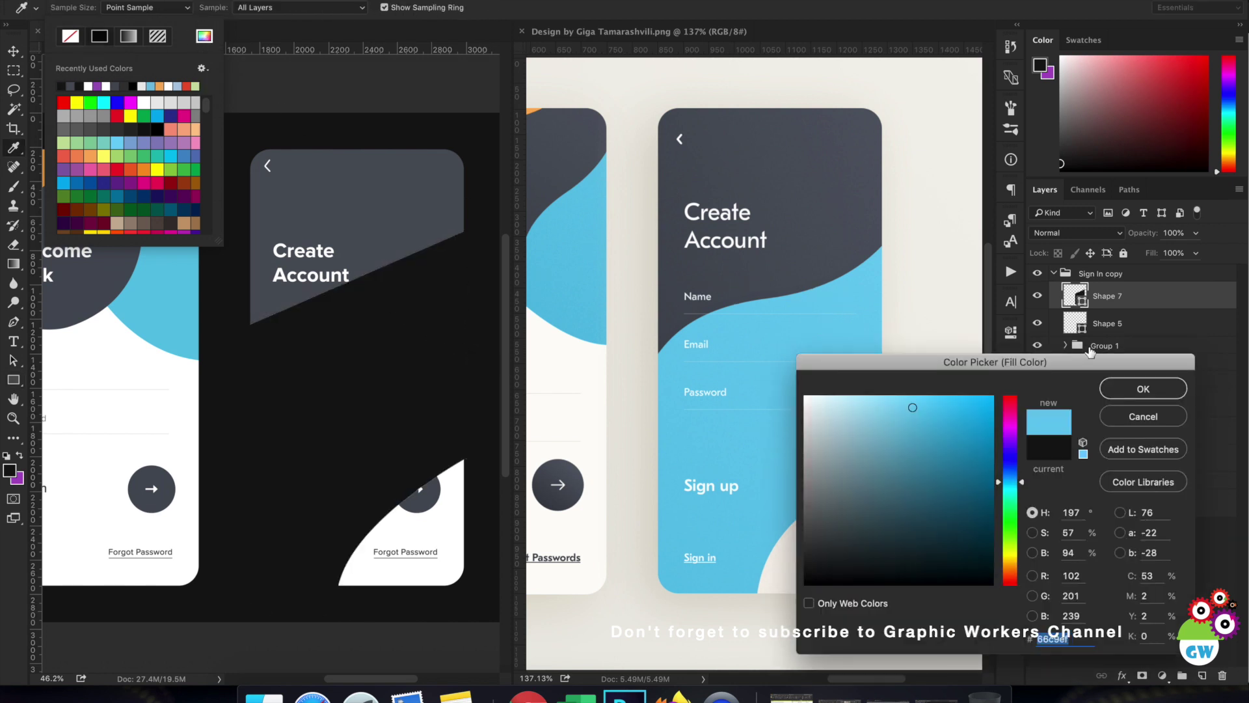
pyautogui.click(1145, 389)
pyautogui.click(13, 44)
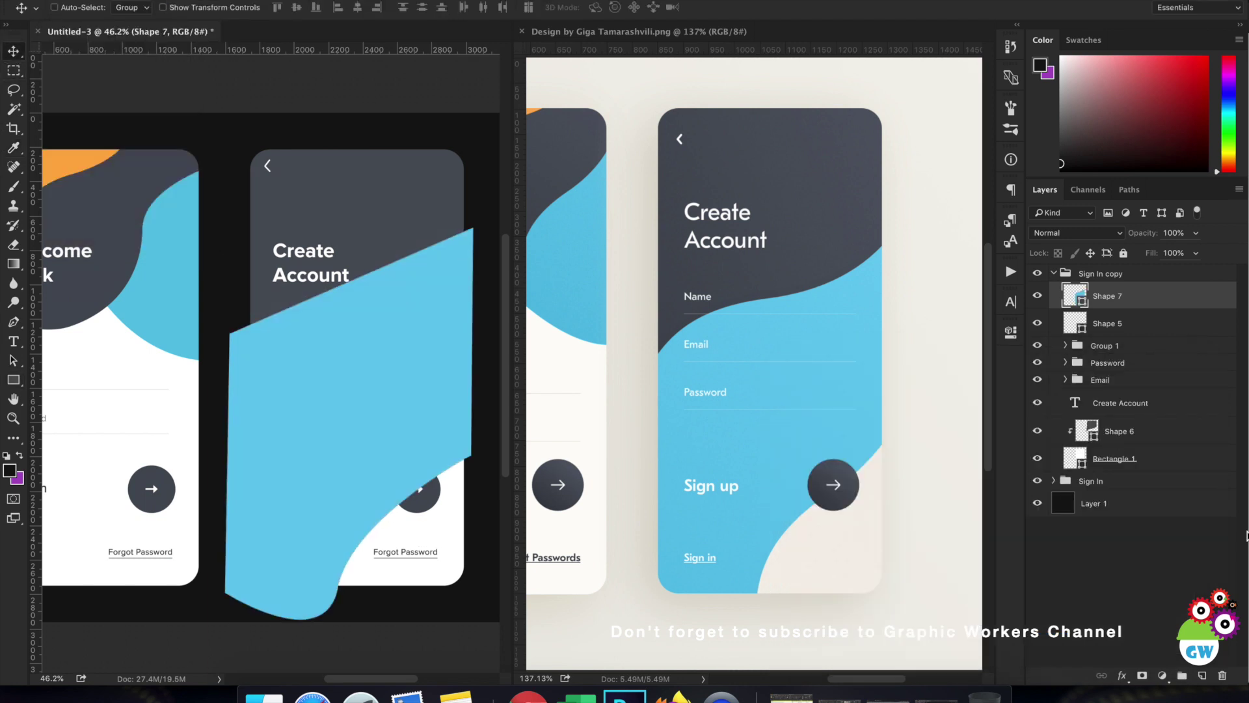
pyautogui.moveTo(1118, 297); pyautogui.dragTo(1117, 443)
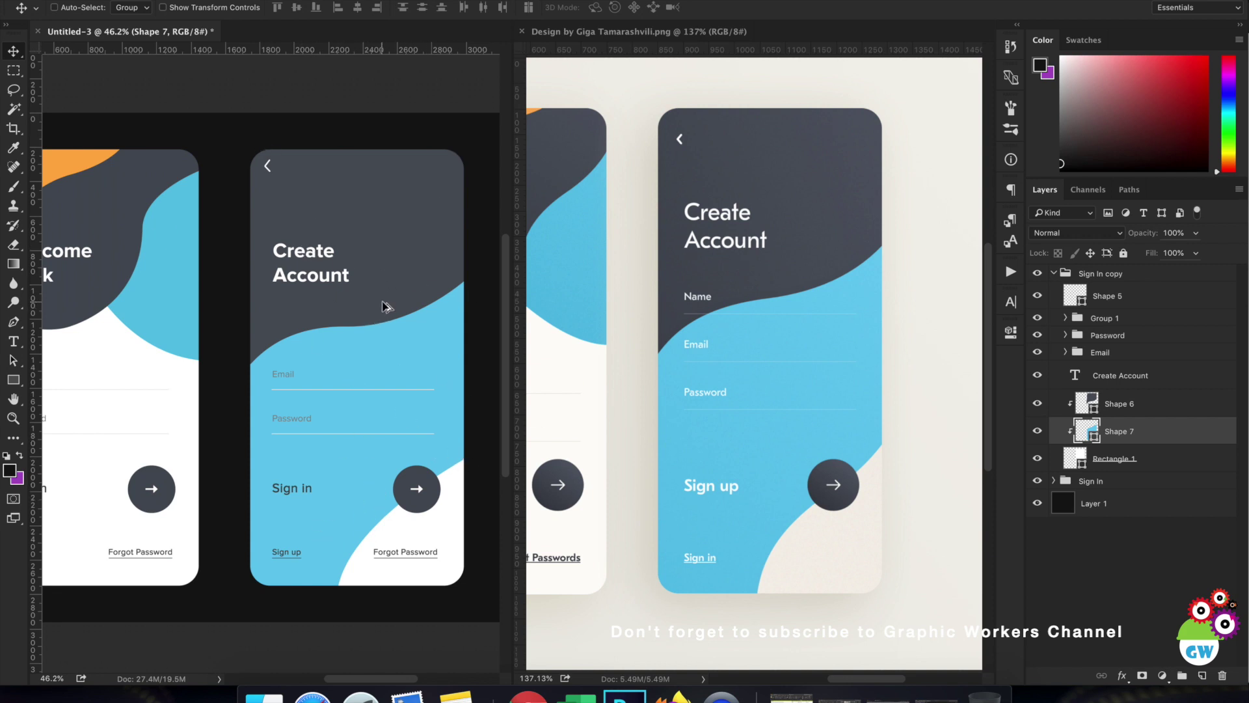
# Step: Reshape the dark wave's lower edge by lowering its outer anchor and tilting the middle anchor's handles to follow the reference curve
pyautogui.hotkey('alt', ']')
pyautogui.press('p')
pyautogui.keyDown('ctrl'); pyautogui.click(240, 389); pyautogui.keyUp('ctrl')
pyautogui.moveTo(232, 392); pyautogui.dragTo(232, 436)
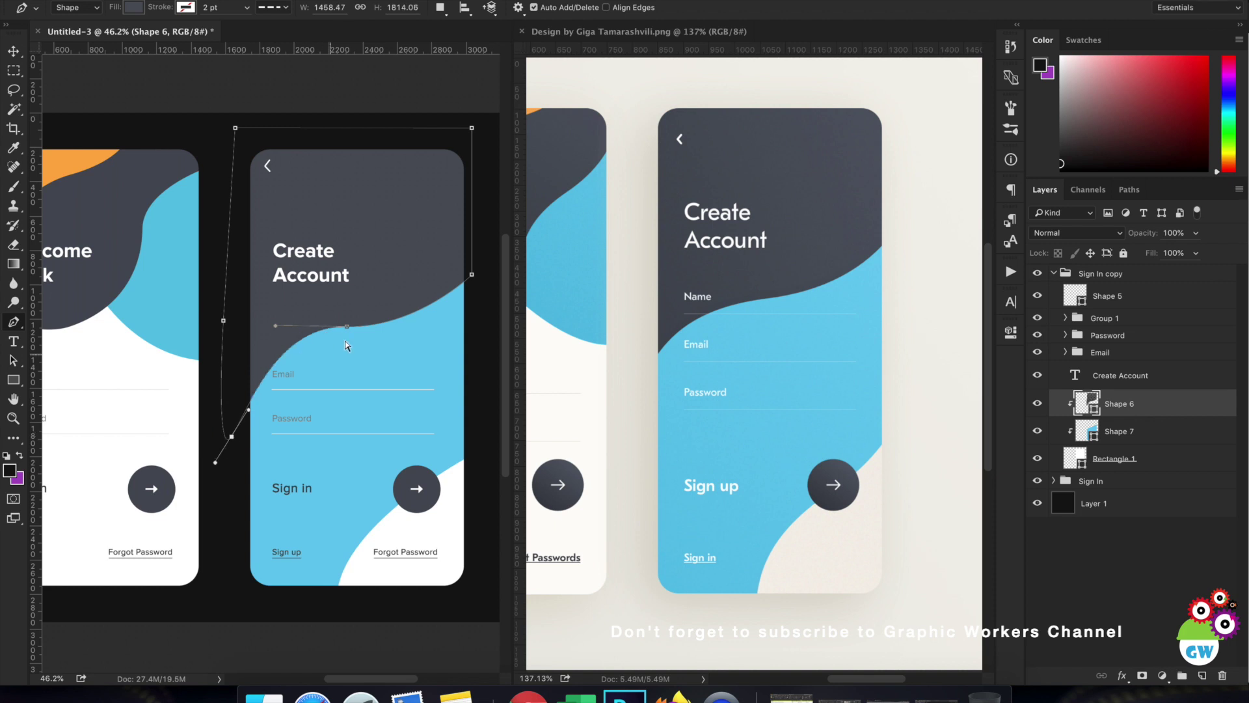
pyautogui.moveTo(346, 330); pyautogui.dragTo(251, 358)
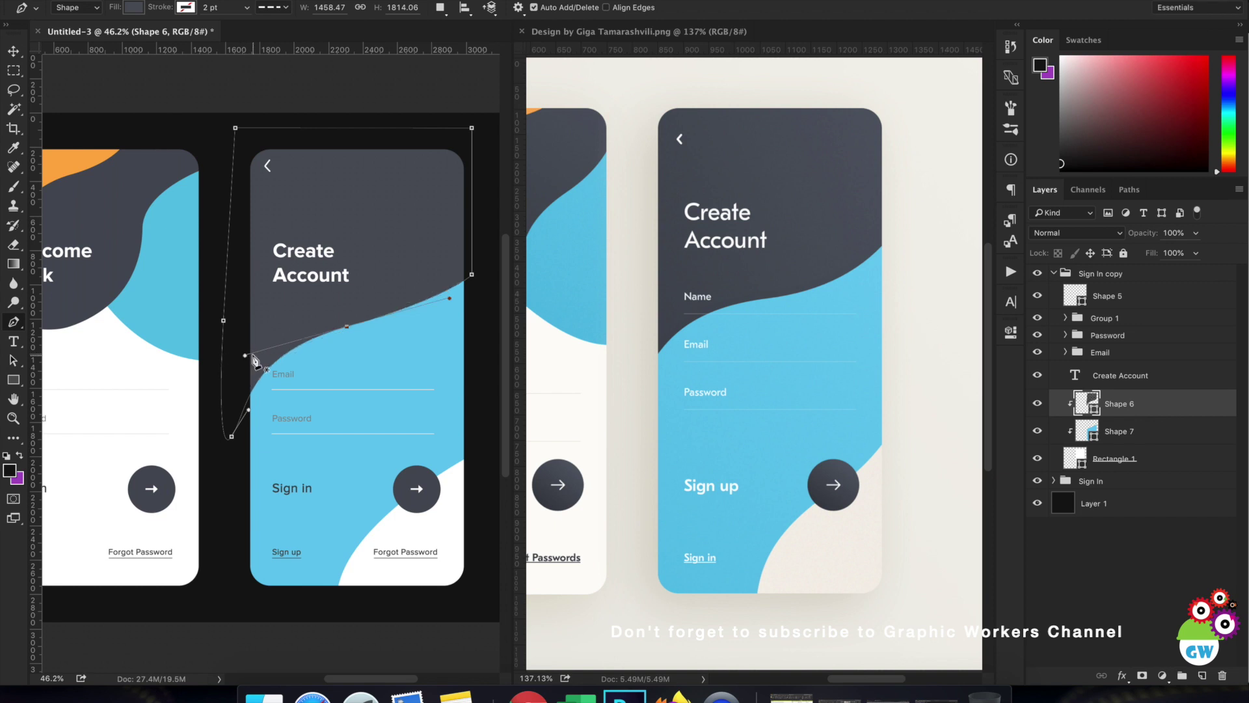
pyautogui.click(13, 51)
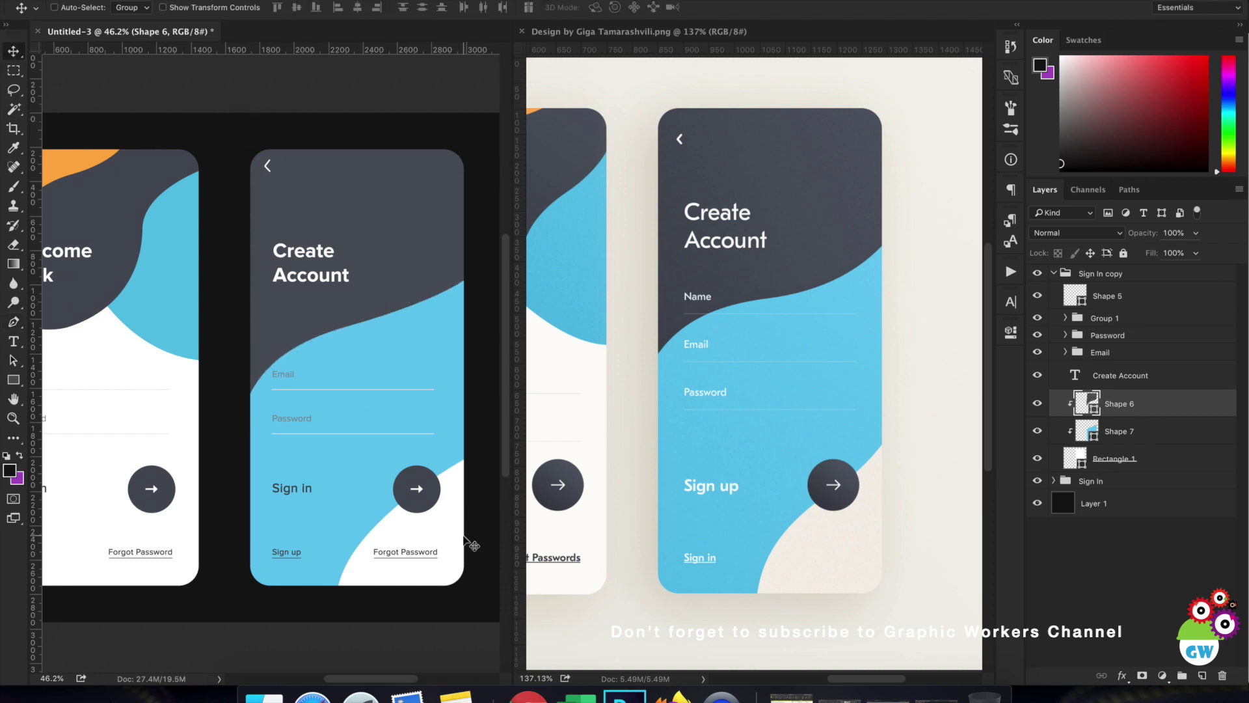
# Step: Fill the underline rectangles of the second card's Email and Password fields with white
pyautogui.keyDown('super'); pyautogui.click(298, 382); pyautogui.keyUp('super')
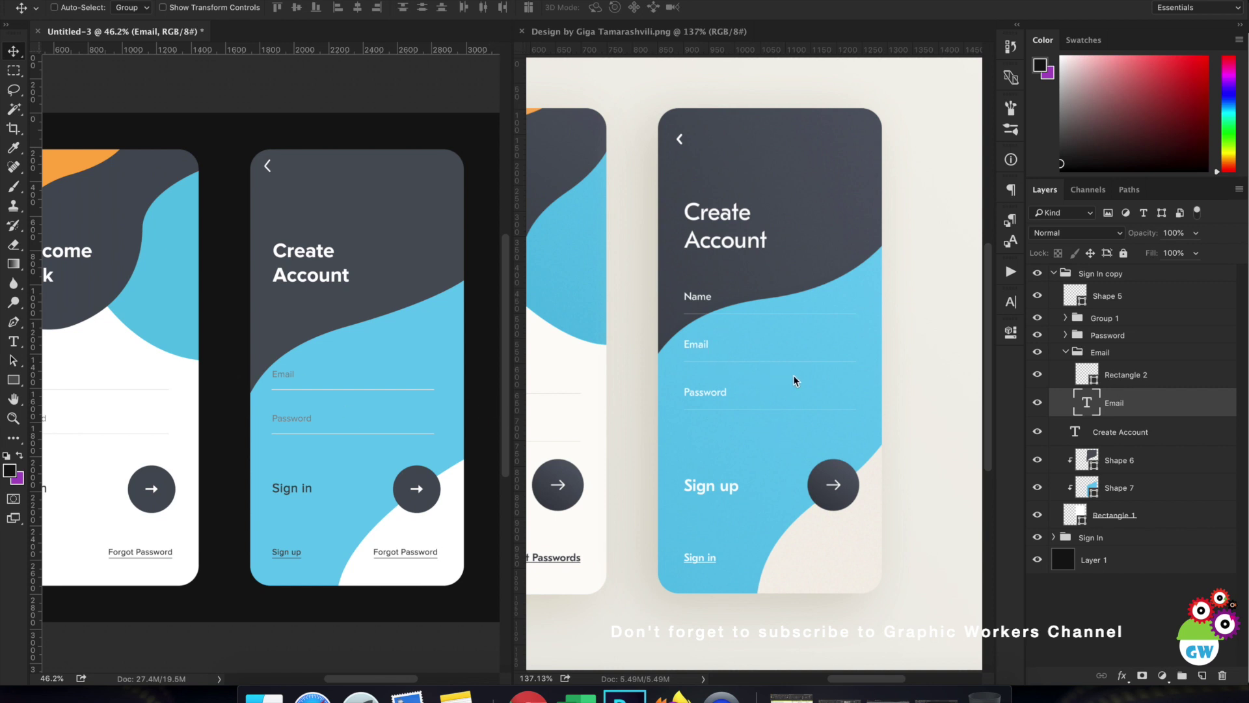
pyautogui.scroll(5, 343, 412)
pyautogui.scroll(-4, 343, 413)
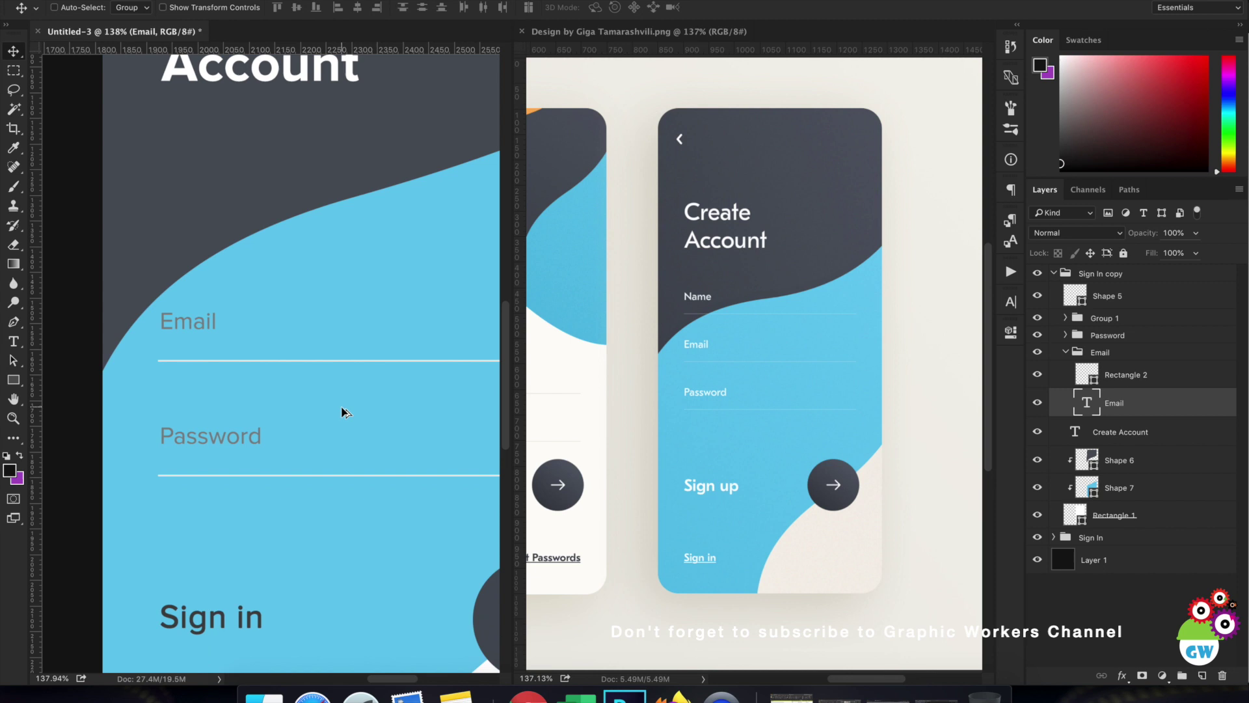
pyautogui.scroll(-1, 343, 412)
pyautogui.click(1118, 373)
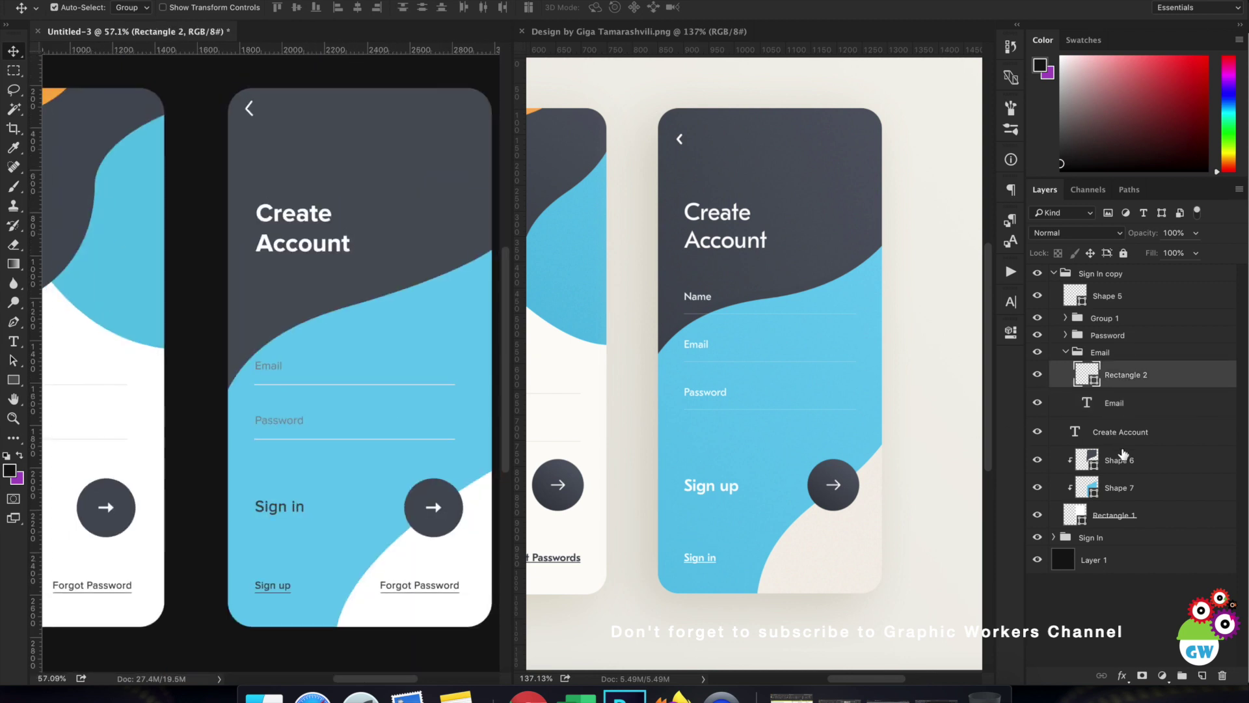
pyautogui.click(1065, 335)
pyautogui.keyDown('ctrl'); pyautogui.click(1148, 357); pyautogui.keyUp('ctrl')
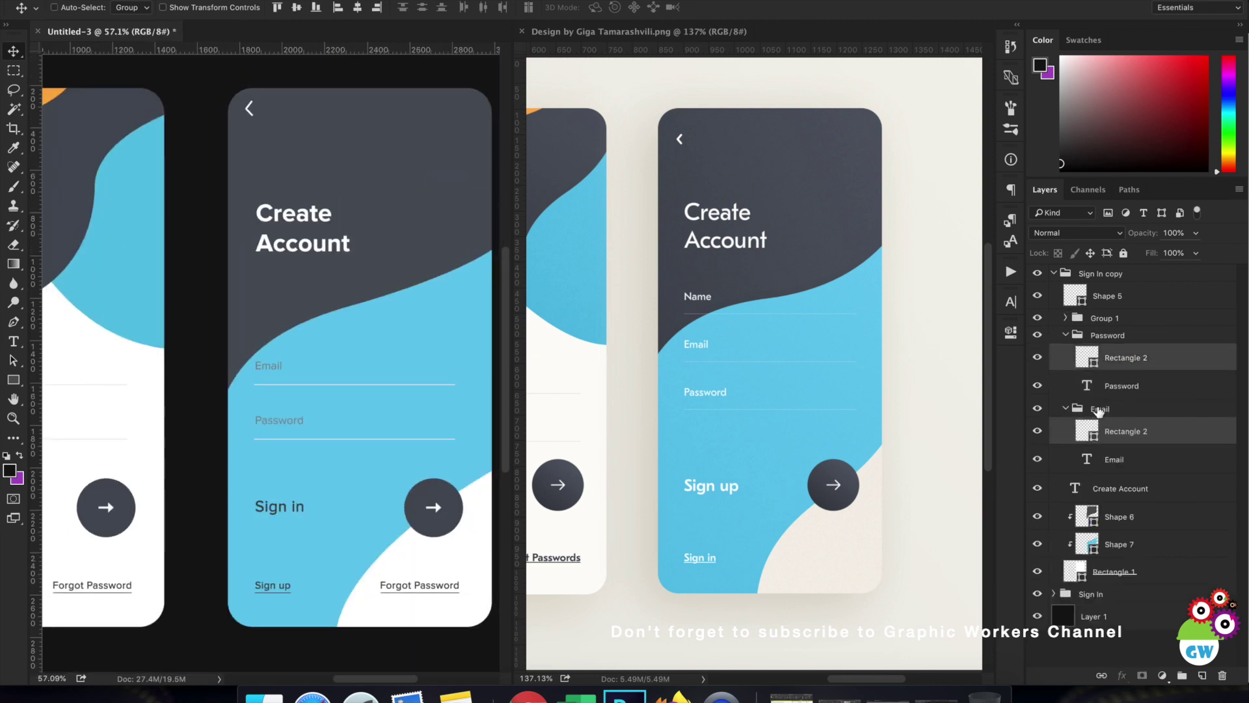
pyautogui.press('u')
pyautogui.click(132, 8)
pyautogui.click(146, 99)
pyautogui.click(13, 51)
# Step: Set the text colour of the second card's Email and Password labels to white and collapse both field groups
pyautogui.click(1150, 384)
pyautogui.keyDown('ctrl'); pyautogui.click(1140, 457); pyautogui.keyUp('ctrl')
pyautogui.press('t')
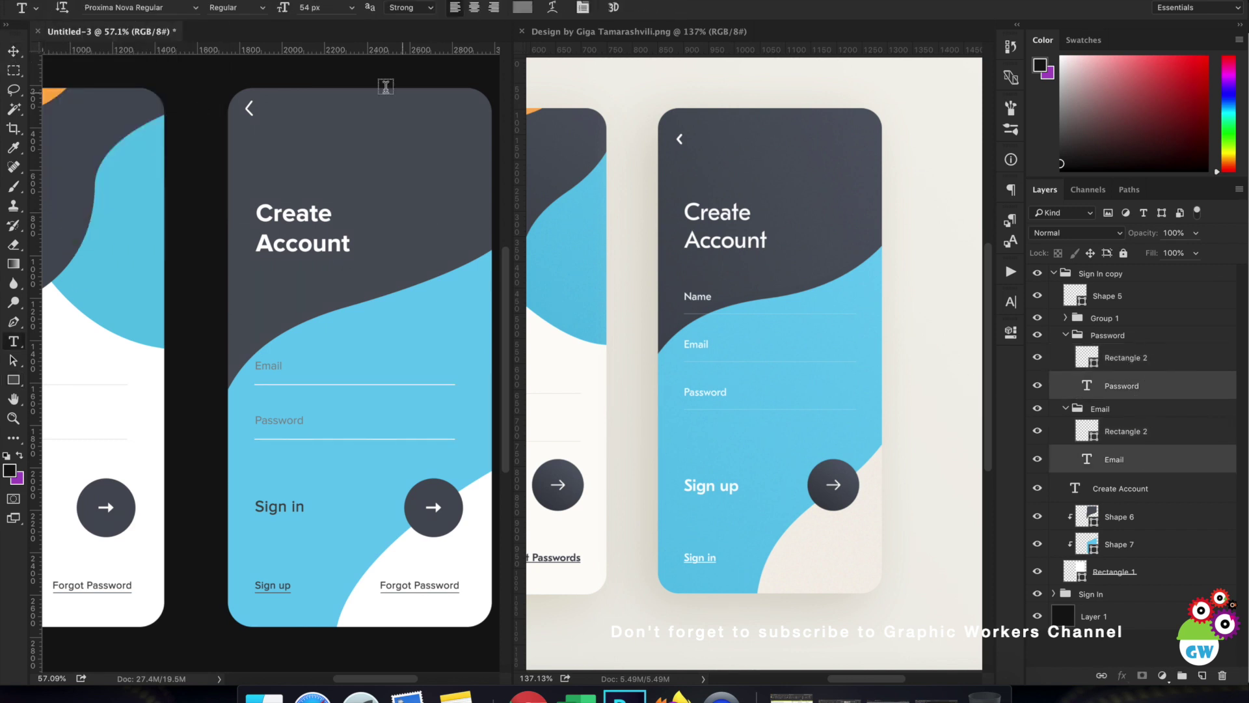
pyautogui.click(524, 9)
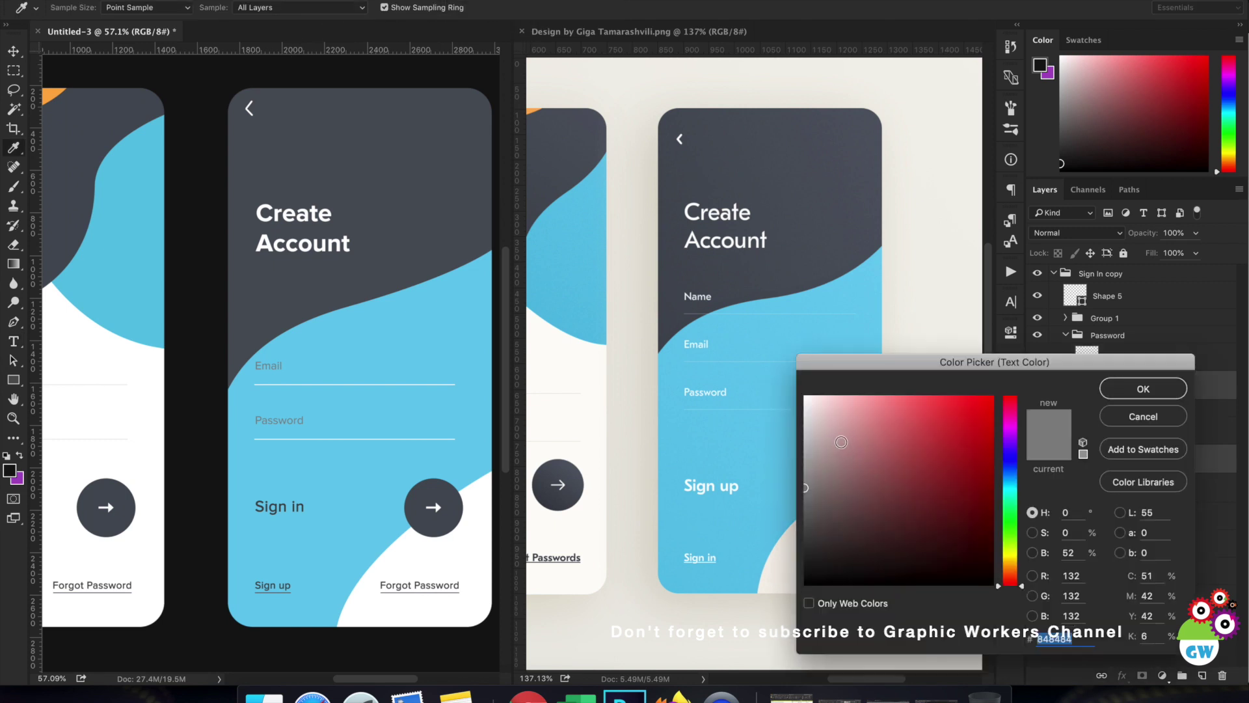
pyautogui.click(1149, 389)
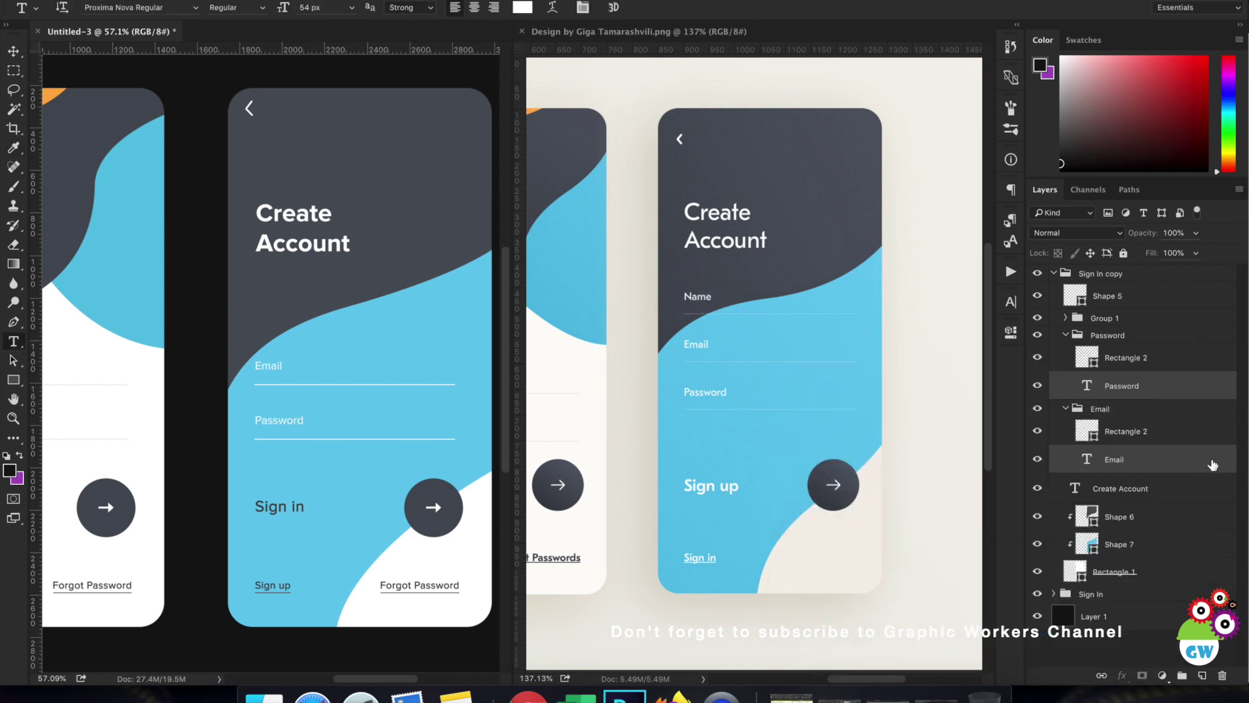
pyautogui.click(1065, 337)
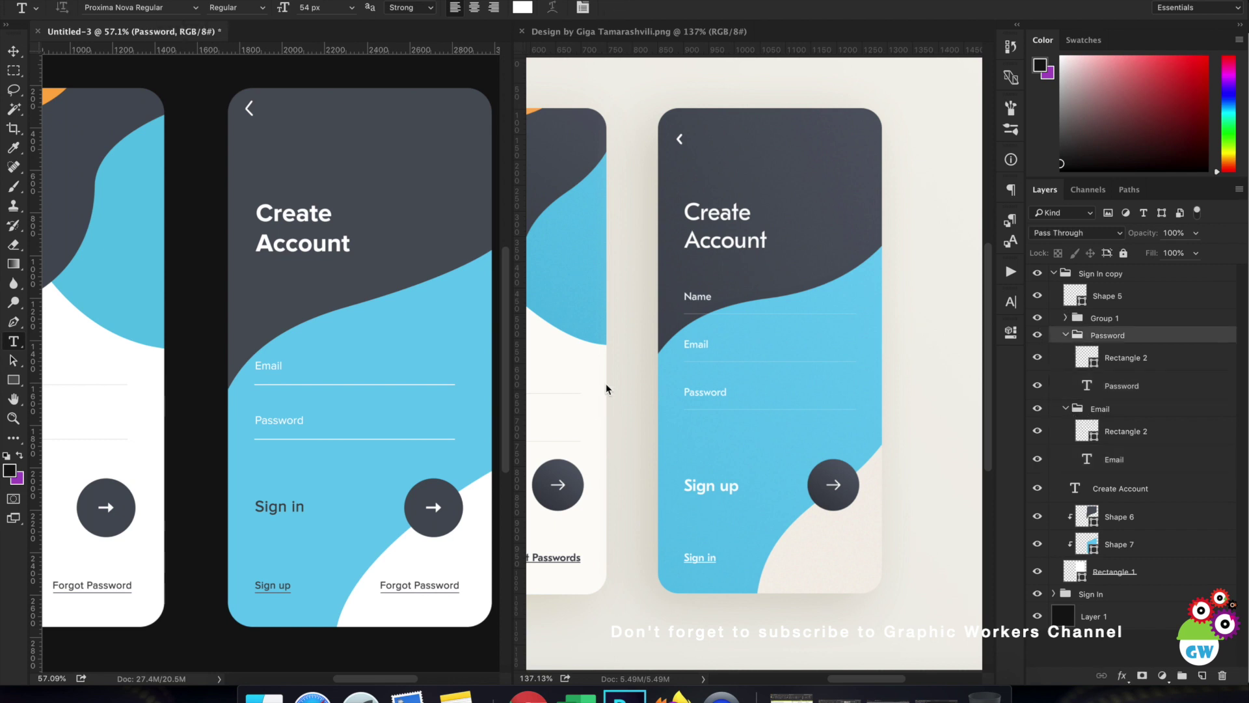
pyautogui.click(1065, 408)
pyautogui.click(1066, 335)
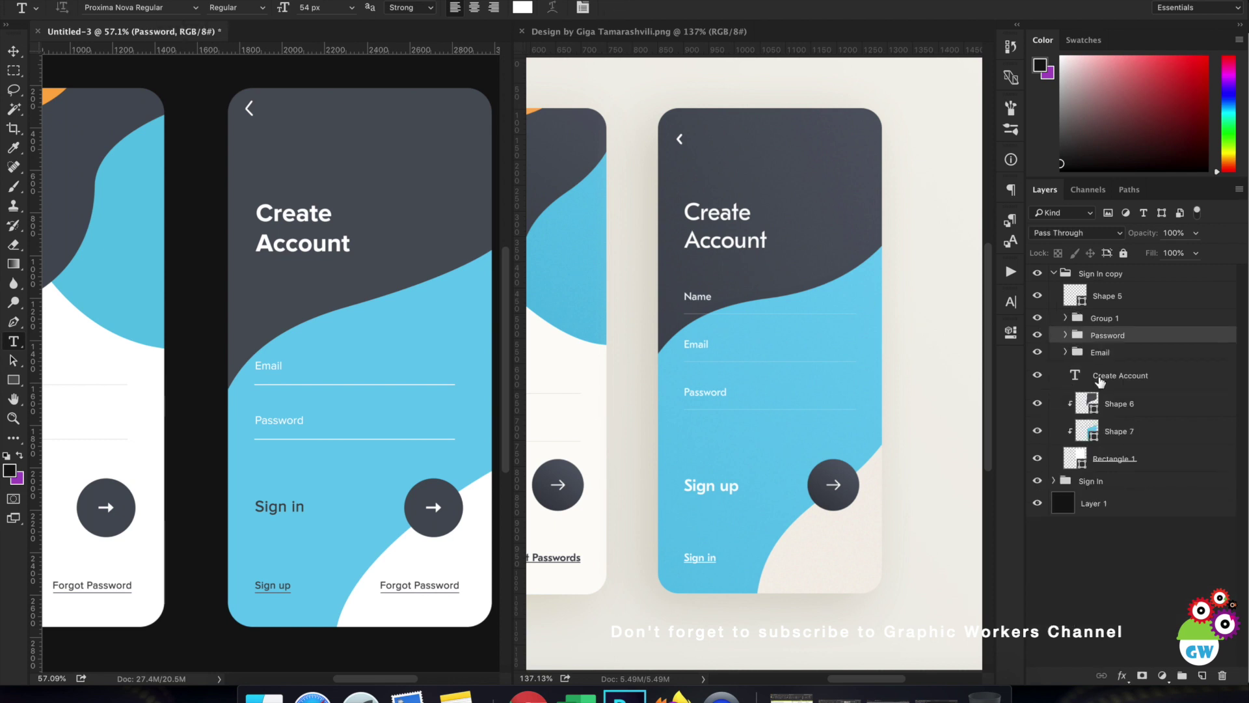
# Step: Duplicate the Email field group and move the copy up above the Email field with matching spacing
pyautogui.click(1106, 354)
pyautogui.moveTo(1110, 354); pyautogui.dragTo(1113, 371)
pyautogui.press('v')
pyautogui.moveTo(382, 390); pyautogui.dragTo(380, 333)
# Step: Change the copied field's label text to Name
pyautogui.press('t')
pyautogui.click(272, 317)
pyautogui.hotkey('ctrl', 'a')
pyautogui.write('N')
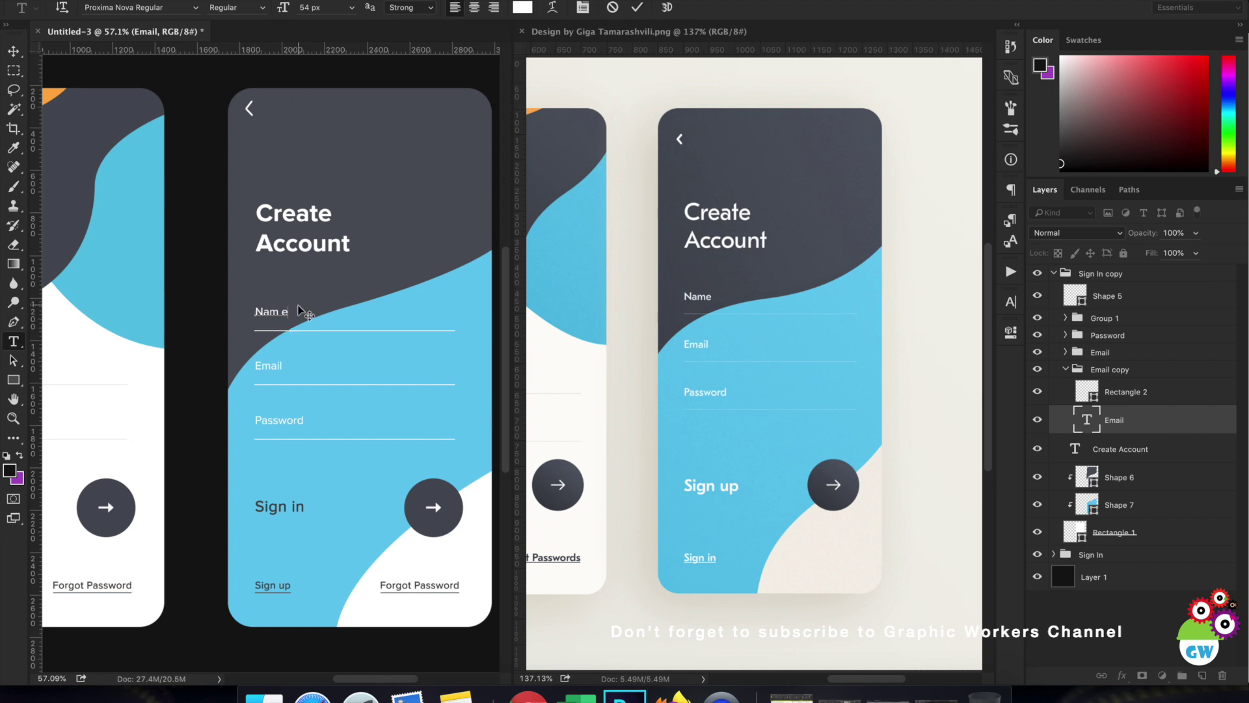
pyautogui.click(636, 7)
pyautogui.press('v')
# Step: Change the large text beside the second card's arrow button to Sign up
pyautogui.press('t')
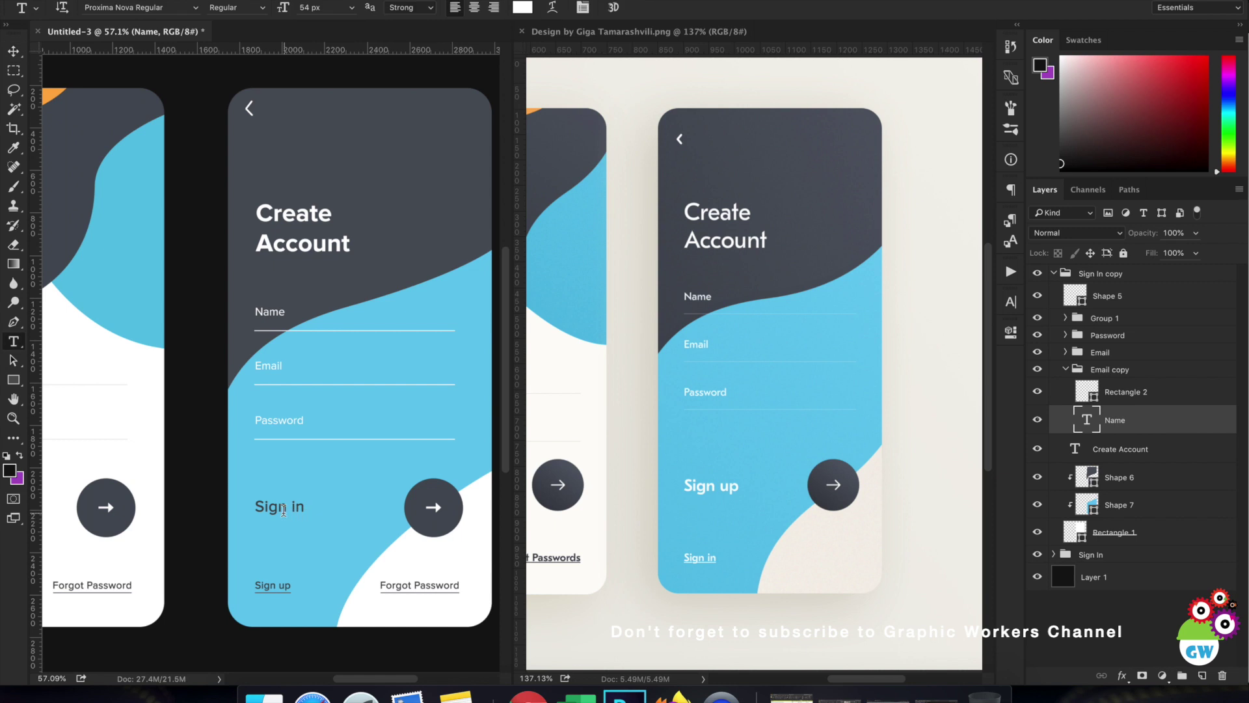
pyautogui.click(296, 510)
pyautogui.hotkey('ctrl', 'a')
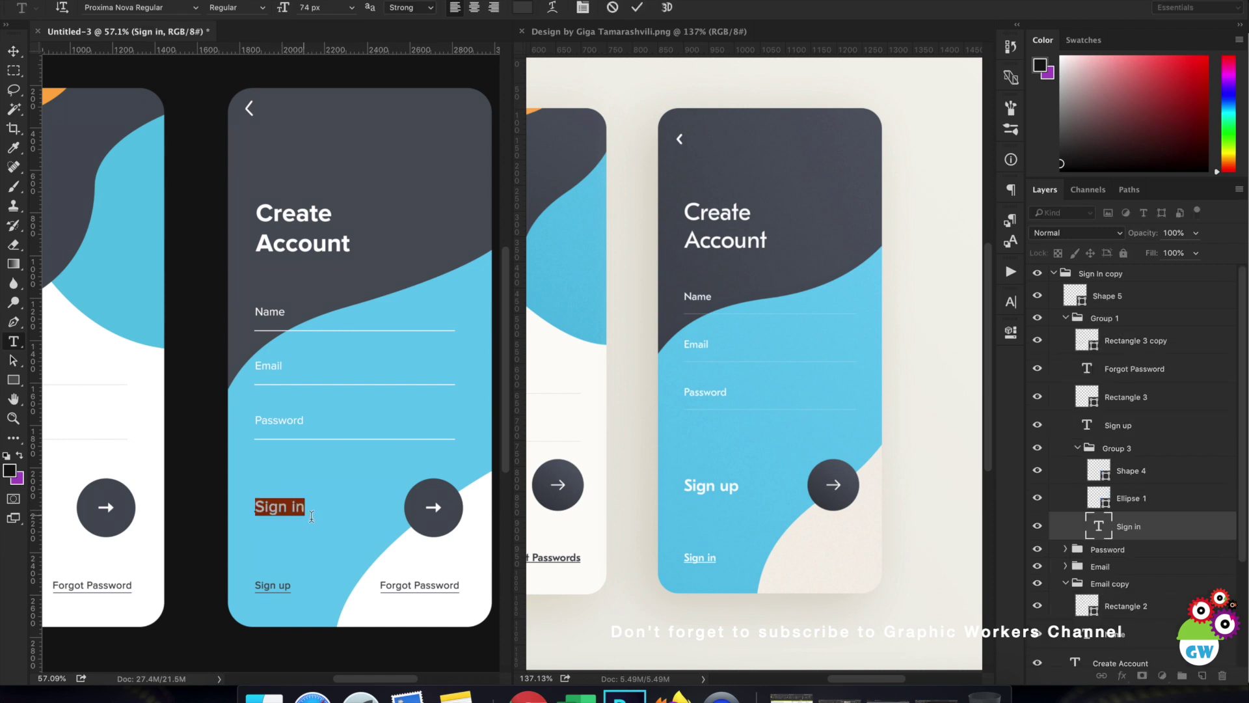
pyautogui.write('si')
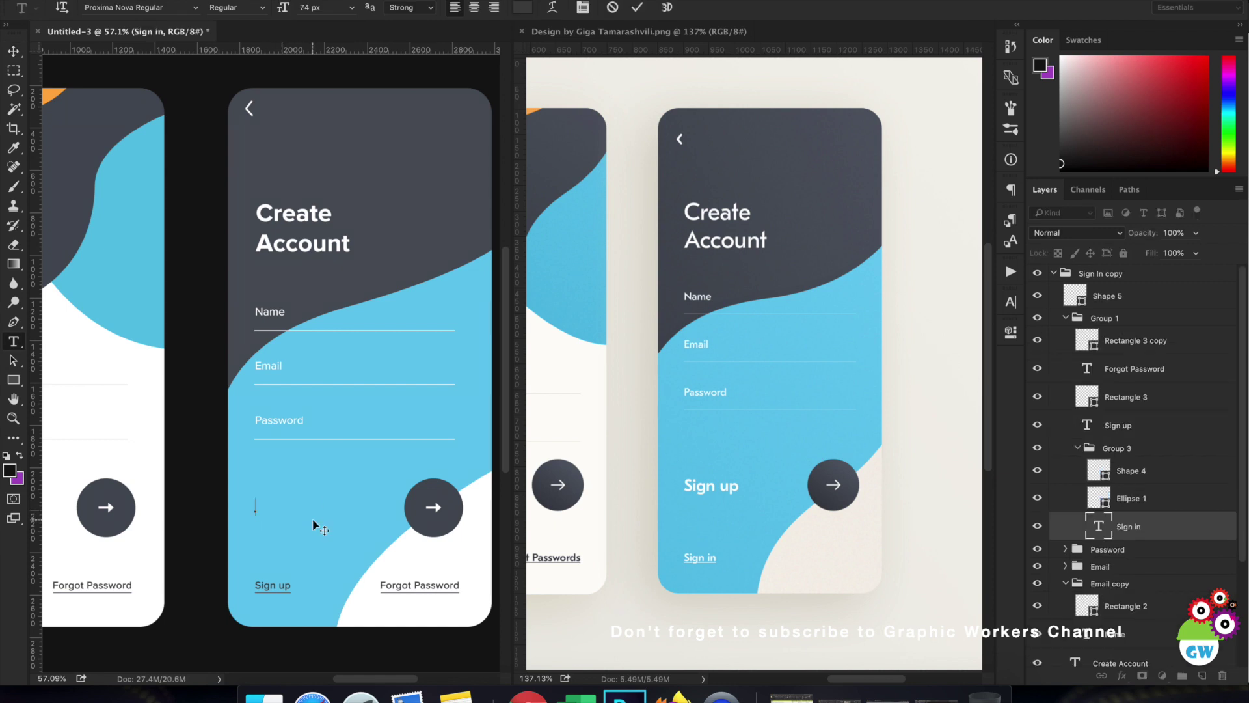
pyautogui.write('ign up')
pyautogui.click(634, 8)
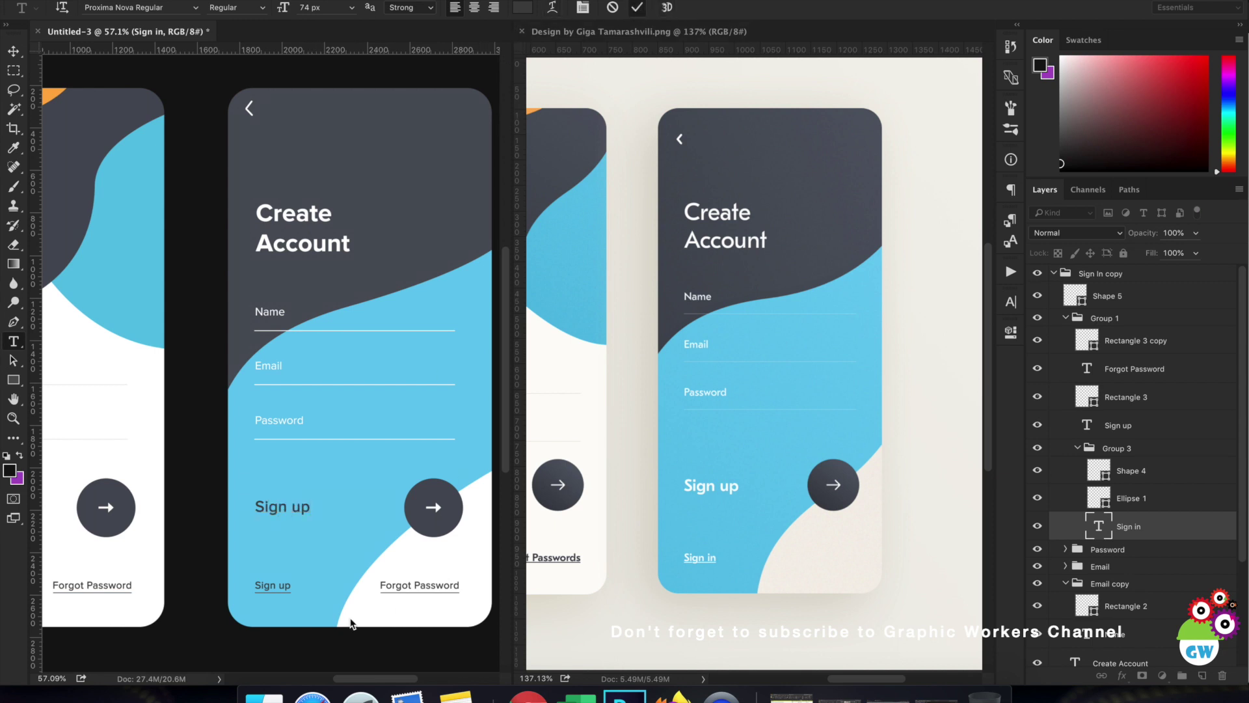
# Step: Change the small underlined link at the second card's lower corner to Sign in
pyautogui.moveTo(253, 585); pyautogui.dragTo(291, 587)
pyautogui.write('Si')
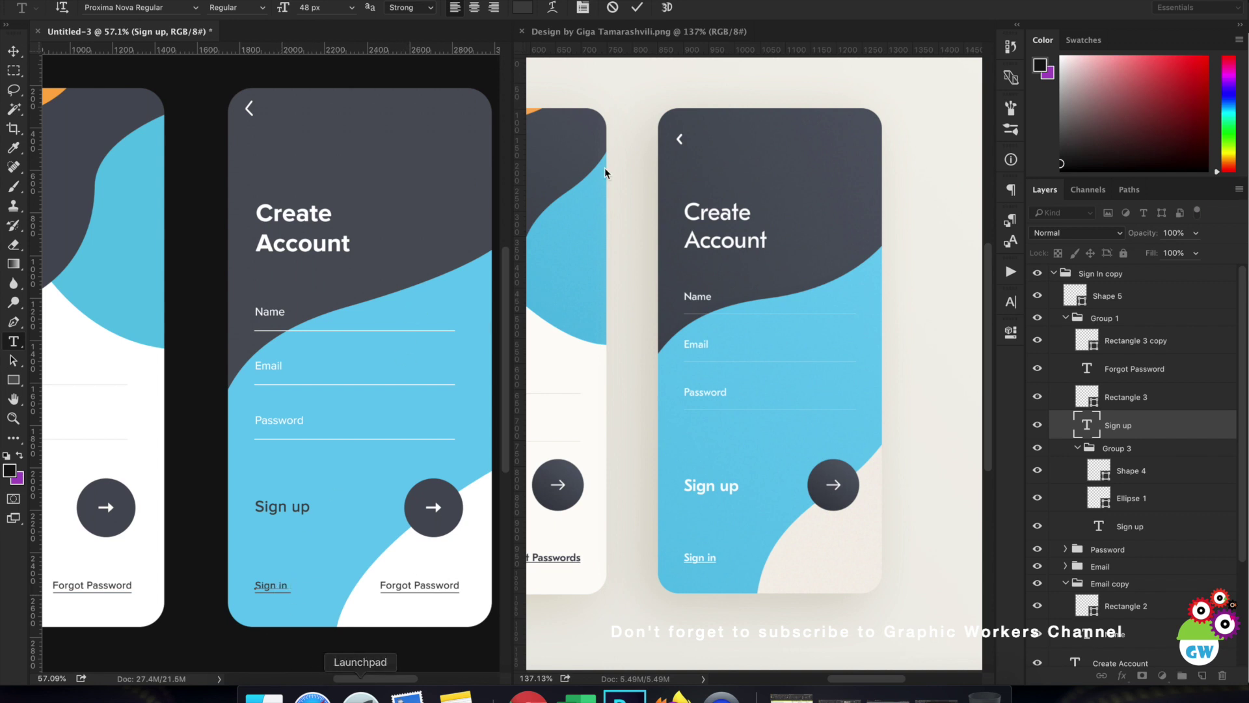
pyautogui.click(636, 7)
pyautogui.press('v')
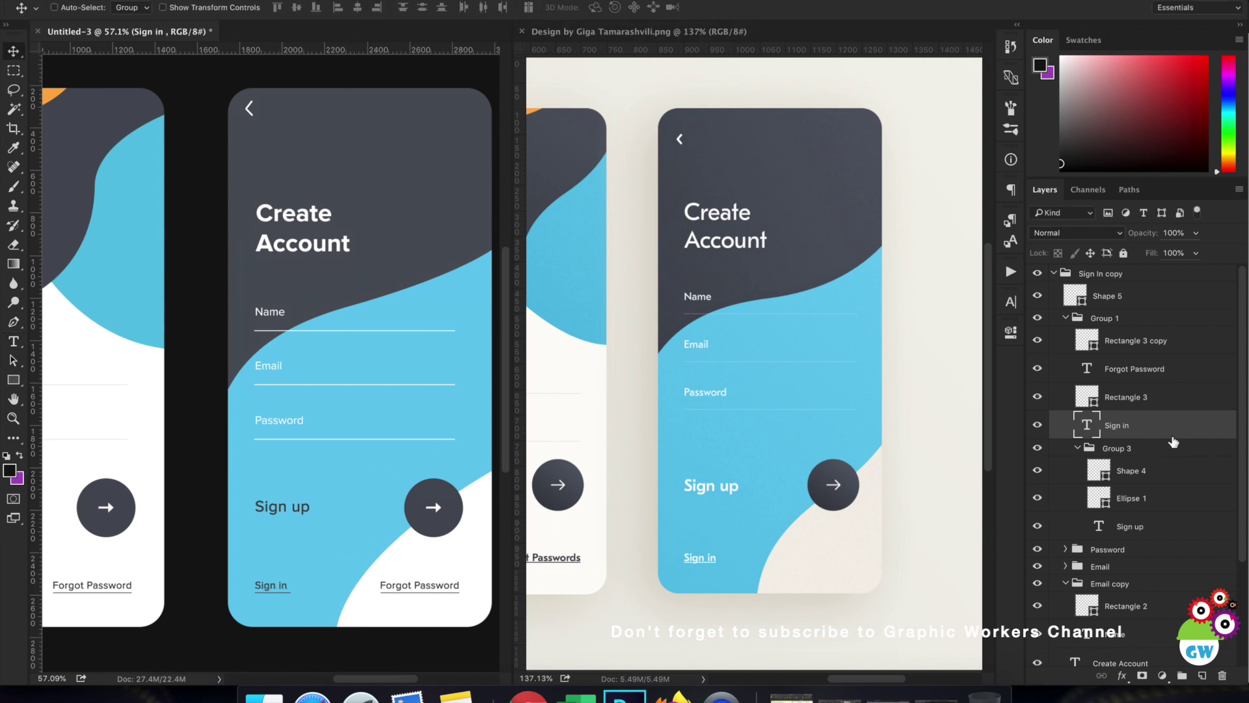
# Step: Shorten the underline beneath the second card's Sign in link to the width of its text
pyautogui.click(1159, 404)
pyautogui.hotkey('ctrl', 't')
pyautogui.scroll(4, 315, 577)
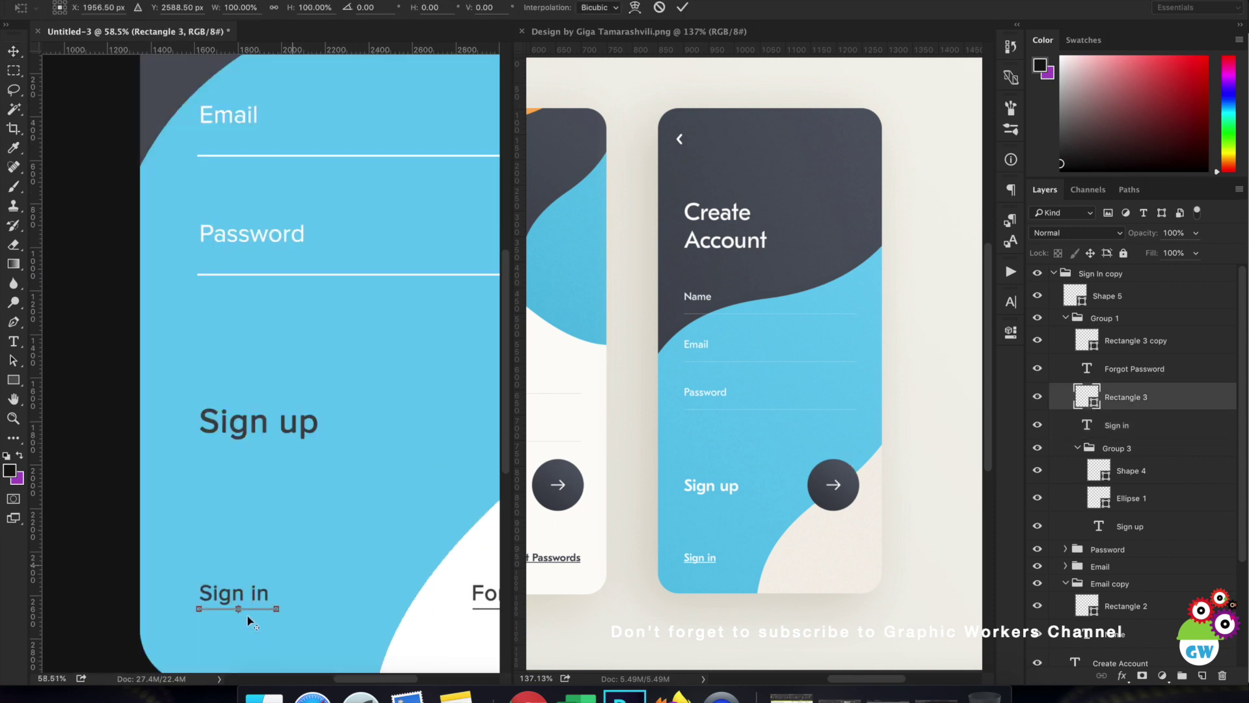
pyautogui.scroll(4, 267, 620)
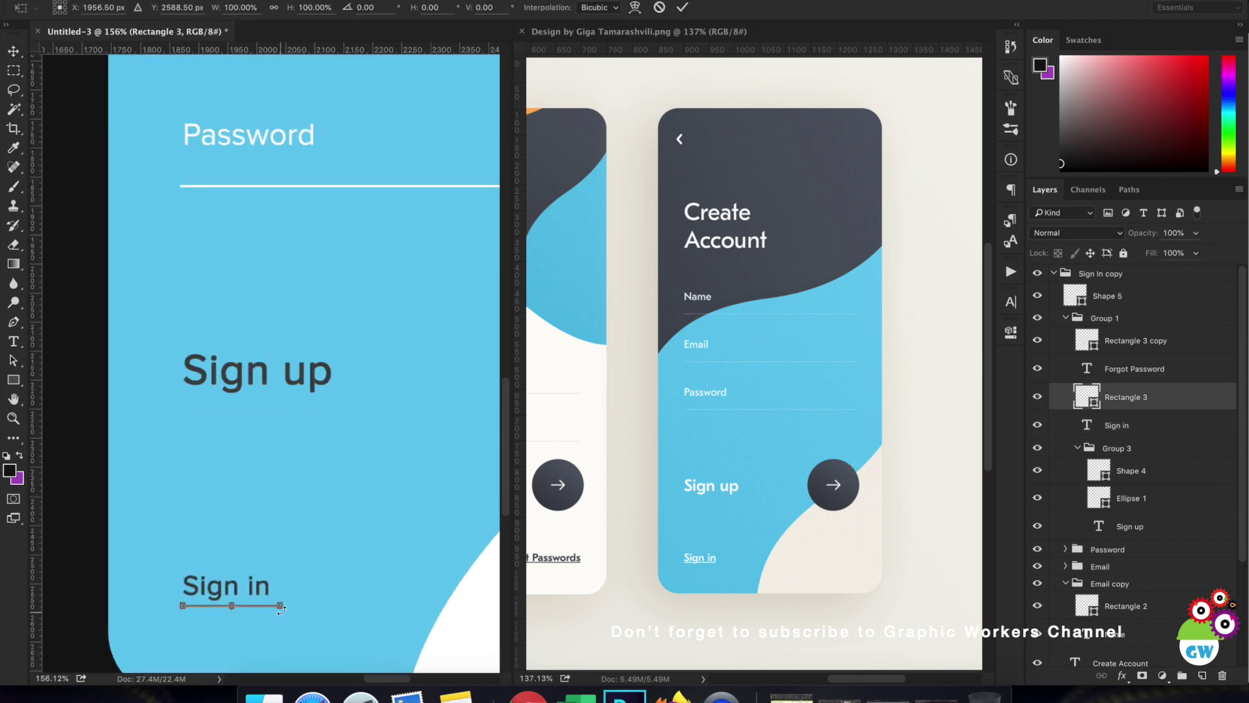
pyautogui.moveTo(285, 600); pyautogui.dragTo(259, 597)
pyautogui.press('Return')
# Step: Recolor the underline beneath the second card's Sign in link to white (255, 255, 255)
pyautogui.scroll(-1, 315, 621)
pyautogui.doubleClick(1086, 397)
pyautogui.click(806, 397)
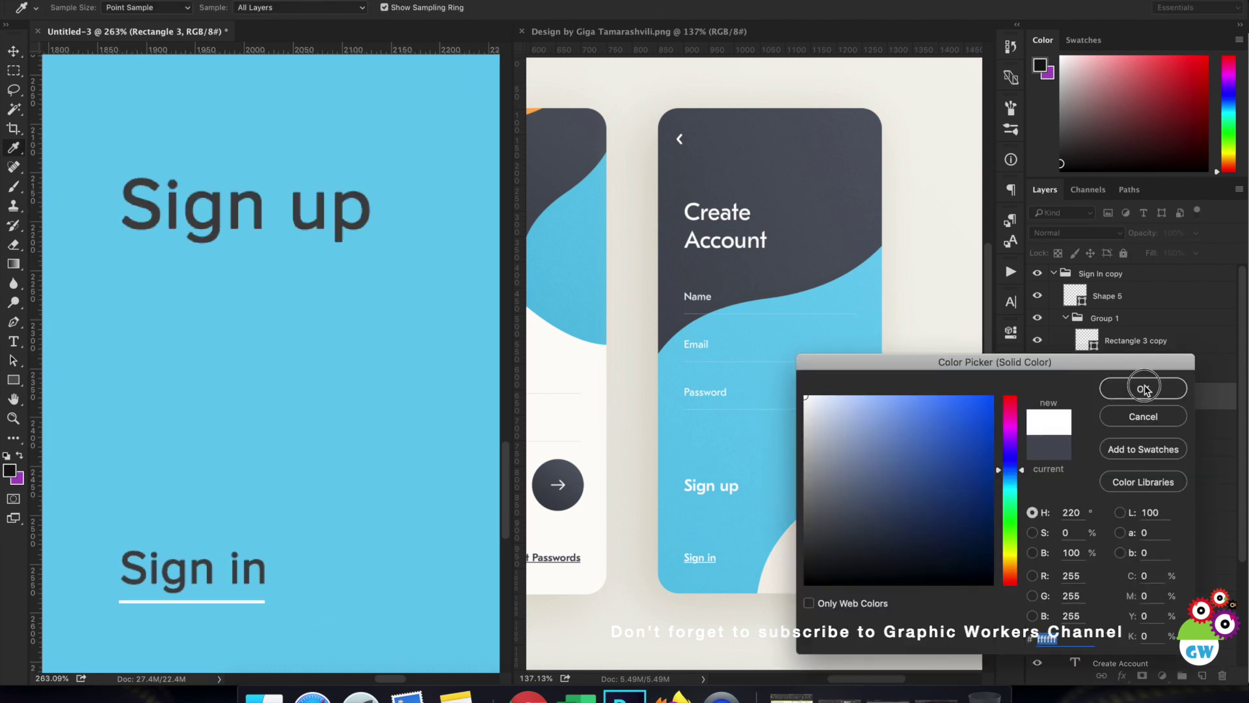
pyautogui.click(1144, 389)
pyautogui.scroll(-3, 710, 461)
pyautogui.scroll(-5, 419, 466)
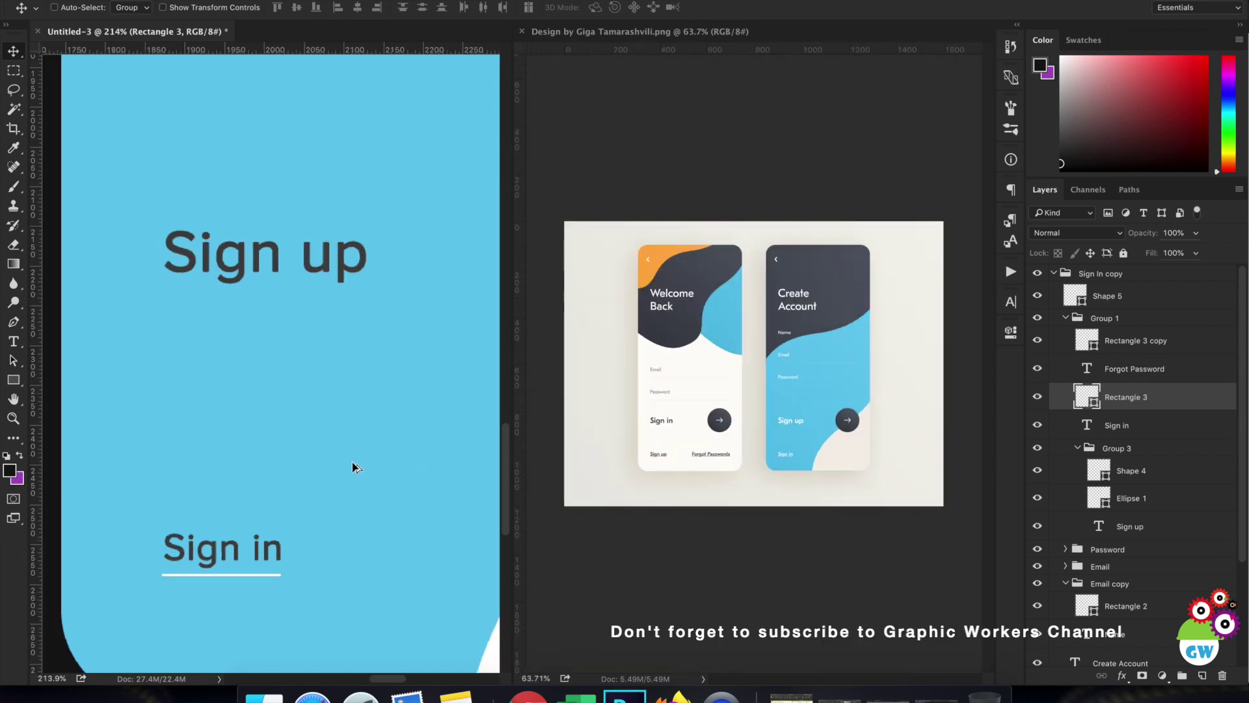
# Step: Delete the Forgot Password text and its underline from the Create Account card
pyautogui.hscroll(4, 427, 467)
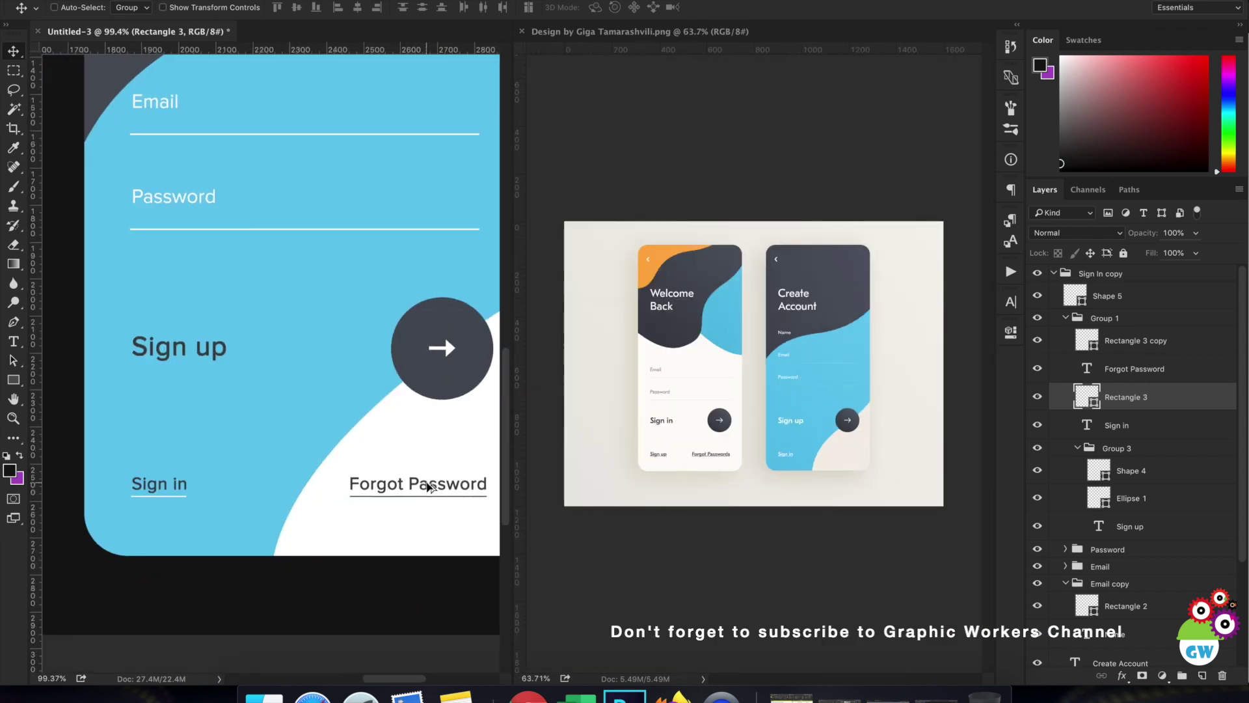
pyautogui.click(1154, 355)
pyautogui.press('Delete')
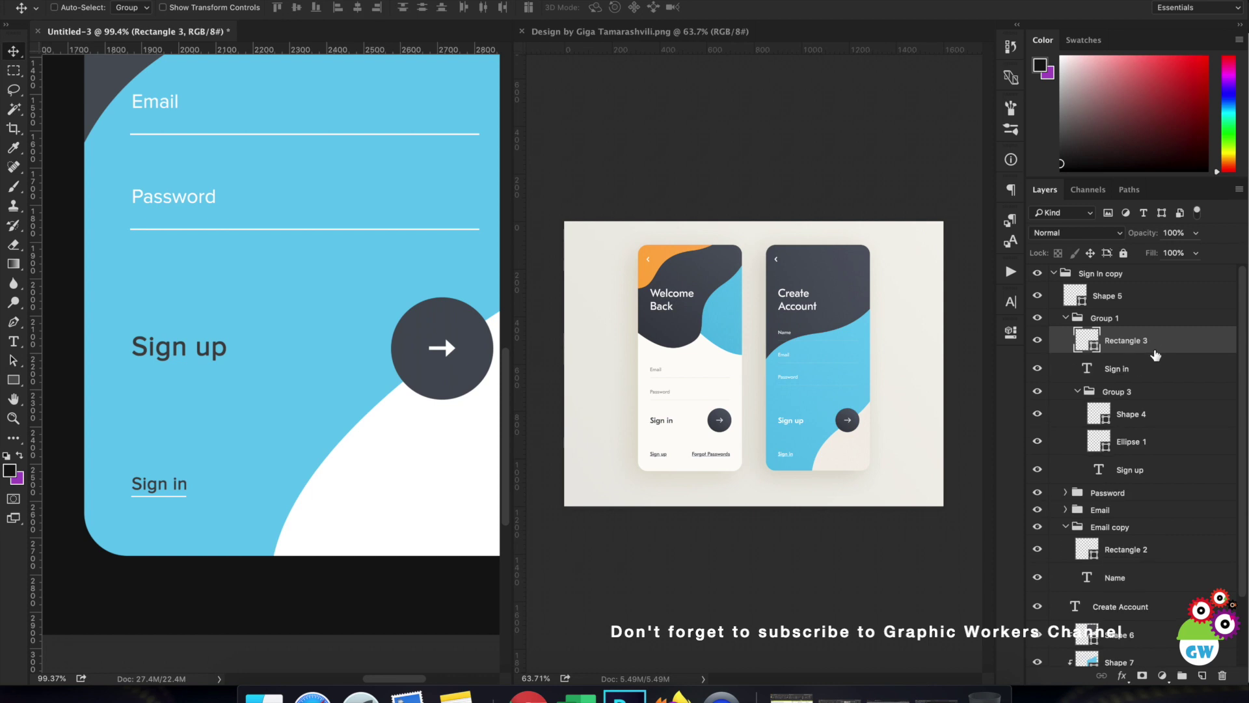
# Step: Recolor the large Sign up text and the small Sign in link on the Create Account card to white
pyautogui.click(149, 347)
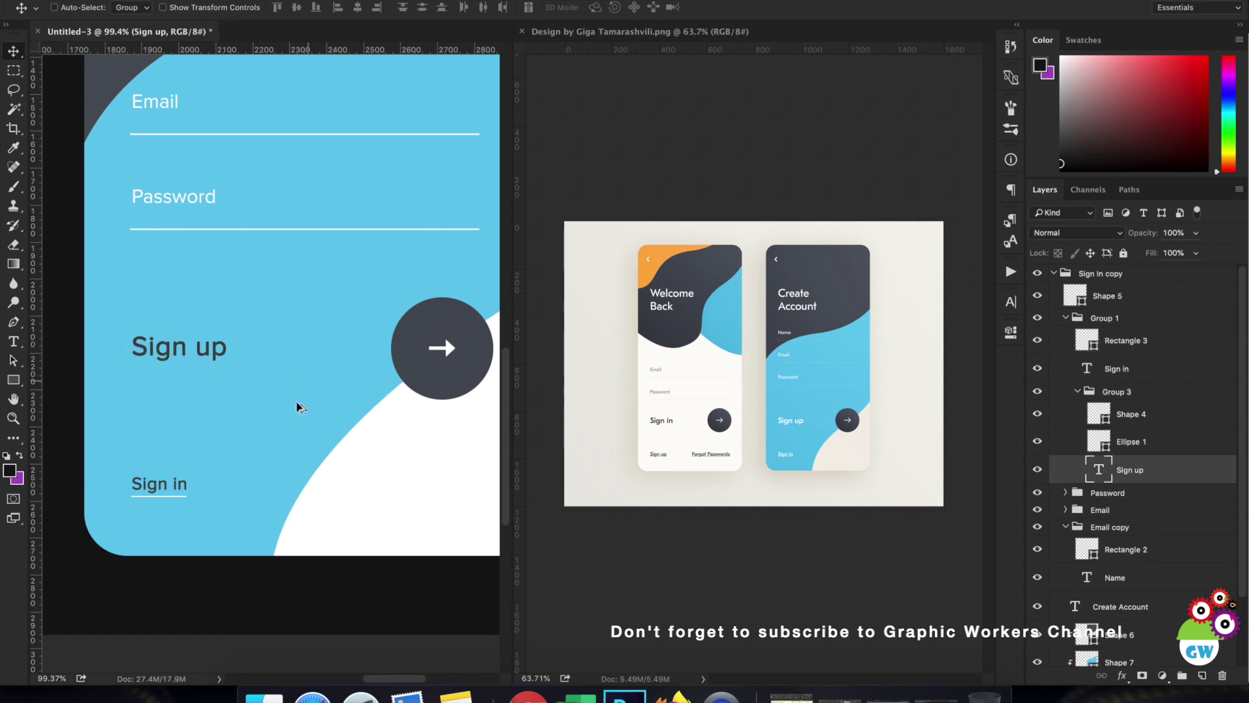
pyautogui.keyDown('shift'); pyautogui.click(186, 484); pyautogui.keyUp('shift')
pyautogui.press('t')
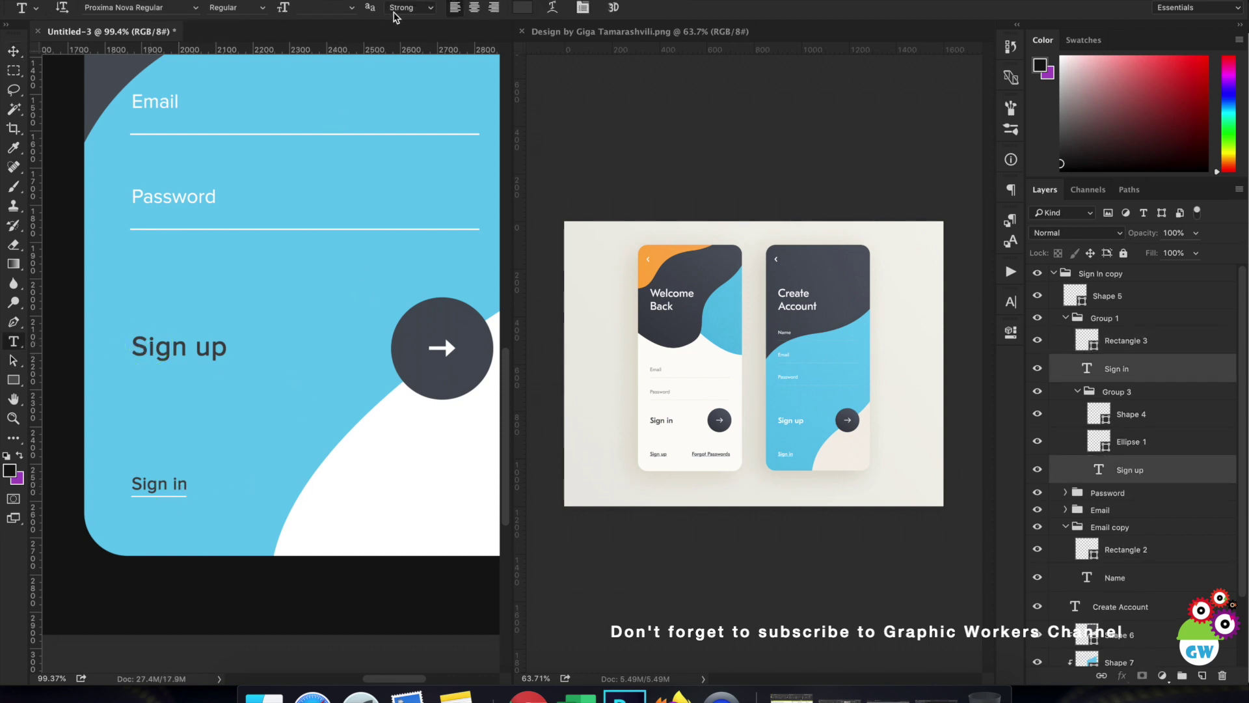
pyautogui.click(523, 7)
pyautogui.click(691, 298)
pyautogui.click(1161, 390)
pyautogui.scroll(-5, 246, 485)
pyautogui.scroll(-1, 269, 486)
pyautogui.click(13, 50)
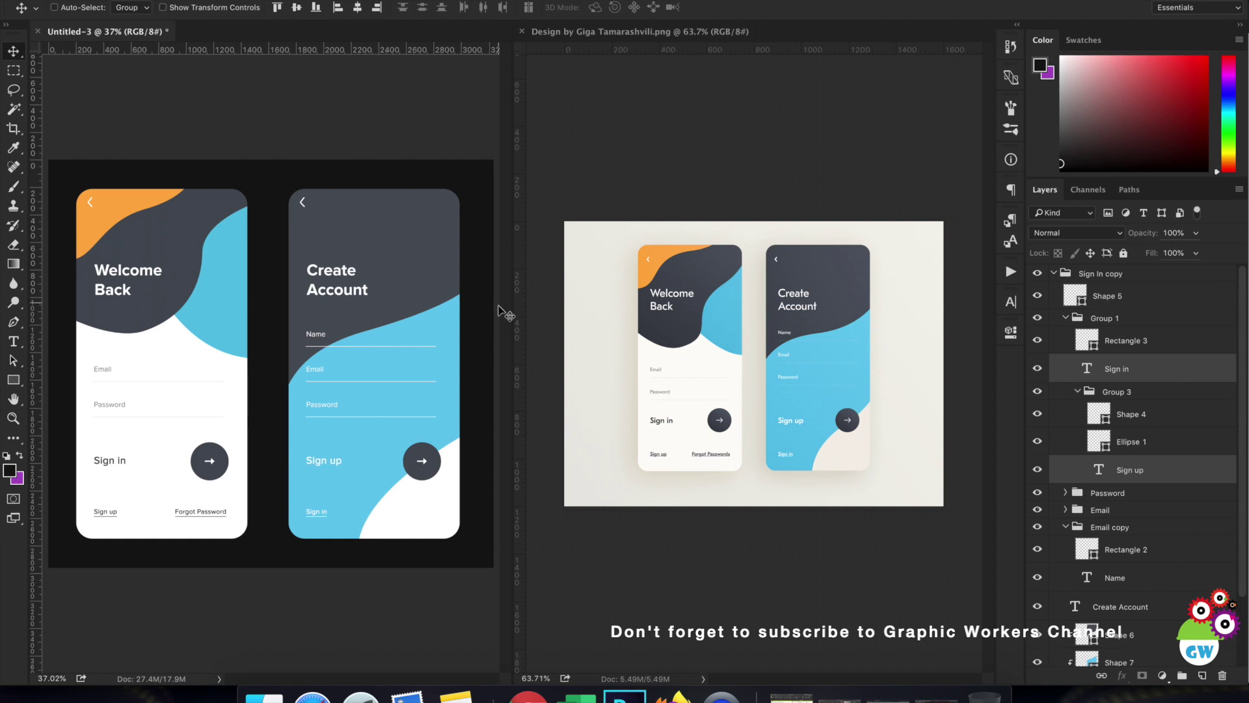
# Step: Collapse the second card's expanded layer groups and rename the Sign In copy group to Sign up
pyautogui.scroll(3, 730, 357)
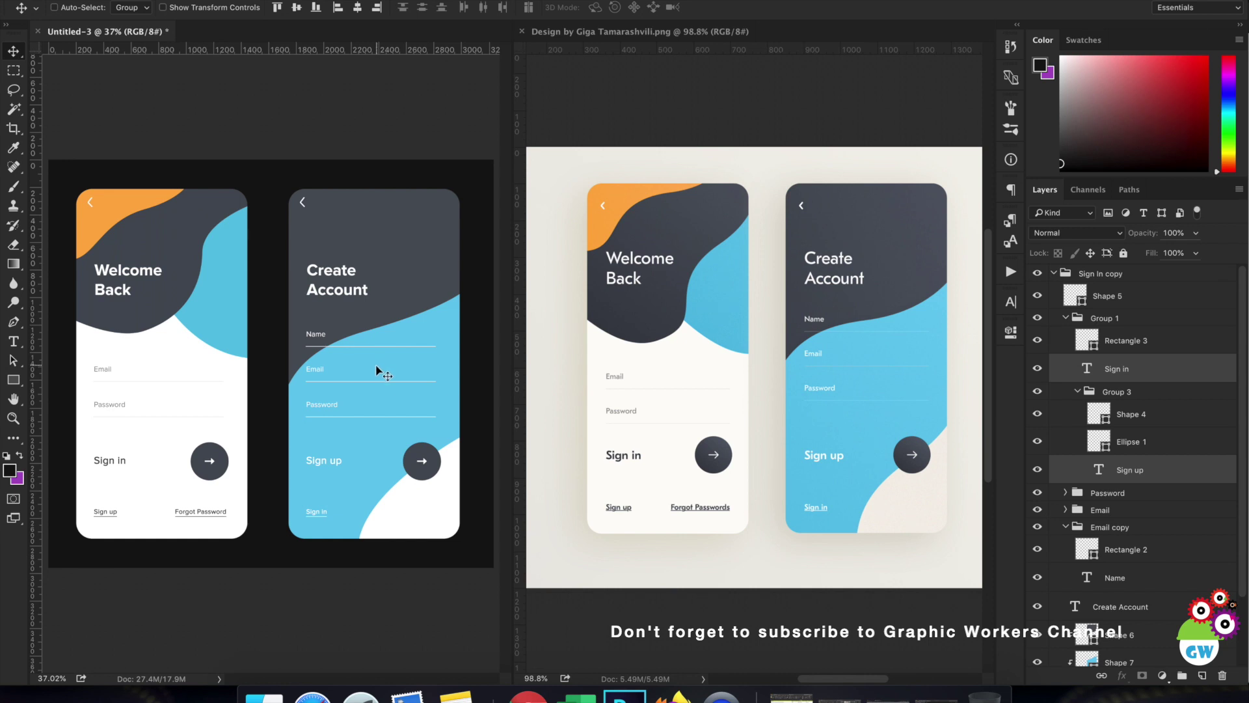
pyautogui.scroll(-1, 387, 368)
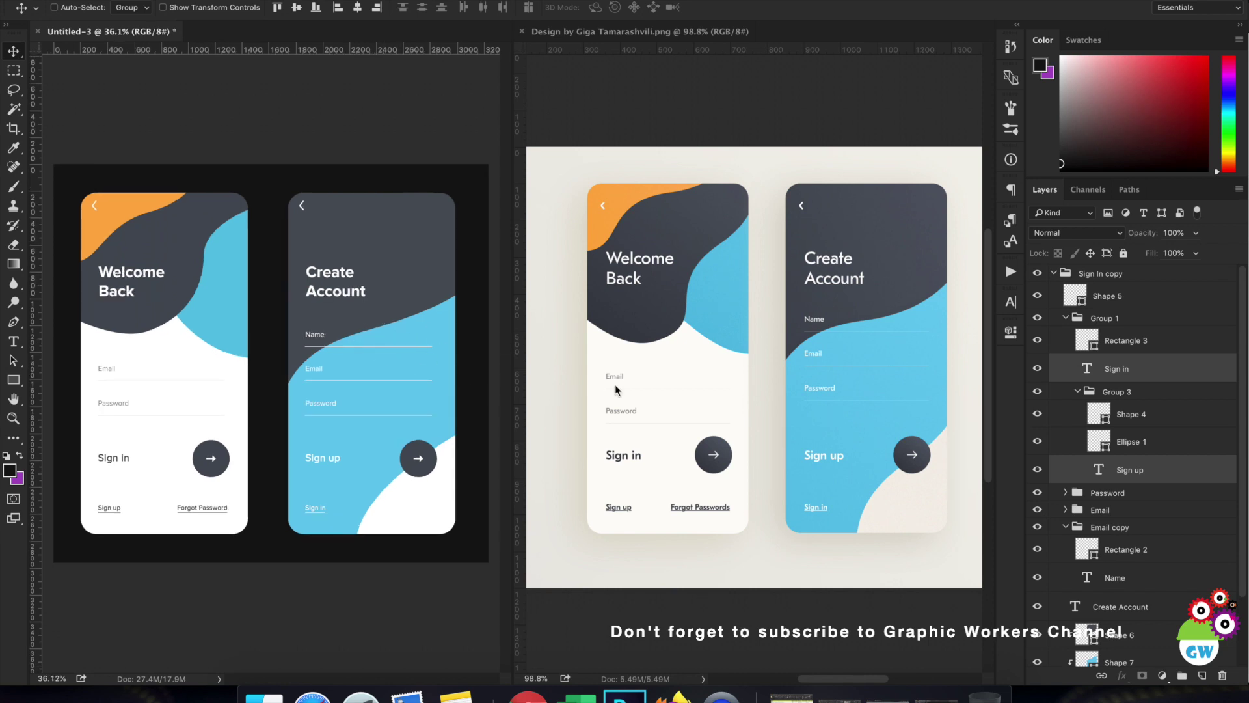
pyautogui.click(1075, 321)
pyautogui.click(1066, 318)
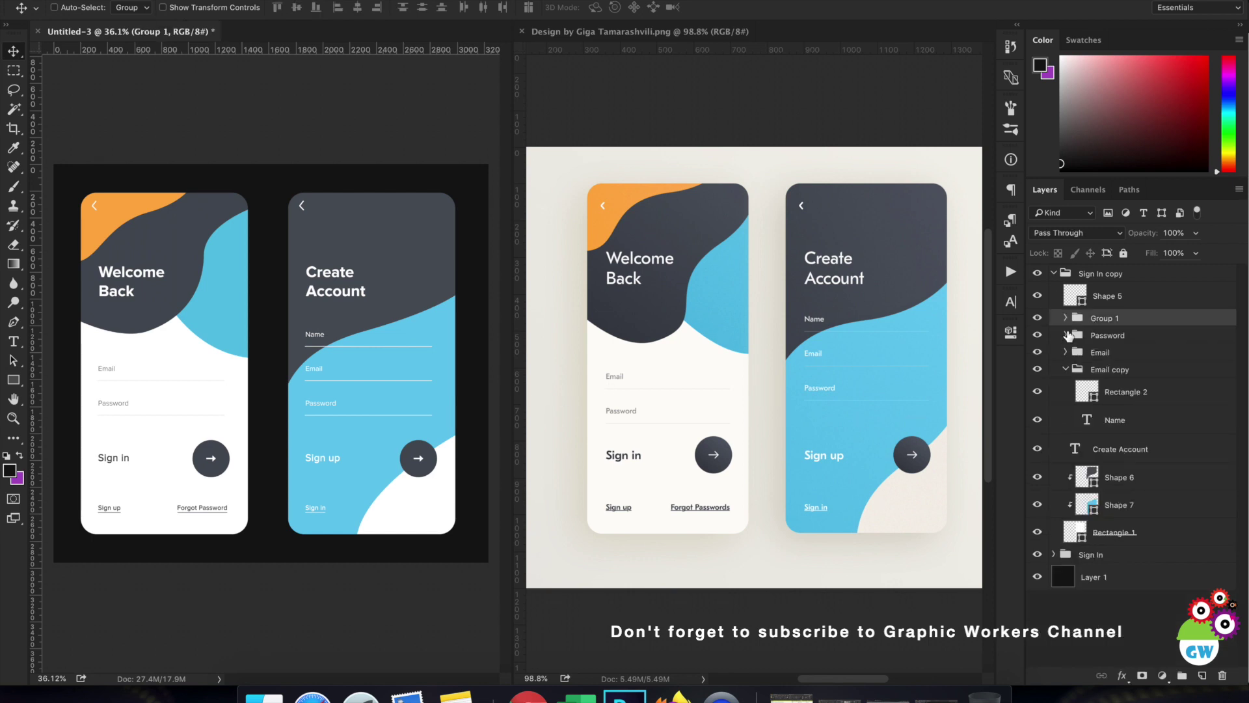
pyautogui.click(1065, 370)
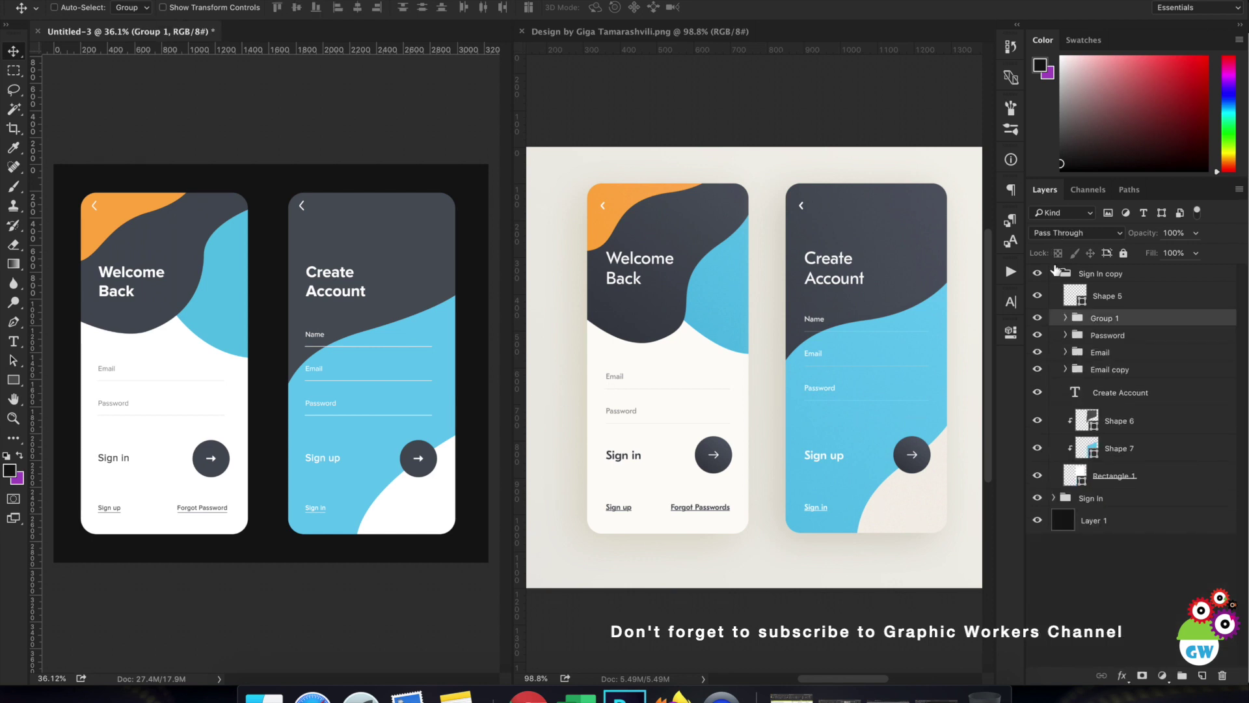
pyautogui.click(1054, 272)
pyautogui.doubleClick(1111, 277)
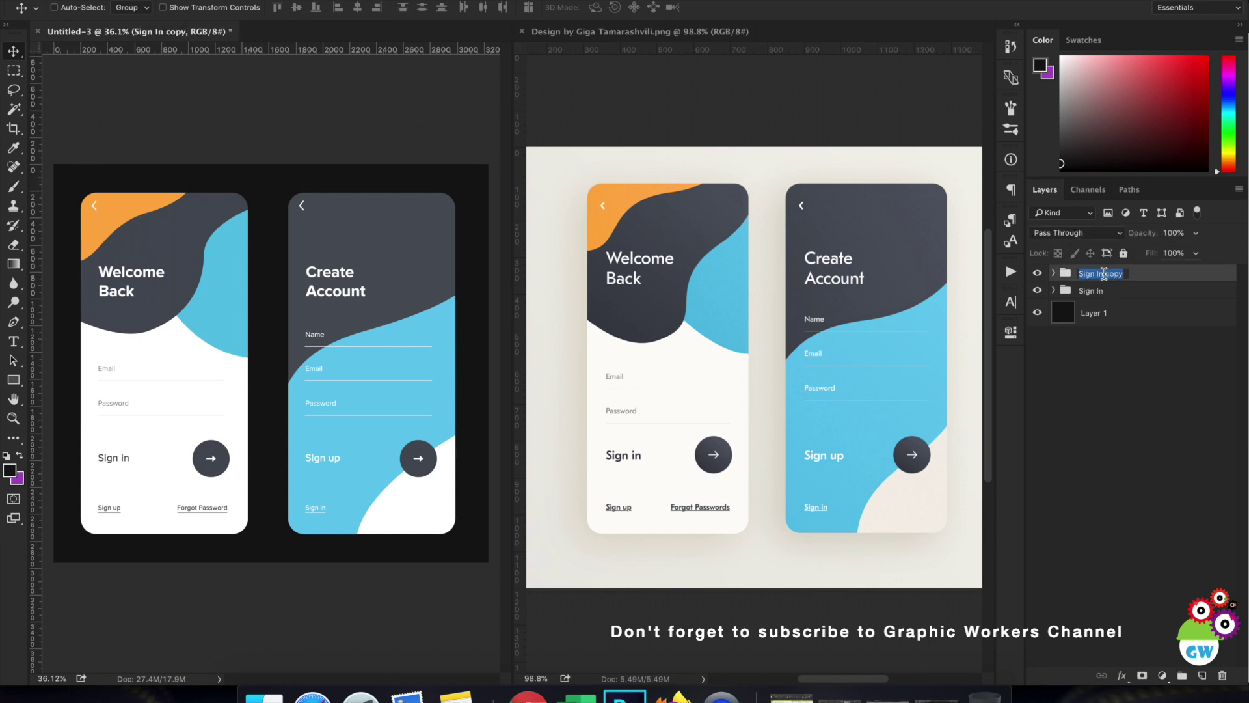
pyautogui.moveTo(1097, 274); pyautogui.dragTo(1209, 281)
pyautogui.write('u')
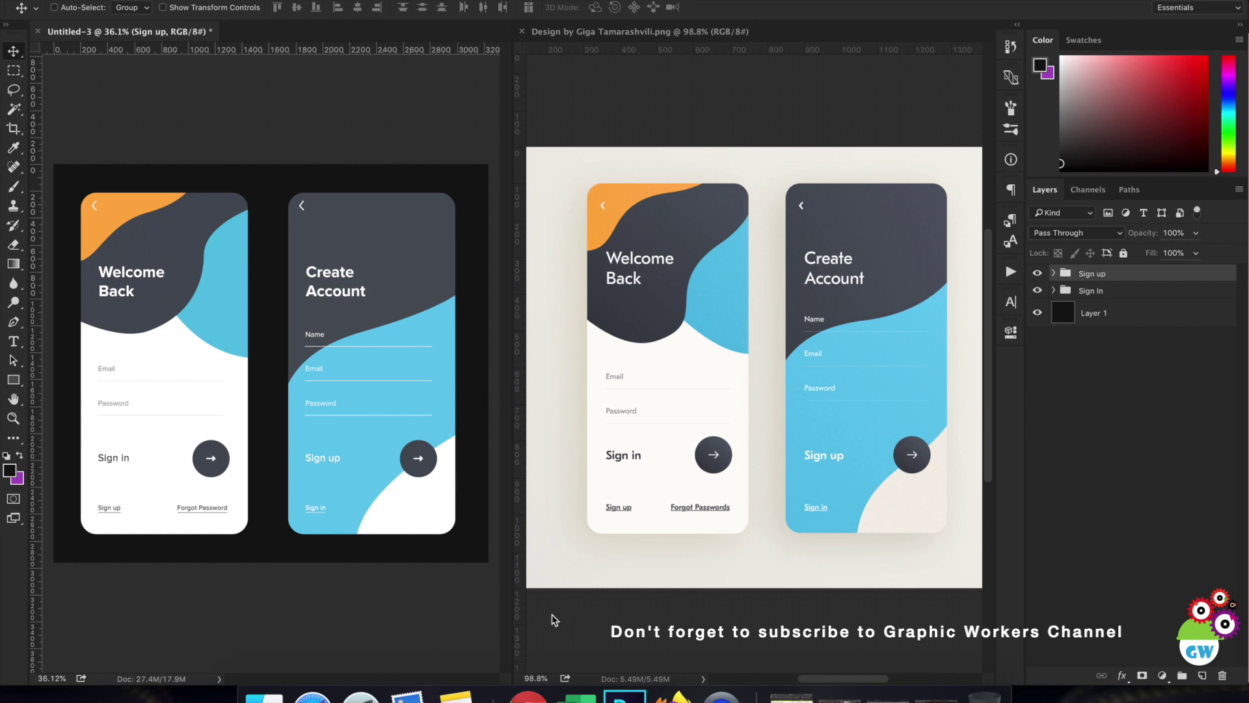
# Step: Switch to the web browser and open youtube.com
pyautogui.click(527, 695)
pyautogui.click(606, 7)
pyautogui.write('y')
pyautogui.press('Return')
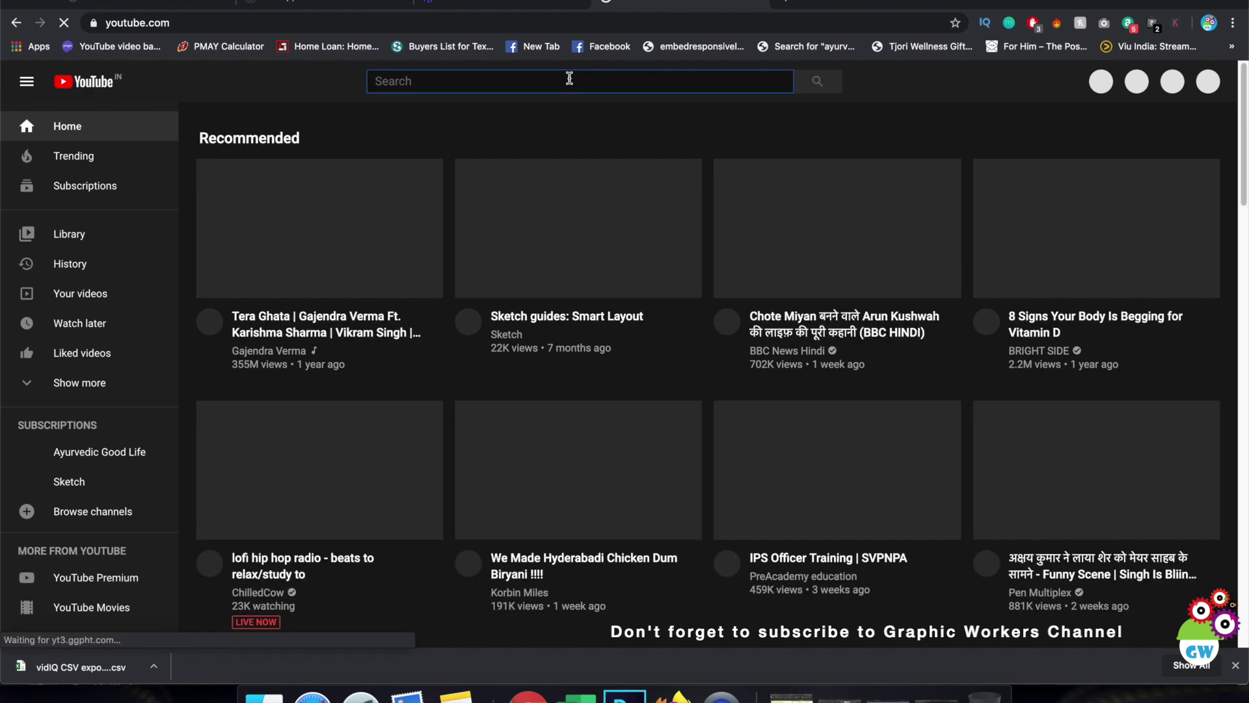
# Step: Search YouTube for graphic workers
pyautogui.click(569, 80)
pyautogui.write('graphic workerrs')
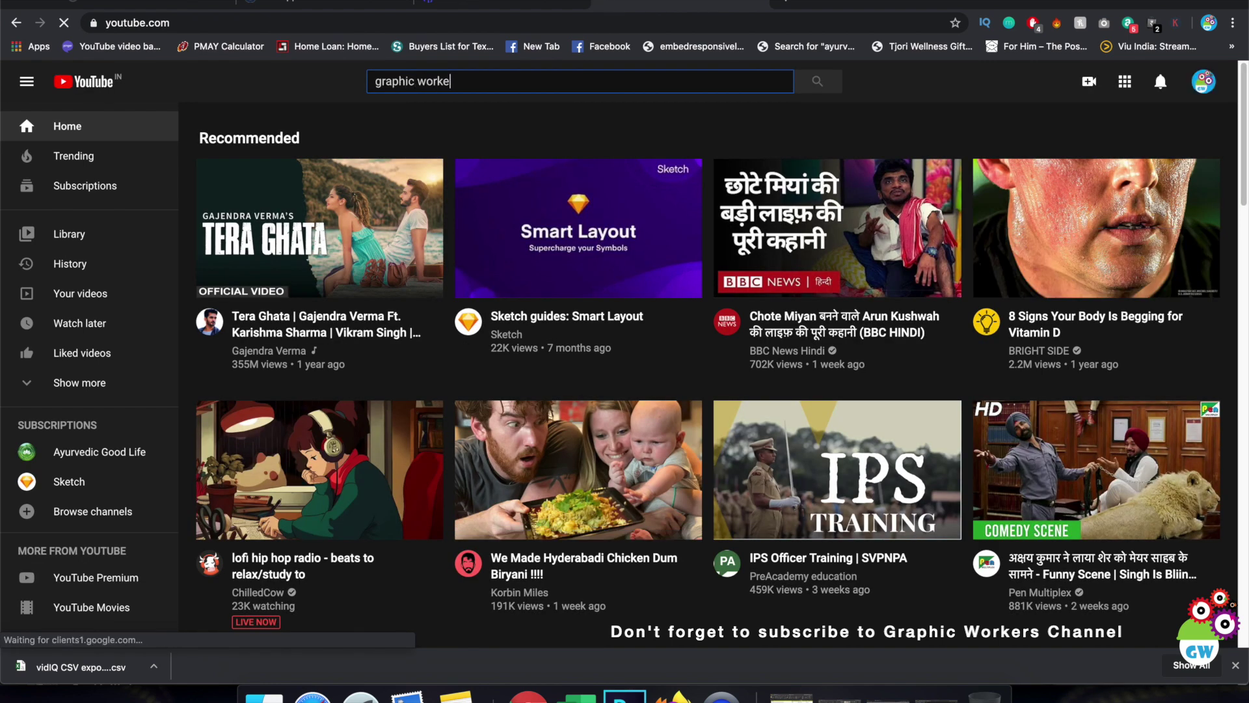
pyautogui.press('Return')
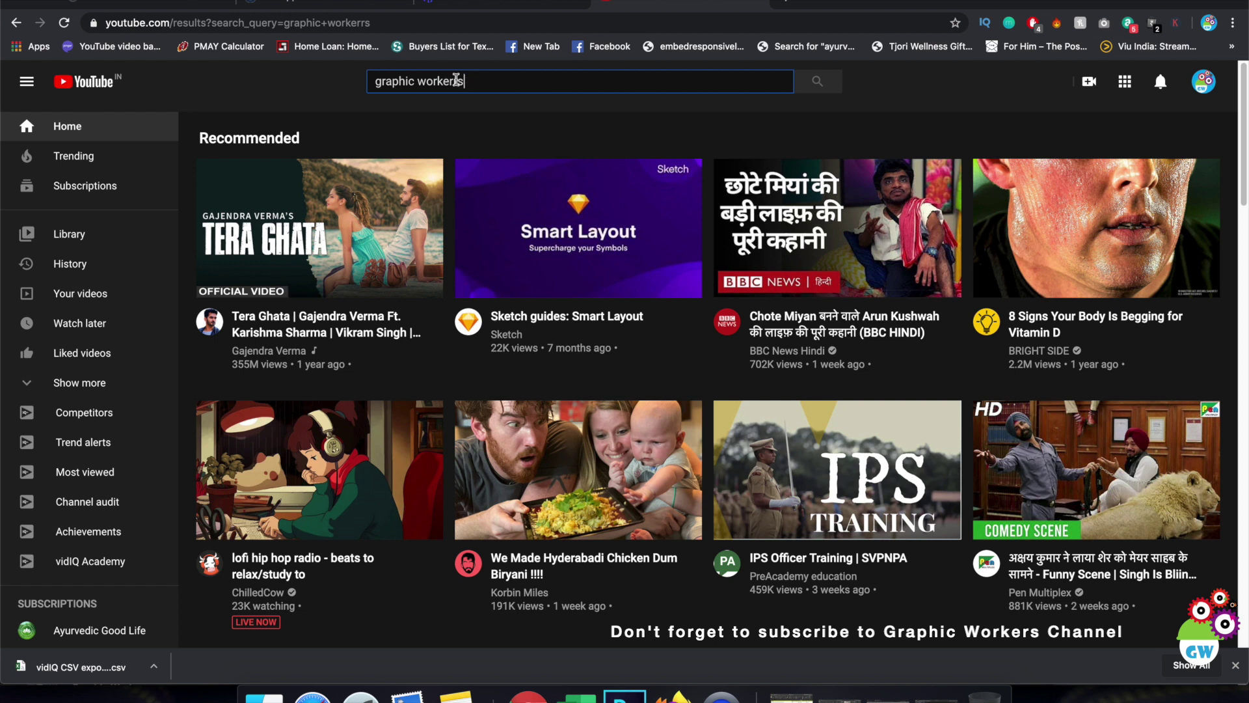
pyautogui.click(457, 79)
pyautogui.press('BackSpace')
pyautogui.press('Return')
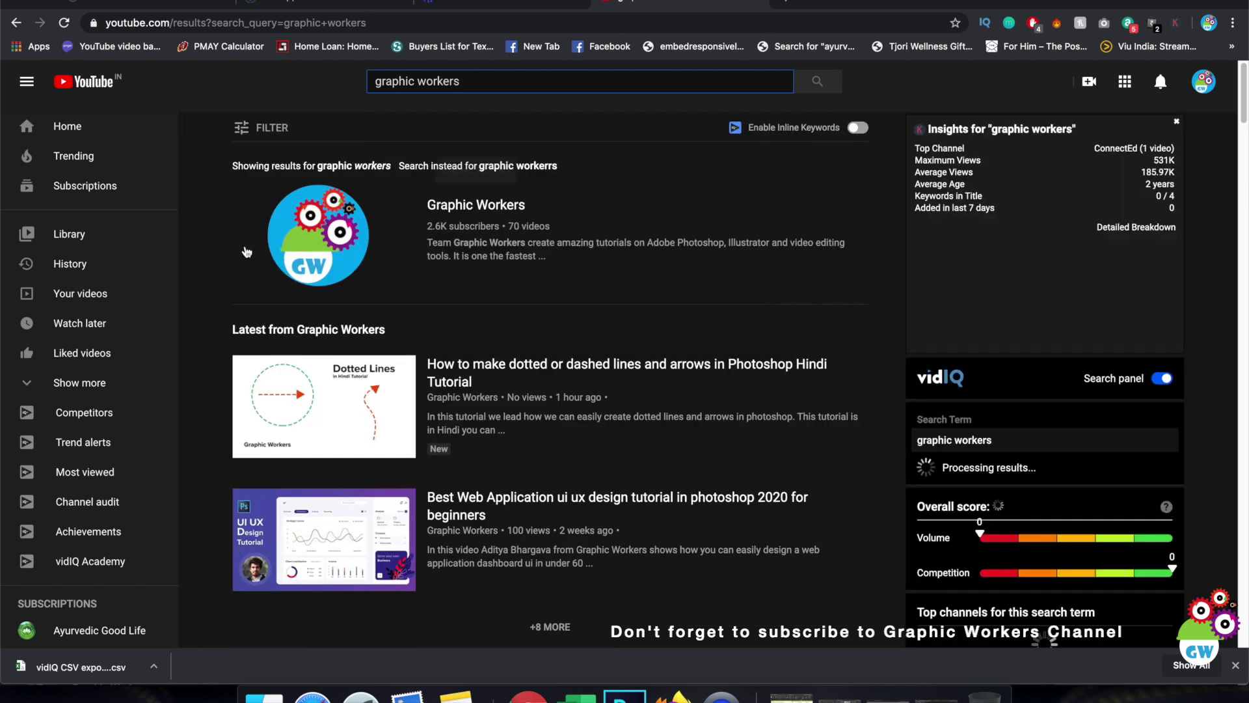
# Step: Open the Graphic Workers channel and look through its uploaded videos
pyautogui.click(490, 175)
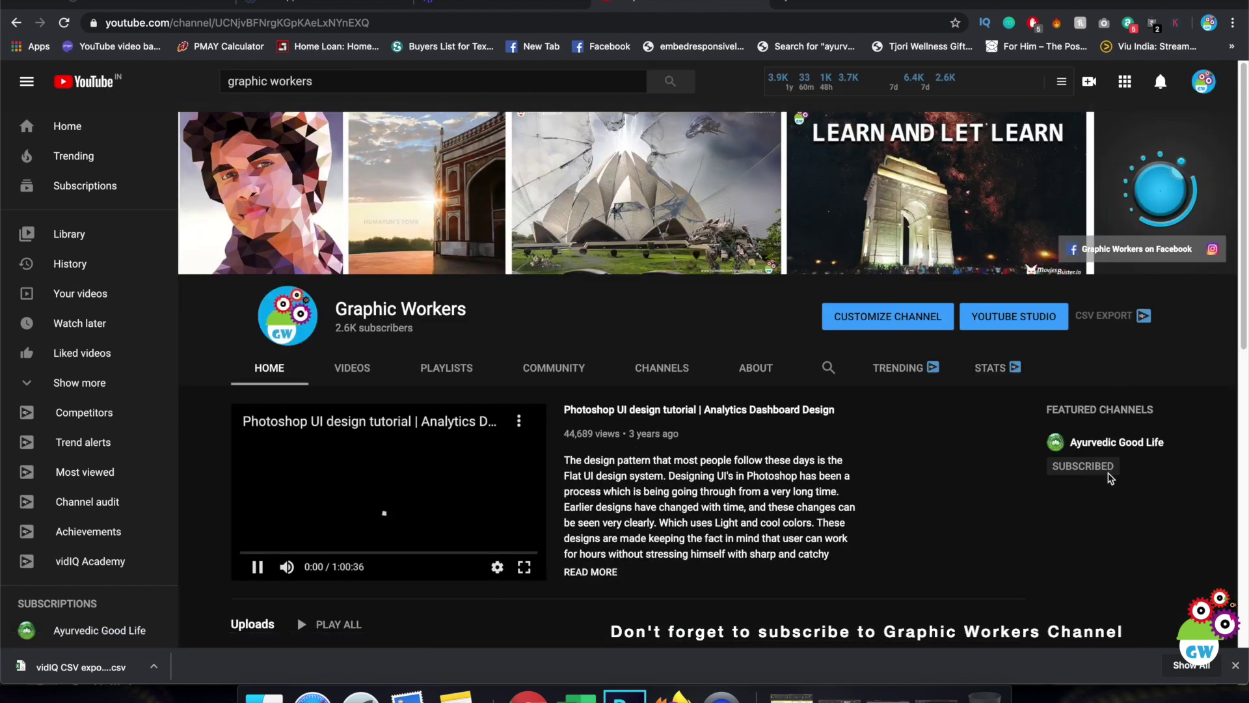
pyautogui.click(390, 370)
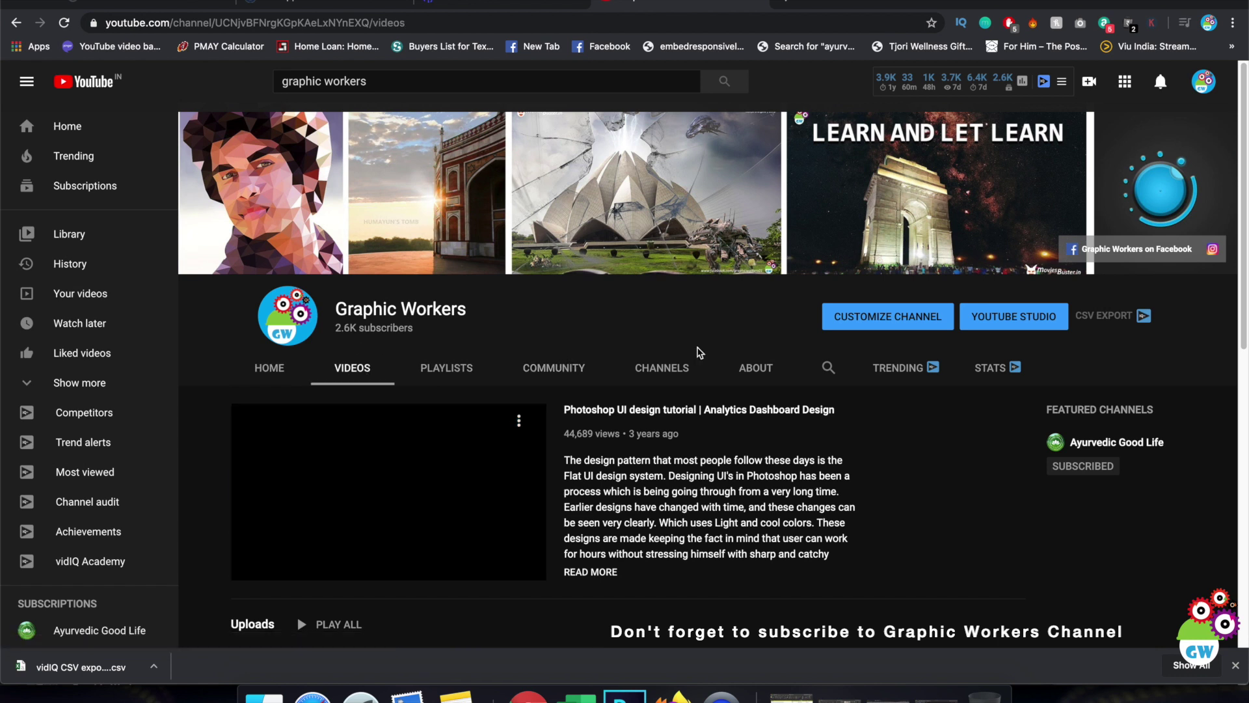
pyautogui.scroll(-4, 699, 353)
pyautogui.scroll(1, 751, 375)
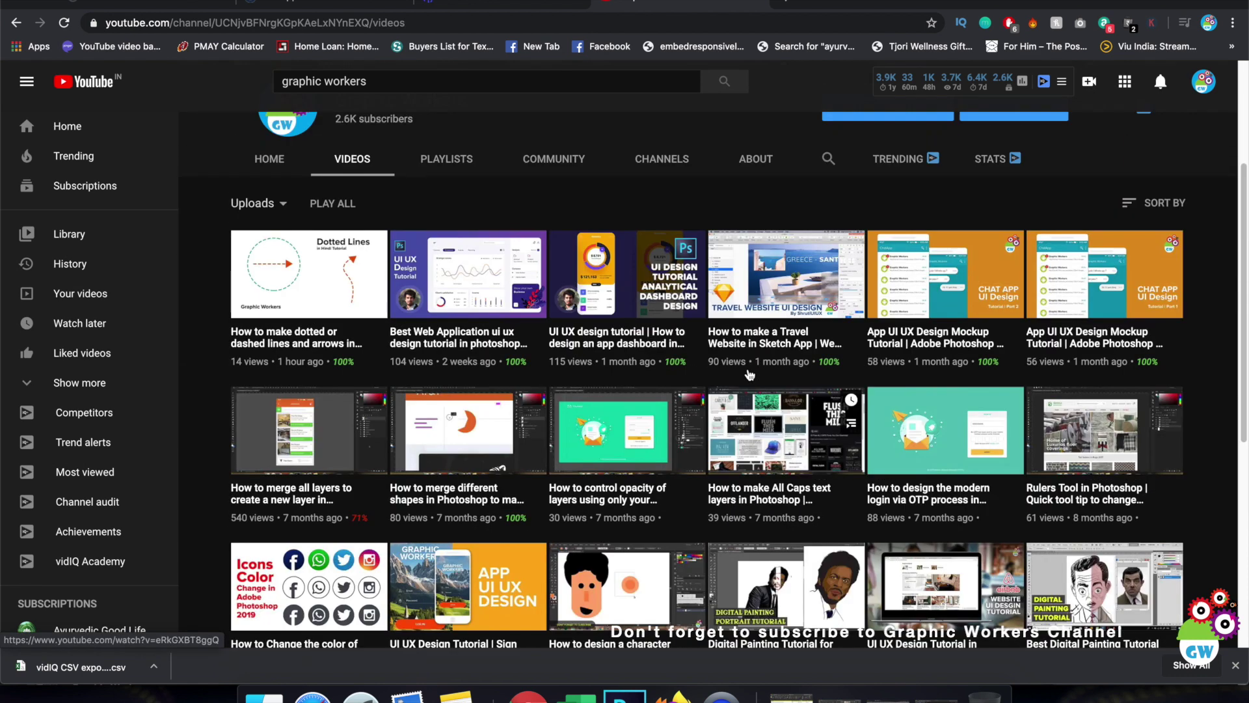
pyautogui.scroll(-15, 750, 375)
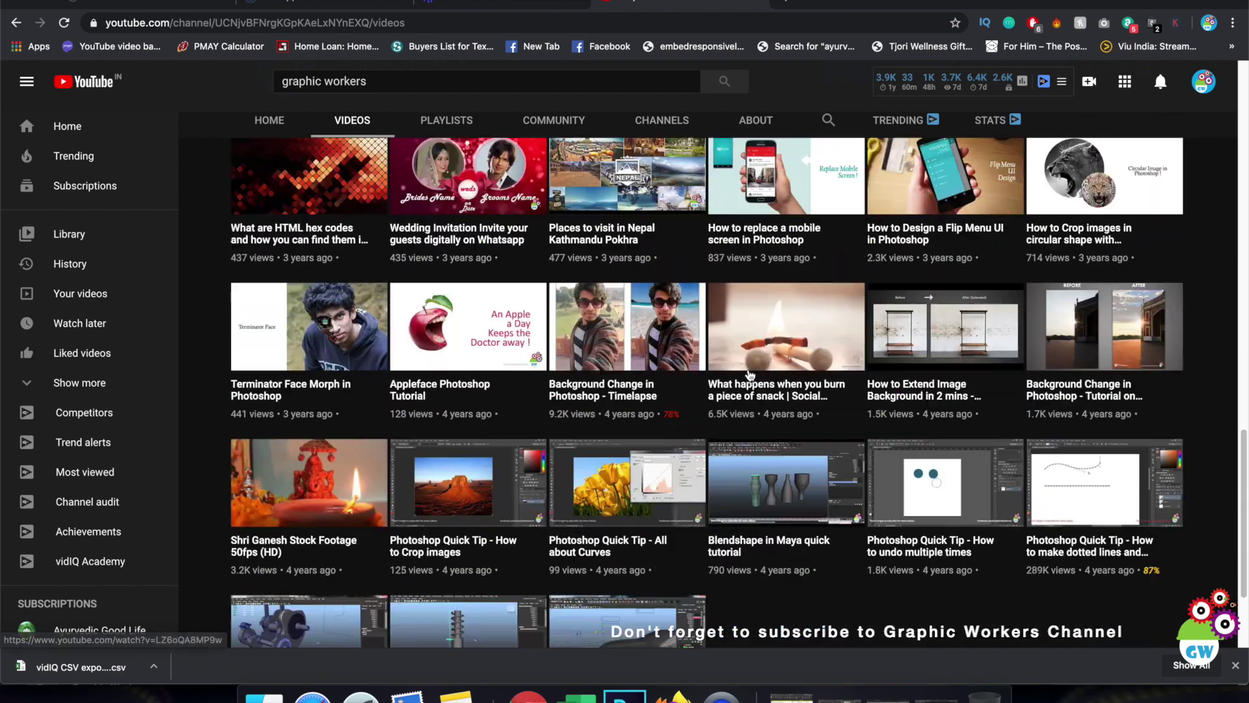
pyautogui.scroll(-3, 751, 376)
pyautogui.scroll(8, 781, 455)
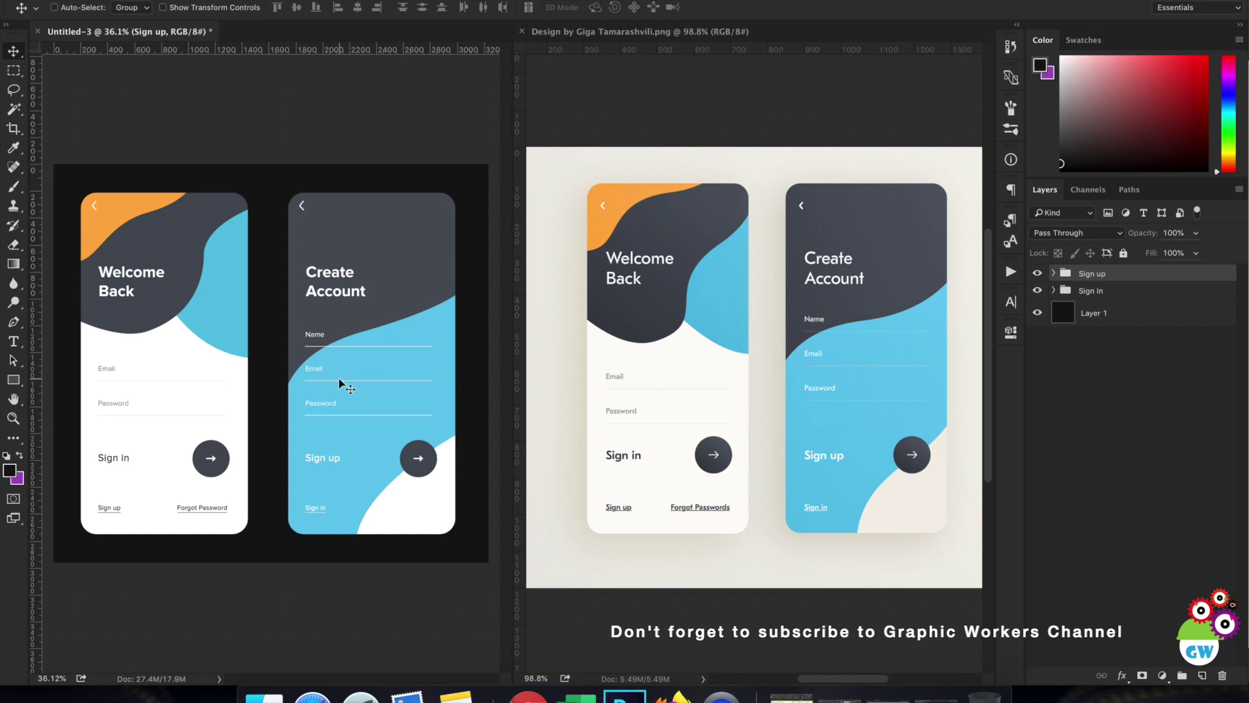
# Step: Switch back to Photoshop and close the reference design image, leaving both finished cards in view
pyautogui.click(521, 31)
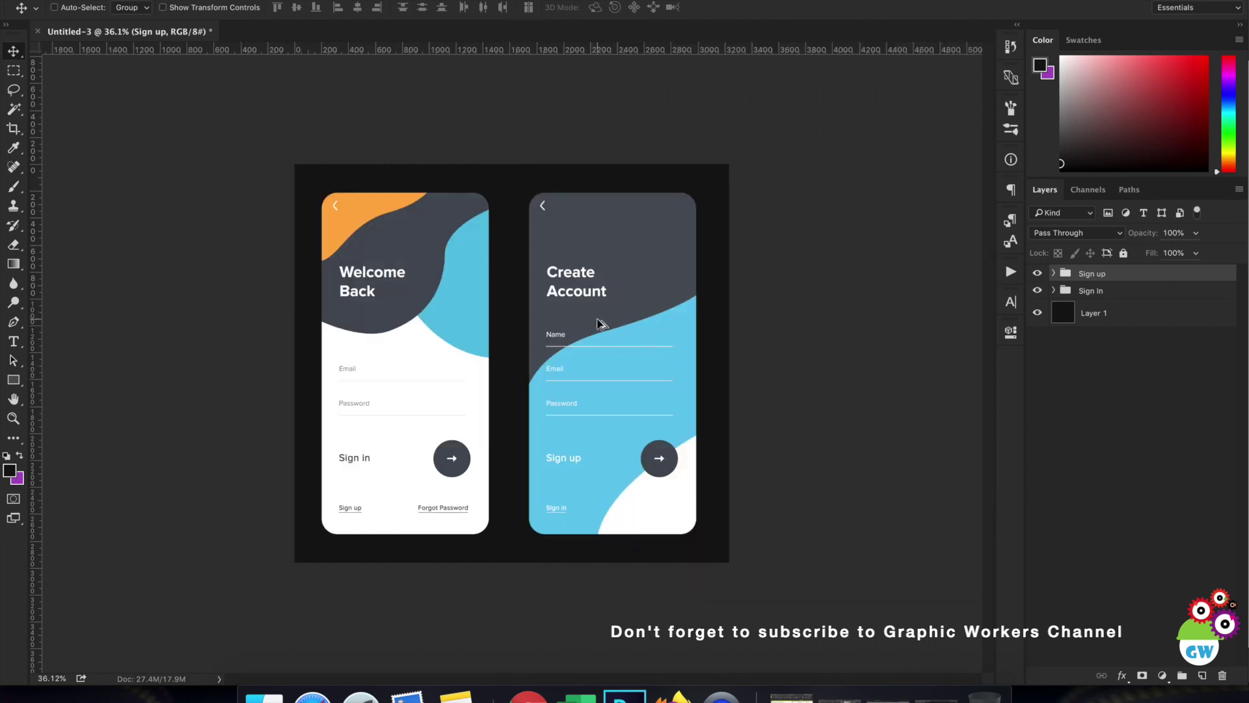
pyautogui.scroll(3, 598, 323)
pyautogui.scroll(-2, 599, 323)
pyautogui.scroll(-2, 598, 323)
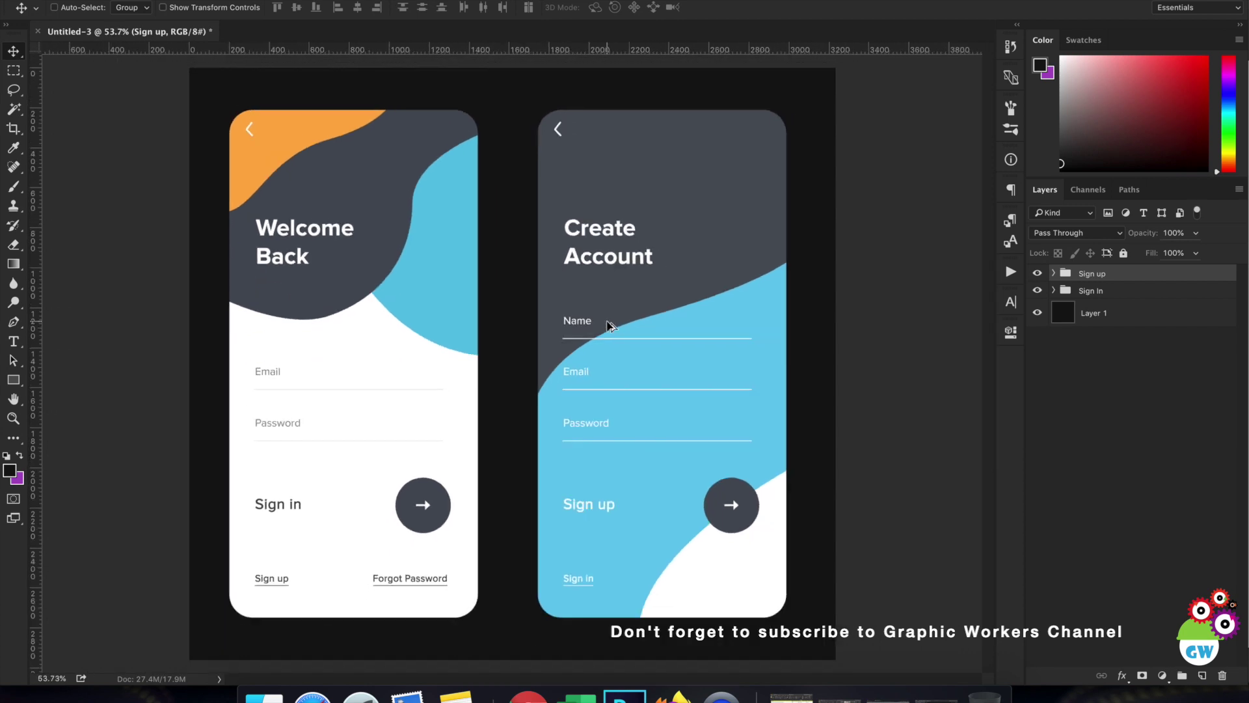
# Step: Set the workspace color surrounding the canvas to Black
pyautogui.rightClick(878, 365)
pyautogui.click(901, 435)
pyautogui.rightClick(870, 373)
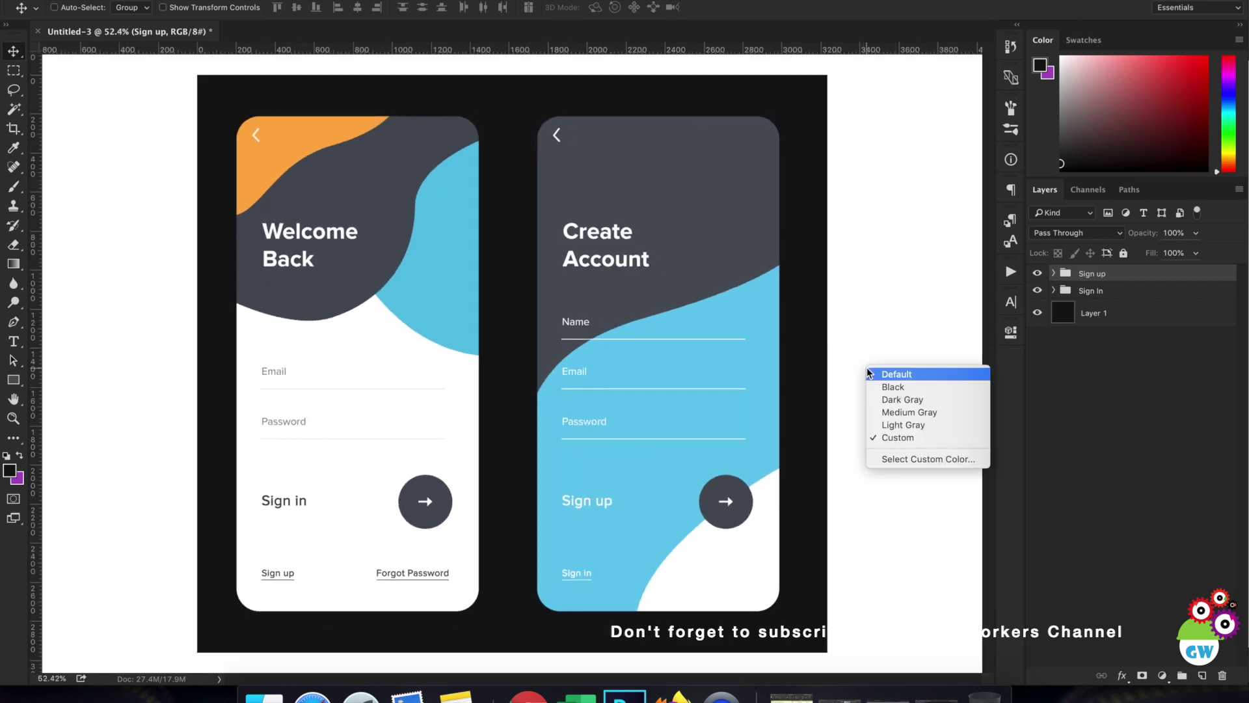
pyautogui.click(869, 387)
pyautogui.scroll(-3, 871, 397)
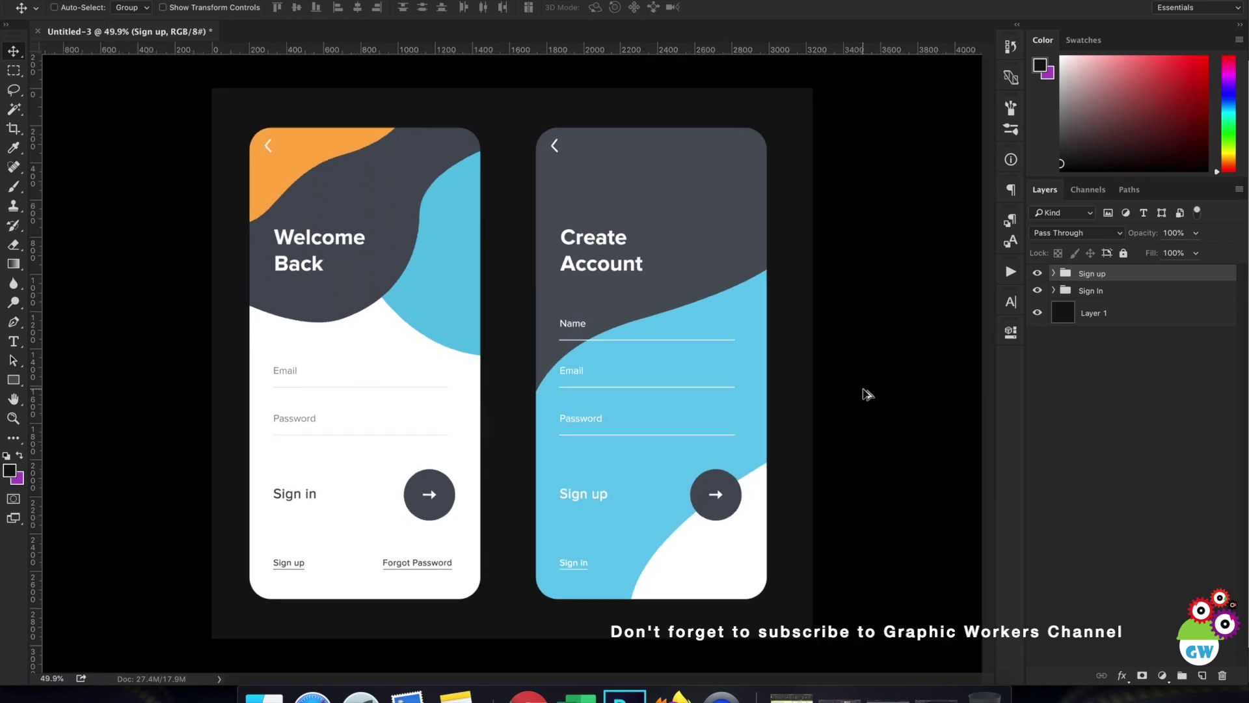